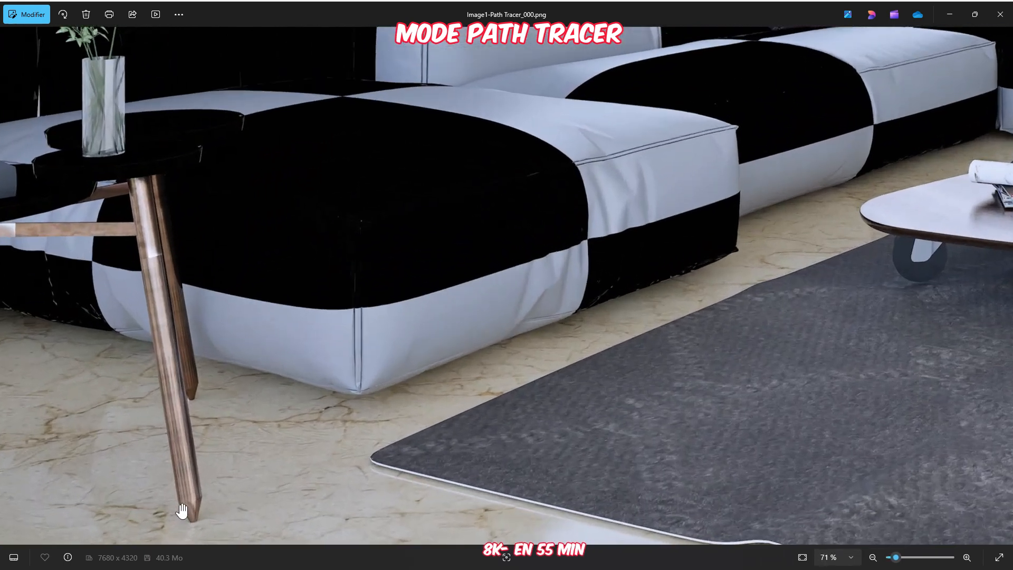
Examine the side table, sofa and arc lamp close up in the 8K render Image1-Path Tracer_000.png
drag(97, 376, 154, 432)
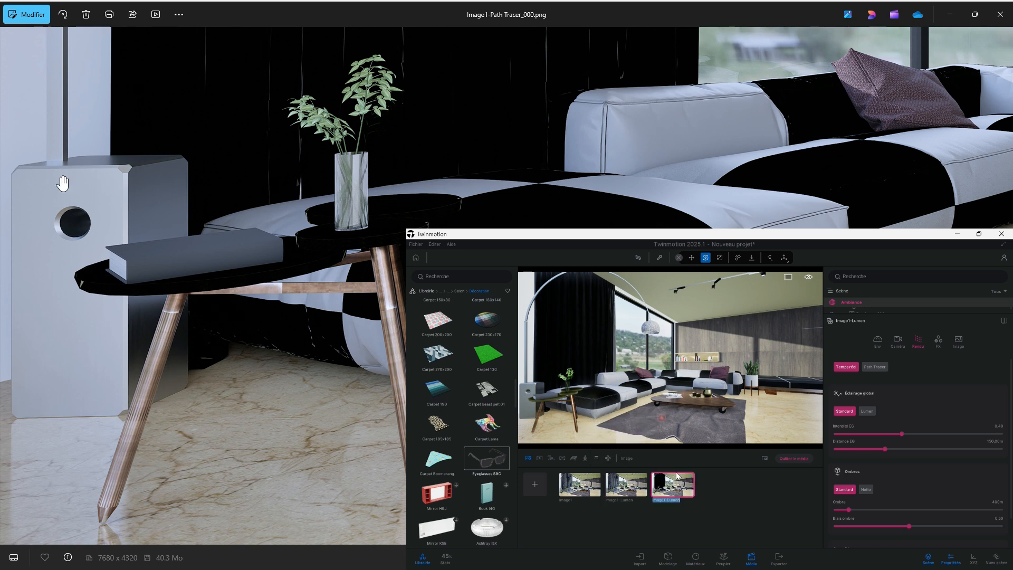
scroll(284, 389, down, 3)
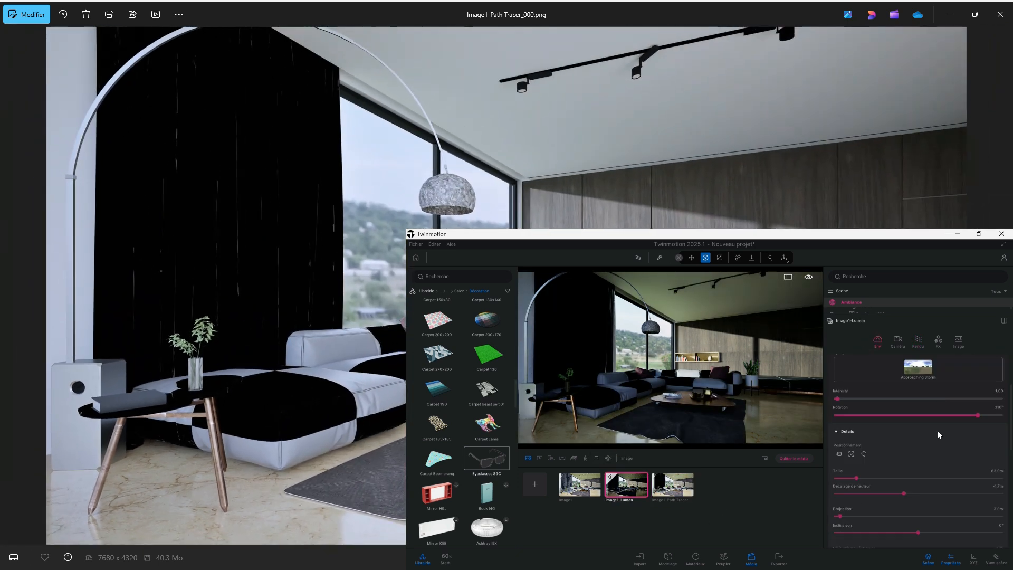
scroll(437, 216, up, 5)
scroll(437, 217, up, 1)
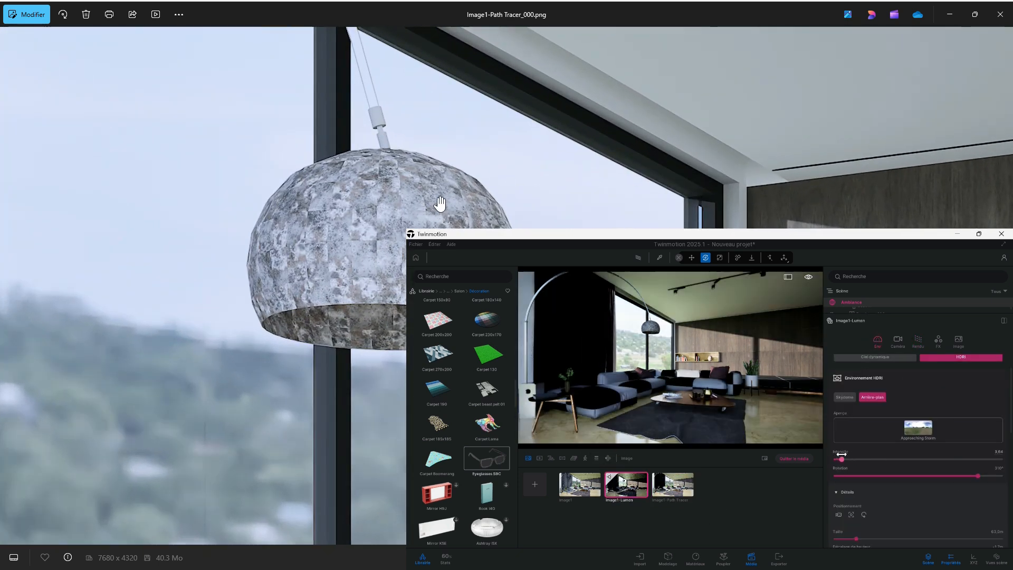
scroll(363, 112, down, 5)
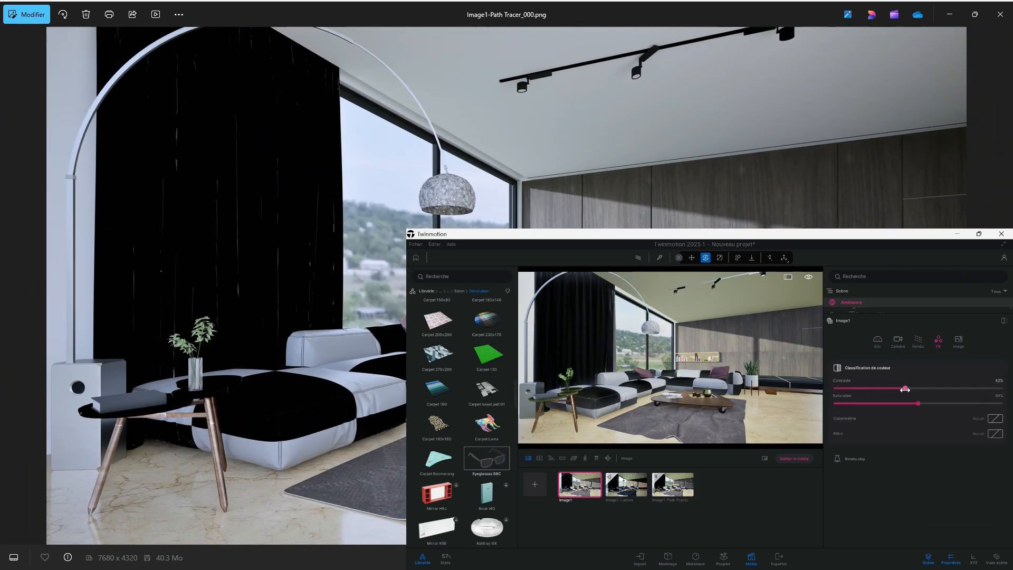
scroll(516, 498, up, 2)
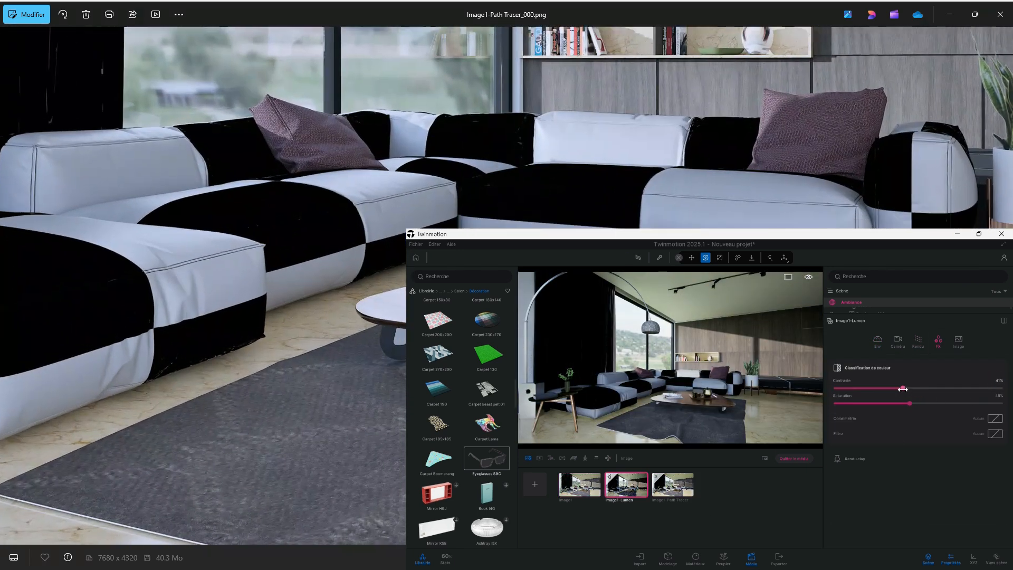
Apply the Blue Tint colorization to the Image1-Path Tracer, Image1-Lumen and Image1 images
click(673, 484)
click(996, 418)
click(626, 485)
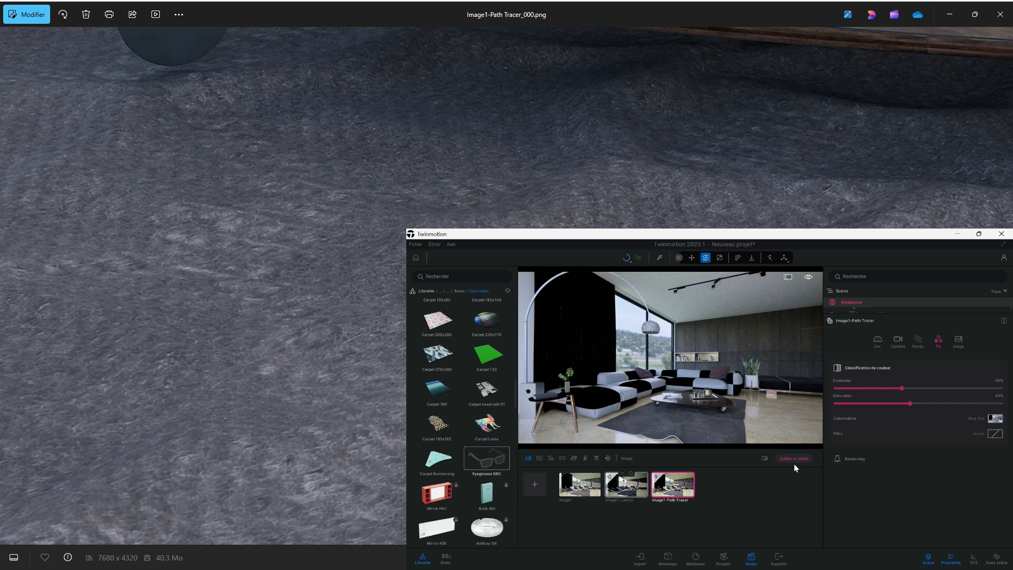
scroll(507, 211, down, 2)
click(995, 419)
click(579, 484)
click(995, 419)
click(871, 490)
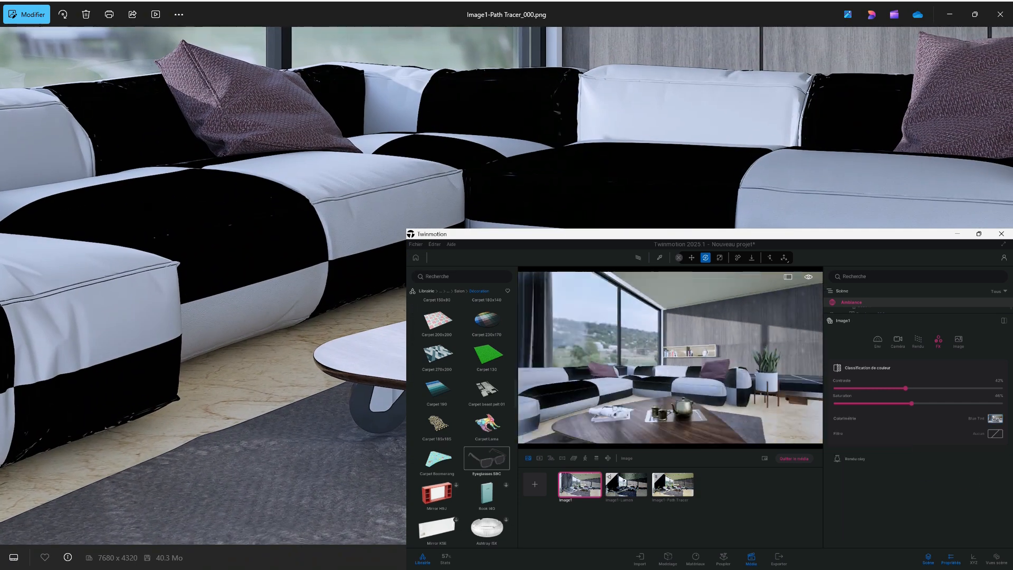
Examine the magazines and glasses on the coffee table in the 8K Path Tracer render
scroll(599, 336, up, 9)
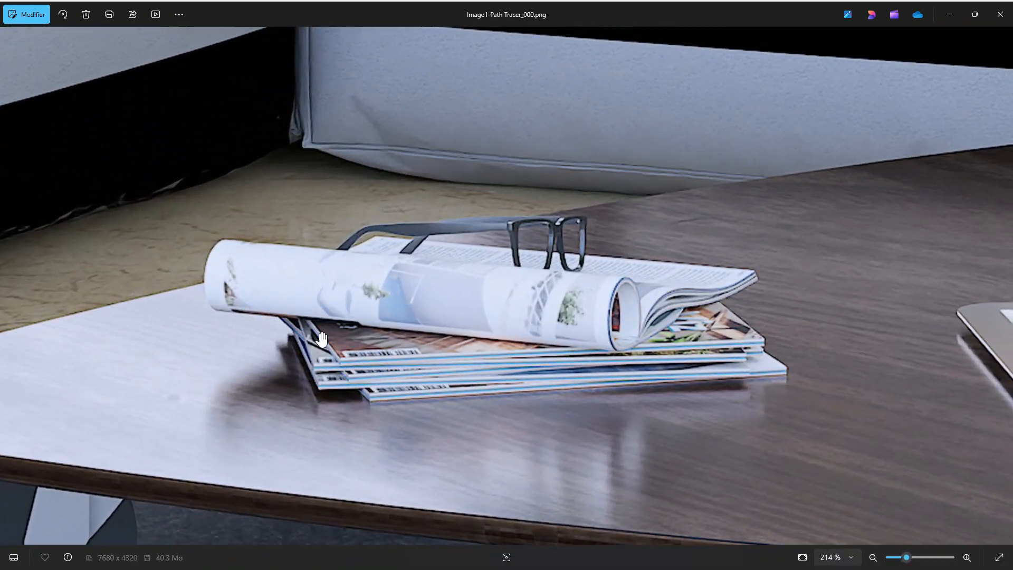
scroll(826, 378, down, 3)
drag(826, 371, 383, 353)
scroll(384, 353, down, 3)
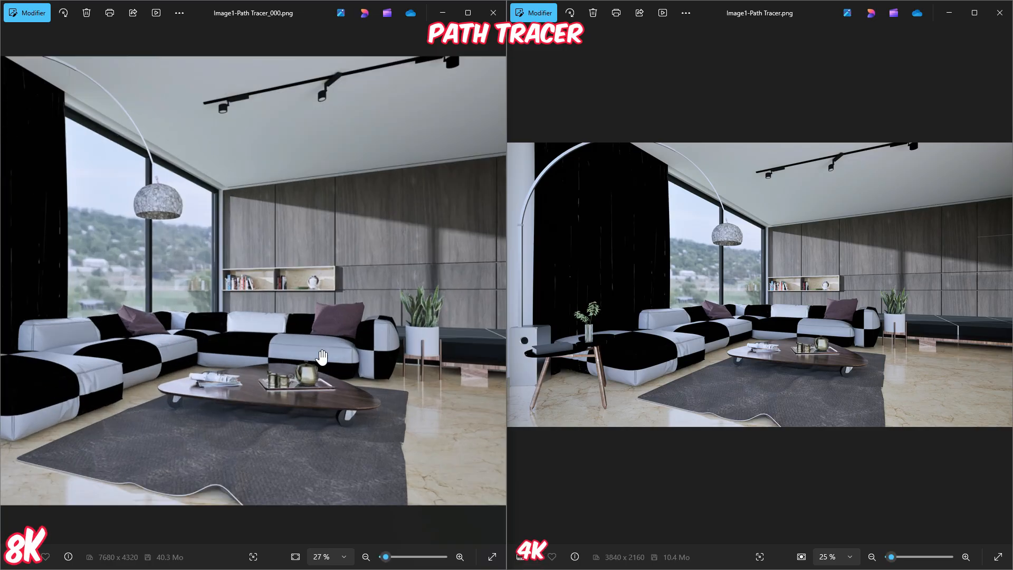
Compare the teapot and cups on the coffee table between the 8K and 4K Path Tracer renders
scroll(255, 429, up, 4)
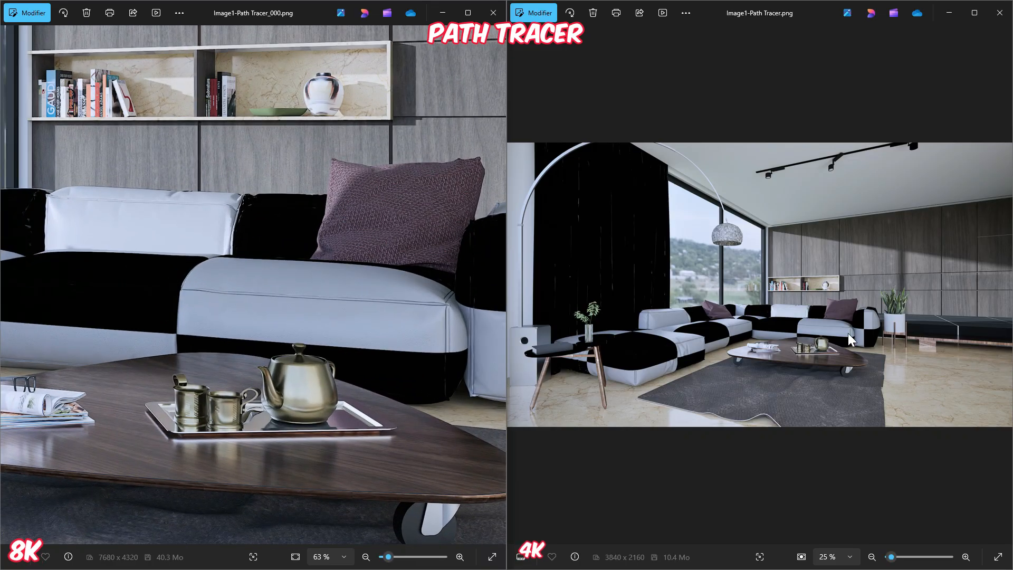
scroll(806, 423, up, 9)
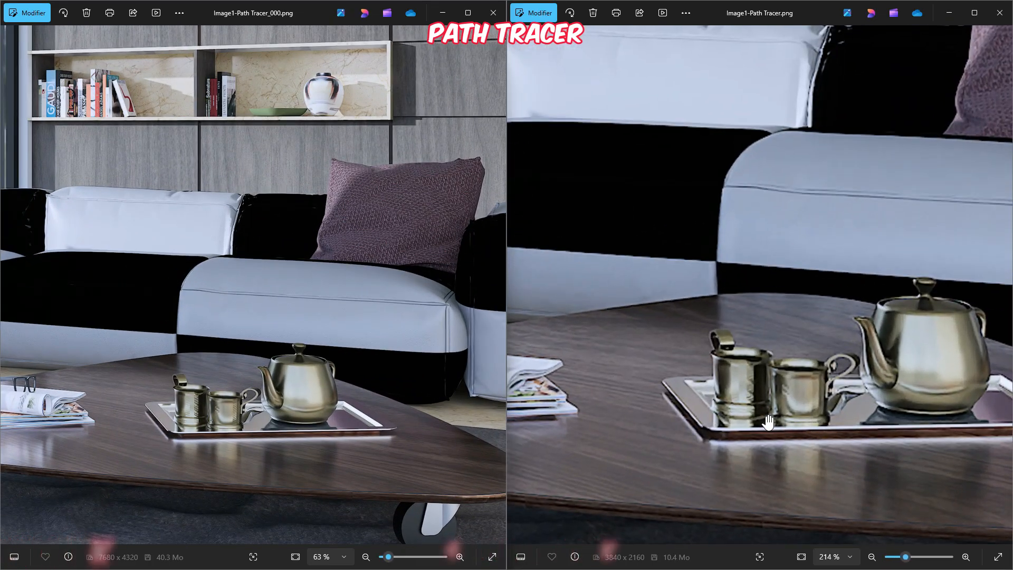
scroll(806, 424, up, 1)
scroll(222, 422, up, 1)
scroll(222, 423, up, 3)
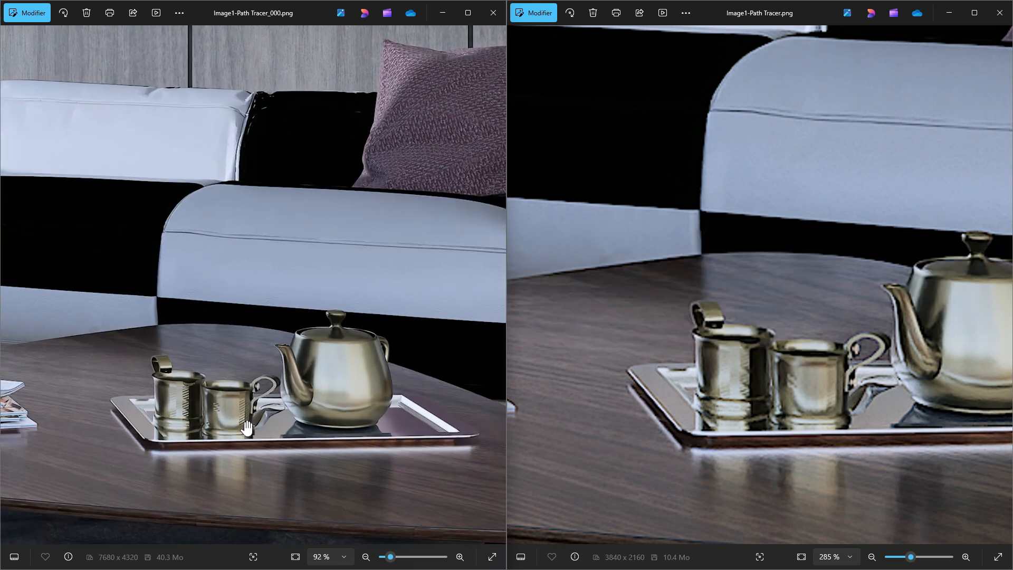
drag(851, 395, 718, 409)
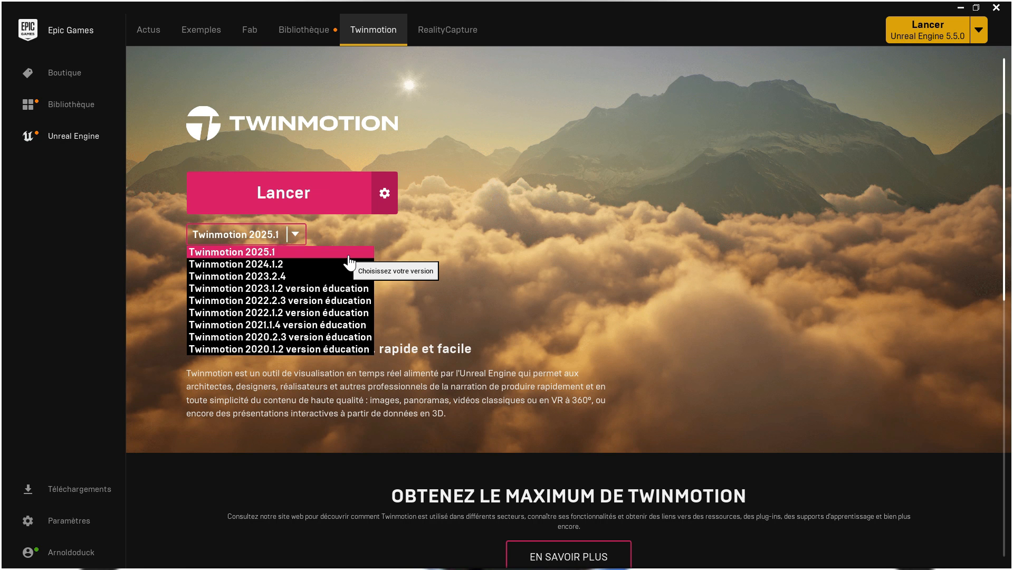
Launch Twinmotion 2025.1 from the Epic Games Launcher and dismiss its home window
click(320, 253)
click(331, 191)
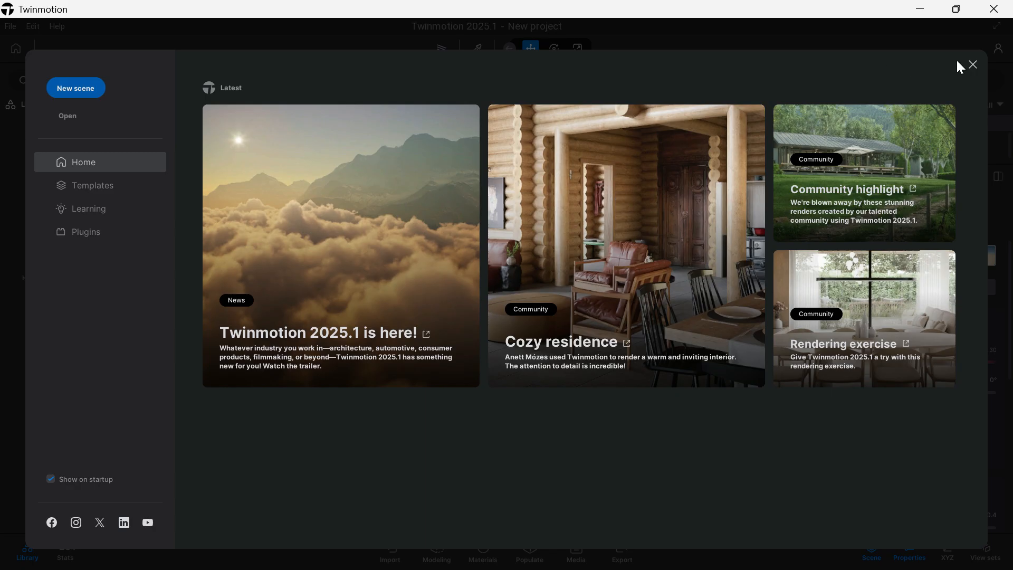
click(972, 63)
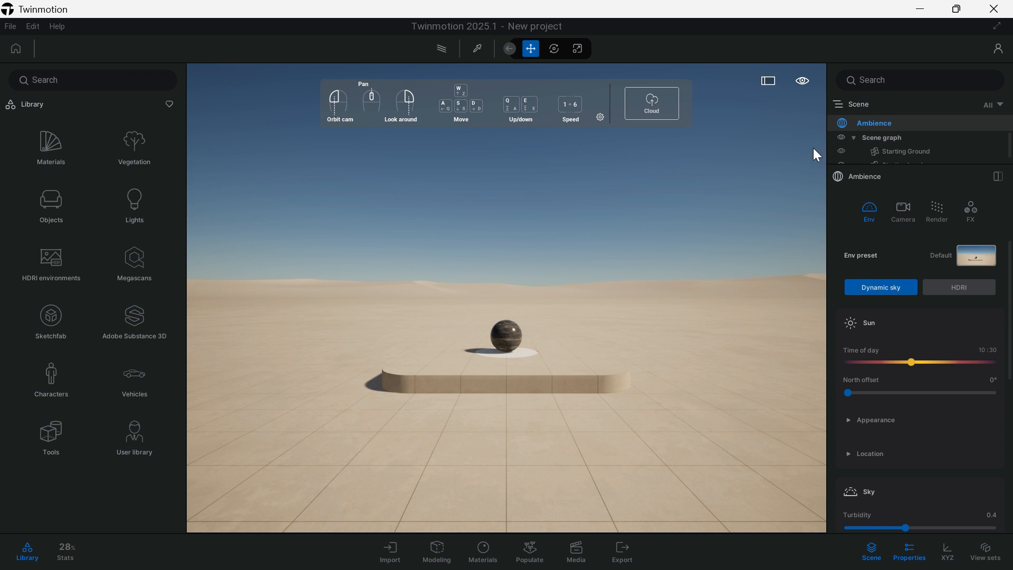
Delete Starting Ground, Starting Landscape and Starting Base from the scene graph and hide the navigation help overlay
drag(830, 164, 829, 235)
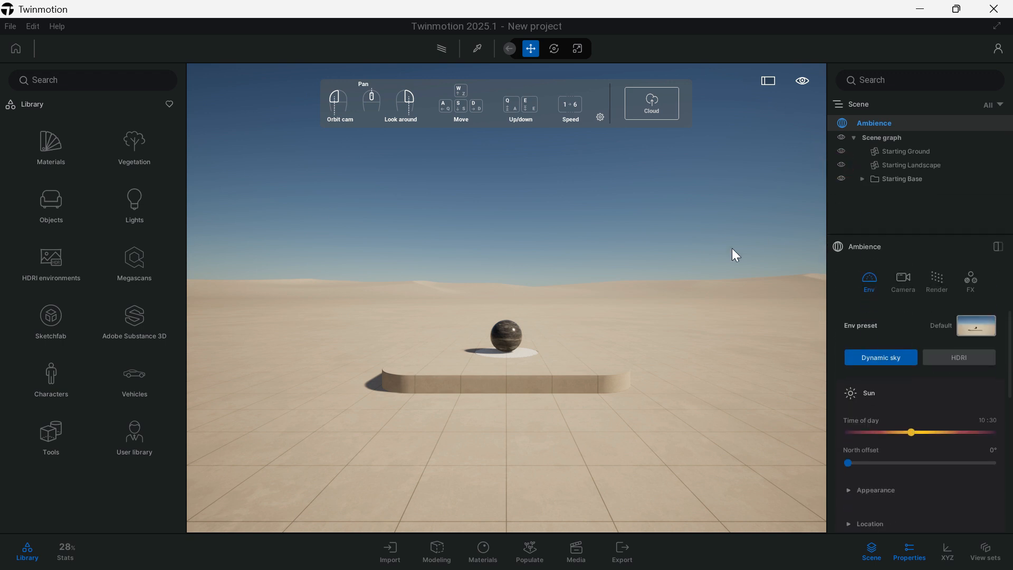
click(901, 153)
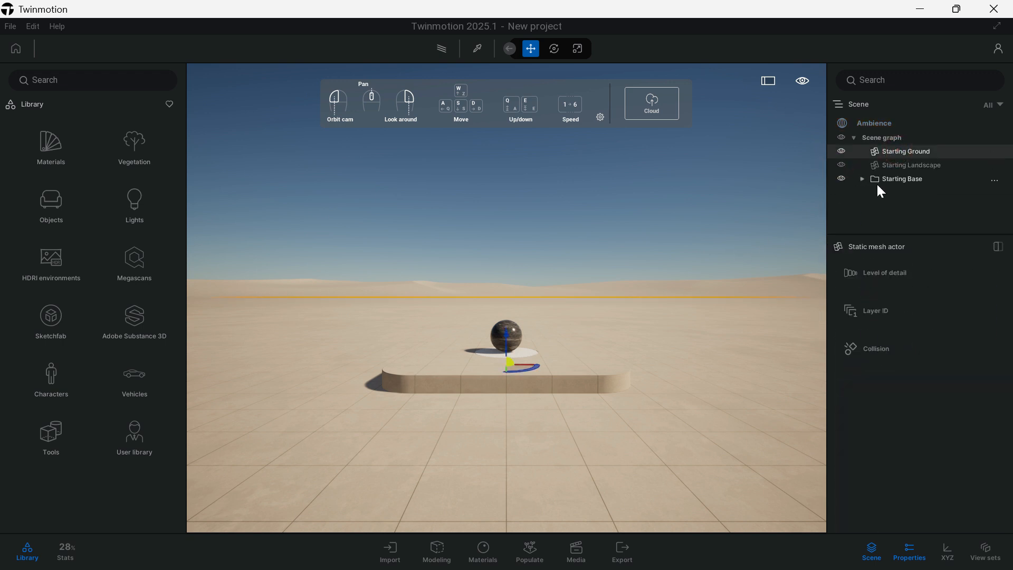
key(Delete)
click(879, 151)
key(Delete)
click(900, 151)
key(Delete)
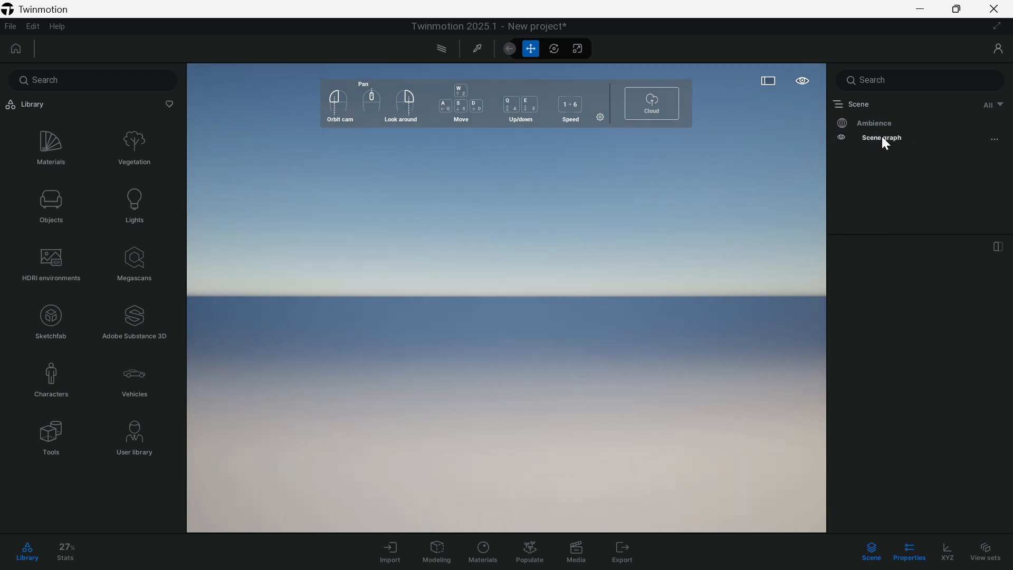
click(601, 117)
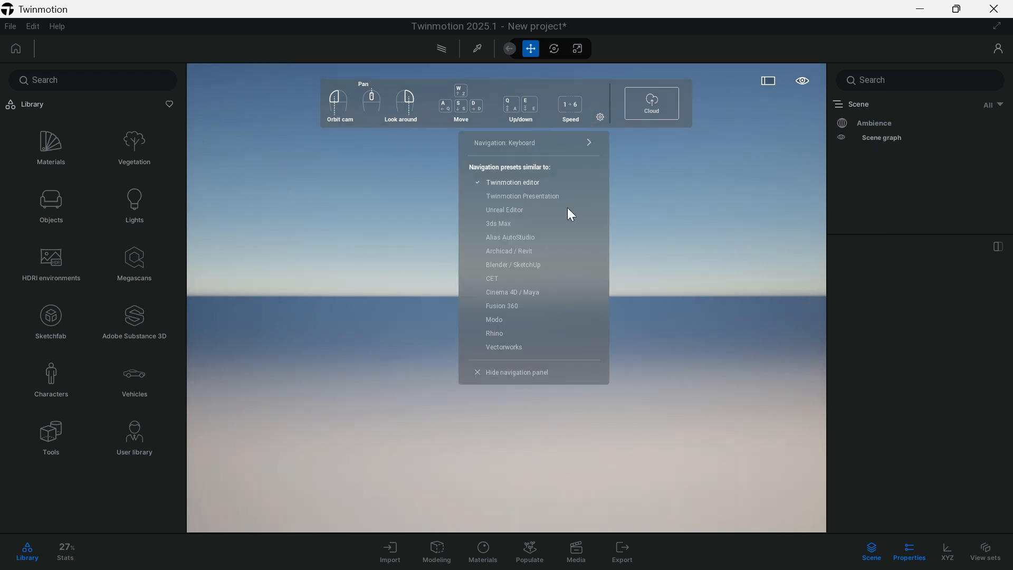
click(541, 371)
Choose the SketchUp file pro+up.skp as the geometry to import
click(391, 551)
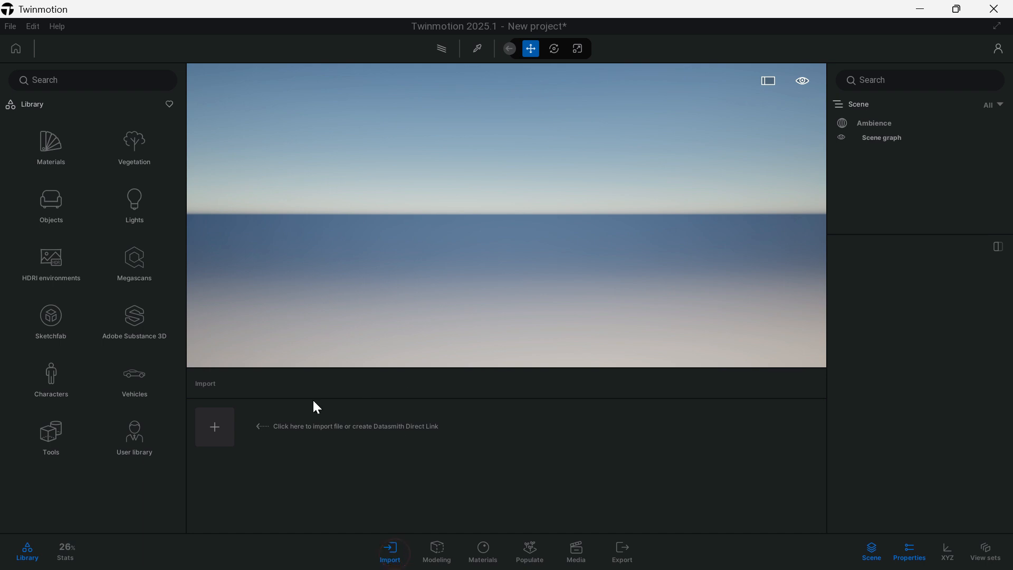
click(634, 323)
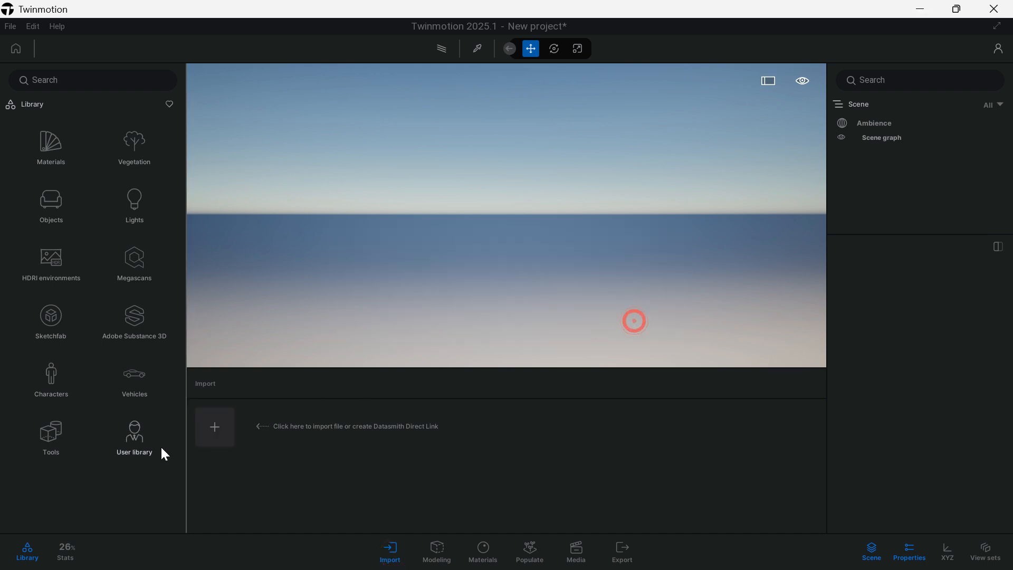
click(227, 430)
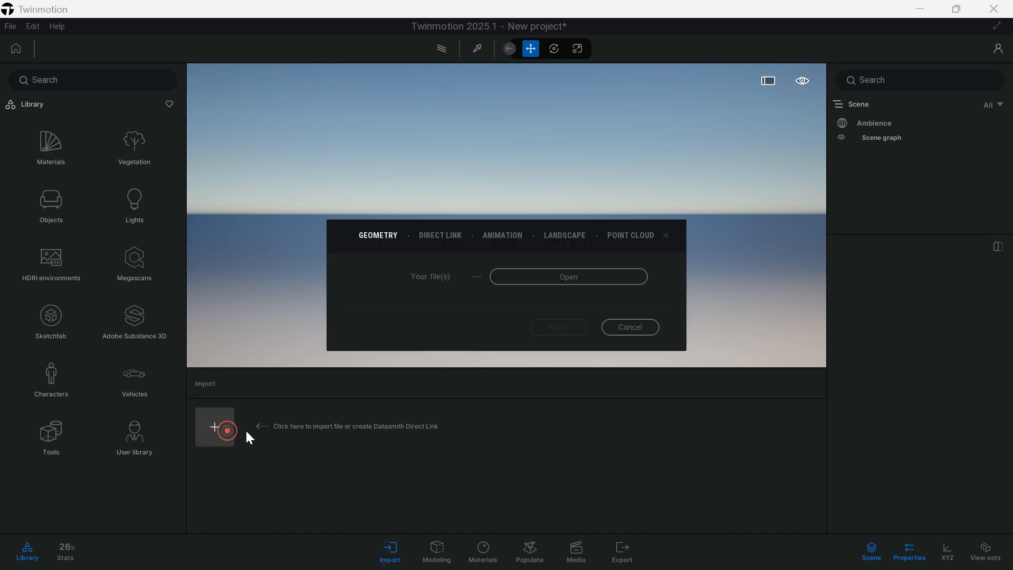
click(556, 277)
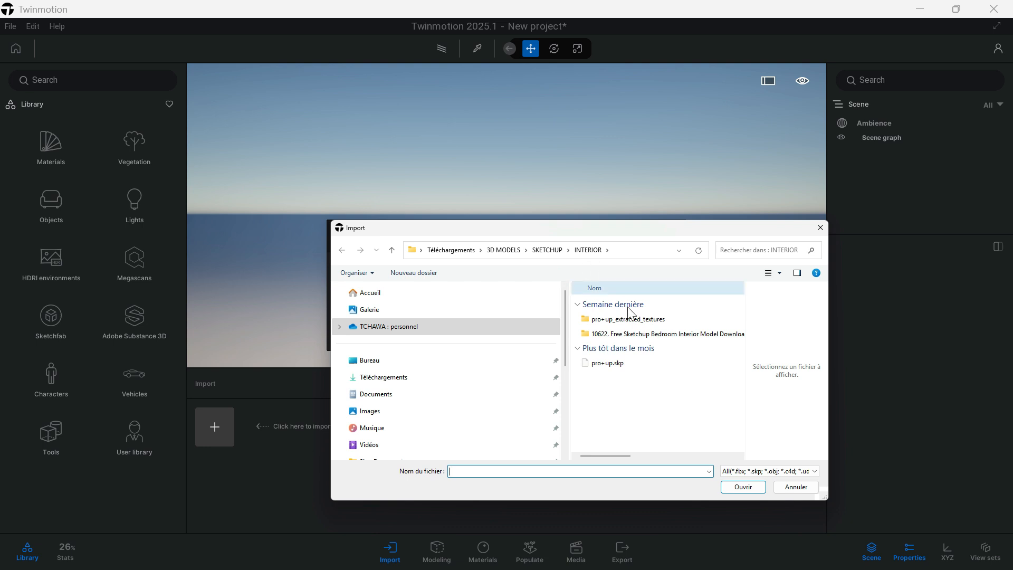
click(616, 364)
click(743, 487)
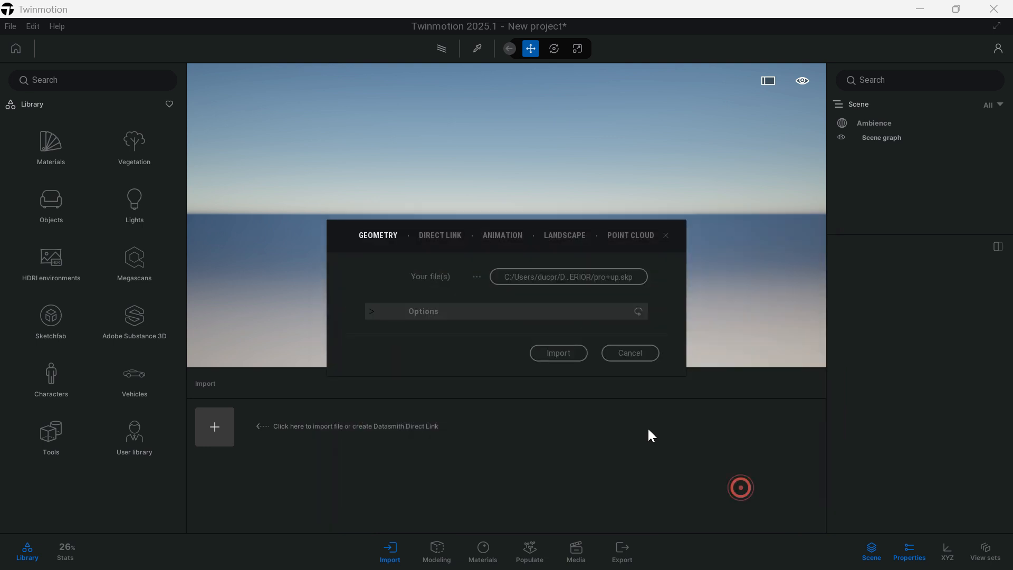
Import the model with full precision normals and two-sided geometry enabled
click(376, 311)
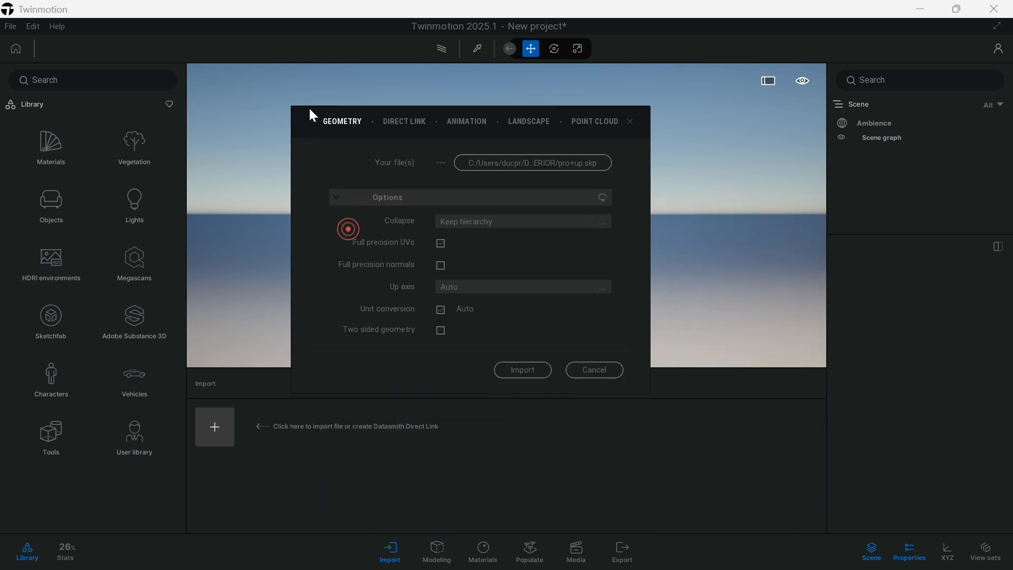
click(439, 261)
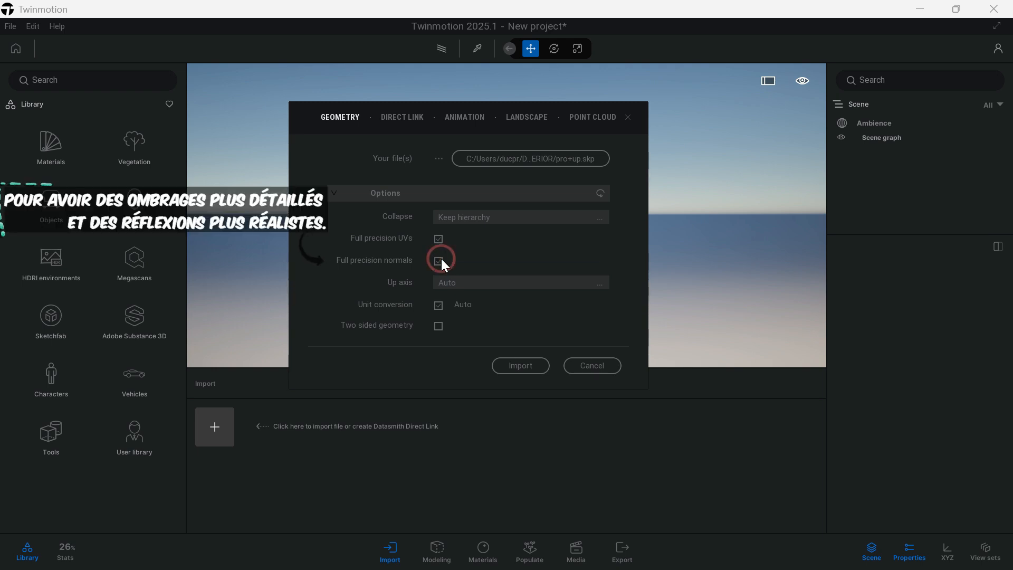
click(439, 327)
click(521, 366)
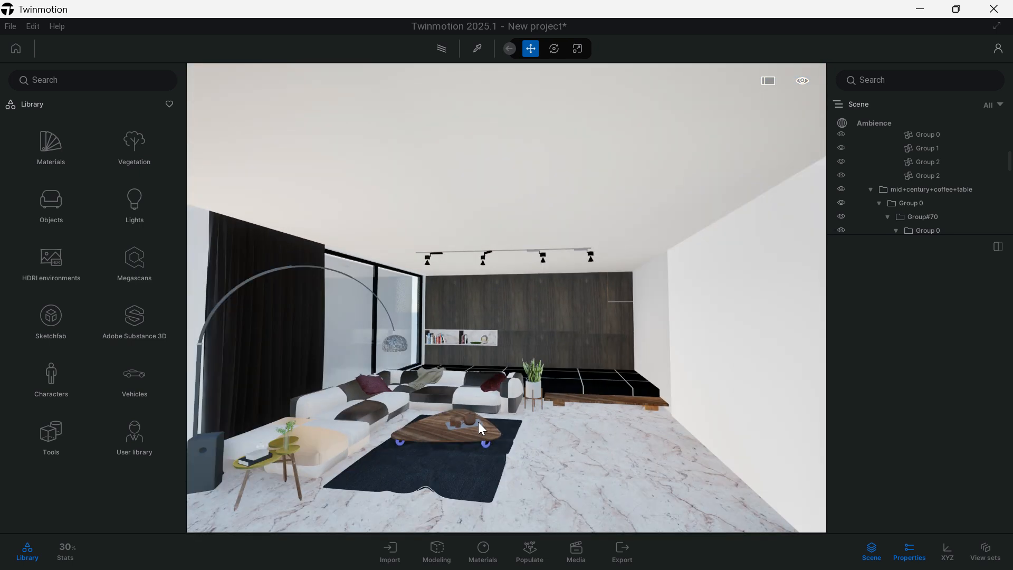
Collapse the mid+century+coffee+table group in the scene graph and bring the view back into the living room around it
drag(481, 429, 702, 152)
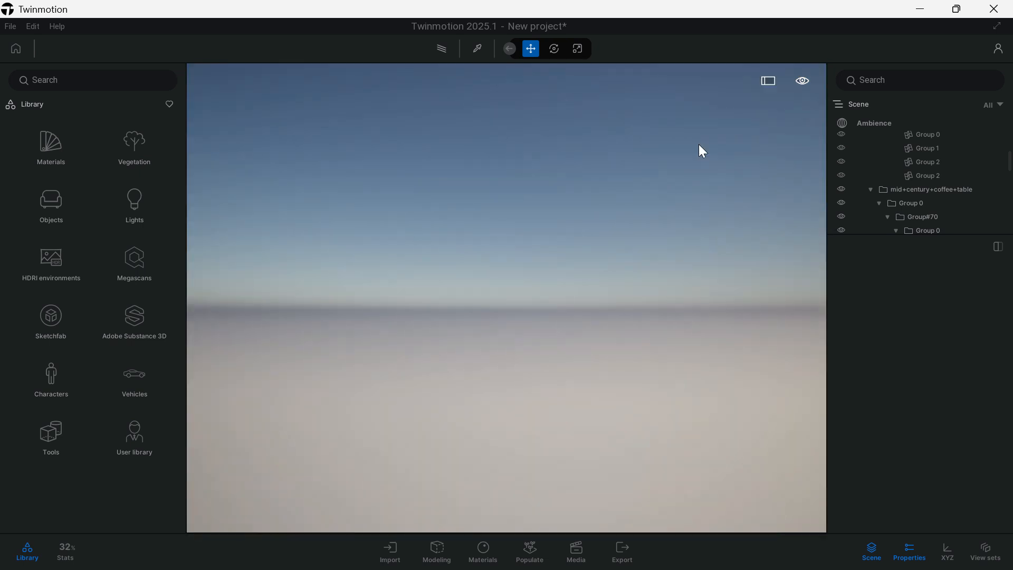
click(871, 189)
double_click(900, 195)
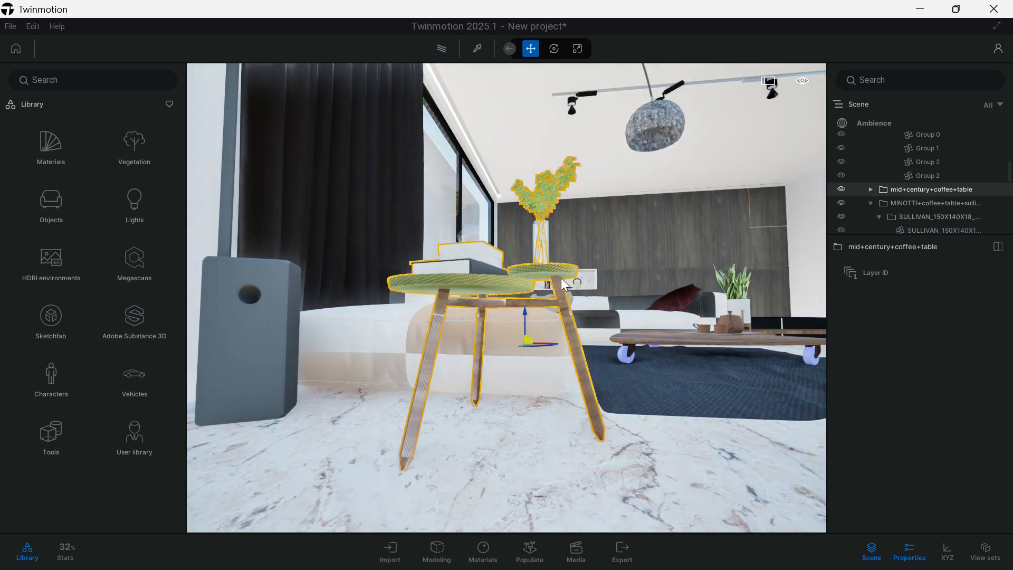
scroll(572, 267, down, 5)
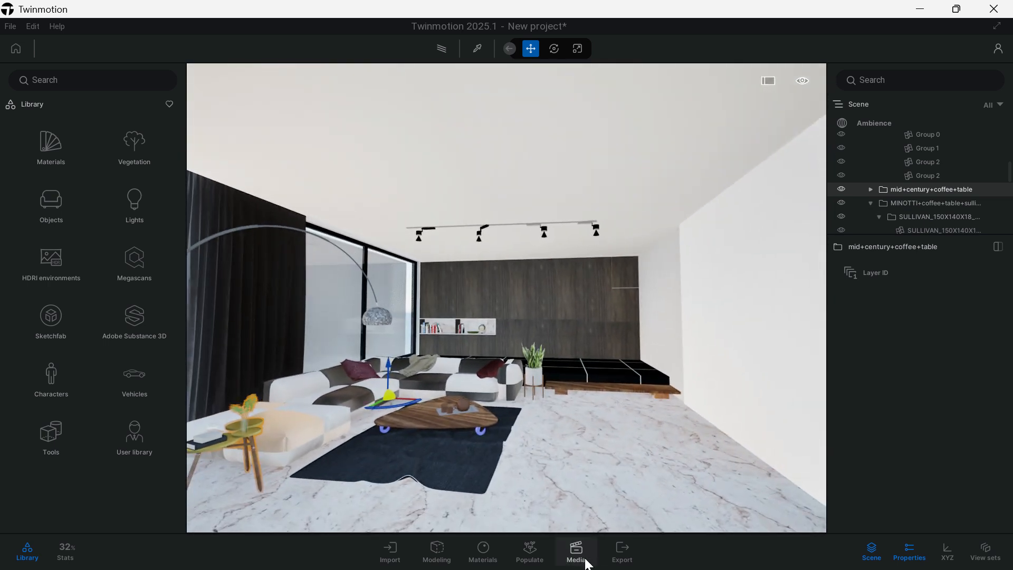
Create a first still image and update its framing to show the arc lamp, side table, sofa and wood wall
click(581, 555)
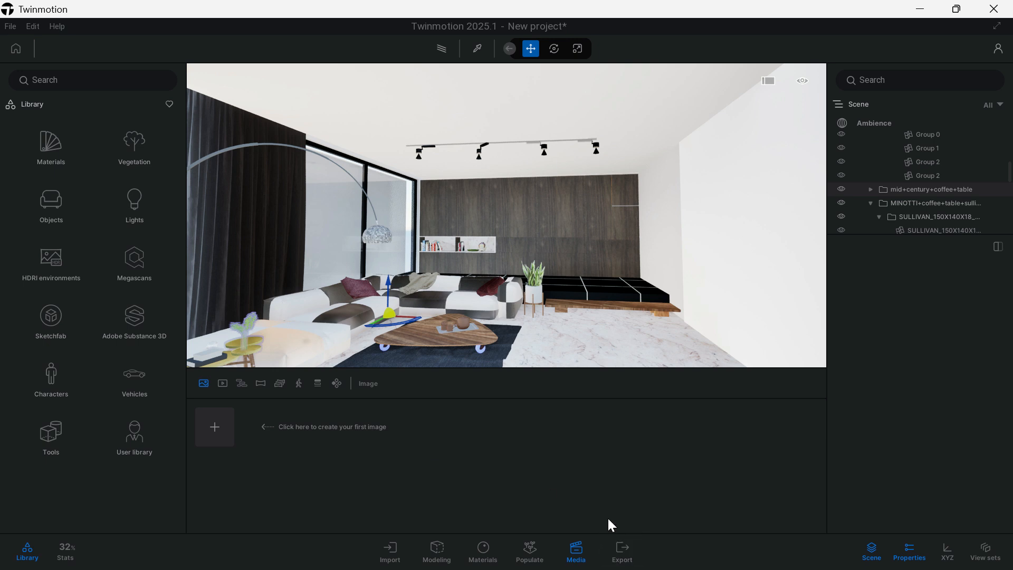
click(215, 429)
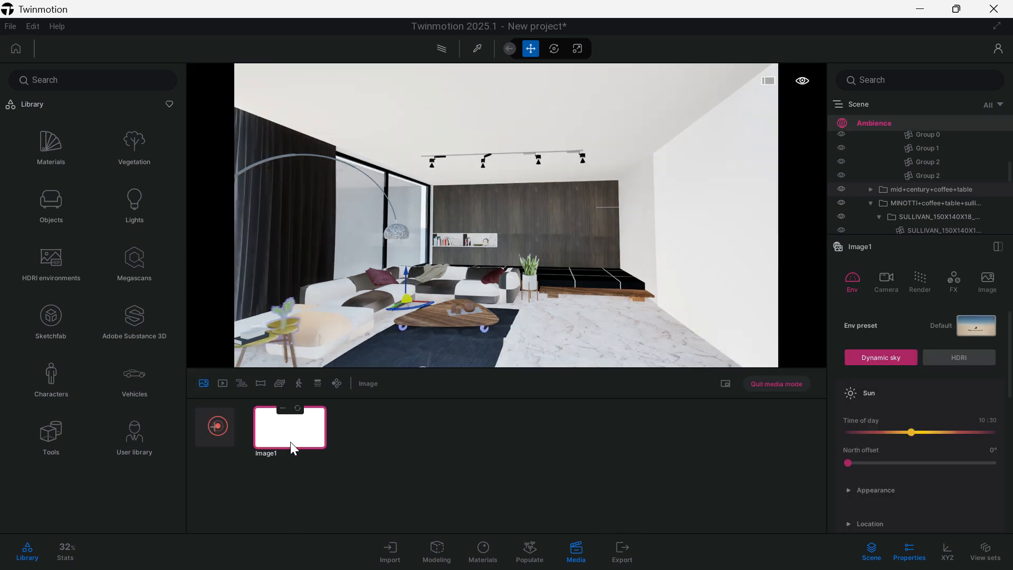
drag(471, 293, 559, 293)
right_drag(559, 293, 569, 275)
scroll(609, 260, up, 2)
click(291, 411)
Give Image1's properties more room with the library hidden, and switch its environment to HDRI
click(28, 551)
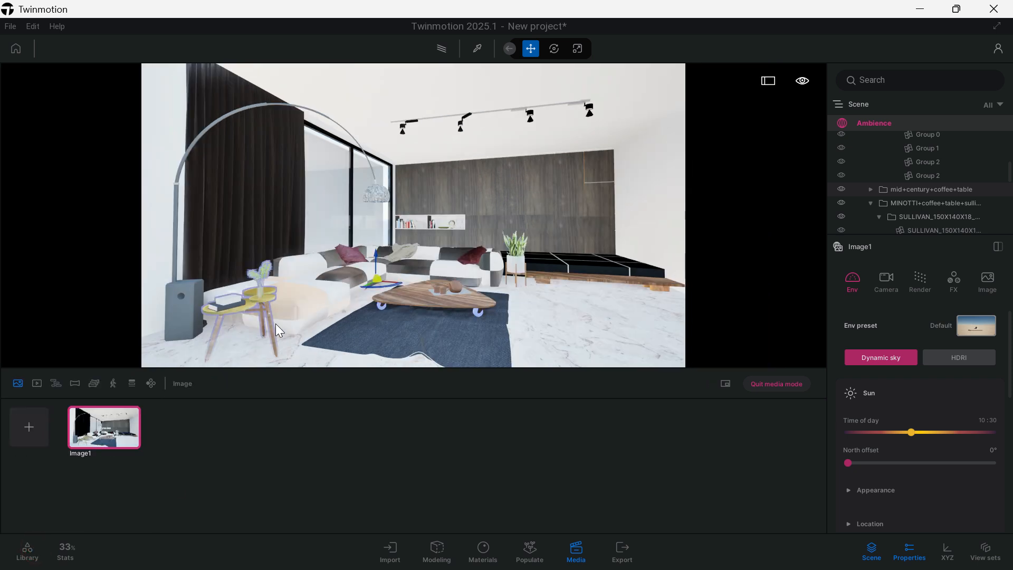
drag(857, 248, 851, 152)
drag(826, 253, 615, 267)
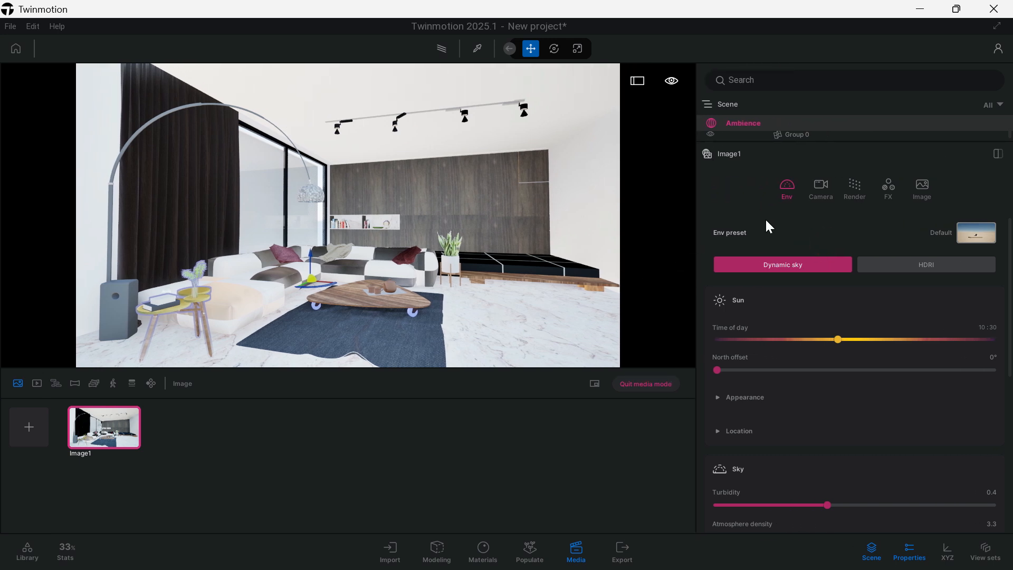
click(916, 264)
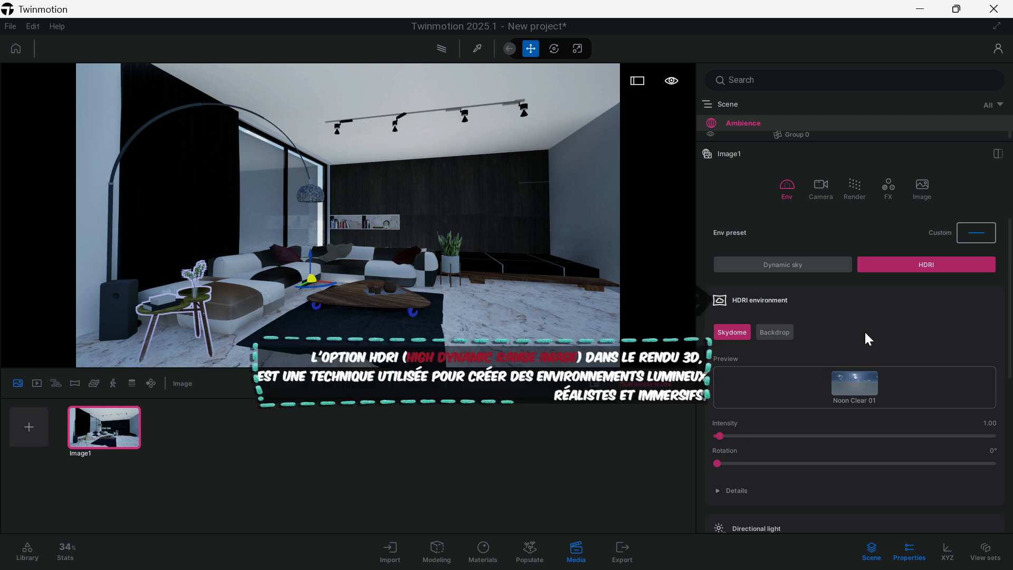
Switch Image1's HDRI environment to Backdrop, inspect the landscape from outside the house, and return to the saved interior view
click(774, 332)
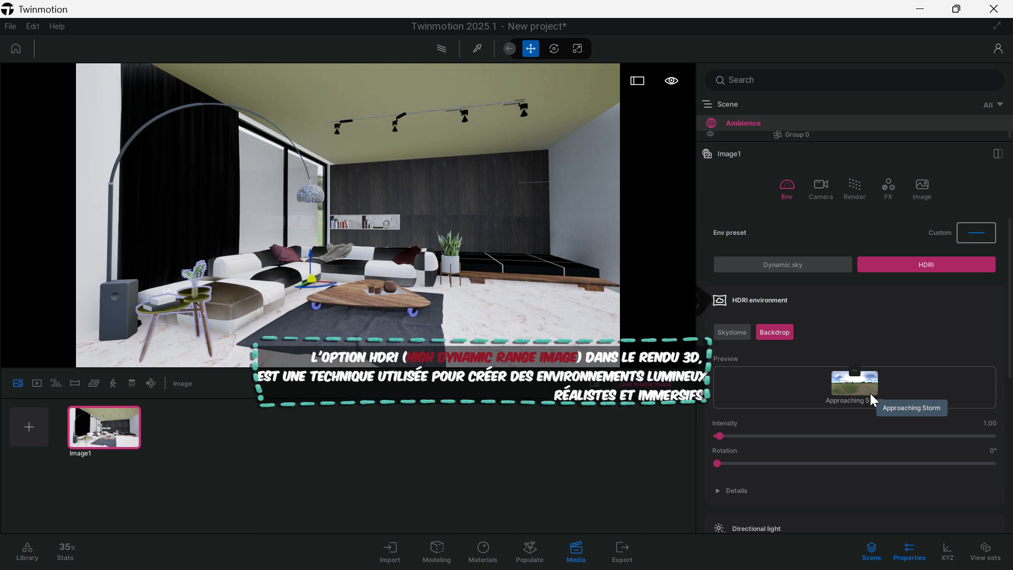
middle_drag(267, 223, 372, 255)
click(458, 320)
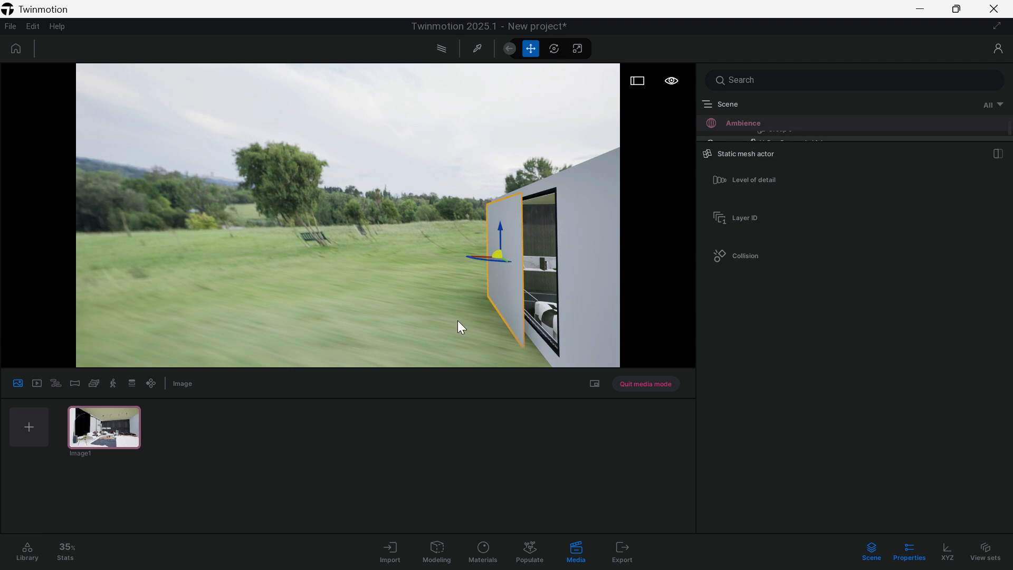
click(117, 426)
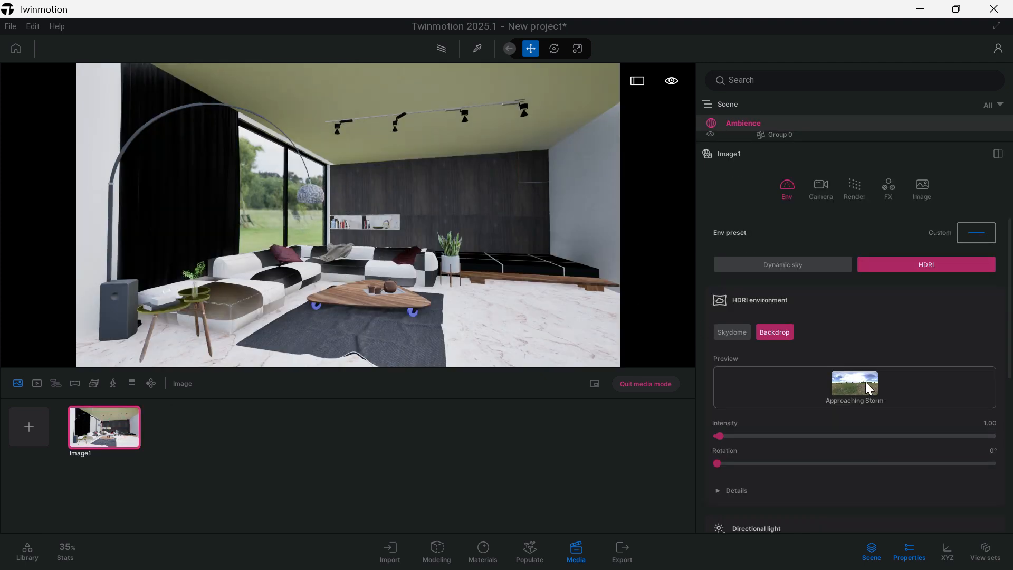
Rotate the Approaching Storm backdrop to 310° and expand its detailed positioning settings
scroll(897, 359, down, 2)
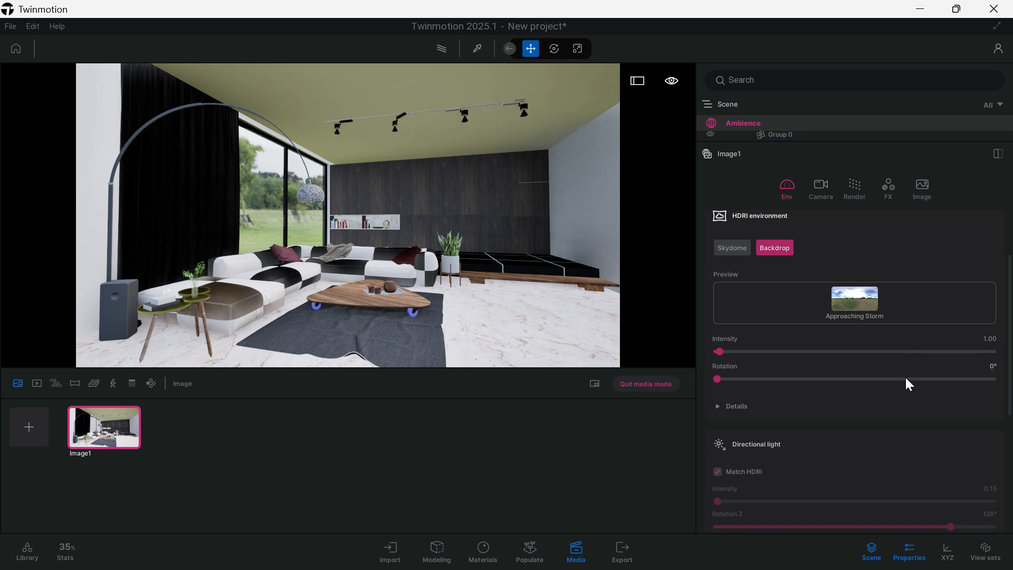
drag(719, 379, 955, 380)
click(719, 407)
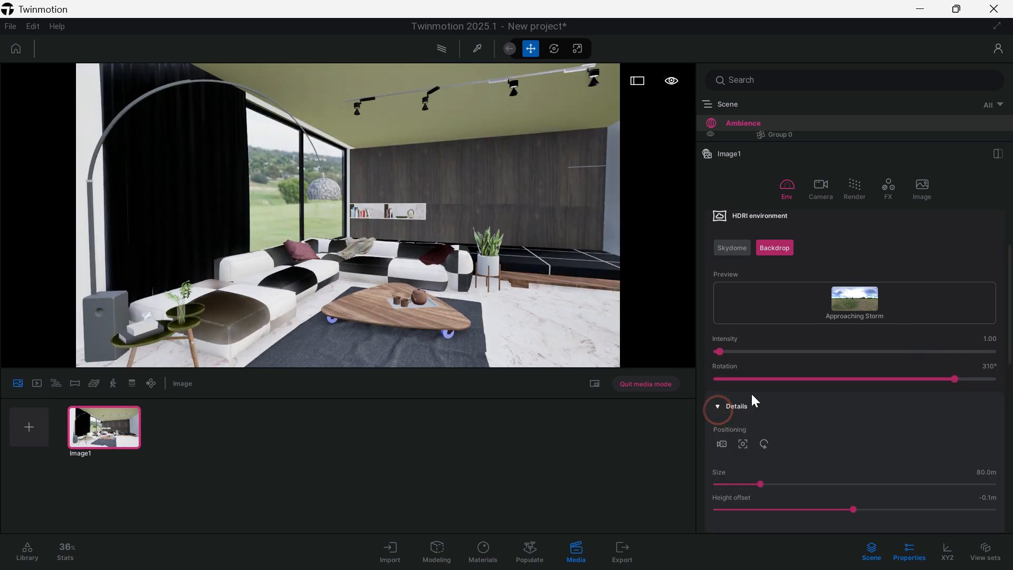
scroll(841, 391, down, 2)
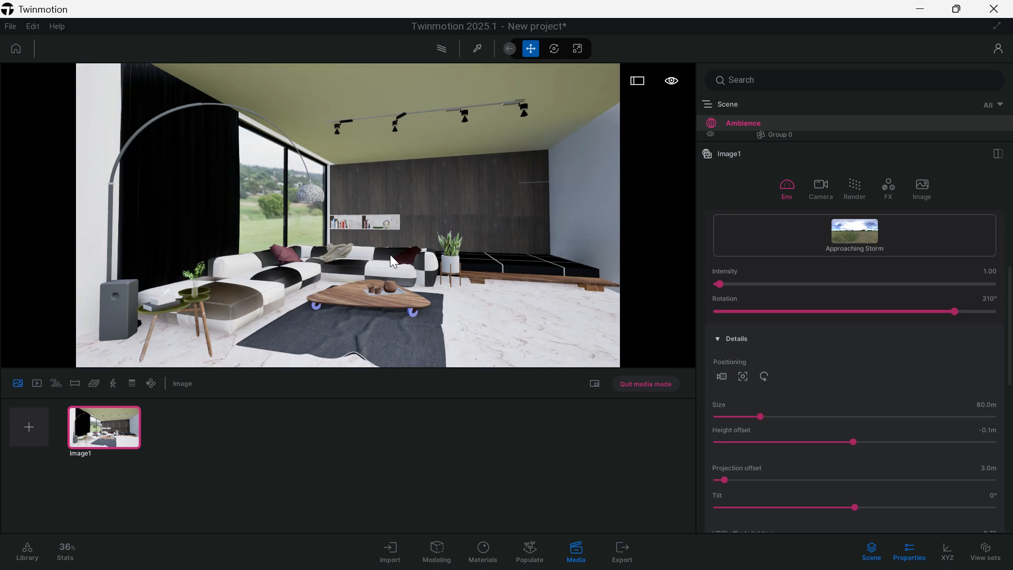
Change the interface language to Français in the preferences
key(ctrl+p)
click(568, 103)
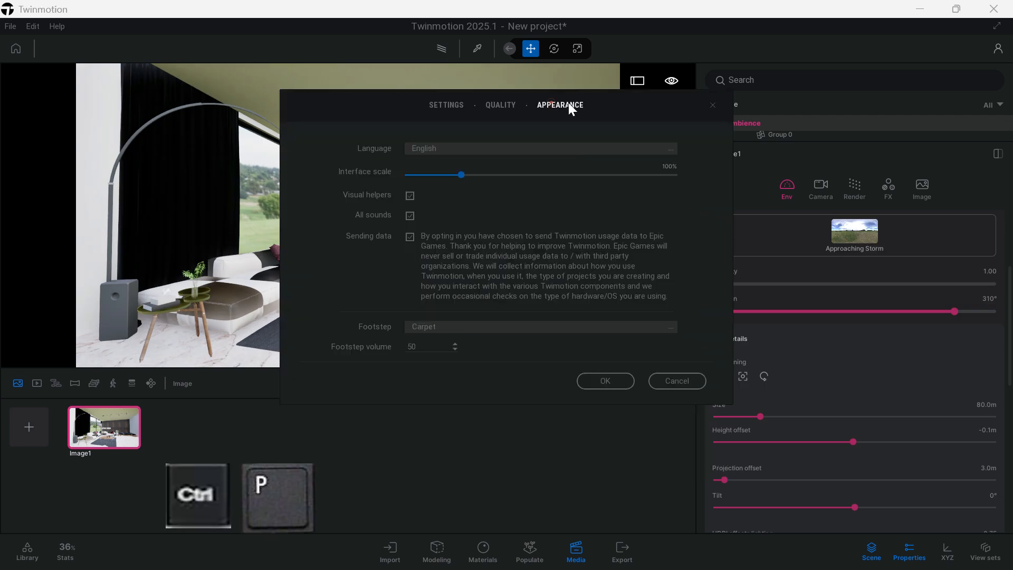
click(445, 147)
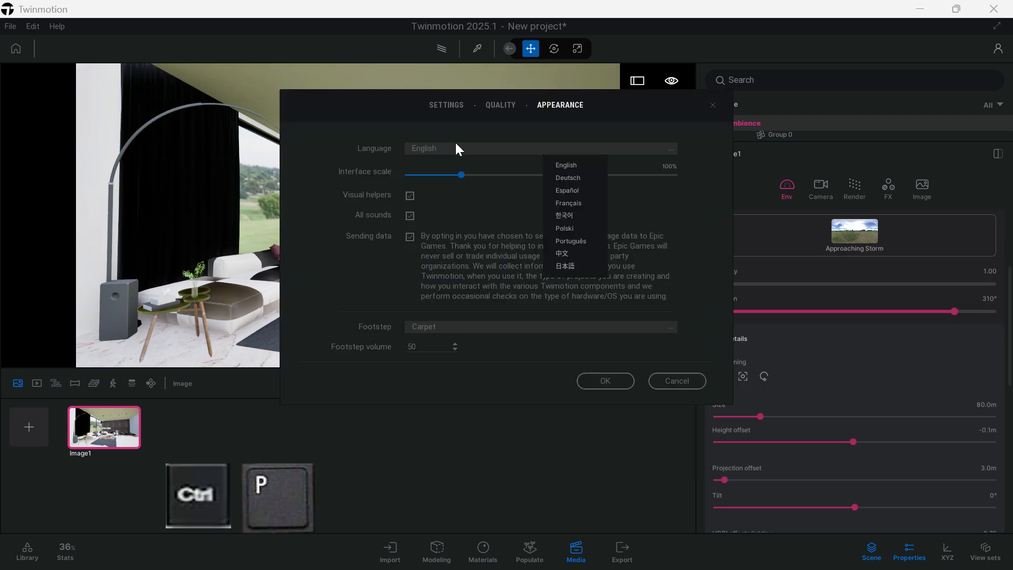
click(570, 205)
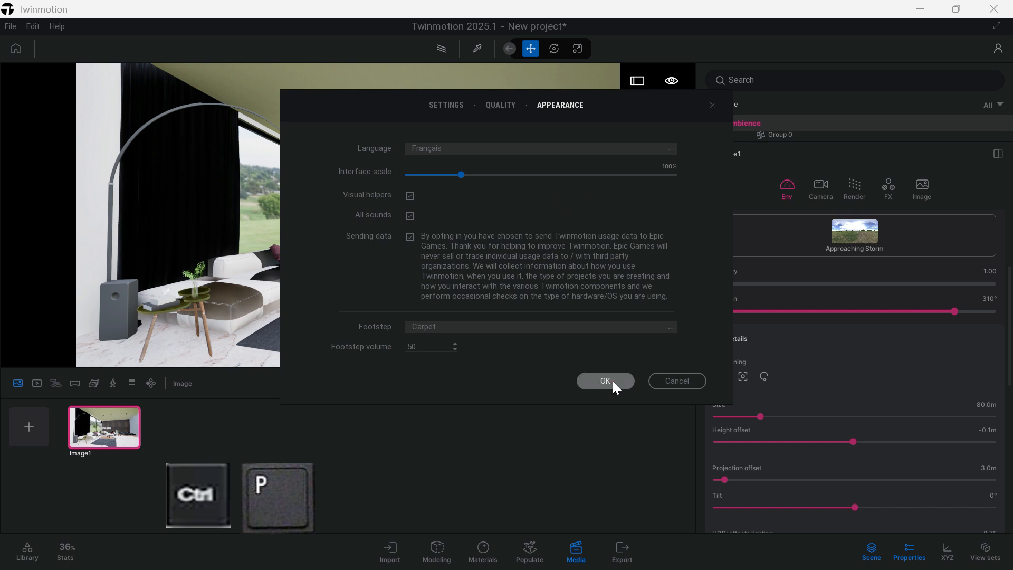
click(607, 380)
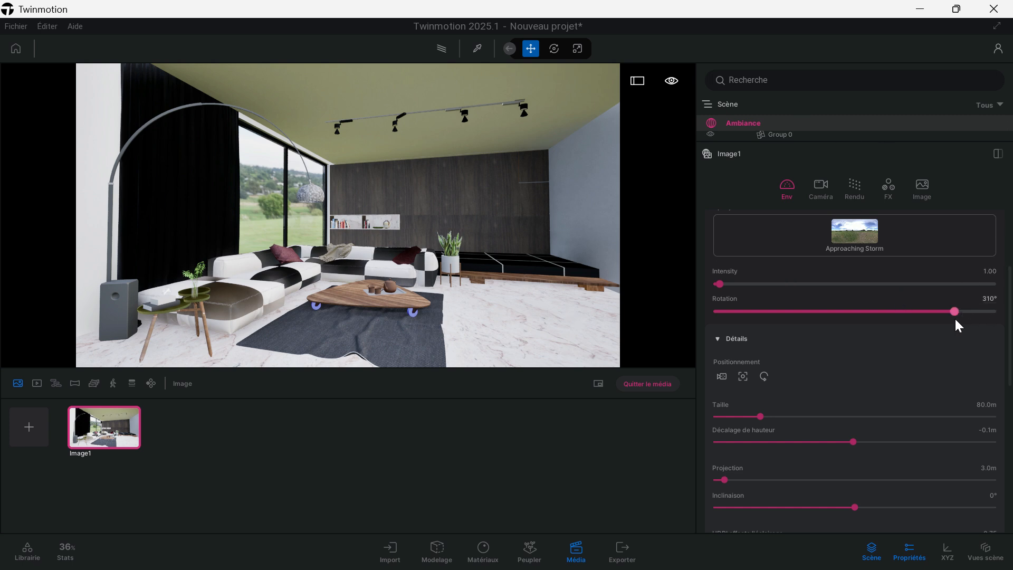
Set the HDRI backdrop's size to 63 m and its height offset to -1.7 m
drag(759, 415, 751, 416)
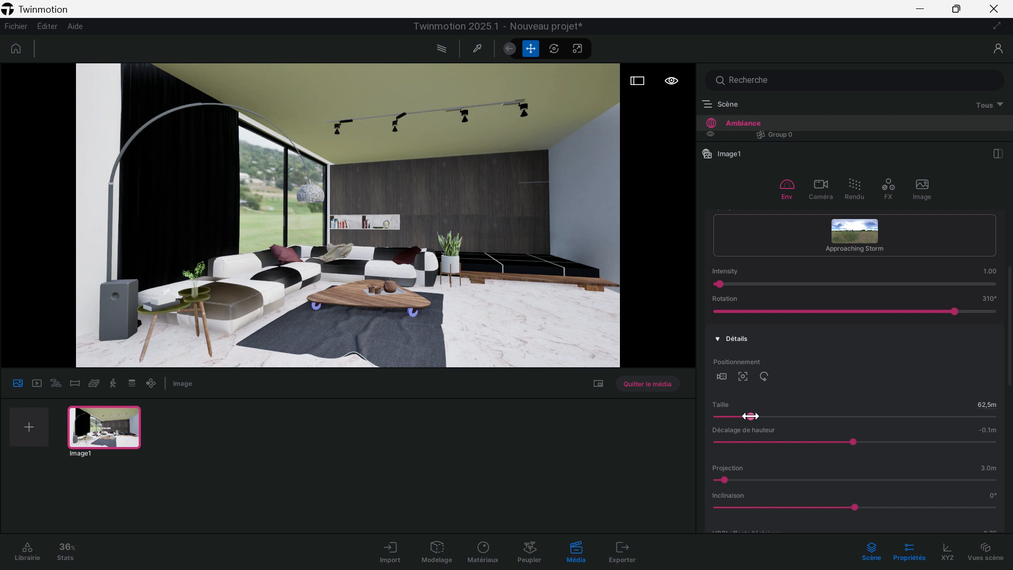
click(987, 405)
text(63)
key(Return)
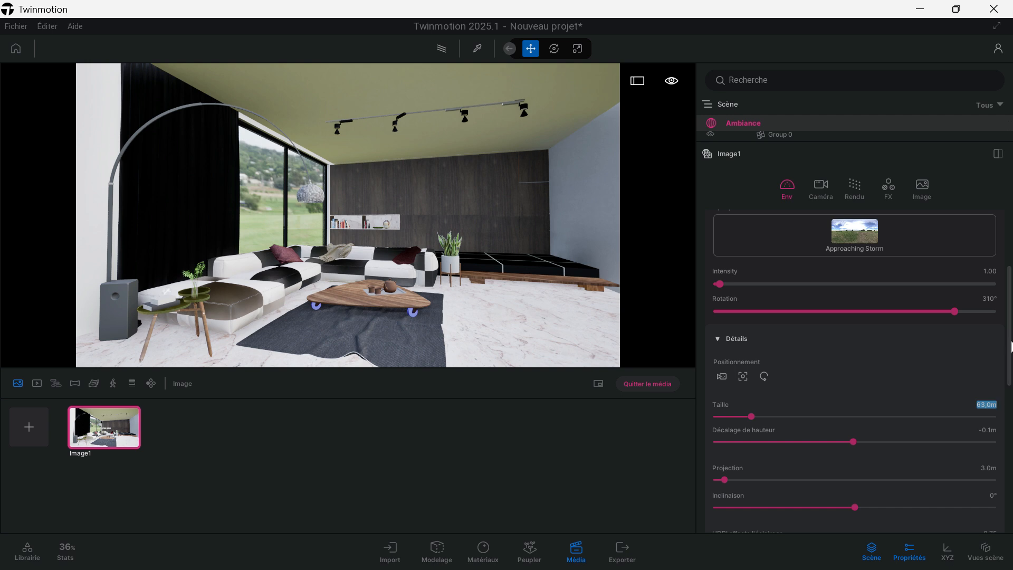
drag(855, 442, 831, 443)
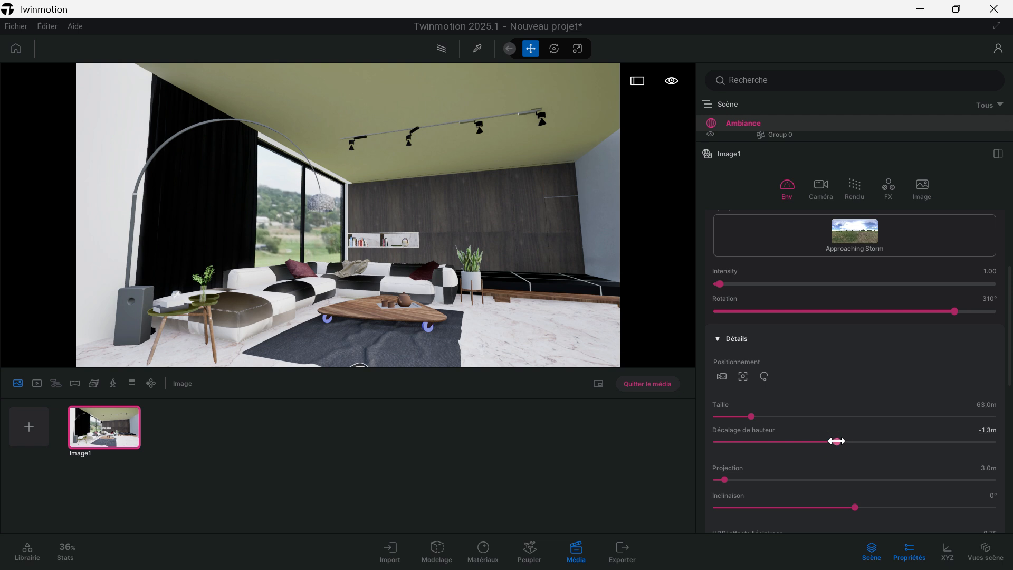
scroll(904, 346, down, 1)
scroll(896, 349, down, 2)
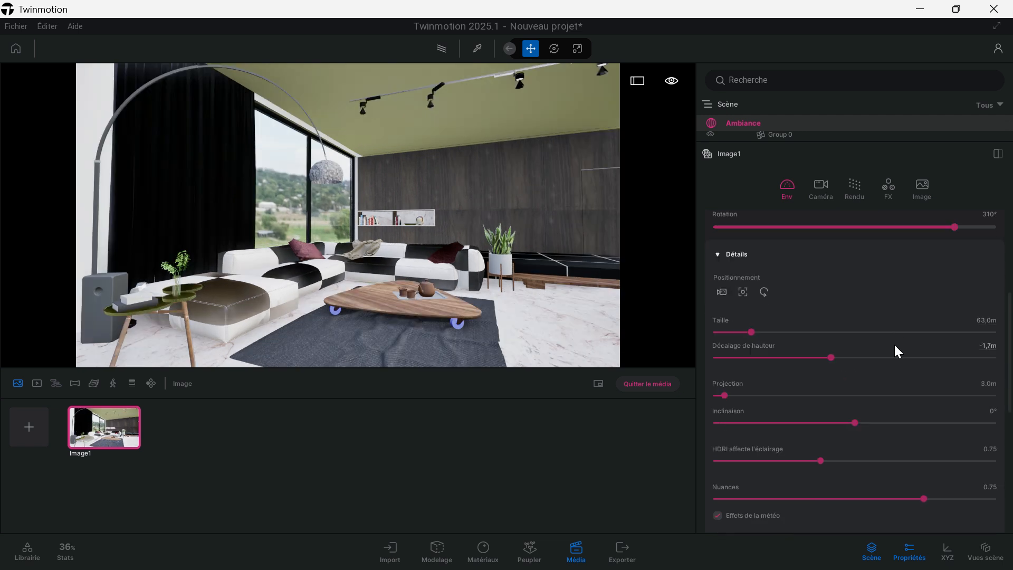
Set the white balance of Image1's camera to 5900K
scroll(894, 344, up, 6)
click(827, 190)
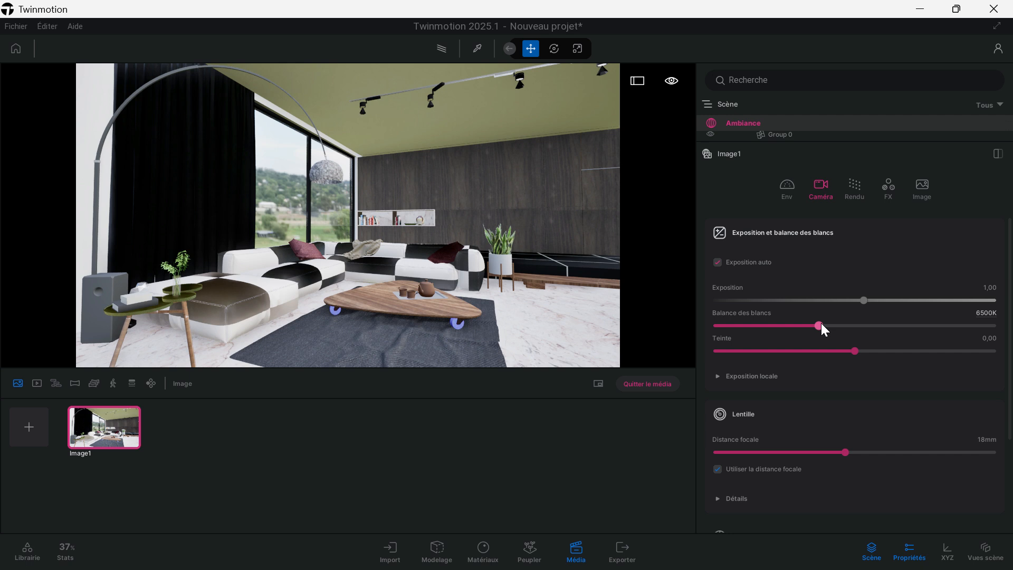
mouse_move(817, 325)
mouse_down()
mouse_move(806, 324)
mouse_move(827, 331)
mouse_move(806, 334)
mouse_up()
click(985, 313)
text(59)
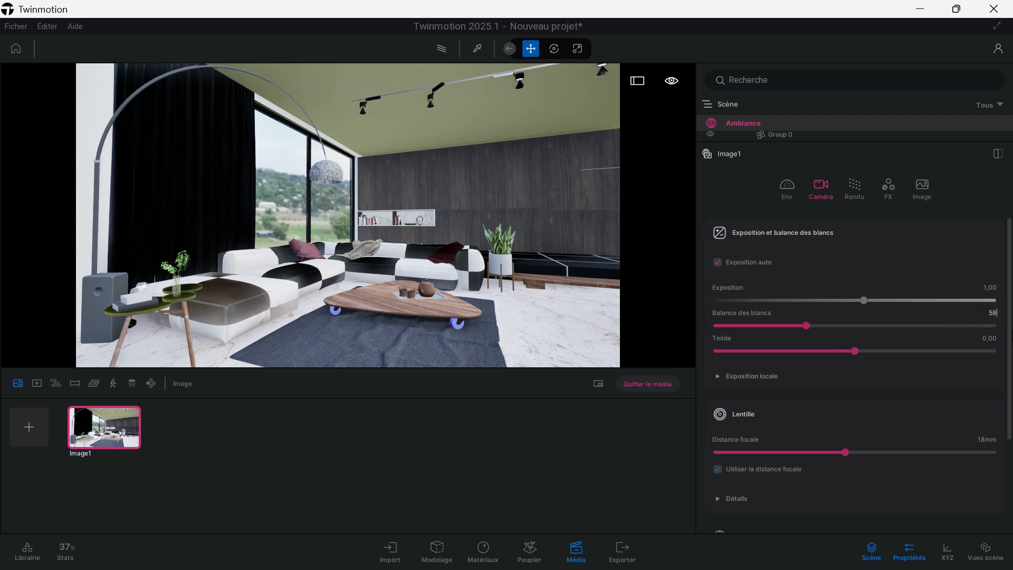
key(Return)
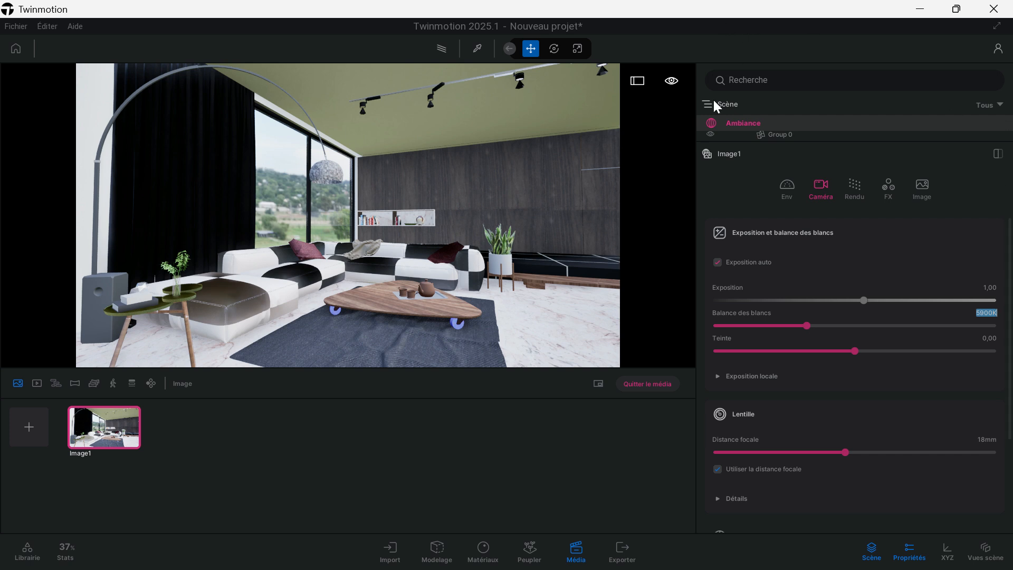
click(611, 505)
Set the lens vignetting to 50% and the sharpness to 40% in Image1's camera details
scroll(842, 454, down, 1)
scroll(843, 456, down, 1)
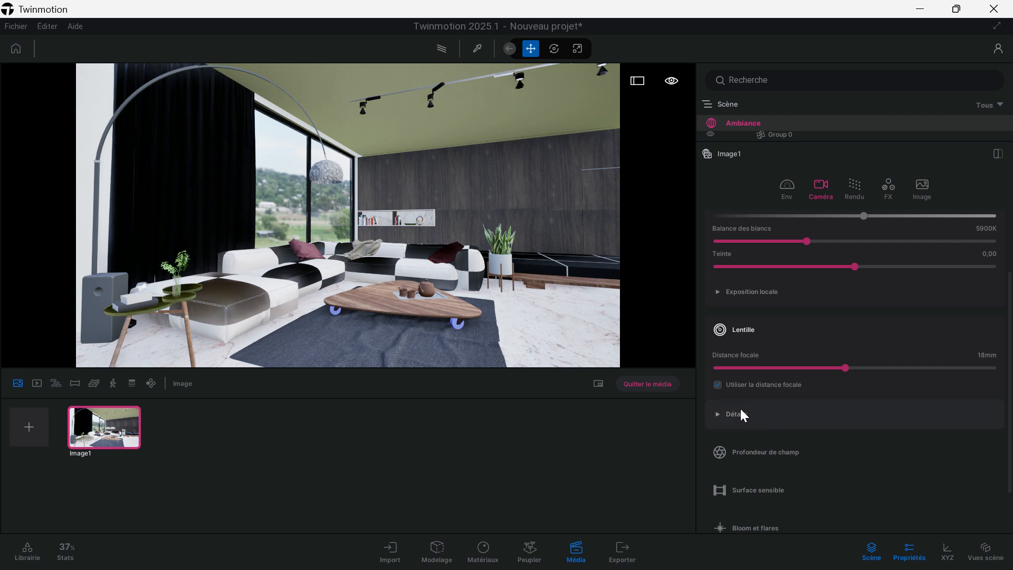
click(788, 412)
scroll(831, 409, down, 2)
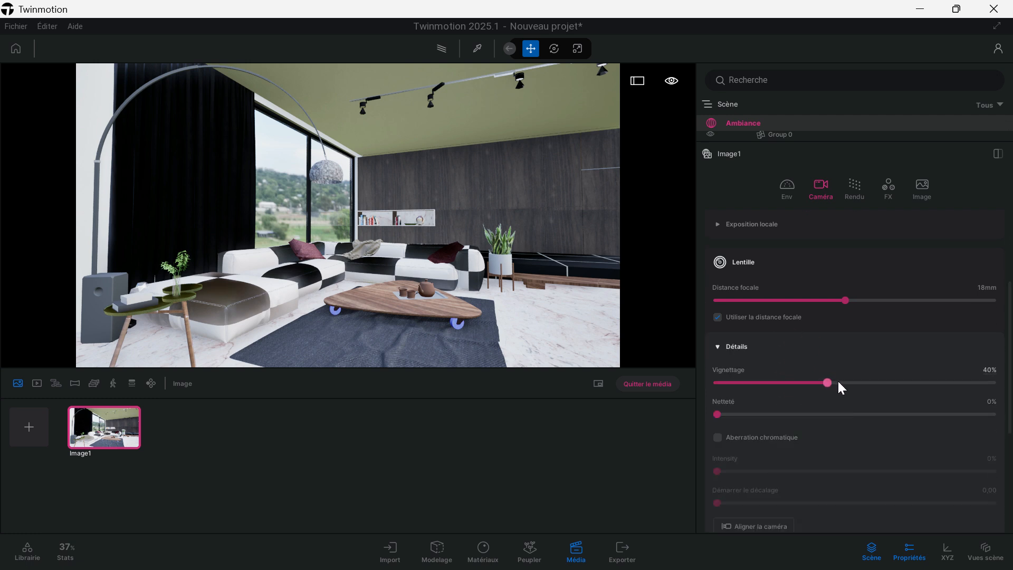
drag(827, 383, 856, 380)
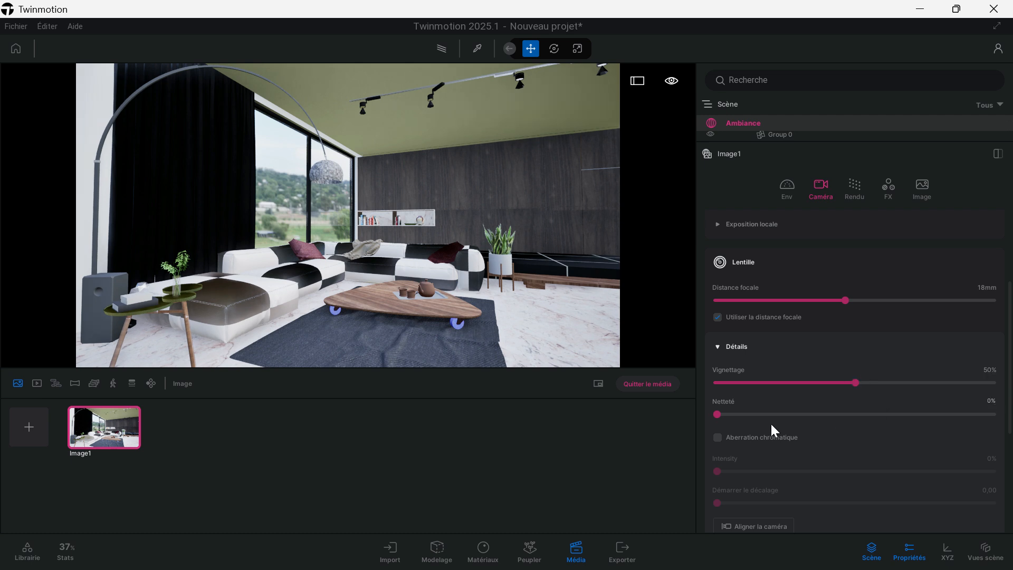
drag(717, 413, 815, 403)
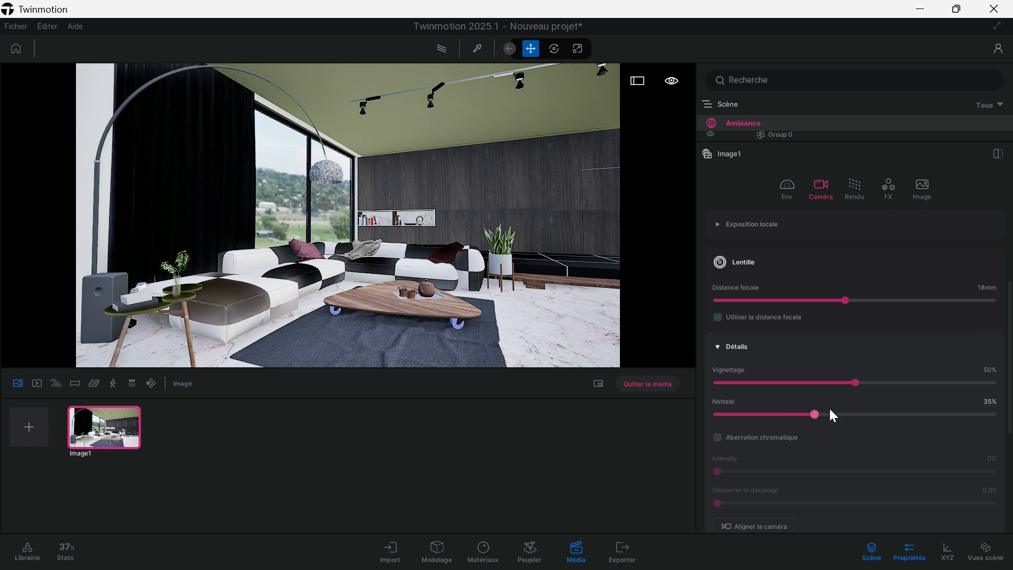
drag(816, 415, 825, 416)
Enable Parallelism for Image1's camera and reframe the living room slightly around the sofa, coffee table and arc lamp
scroll(823, 405, down, 5)
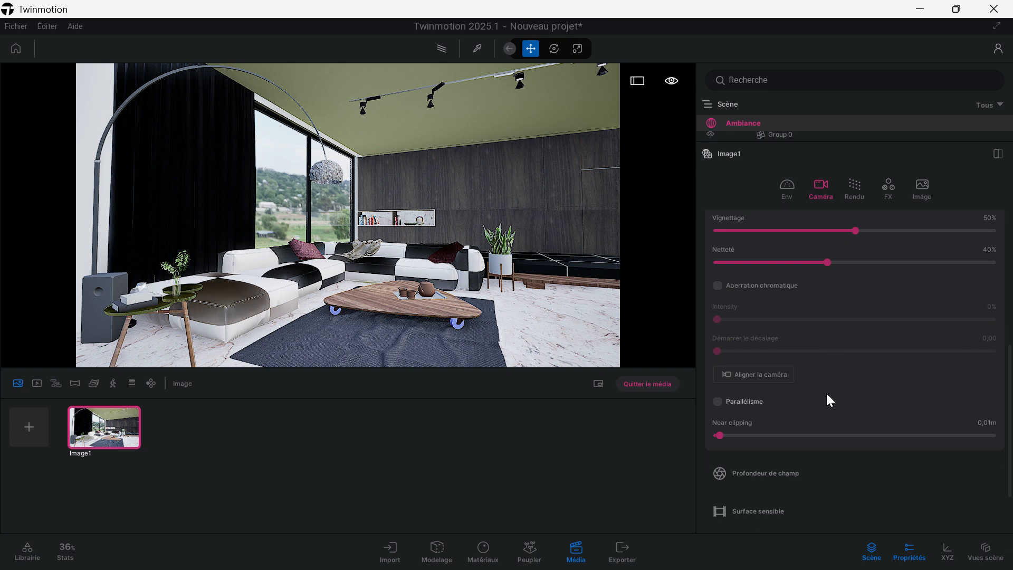
click(742, 404)
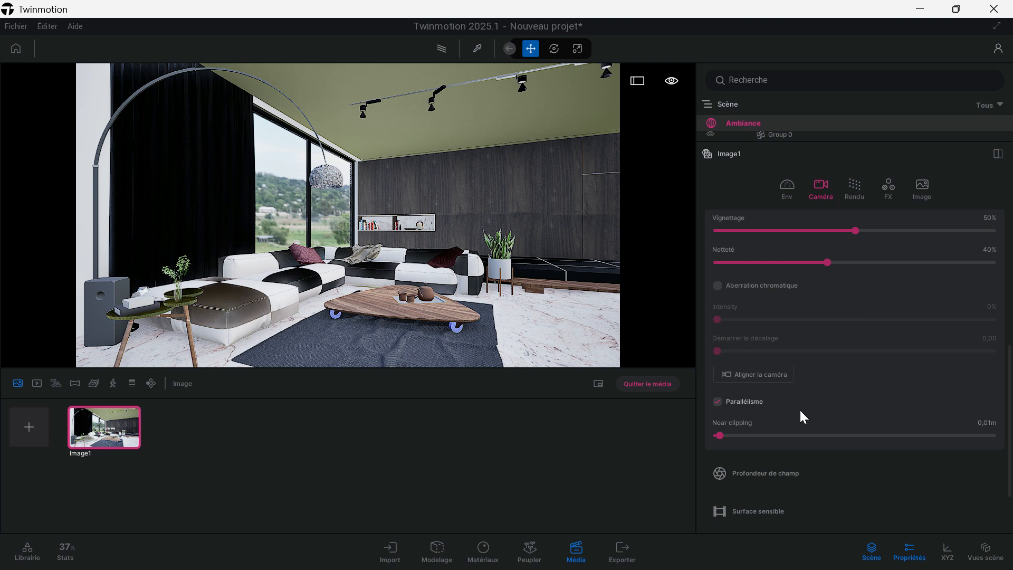
click(589, 66)
right_drag(576, 118, 524, 125)
key(Escape)
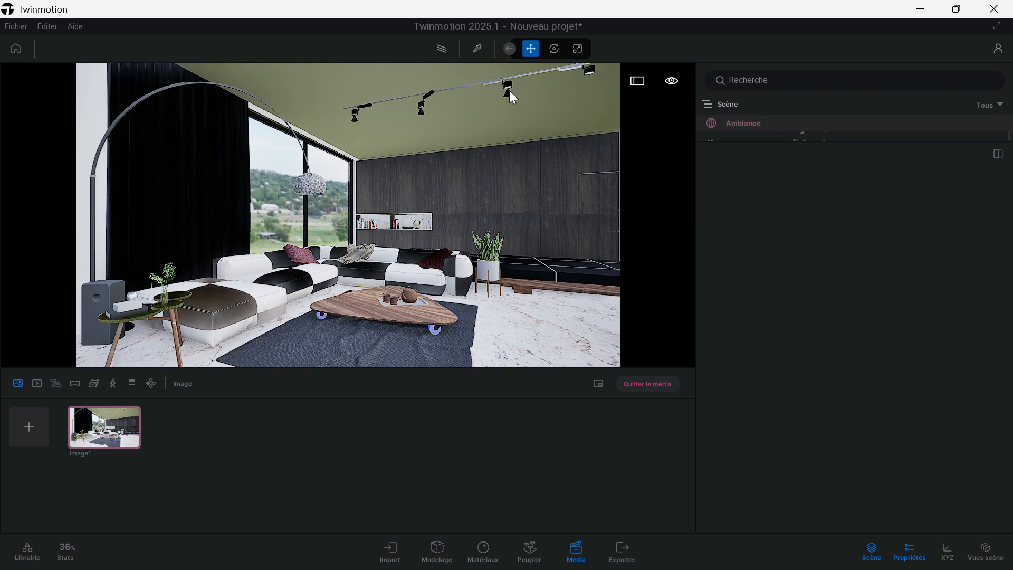
click(354, 118)
click(109, 432)
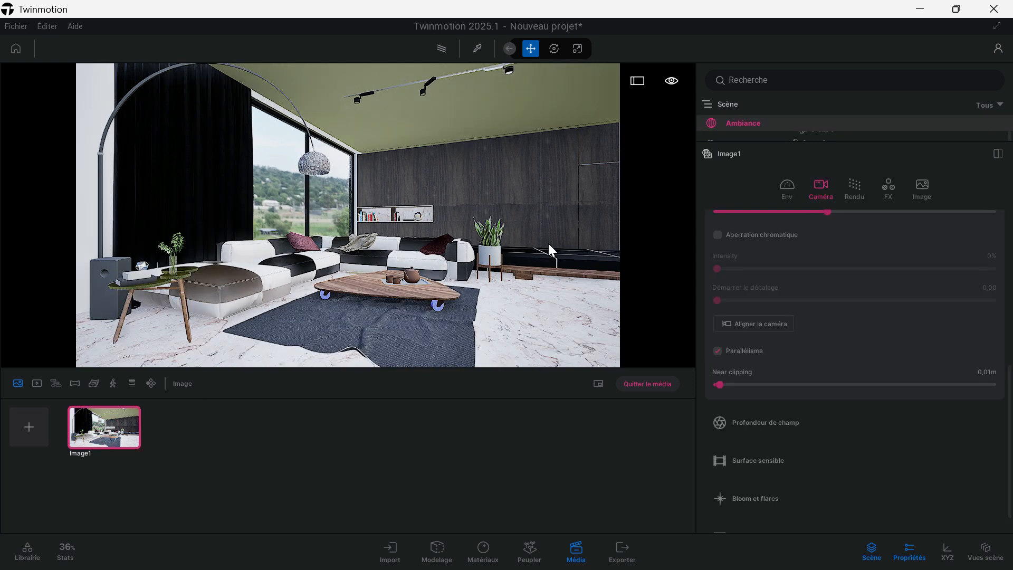
Set Image1's output resolution to 4K UHD 3840x2160
click(923, 184)
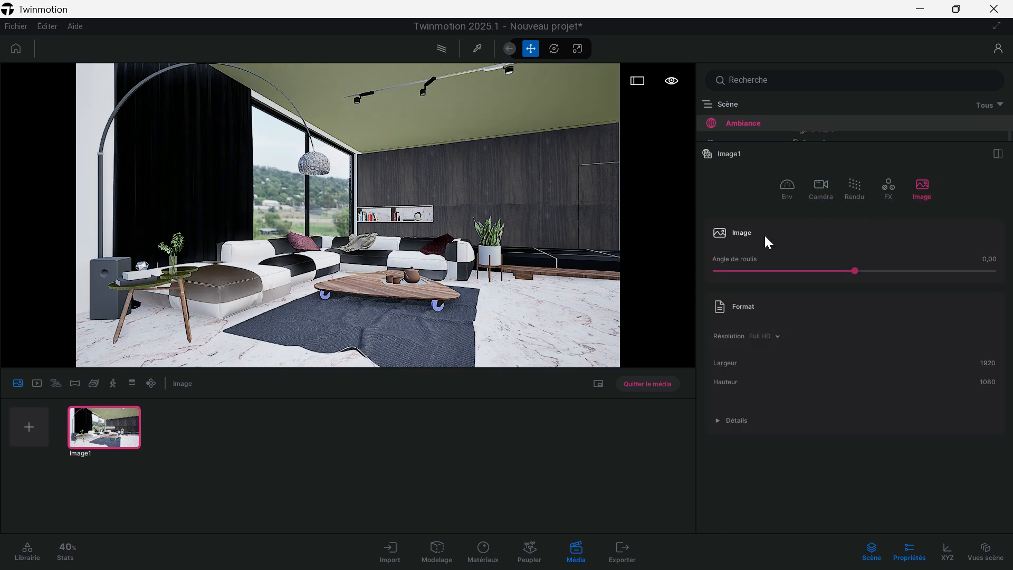
click(775, 337)
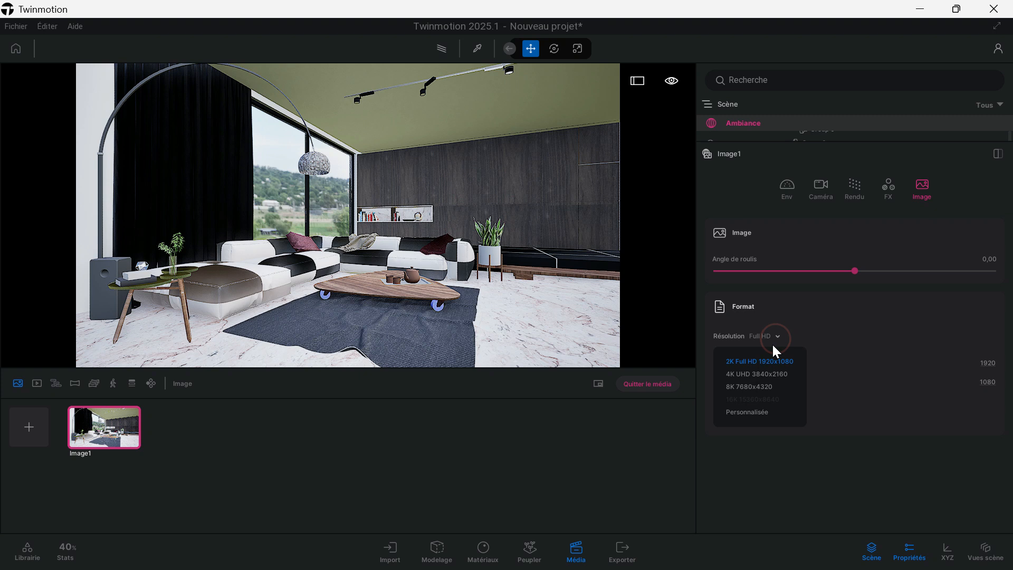
click(754, 374)
Pick the living room floor's marble material and replace it with Beige marble 01 A from the marble and granite library
click(477, 48)
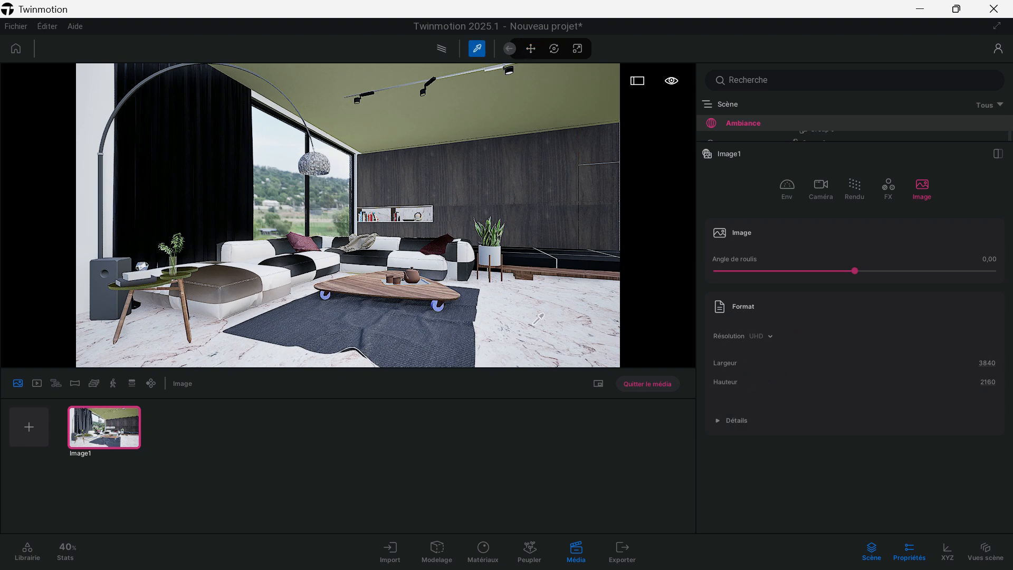
click(539, 319)
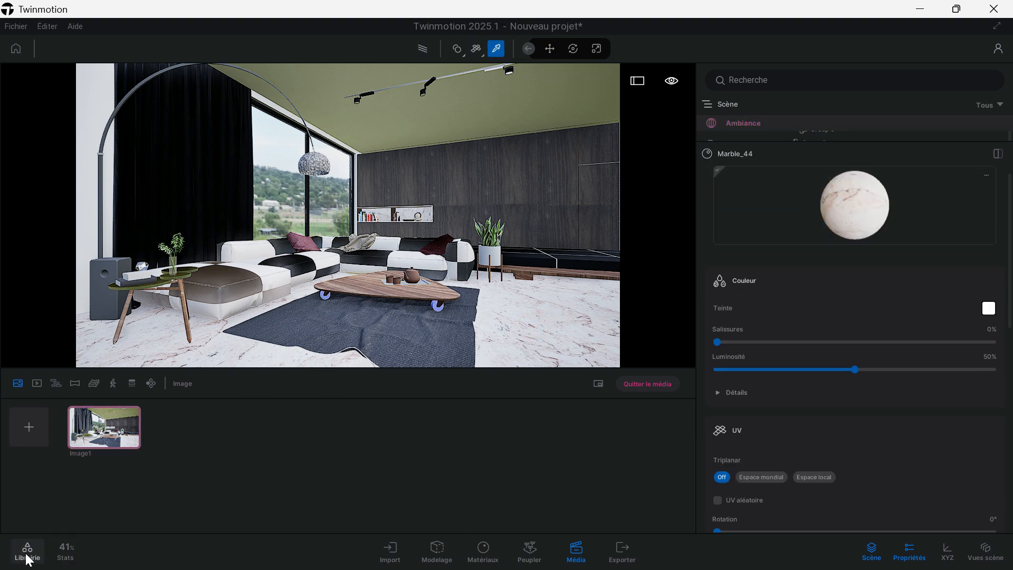
click(28, 553)
click(74, 148)
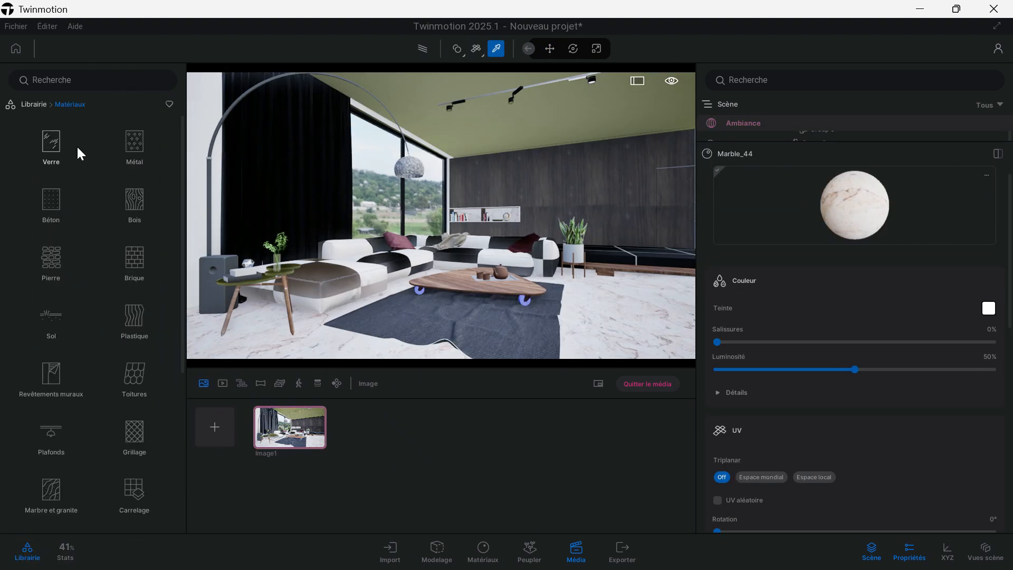
click(70, 475)
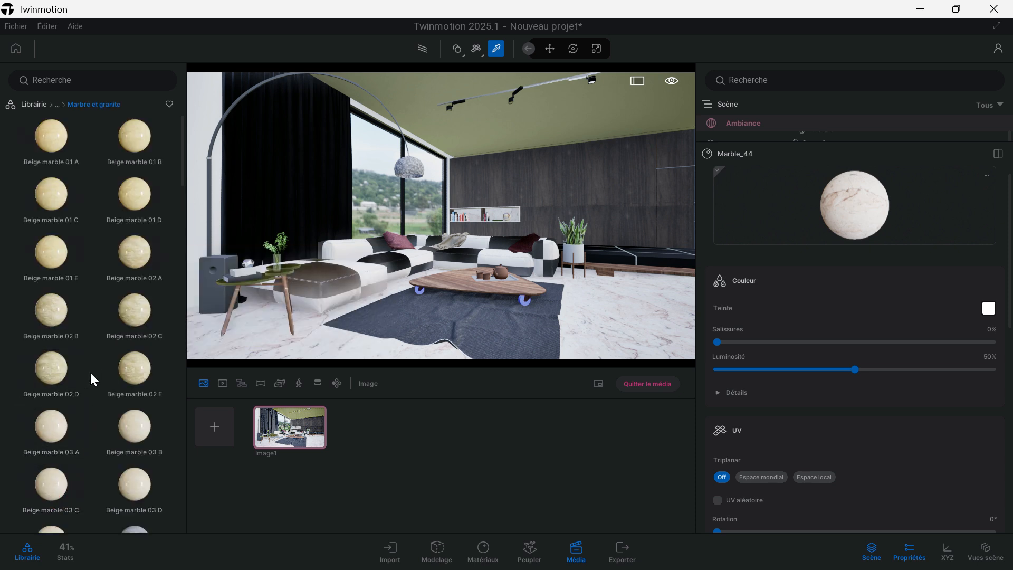
mouse_move(61, 135)
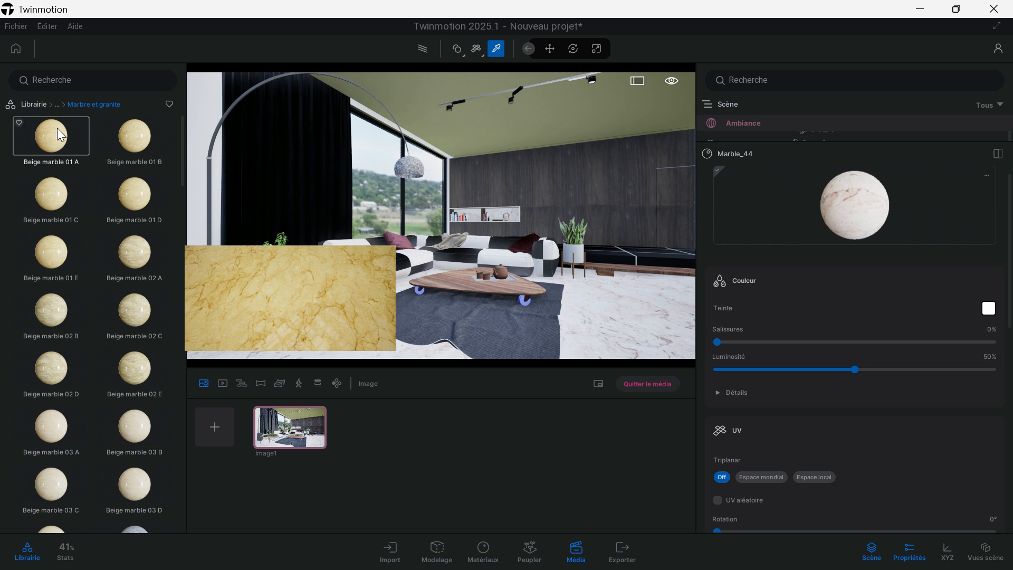
drag(60, 134, 299, 346)
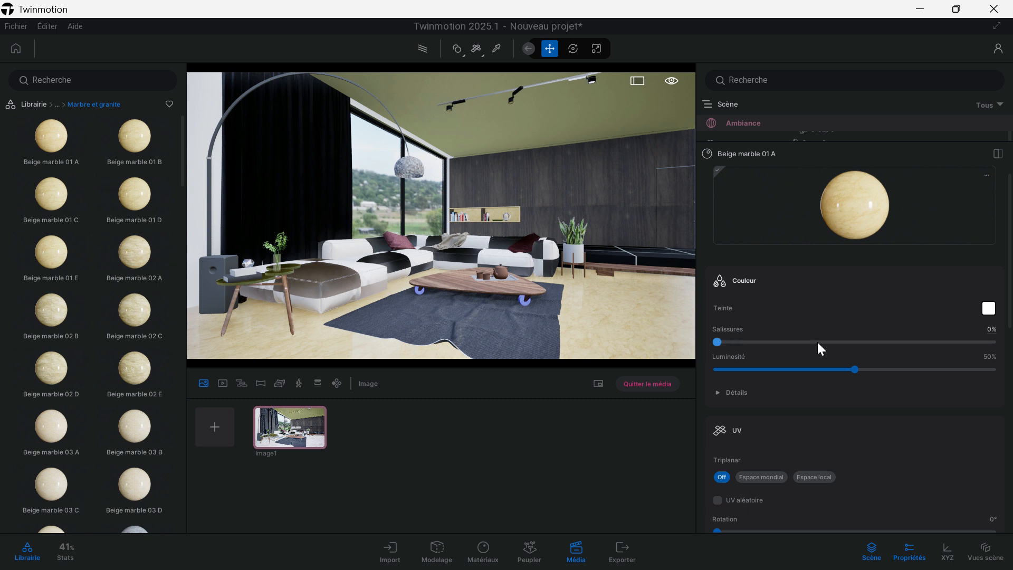
Set the dirt amount of the beige marble floor to 4% and check the floor up close
drag(724, 343, 734, 343)
scroll(538, 317, up, 5)
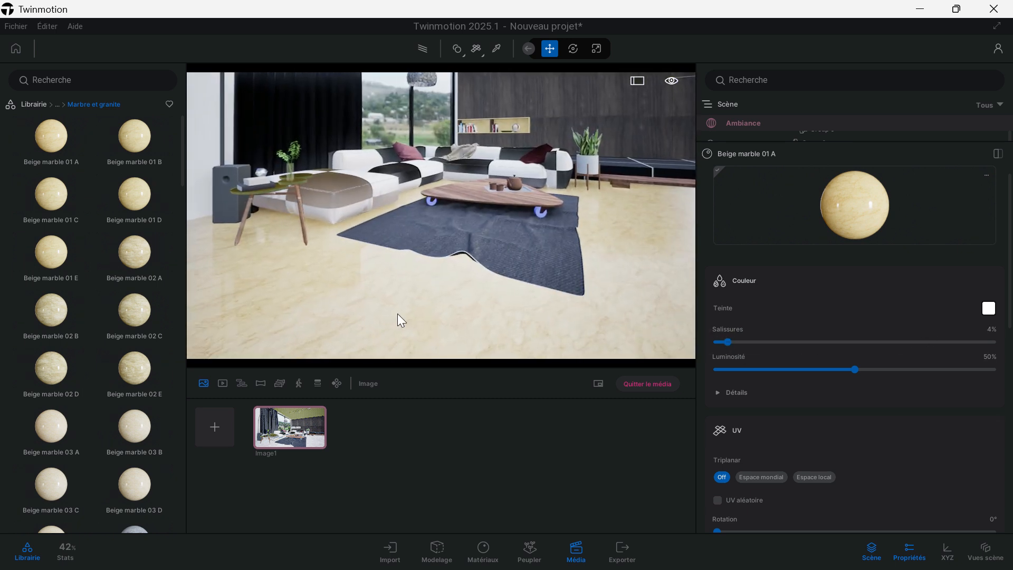
scroll(819, 325, down, 2)
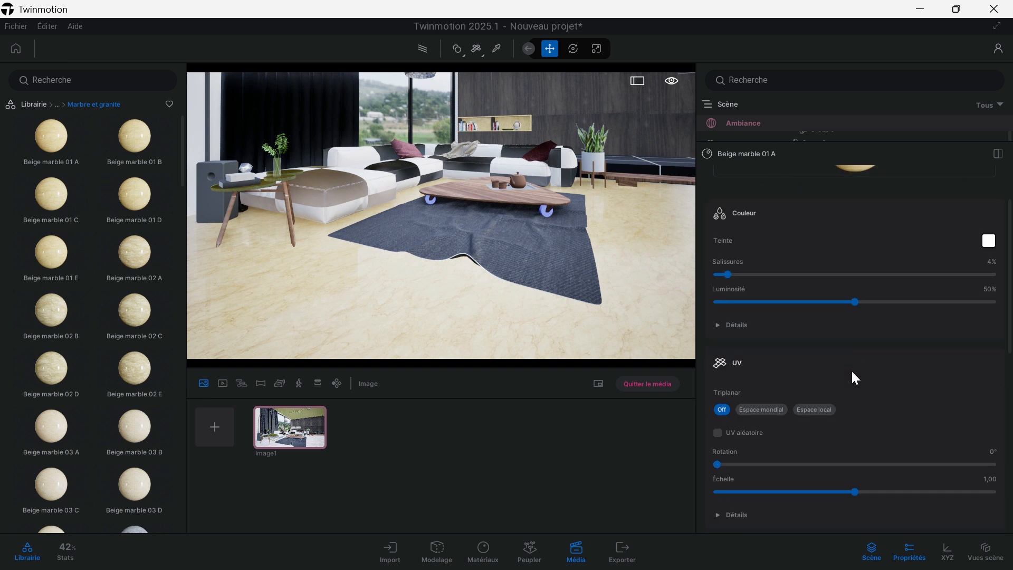
Try the triplanar modes on the floor's Beige marble 01 A and keep world space (Espace mondial)
click(766, 410)
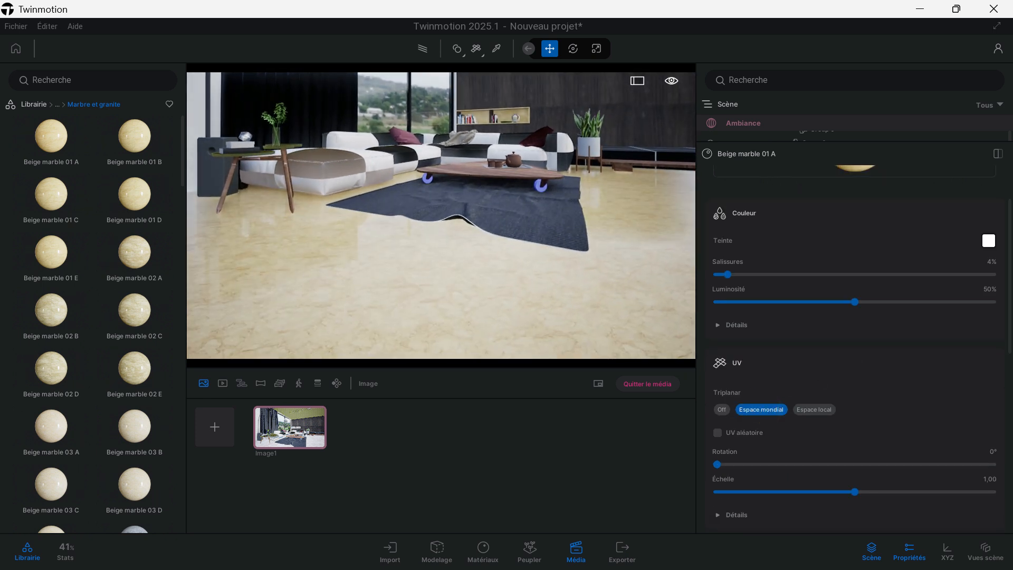
click(814, 412)
click(760, 410)
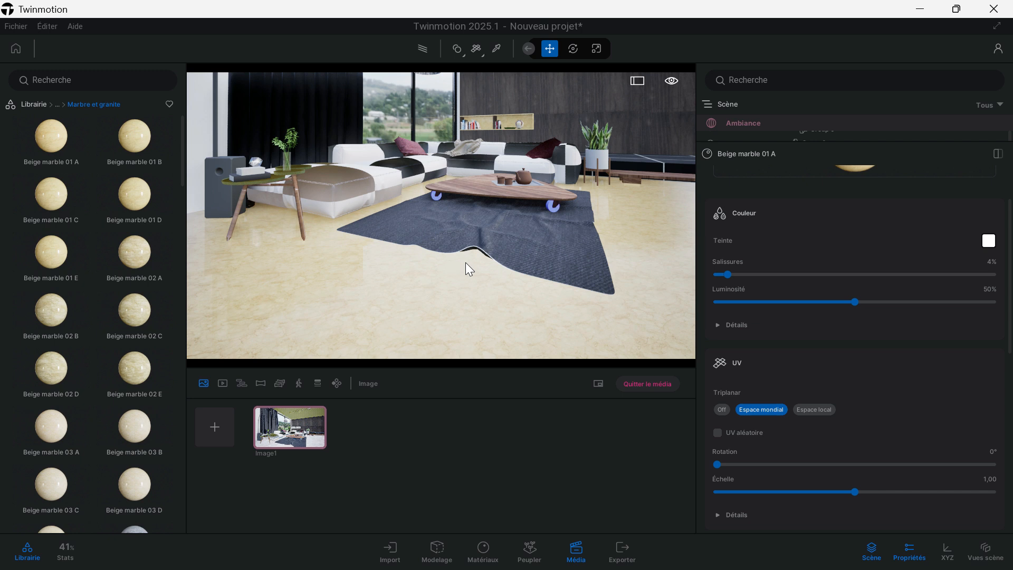
Rotate the marble floor's texture to 25° and set its UV scale to 6.00
scroll(720, 451, up, 1)
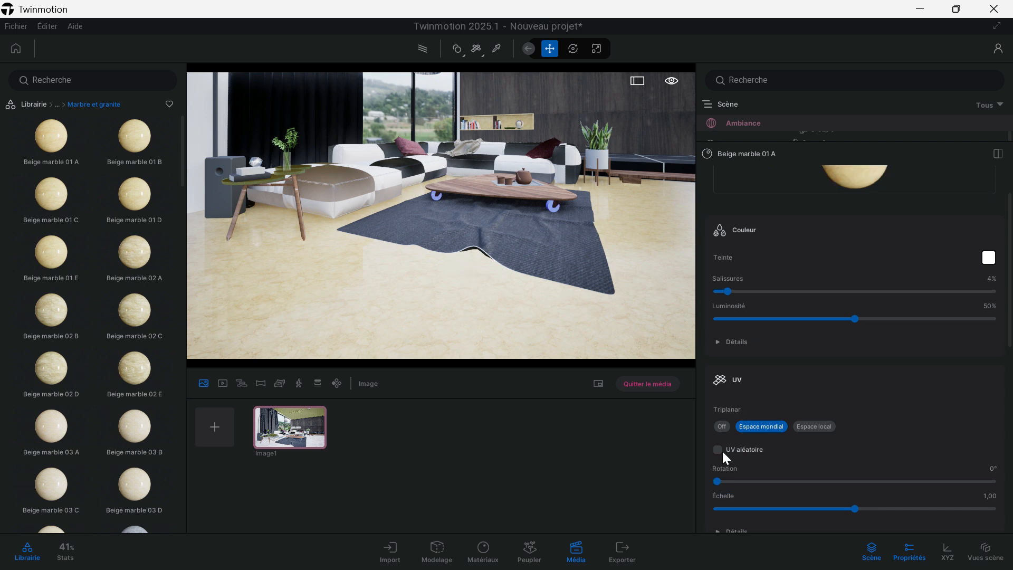
scroll(724, 463, down, 1)
drag(718, 465, 738, 463)
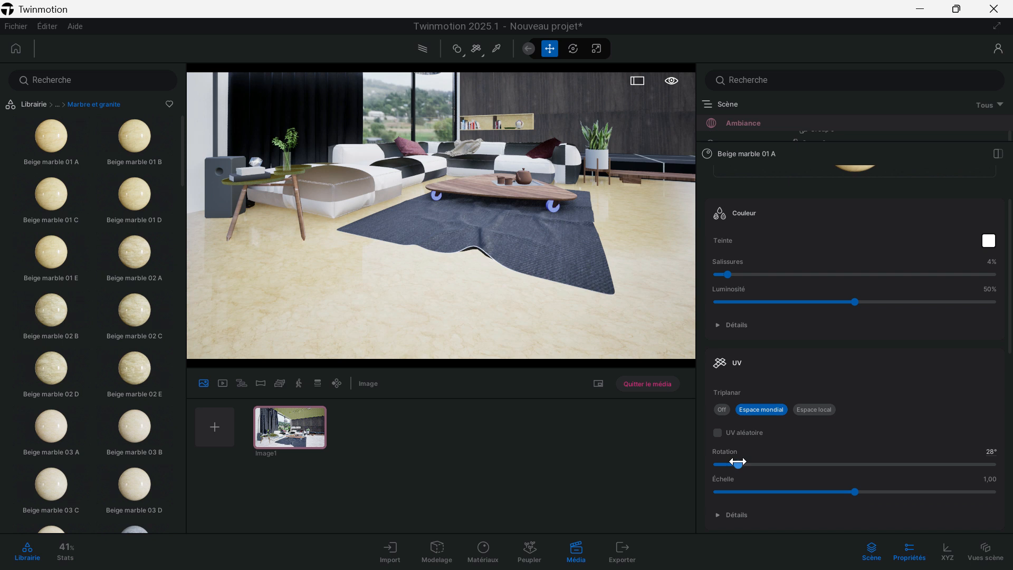
drag(738, 462, 736, 462)
drag(377, 343, 435, 334)
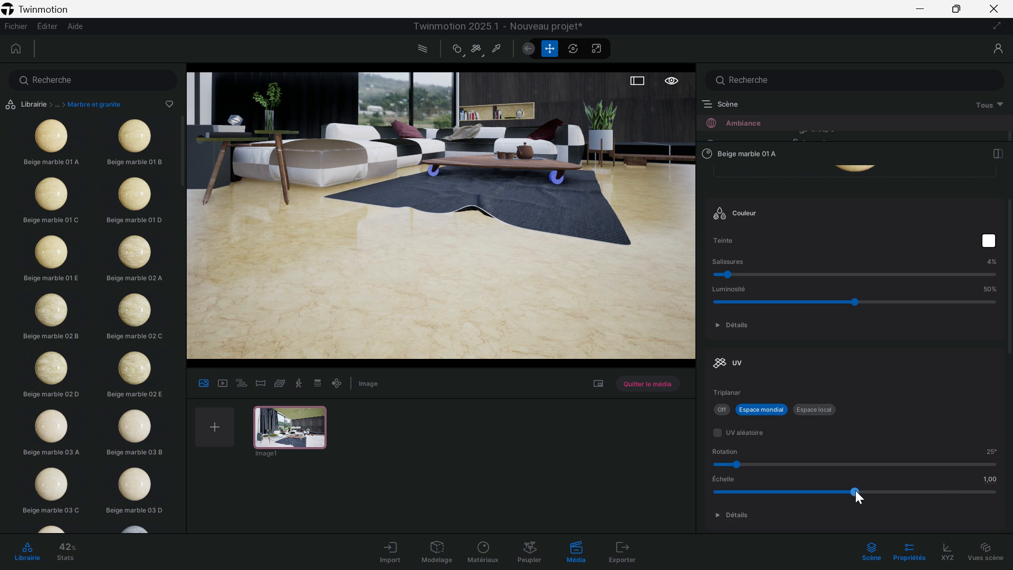
drag(856, 491, 916, 491)
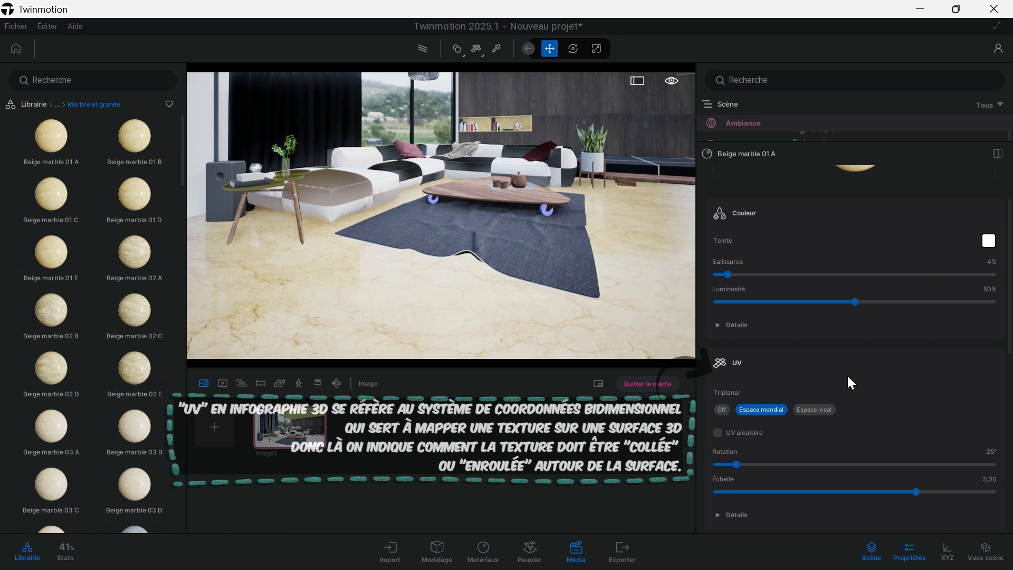
drag(915, 493, 931, 486)
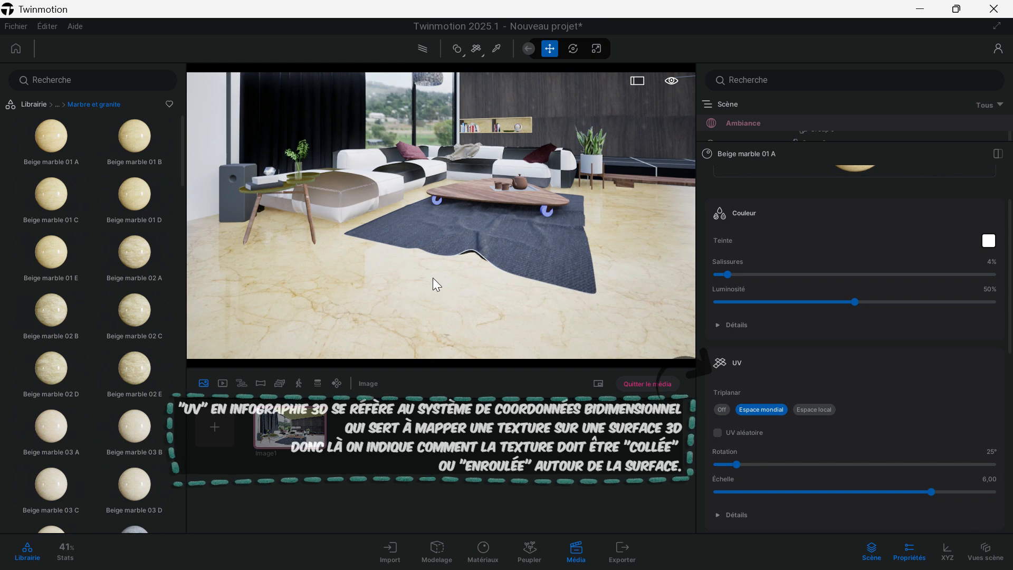
Set the marble floor's roughness intensity to 10%
scroll(879, 458, down, 5)
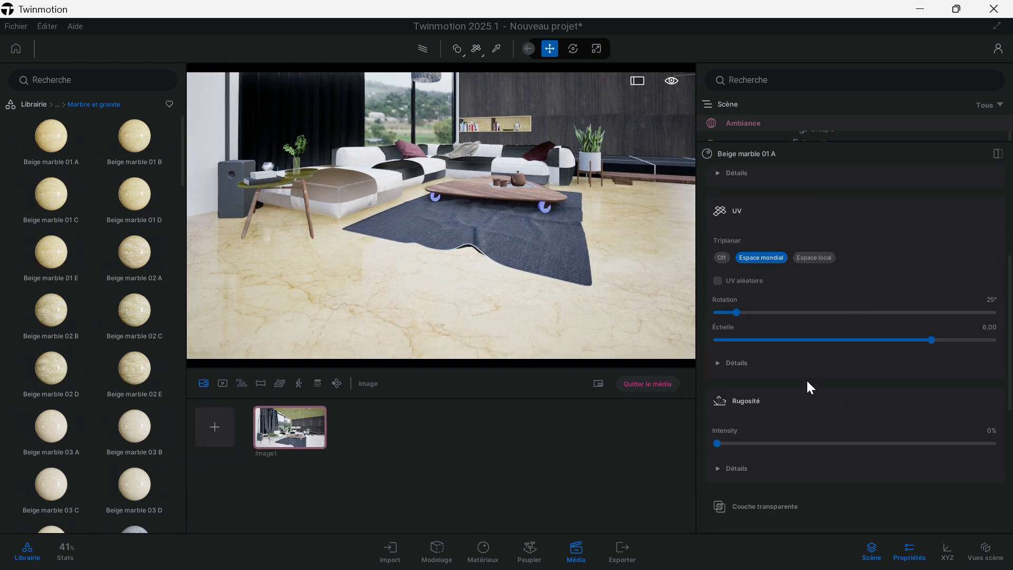
click(735, 296)
click(736, 294)
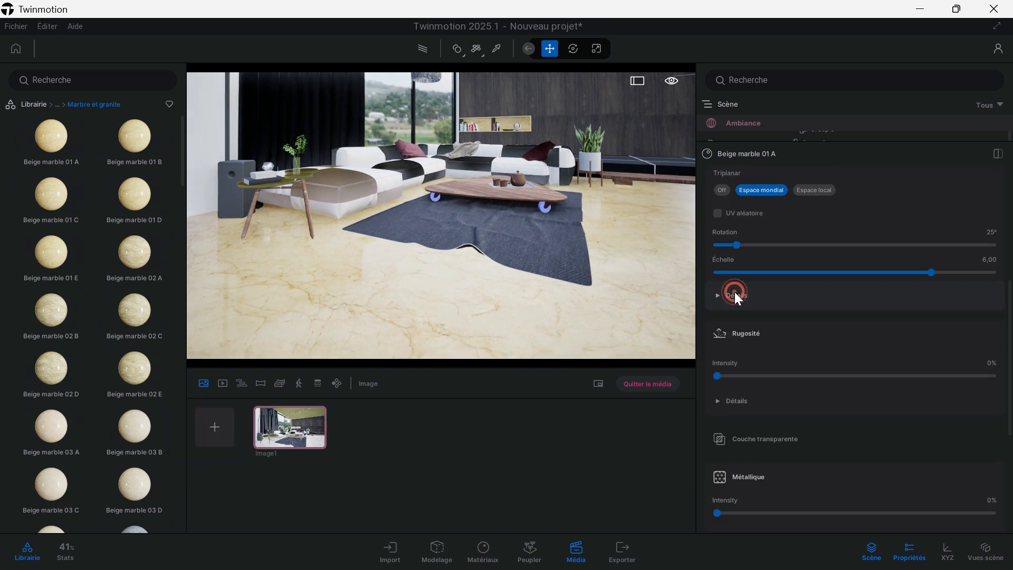
scroll(752, 317, down, 1)
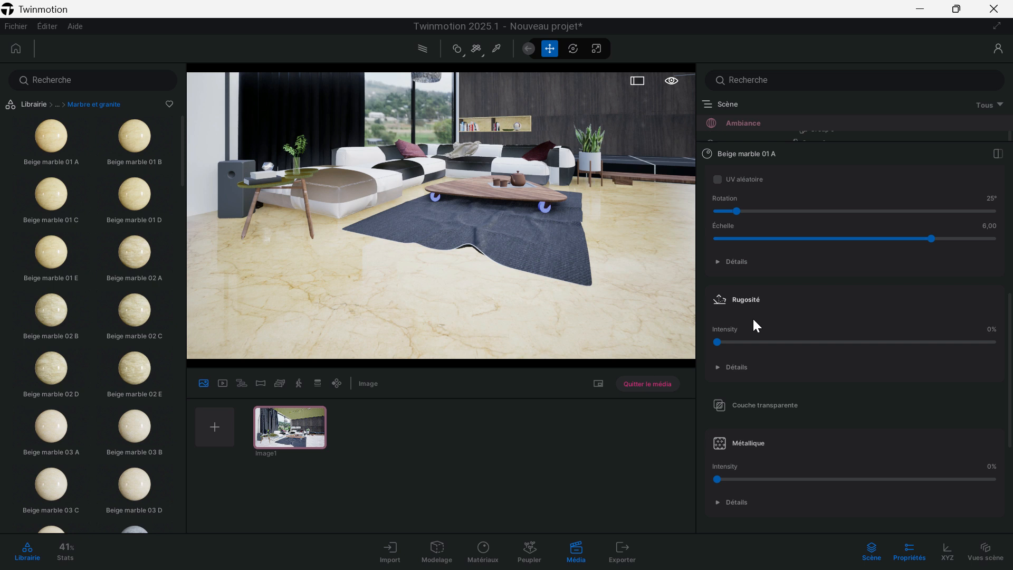
scroll(753, 318, down, 1)
drag(717, 325, 745, 326)
scroll(389, 290, up, 3)
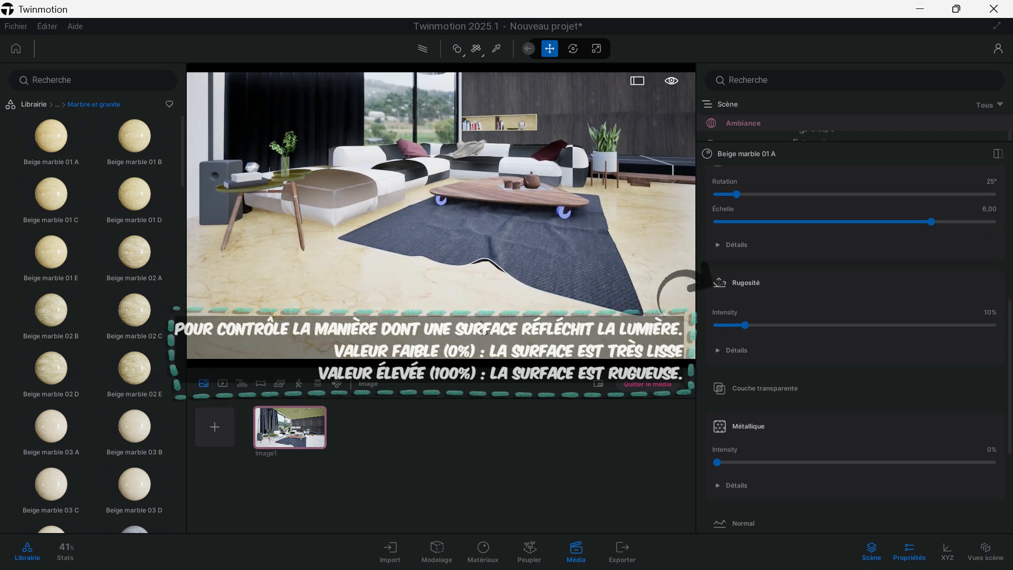
Set the marble floor's metallic intensity to 10% and open its opacity settings
drag(718, 463, 743, 443)
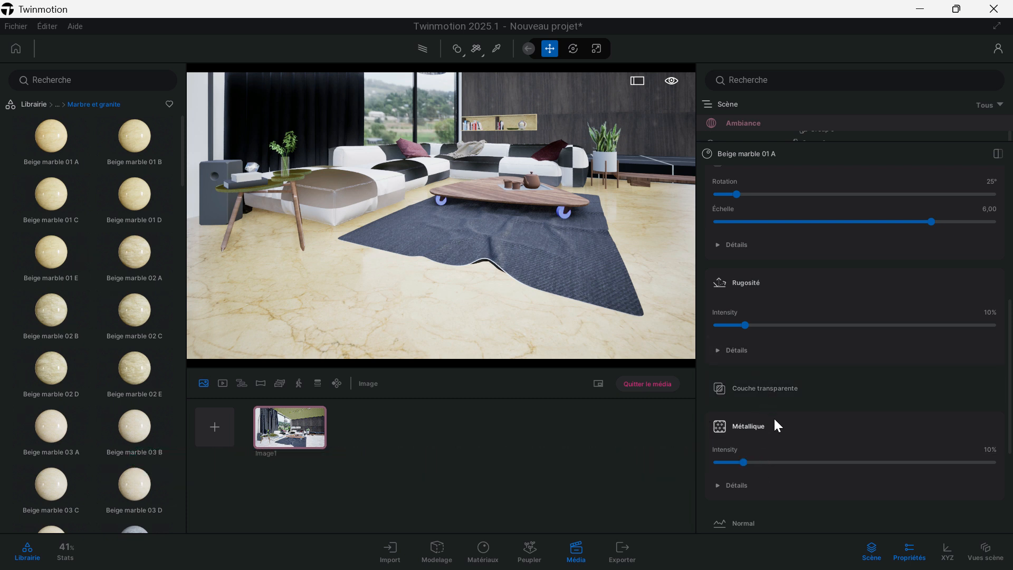
scroll(758, 446, down, 4)
scroll(776, 414, down, 1)
click(763, 409)
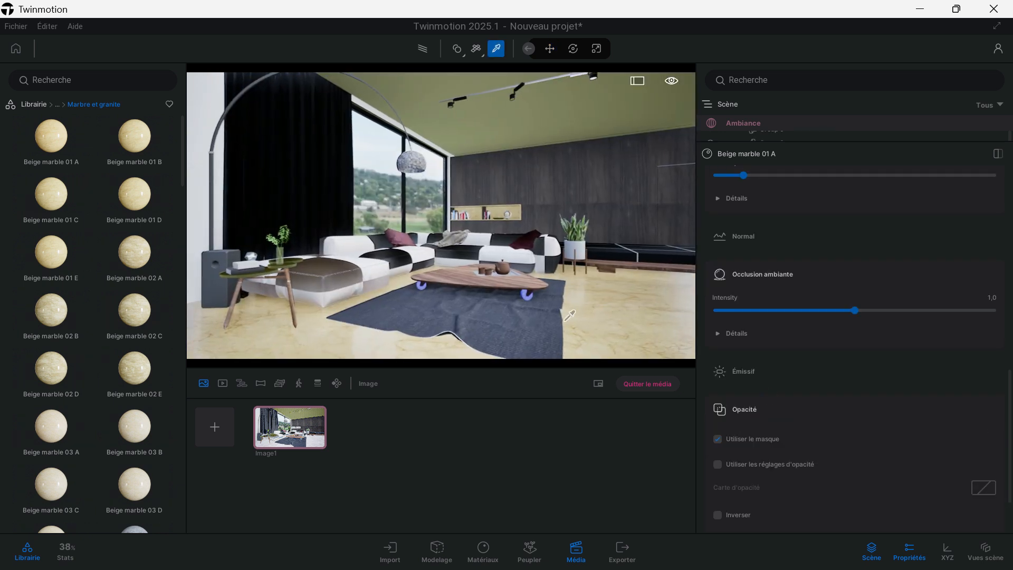
Pick the living room rug's fabric material and replace it with Floor Carpet from the Megascans fabric carpet surfaces
click(565, 320)
scroll(866, 327, up, 8)
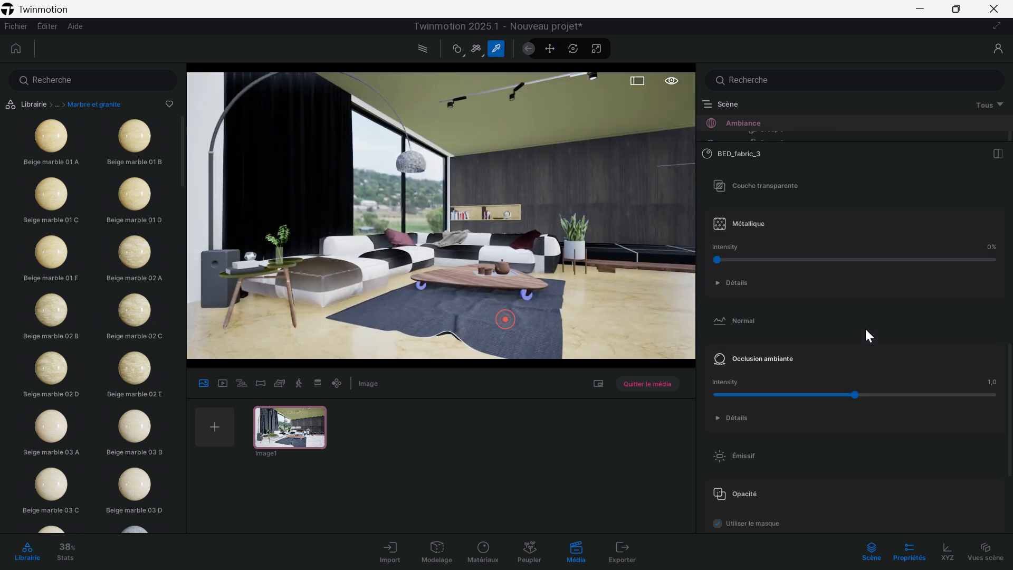
click(35, 104)
click(132, 256)
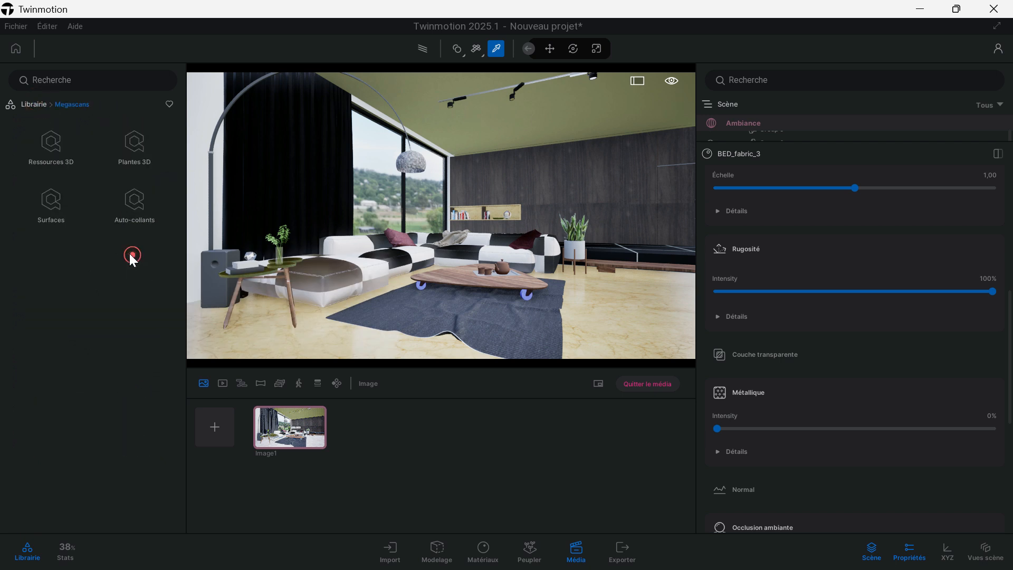
click(58, 201)
click(59, 202)
click(68, 151)
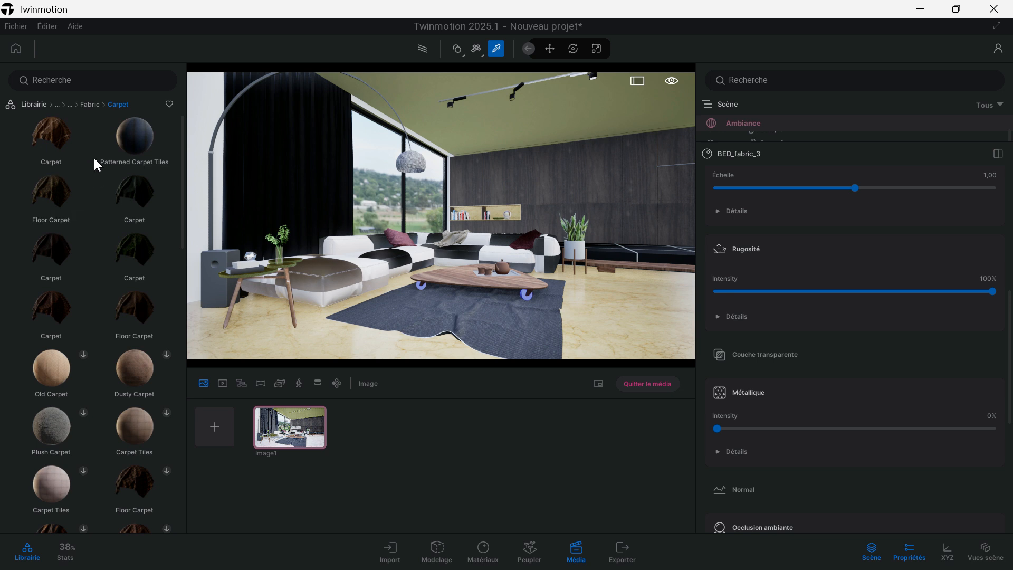
drag(150, 300, 467, 318)
scroll(461, 325, up, 3)
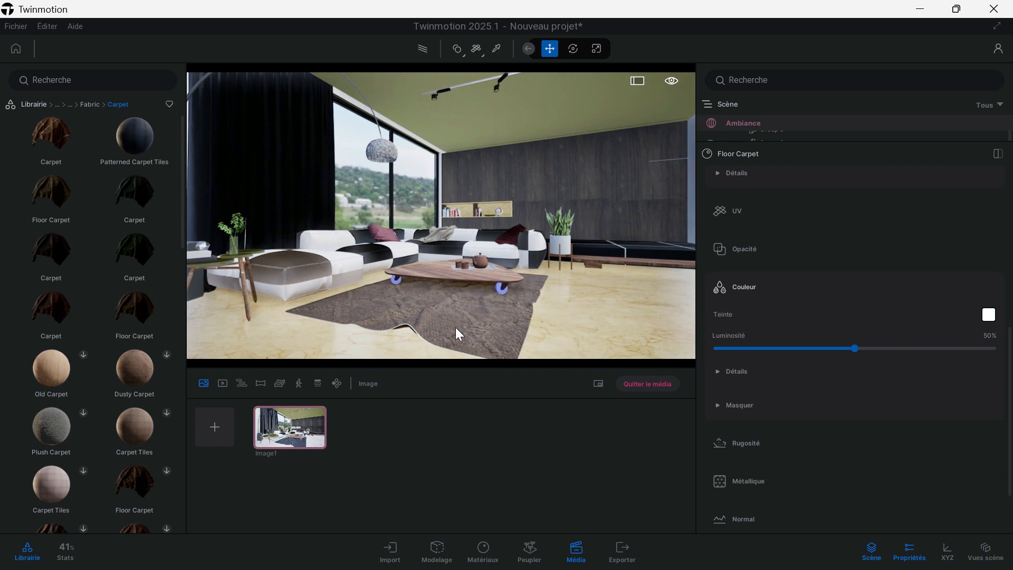
Lower the colour saturation of the rug's Floor Carpet texture to 0.5
scroll(777, 412, up, 1)
click(777, 413)
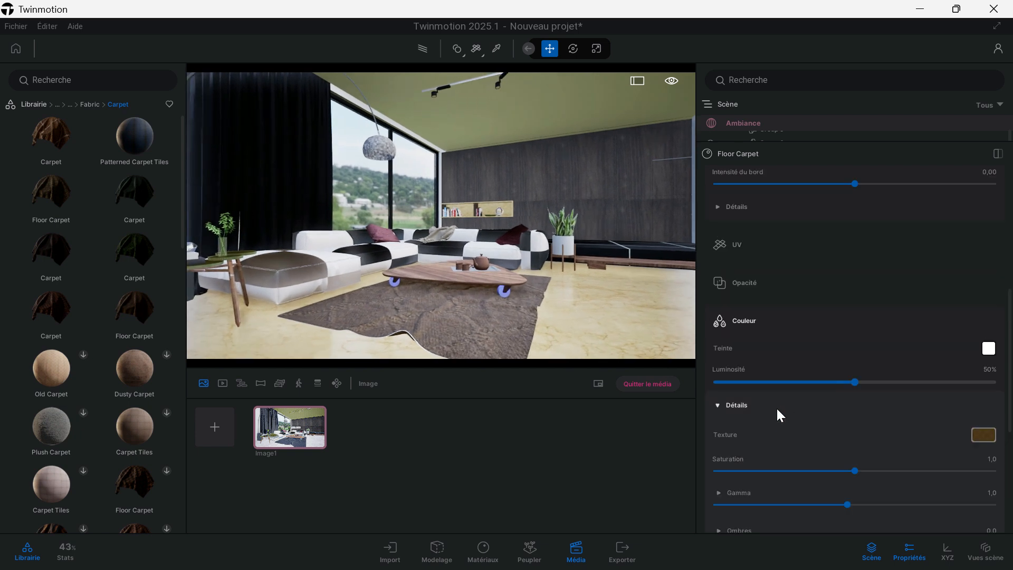
scroll(777, 407, down, 1)
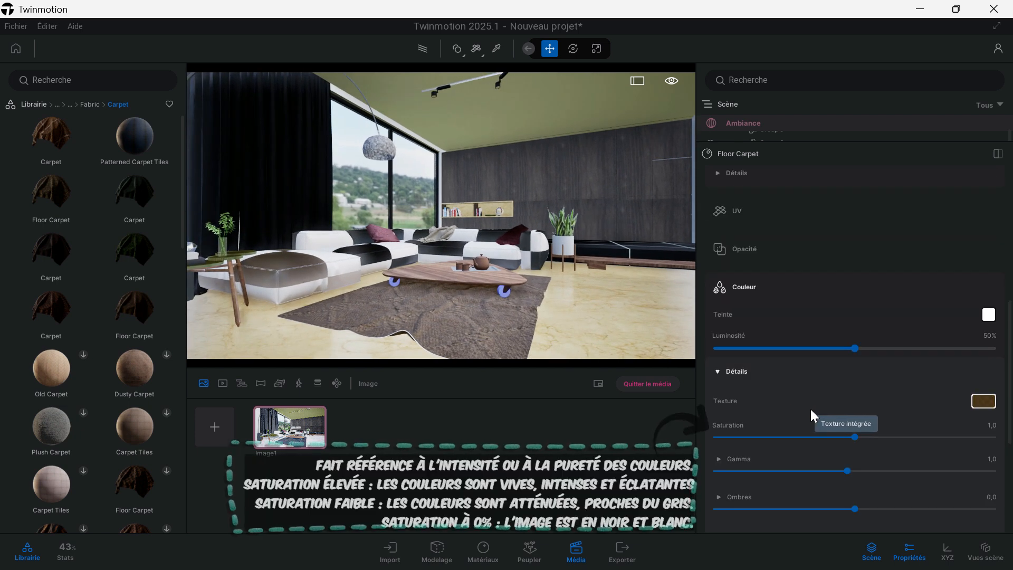
drag(855, 437, 784, 437)
middle_drag(437, 317, 444, 309)
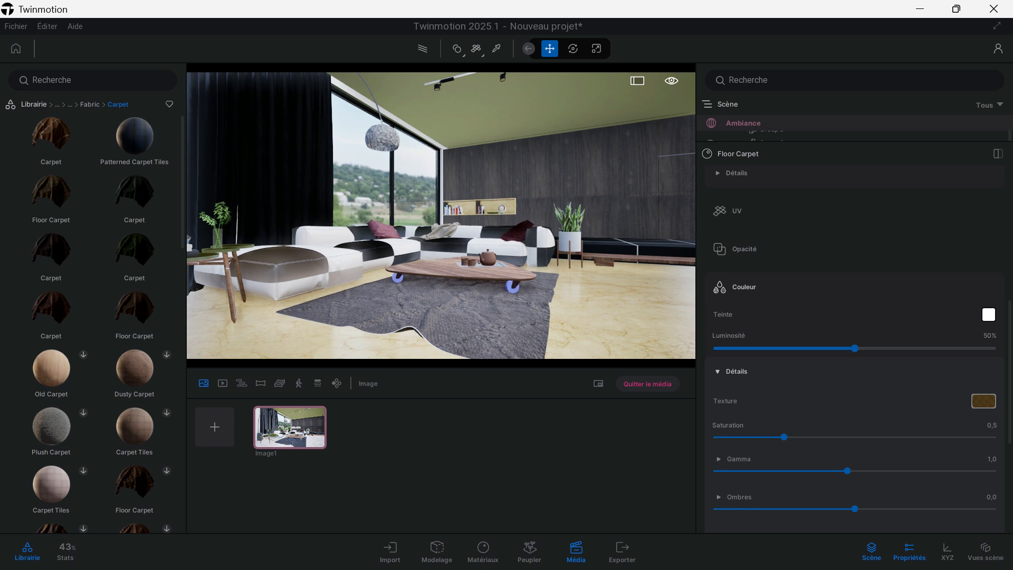
Set the Floor Carpet's roughness intensity to 100% and inspect the rug up close
scroll(844, 421, down, 2)
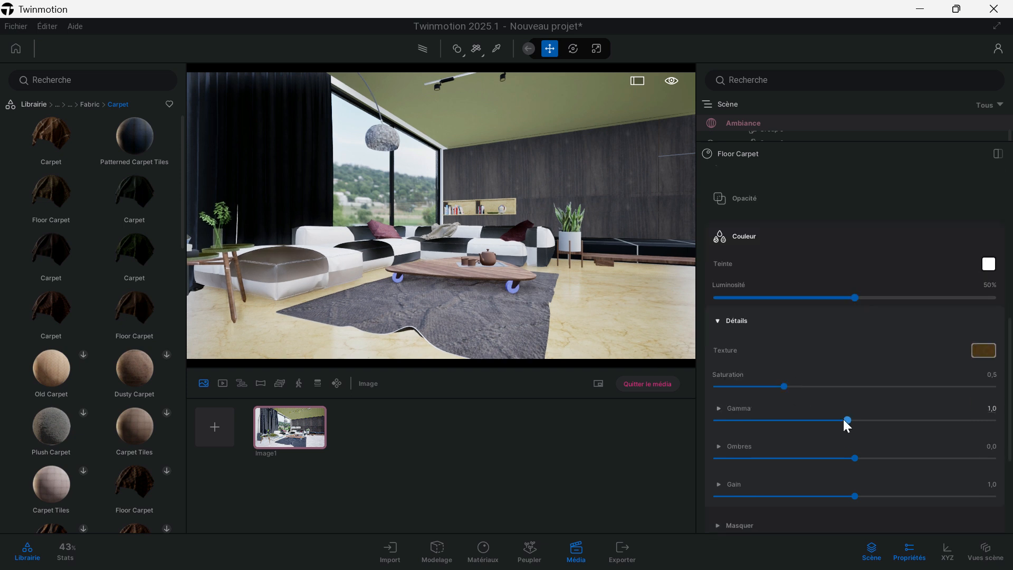
click(758, 480)
scroll(829, 444, down, 3)
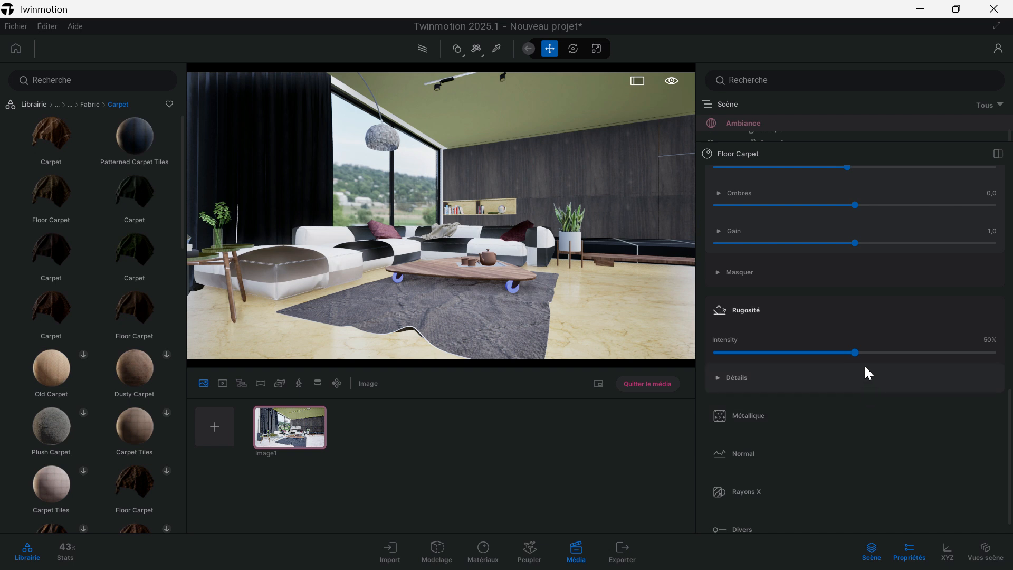
drag(857, 353, 998, 353)
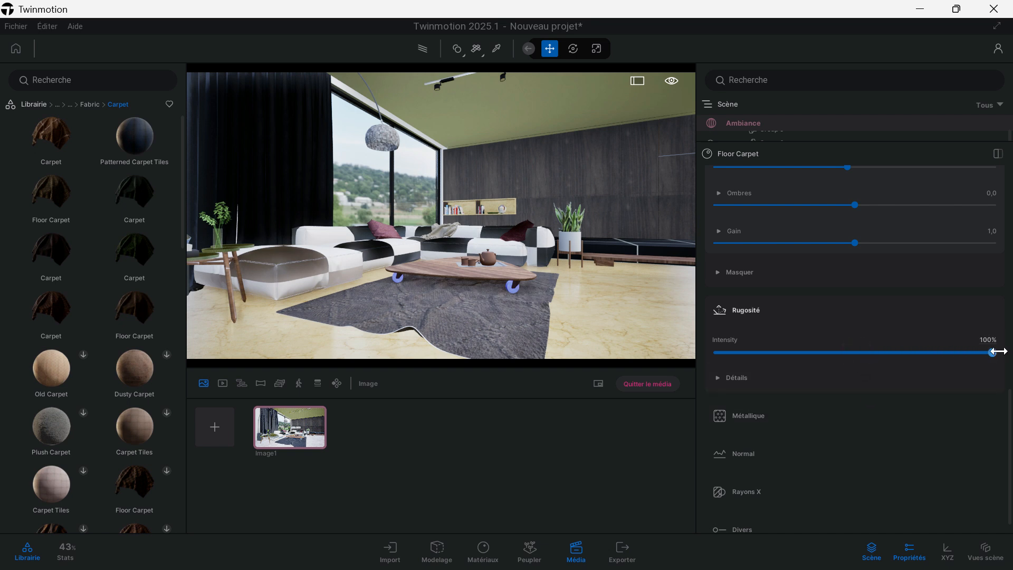
scroll(515, 317, up, 5)
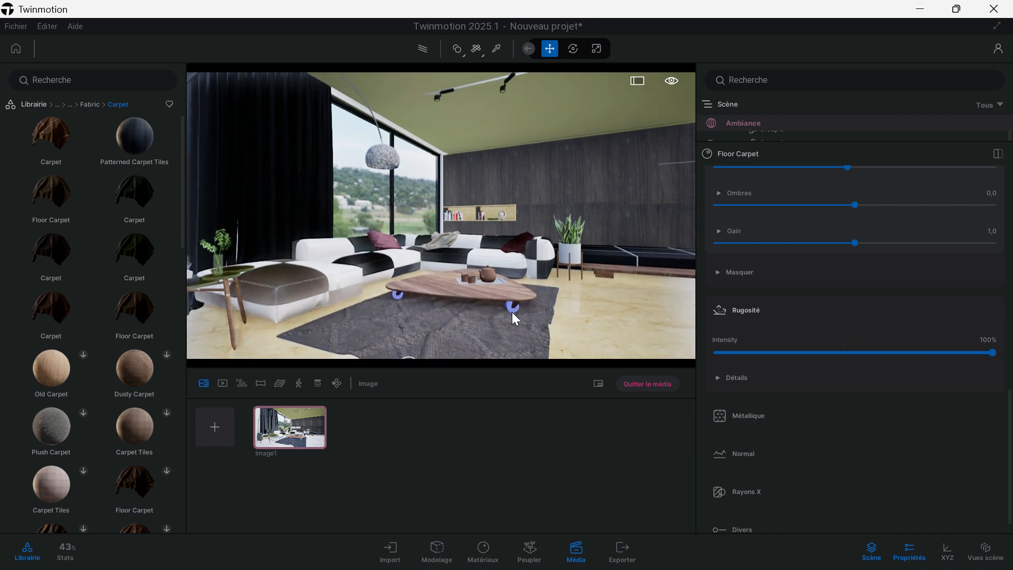
scroll(533, 301, up, 3)
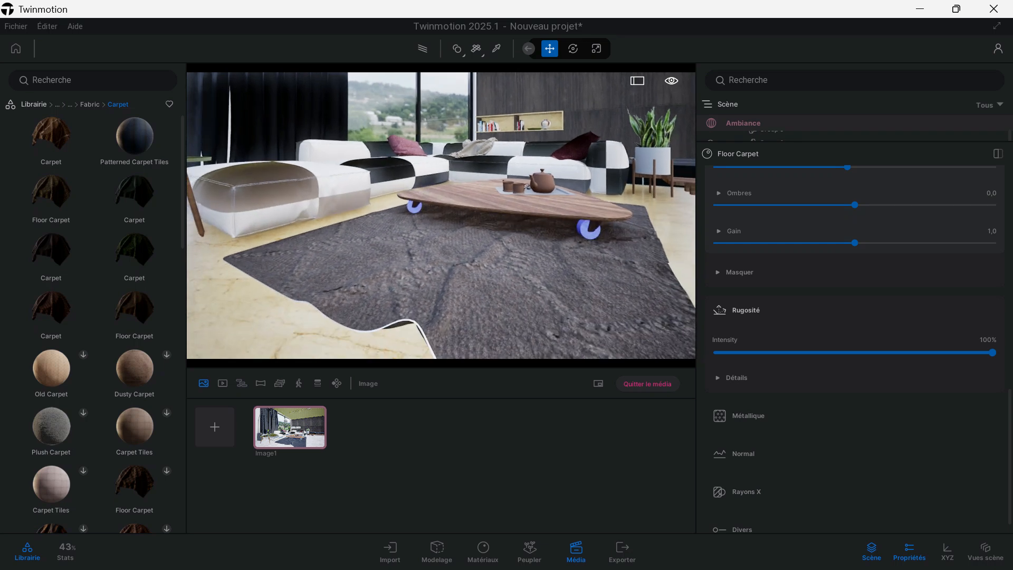
Reduce the Floor Carpet's normal intensity to 10% and check the rug's relief
click(744, 311)
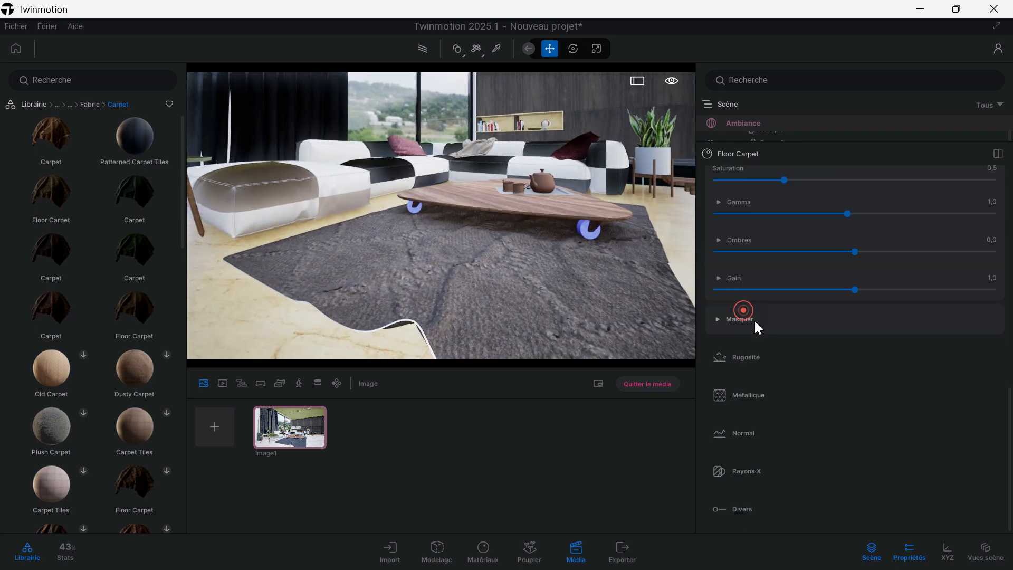
click(763, 390)
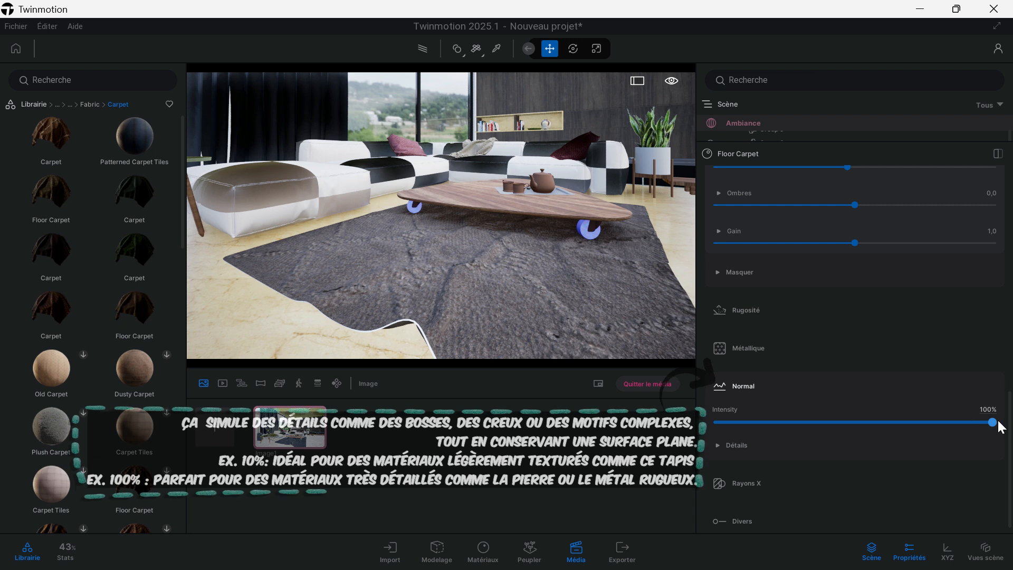
drag(992, 423, 744, 423)
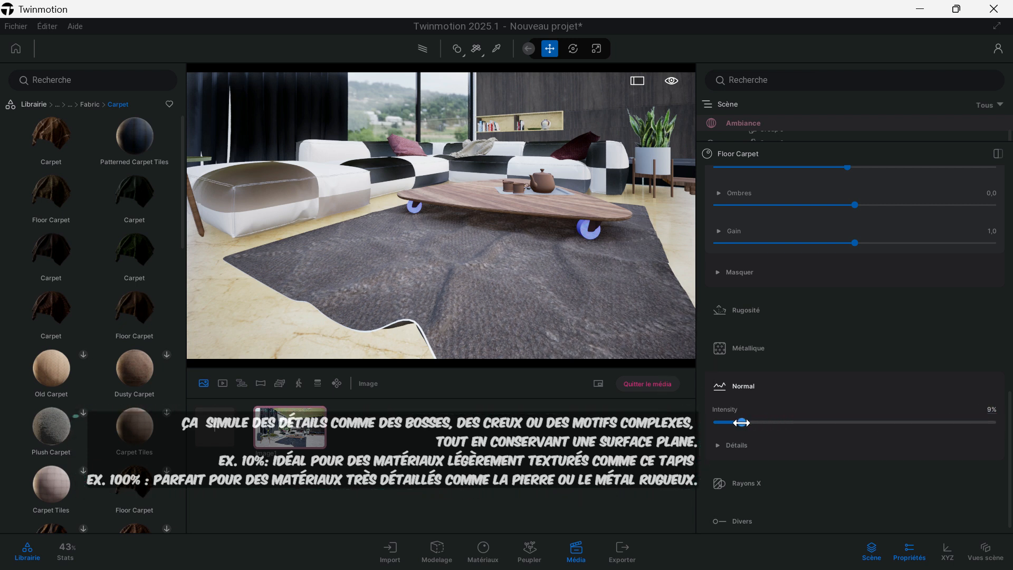
scroll(467, 290, down, 2)
right_drag(463, 284, 534, 264)
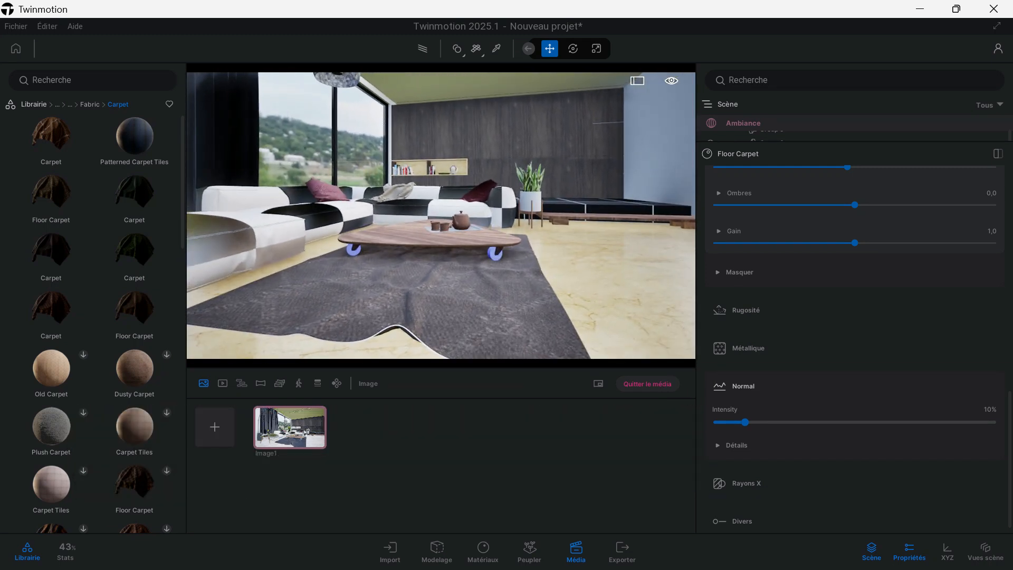
Enable the two-sided option (2 côtés) in the Floor Carpet's miscellaneous settings
scroll(743, 467, down, 1)
click(750, 509)
scroll(804, 469, down, 3)
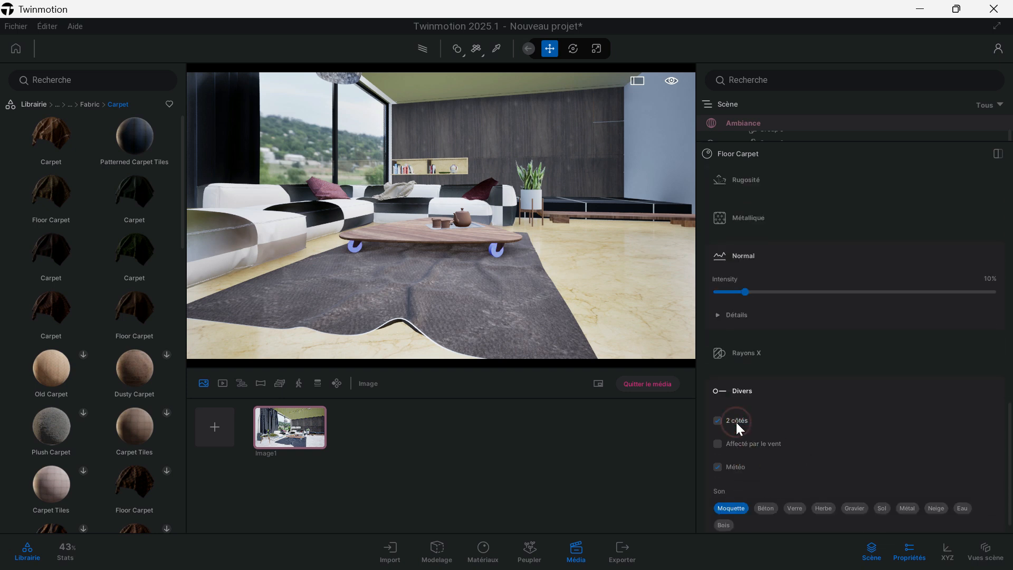
click(737, 420)
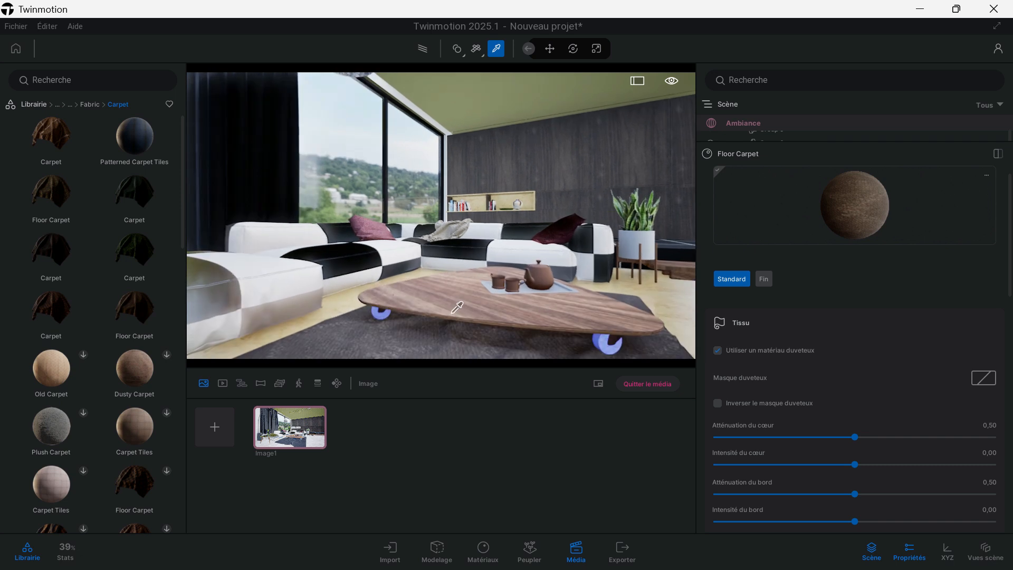
Pick the coffee table's wood-texture material and set its brightness to 66%
click(457, 305)
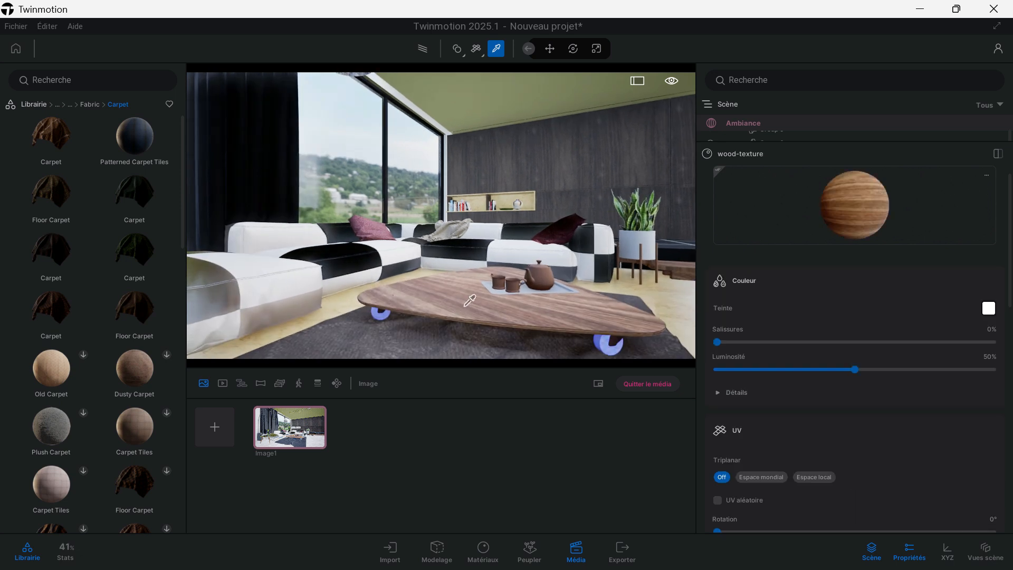
drag(855, 369, 898, 374)
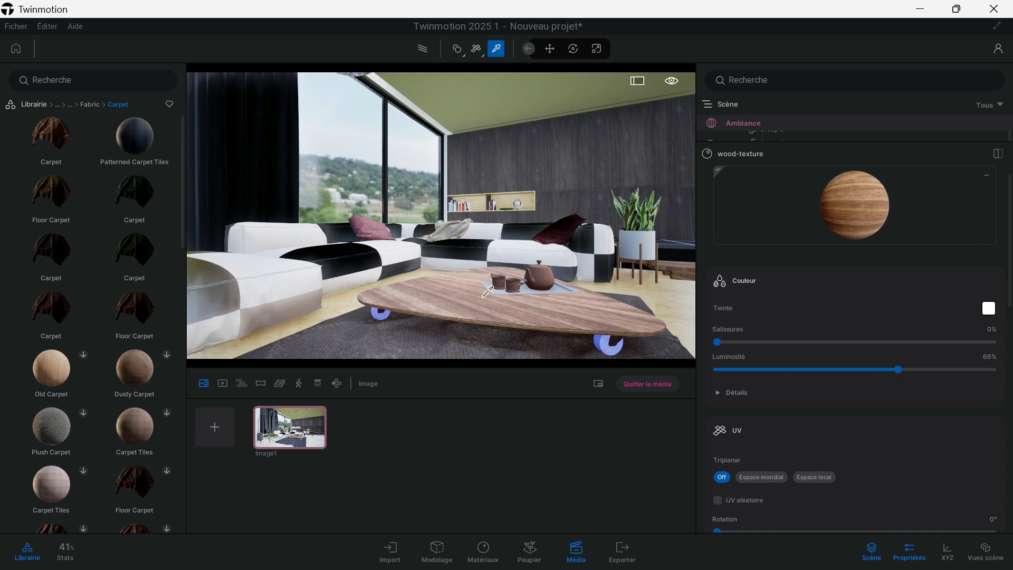
click(726, 393)
click(724, 392)
scroll(756, 379, down, 5)
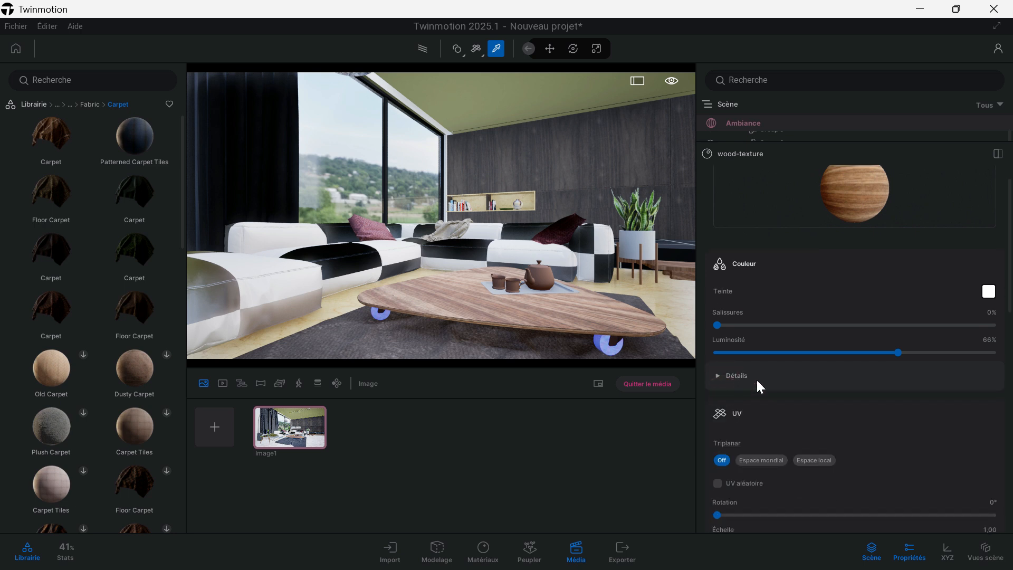
scroll(793, 388, down, 2)
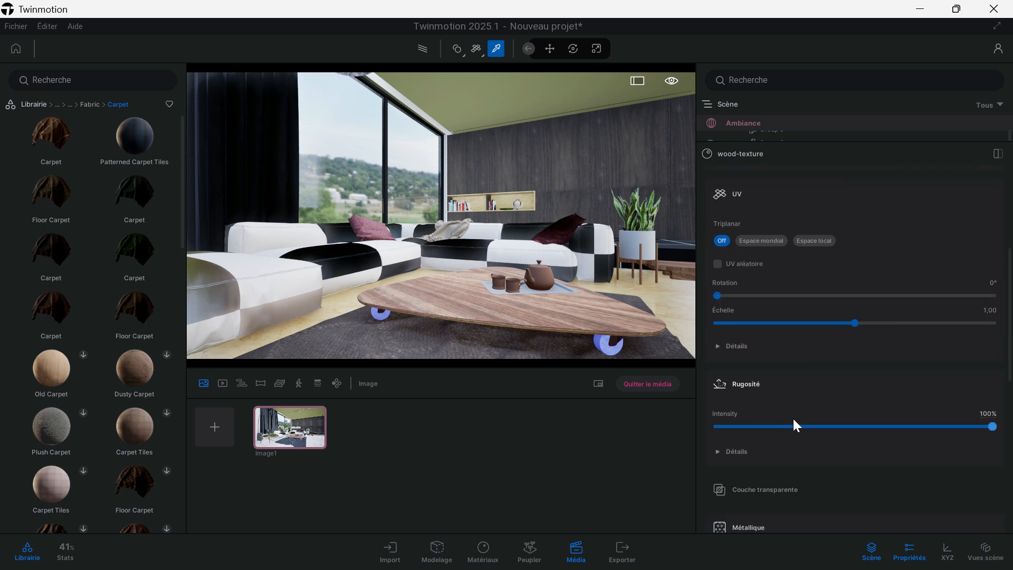
Set the wood-texture's roughness intensity to 20% and metallic intensity to 95%, and check the coffee table's reflections
drag(778, 426, 769, 428)
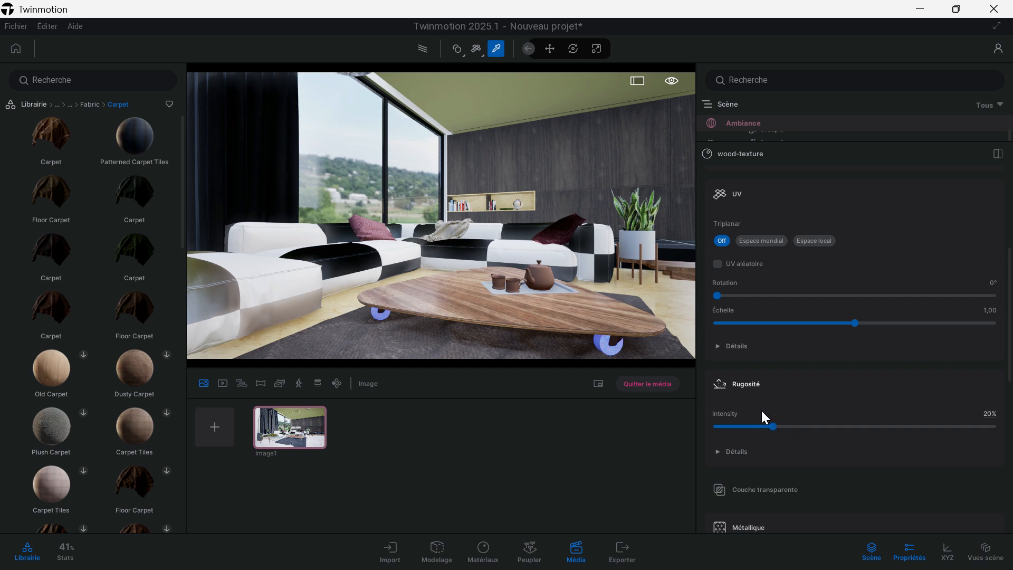
scroll(856, 436, down, 4)
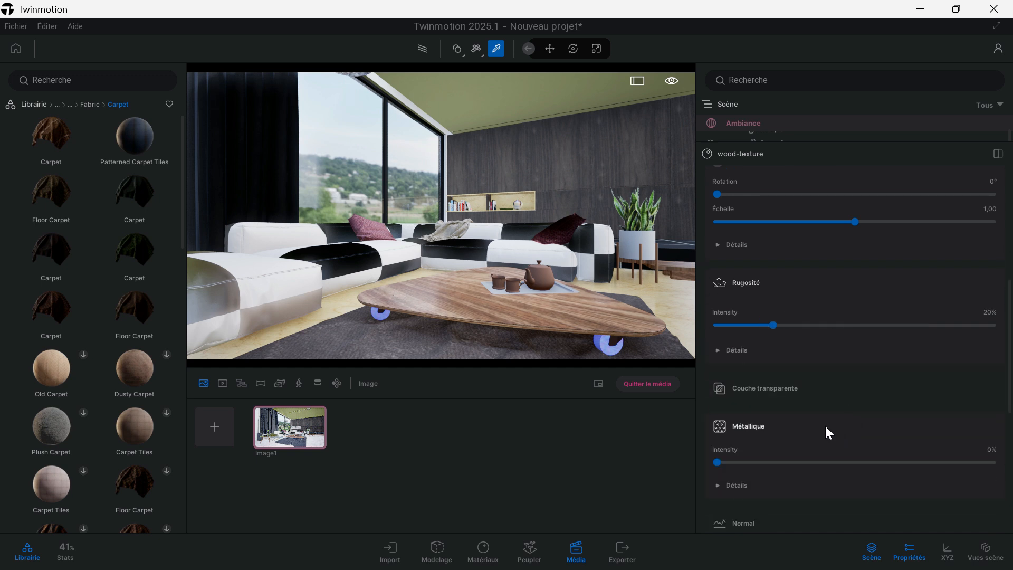
drag(904, 463, 974, 463)
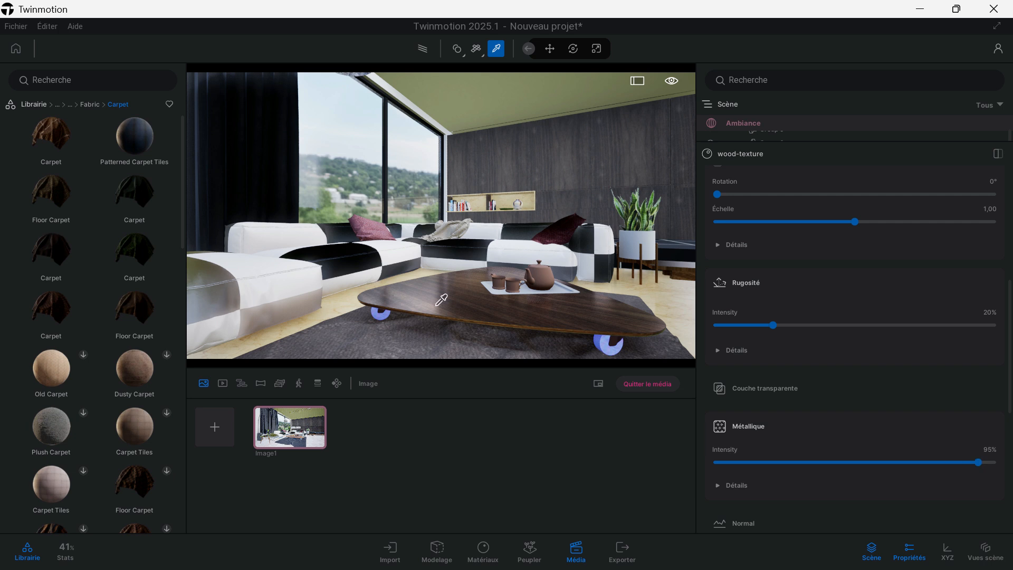
key(Up)
key(Right)
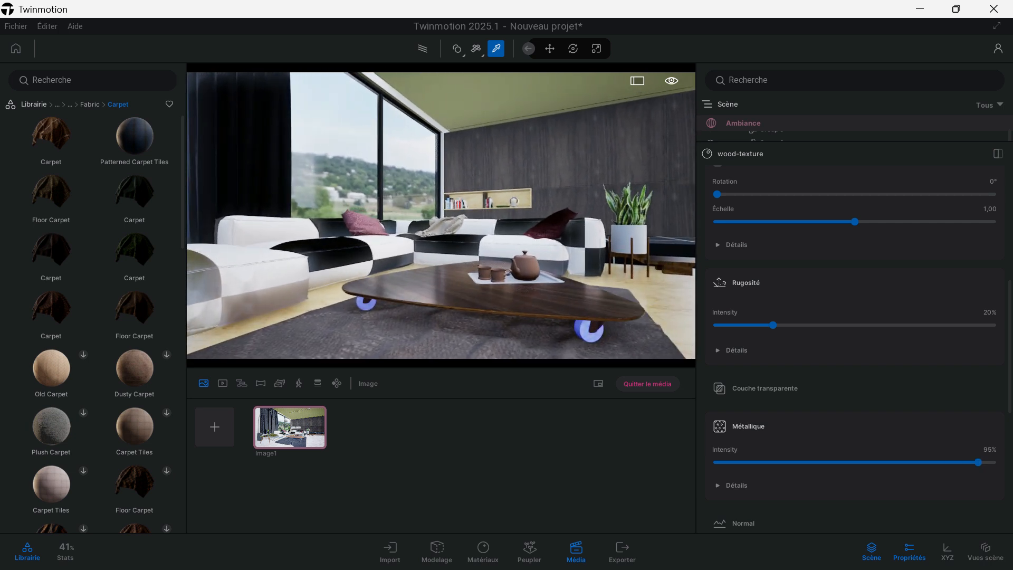
key(Up)
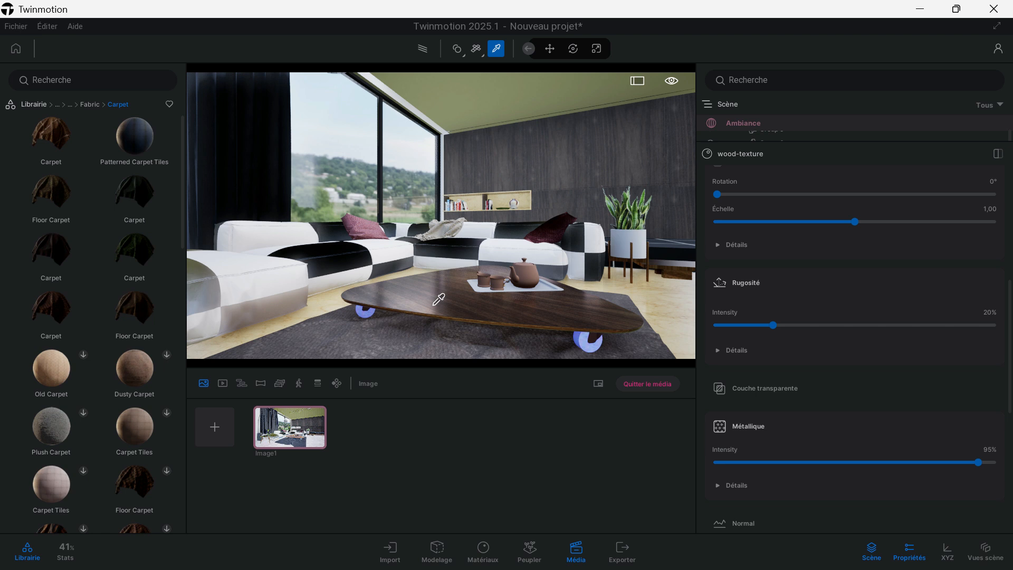
key(Up)
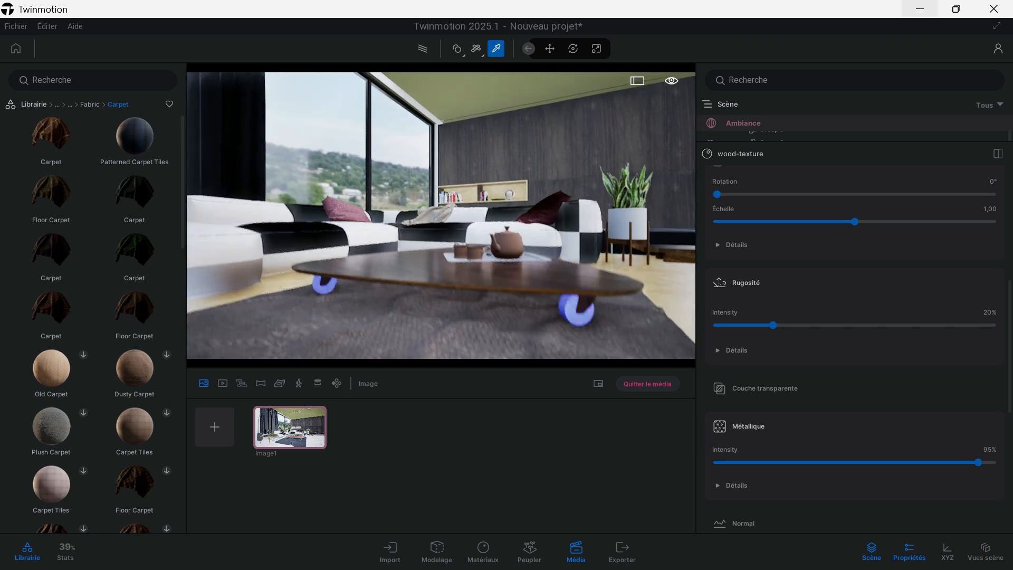
Apply the Brushed aluminium 01 metal from the material library to the coffee table's caster brackets
click(585, 288)
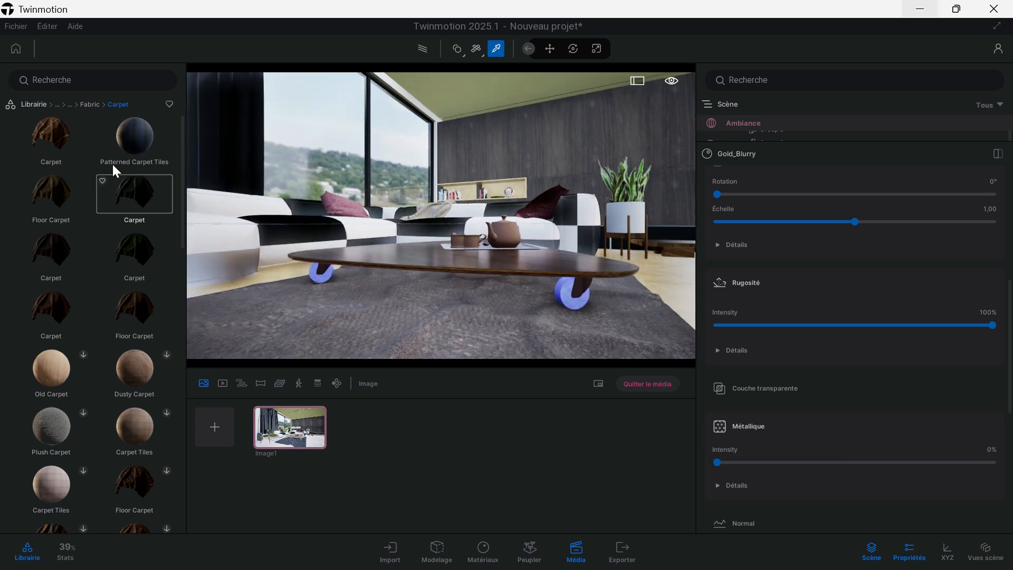
click(36, 102)
click(48, 142)
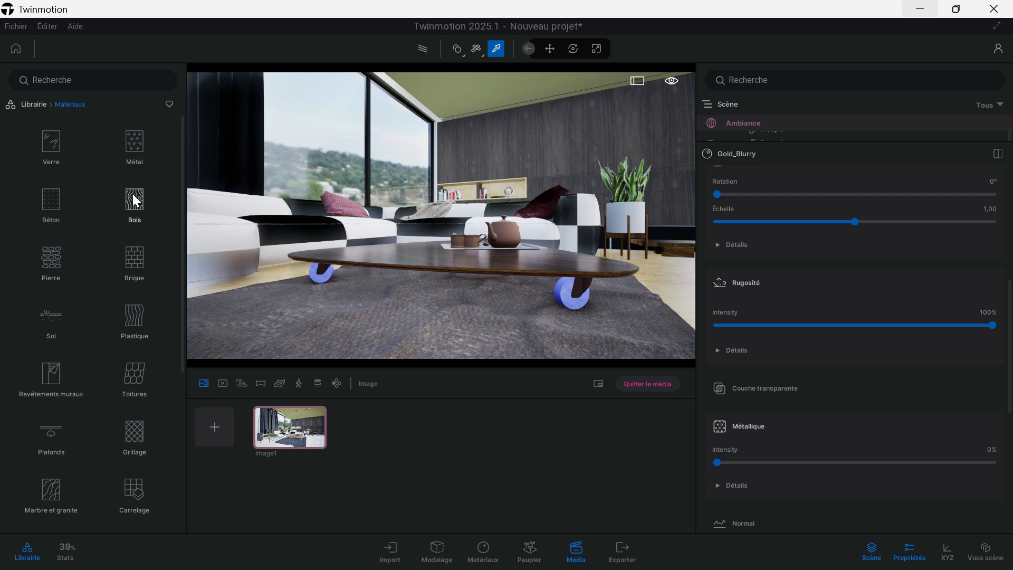
click(132, 153)
drag(58, 142, 584, 284)
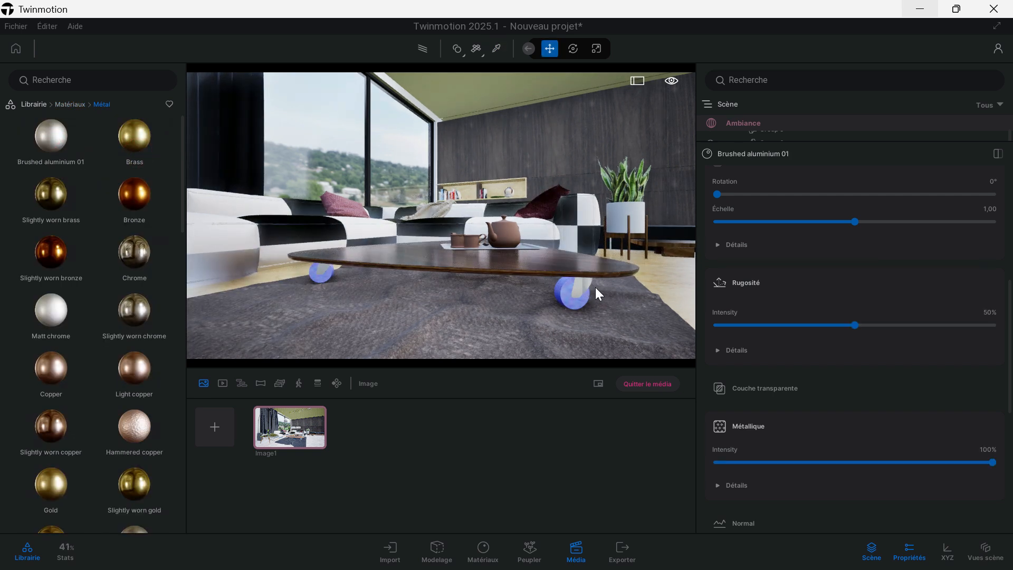
Set the brightness of the caster brackets' Brushed aluminium 01 to 20% and adjust its dirt (Salissures) slightly
mouse_move(589, 298)
middle_down()
mouse_move(608, 312)
mouse_move(659, 300)
middle_up()
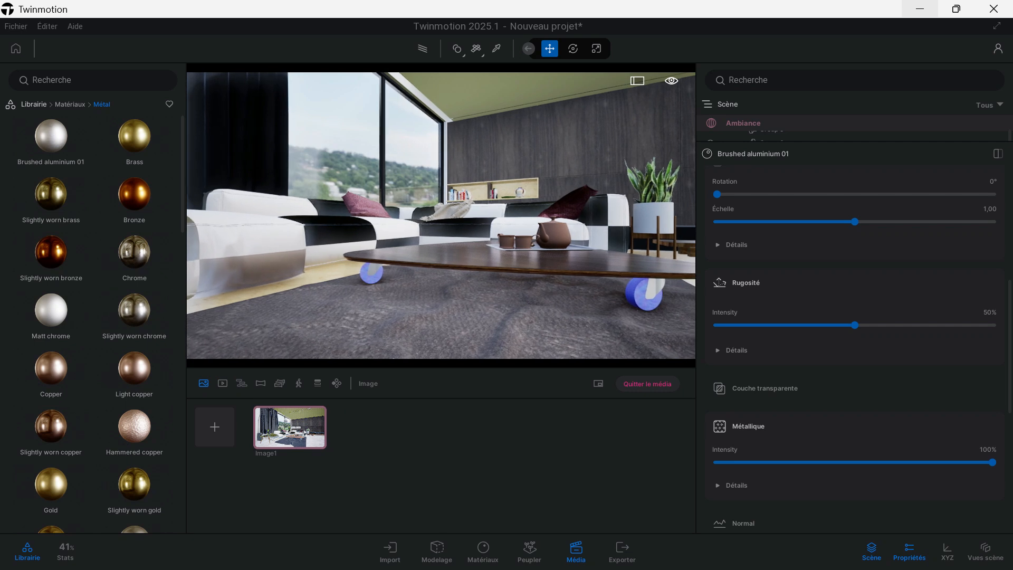
middle_drag(659, 300, 646, 266)
click(496, 49)
scroll(817, 257, up, 10)
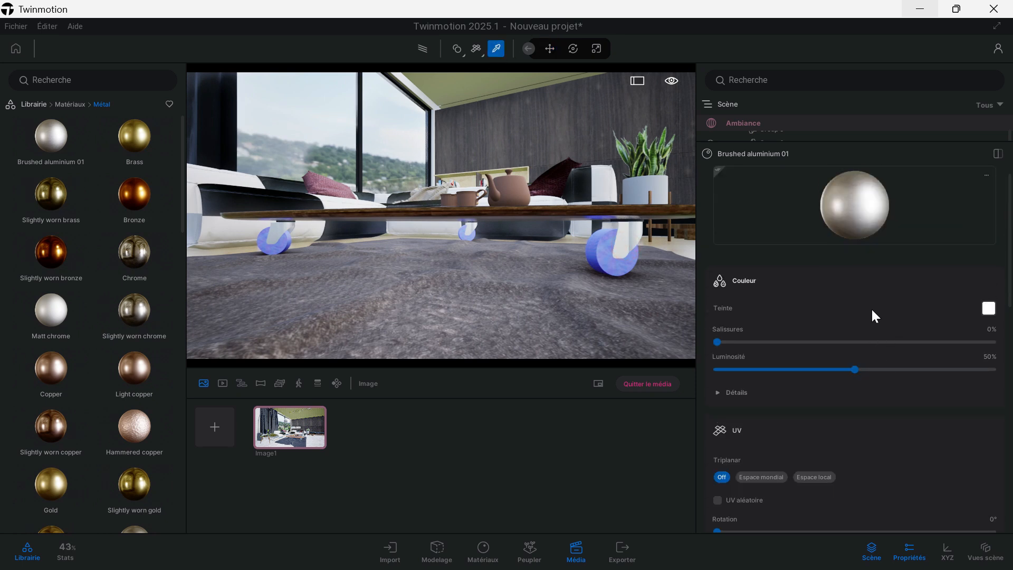
drag(855, 369, 770, 369)
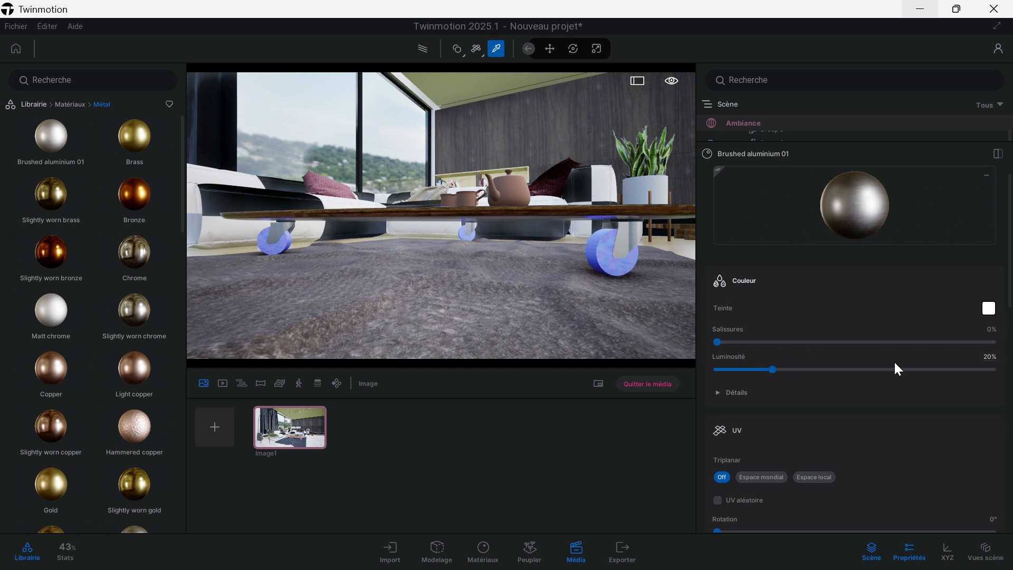
drag(718, 342, 724, 343)
Replace the blue leather material on the coffee table's wheels with Rubber from the plastics library
click(608, 253)
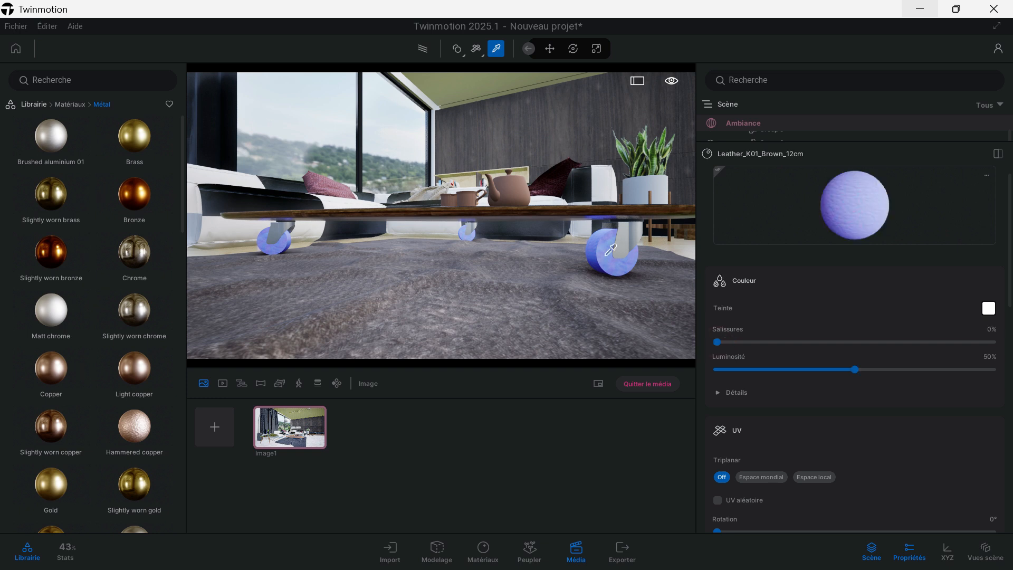
click(76, 104)
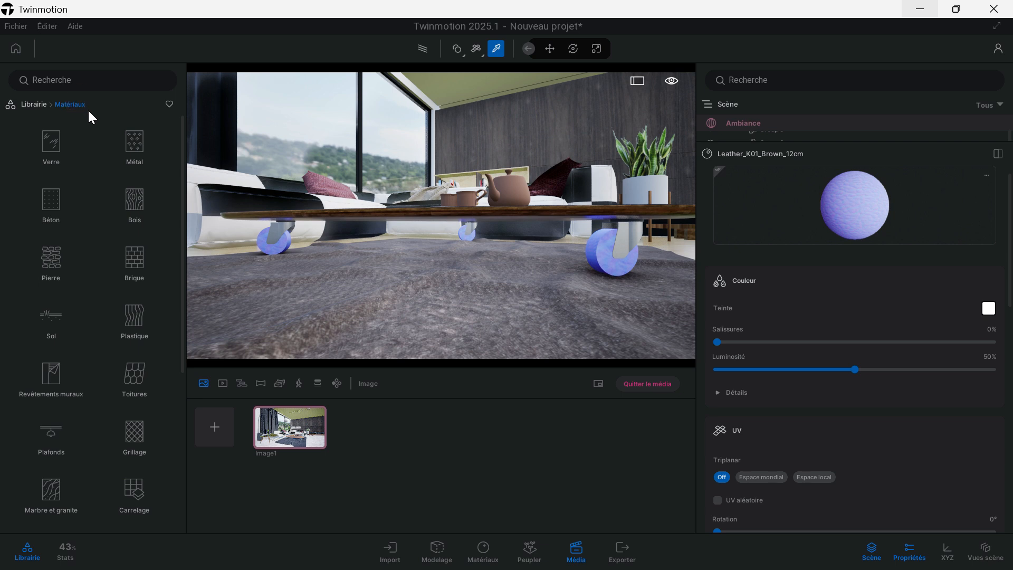
click(136, 311)
scroll(82, 401, down, 3)
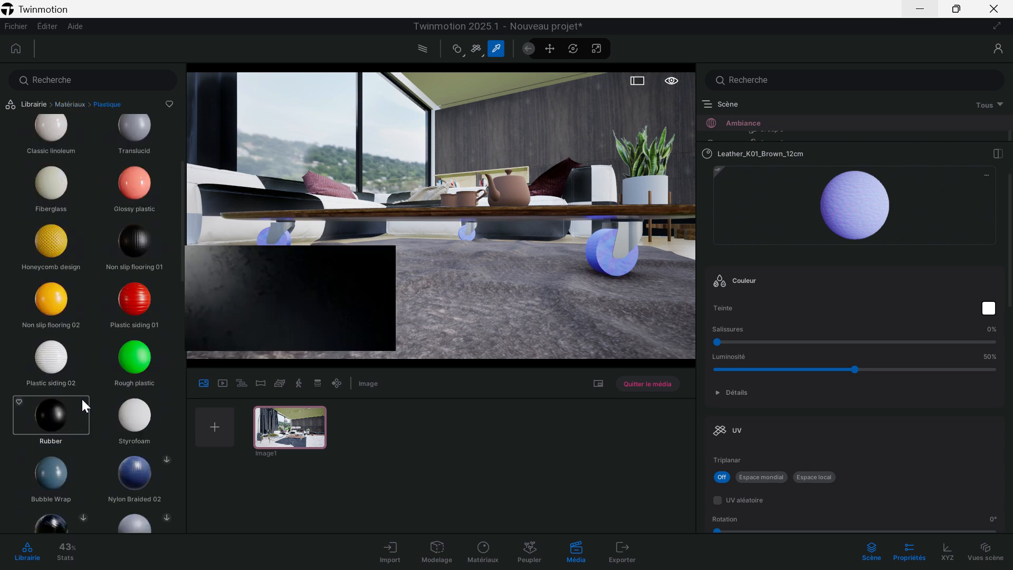
drag(54, 414, 610, 243)
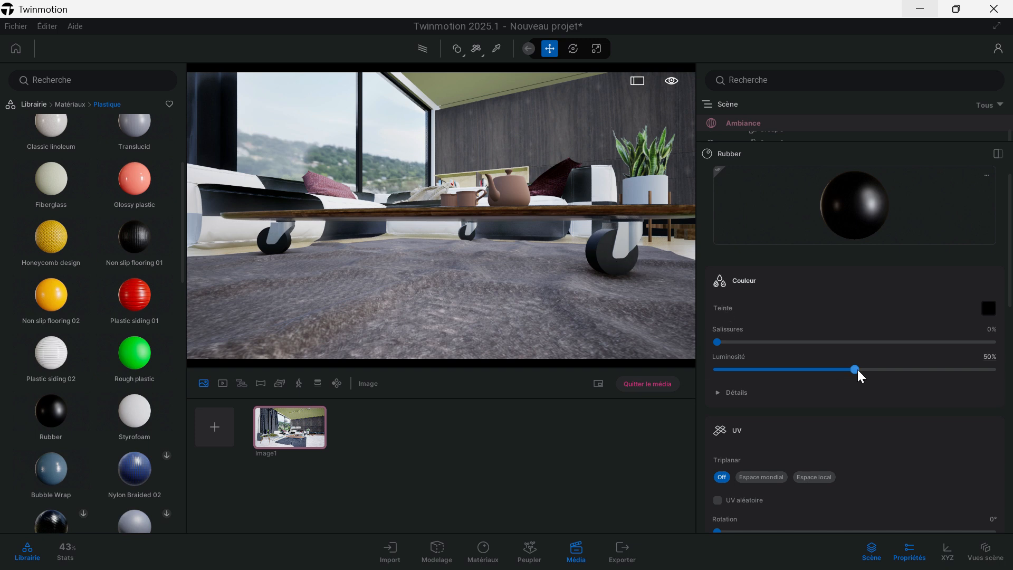
Set the Rubber material's brightness to 5% and review its roughness and metallic settings
drag(853, 369, 736, 367)
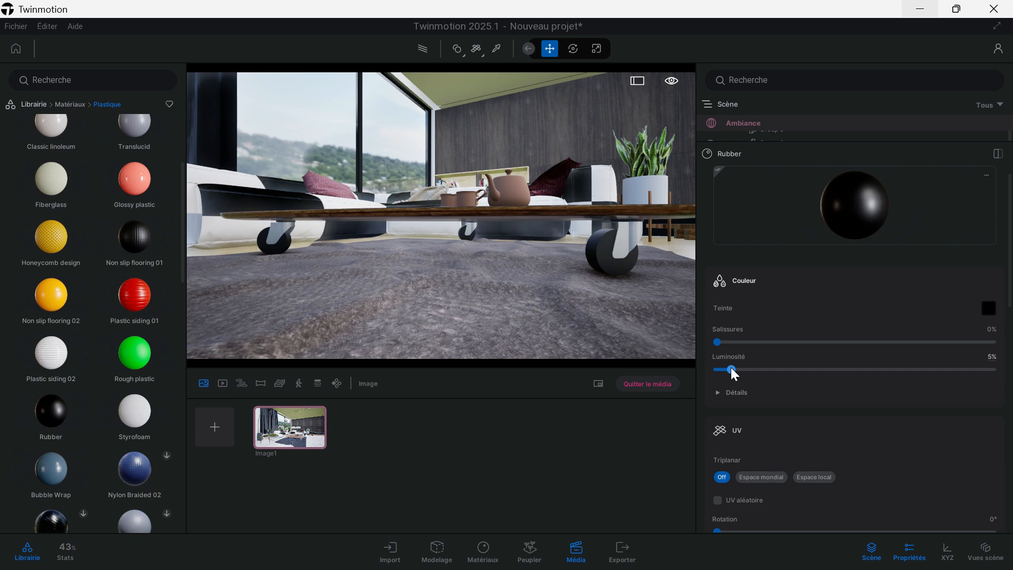
scroll(882, 436, down, 3)
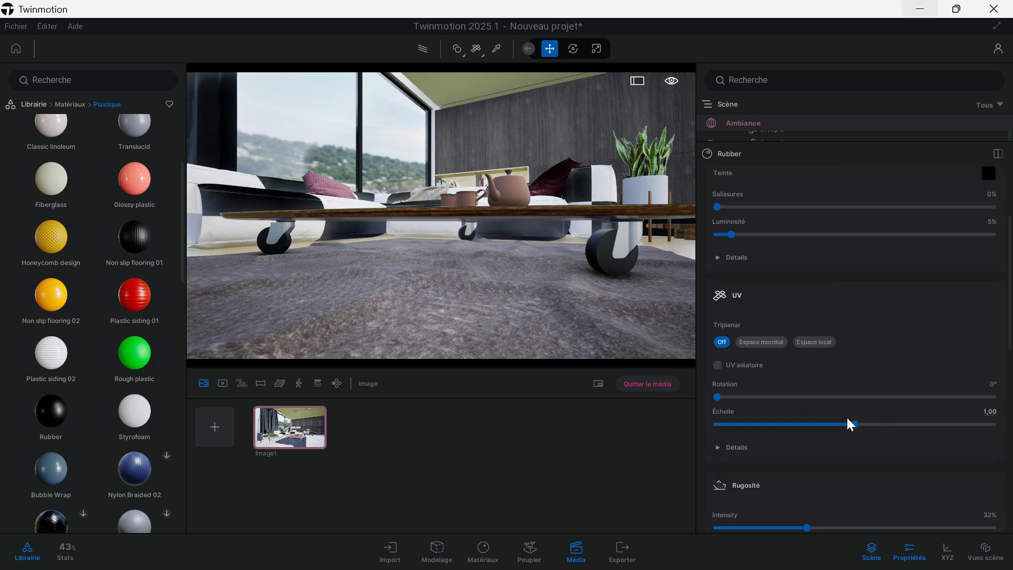
scroll(848, 420, down, 5)
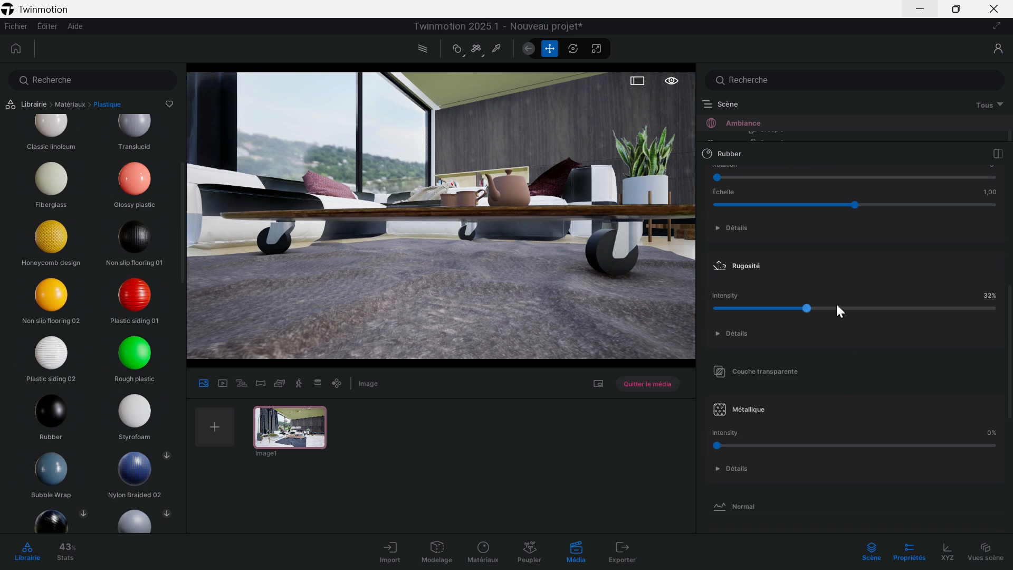
scroll(844, 338, up, 1)
scroll(858, 387, down, 2)
scroll(860, 387, up, 9)
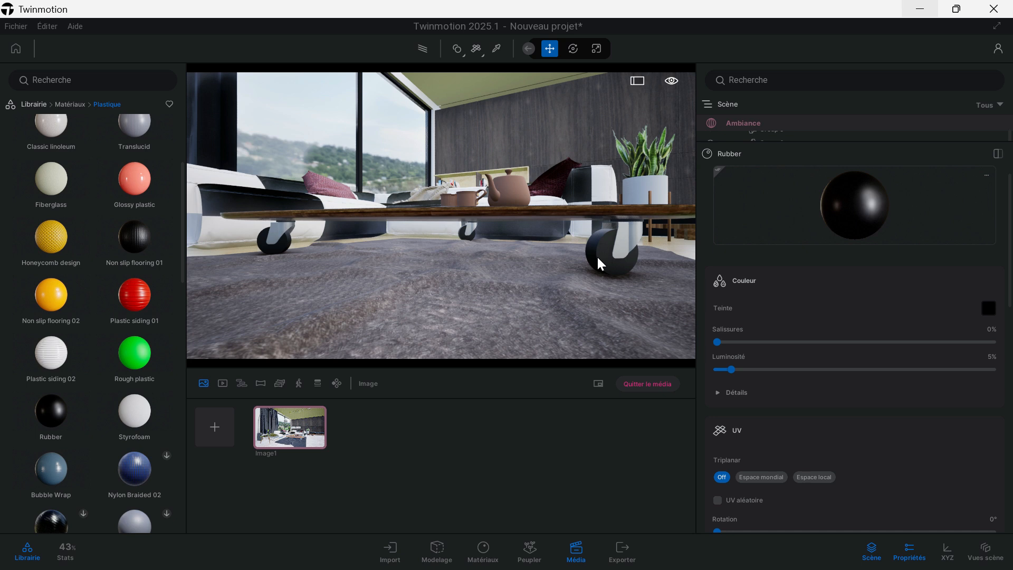
Replace the Metallic_Paint_Gold material on the teapot and cups with Brass from the metals library
key(e)
key(t)
click(507, 257)
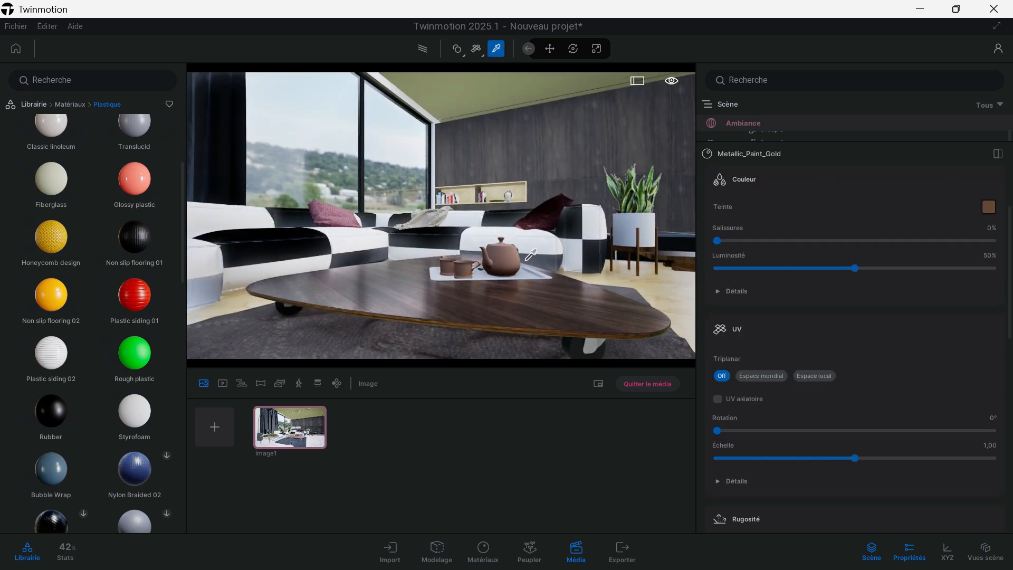
click(82, 104)
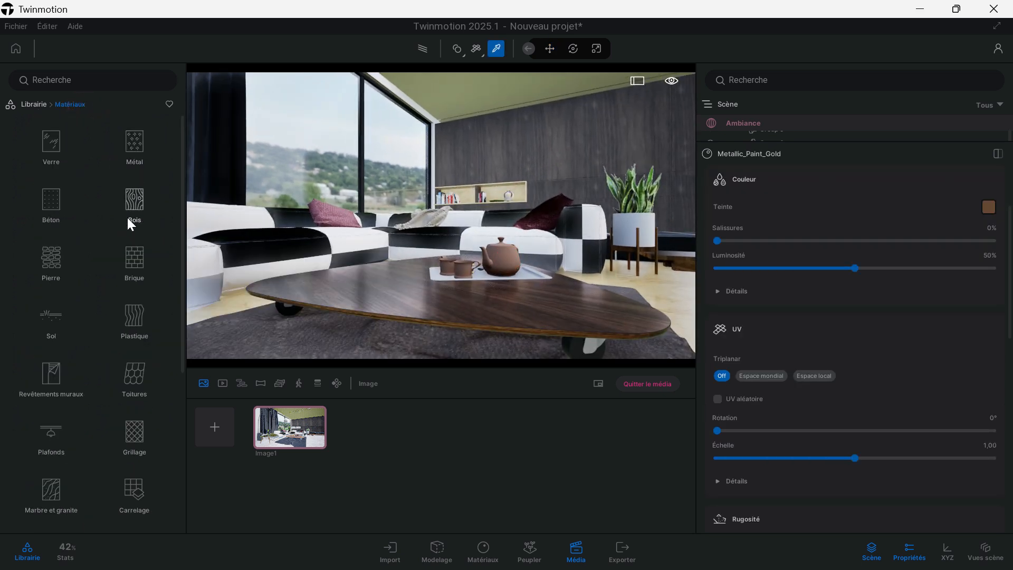
click(135, 148)
drag(135, 141, 508, 262)
Set the Brass material's brightness to 10% and roughness intensity to 22%, and inspect the tea set up close
middle_drag(512, 271, 486, 286)
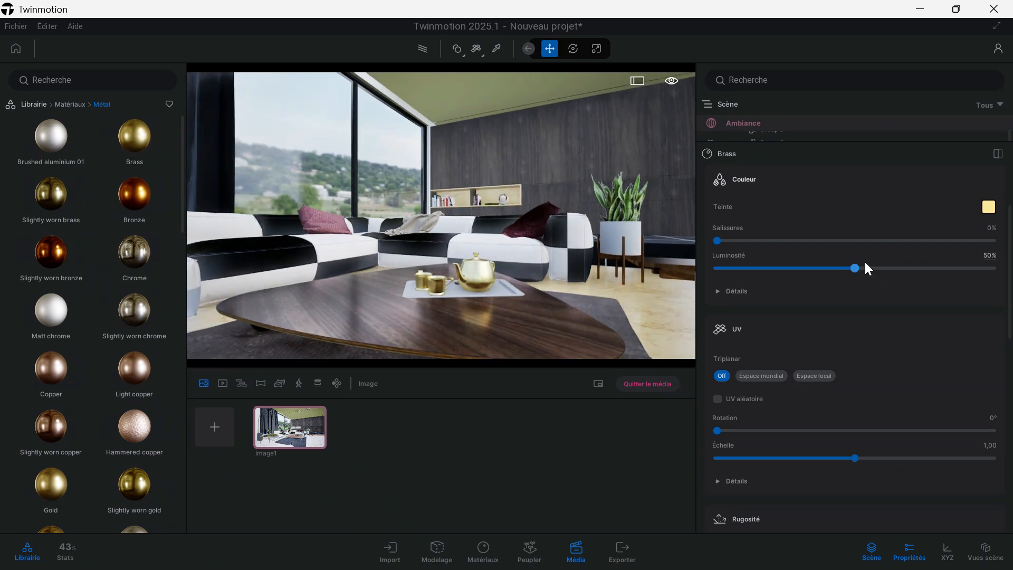
drag(856, 268, 744, 268)
scroll(465, 275, up, 4)
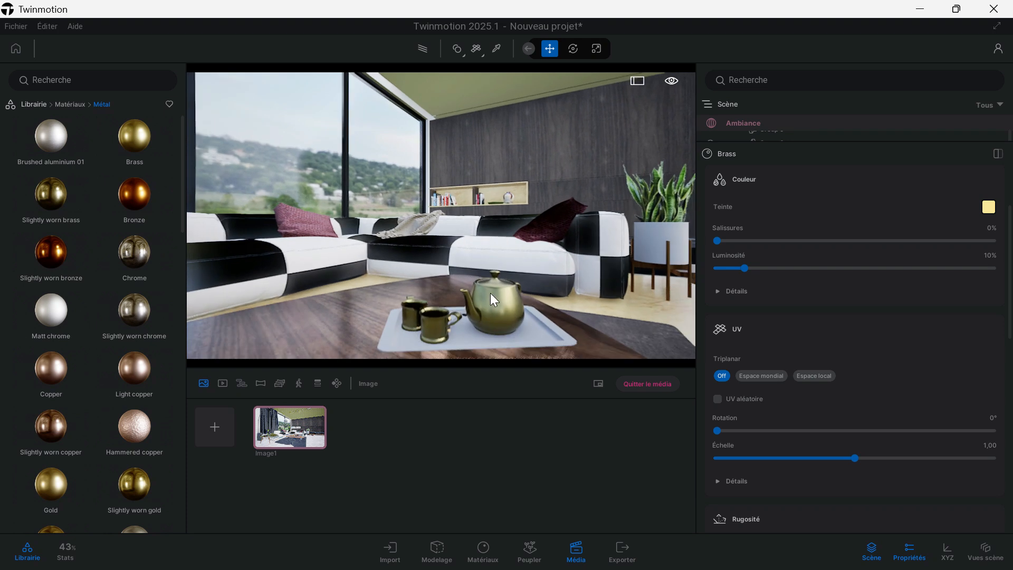
scroll(491, 295, down, 1)
scroll(908, 398, down, 6)
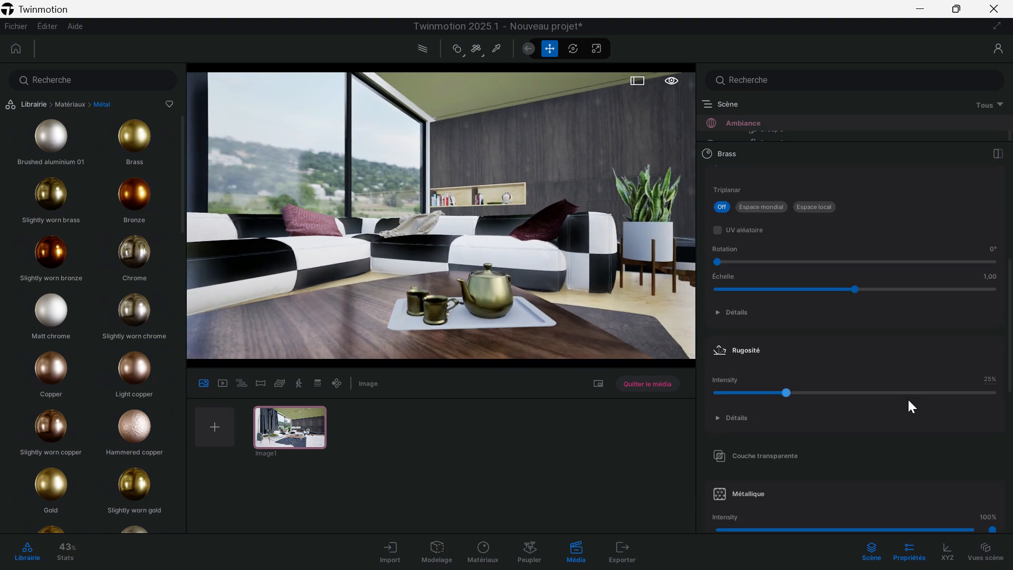
drag(785, 360, 777, 359)
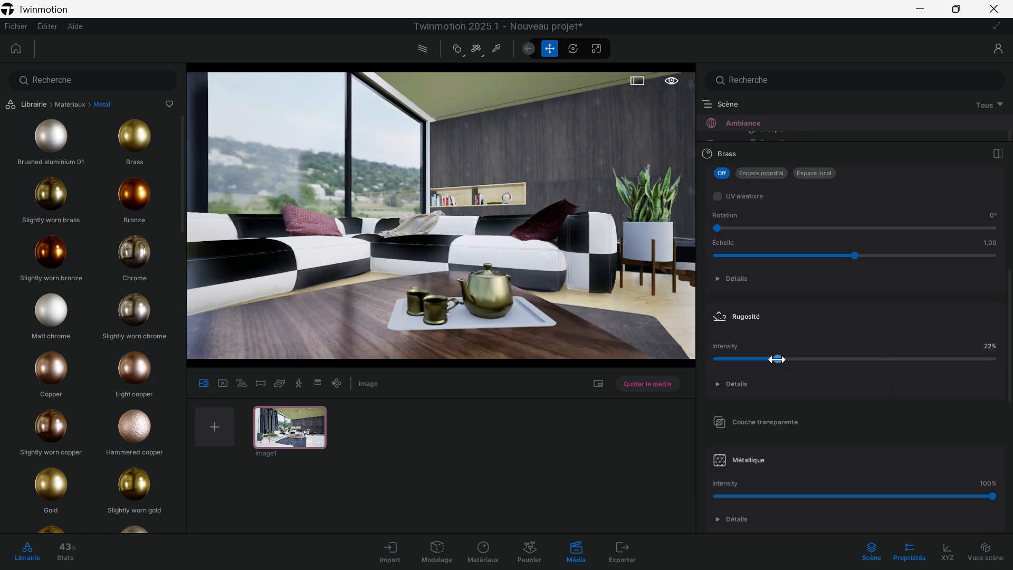
scroll(521, 328, up, 4)
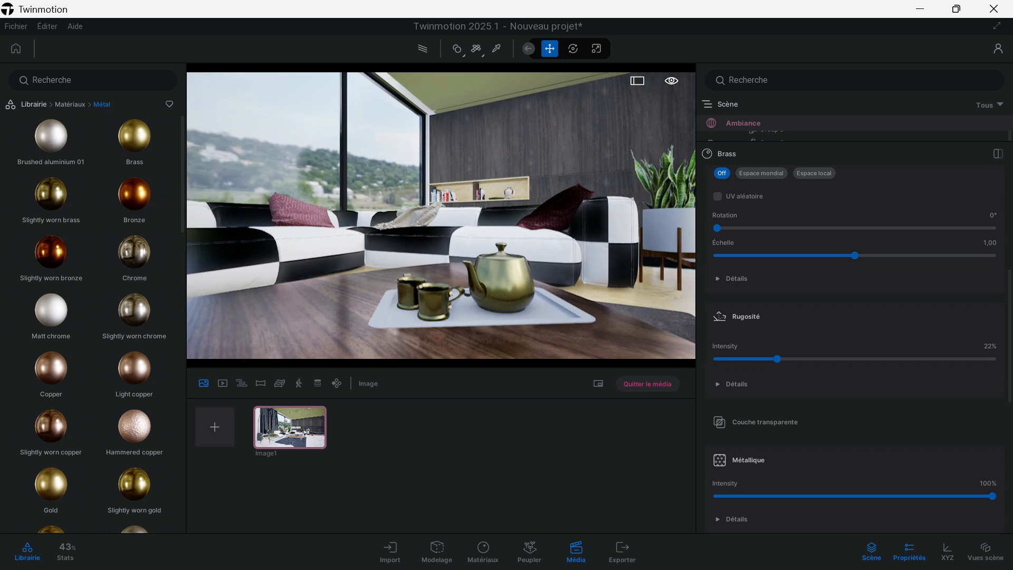
Apply the Chrome metal to the tray under the tea set
middle_drag(529, 322, 520, 346)
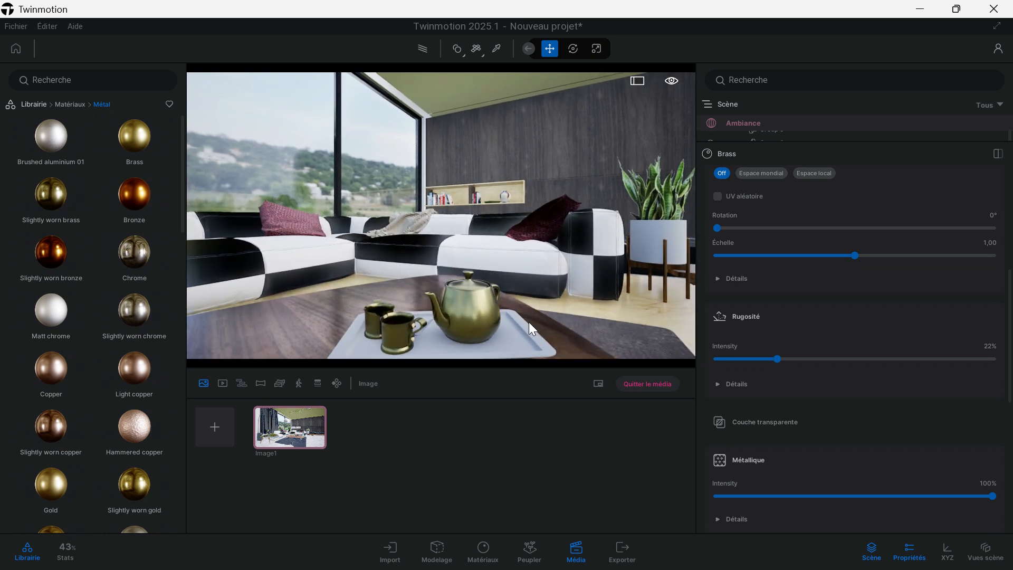
scroll(528, 322, down, 1)
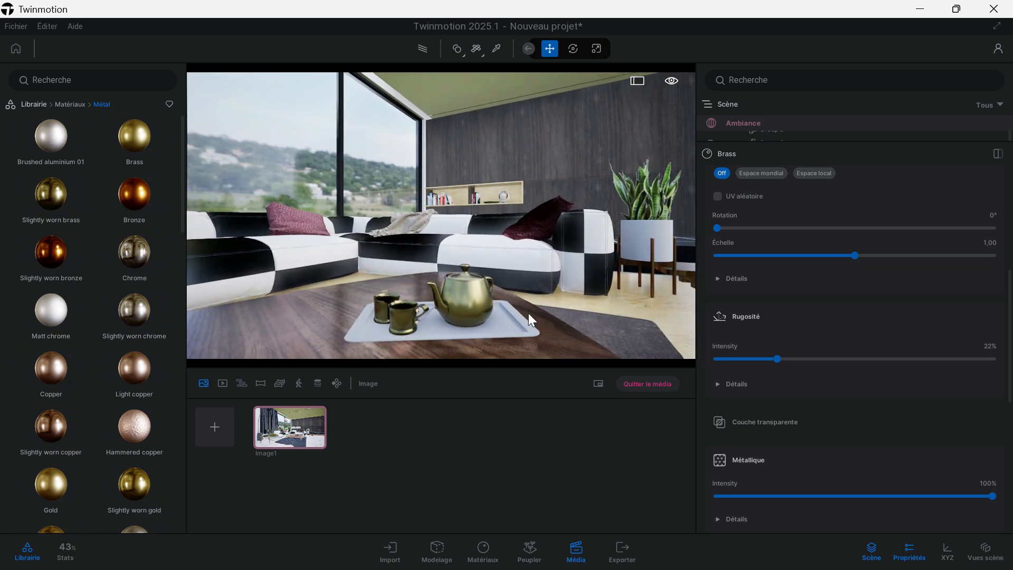
middle_drag(524, 296, 507, 307)
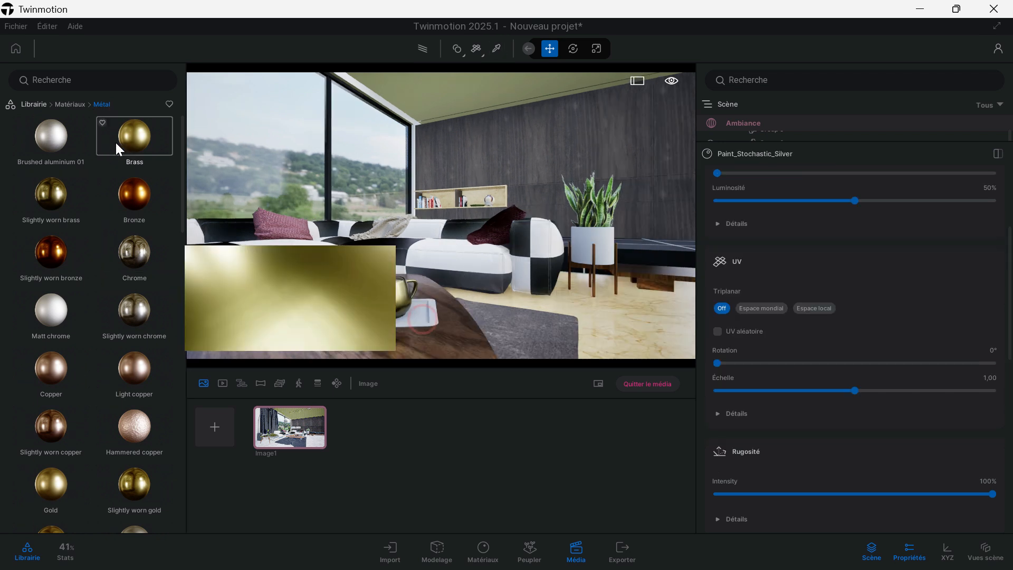
drag(131, 253, 410, 345)
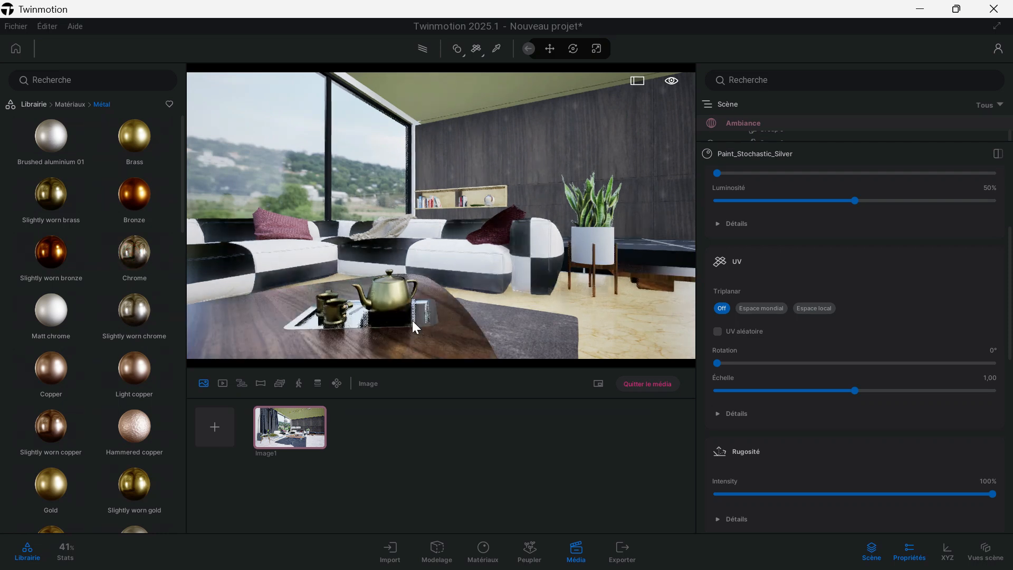
Pick the tray's Chrome material, set its UV scale to 0.60, and check the tray's appearance
click(496, 49)
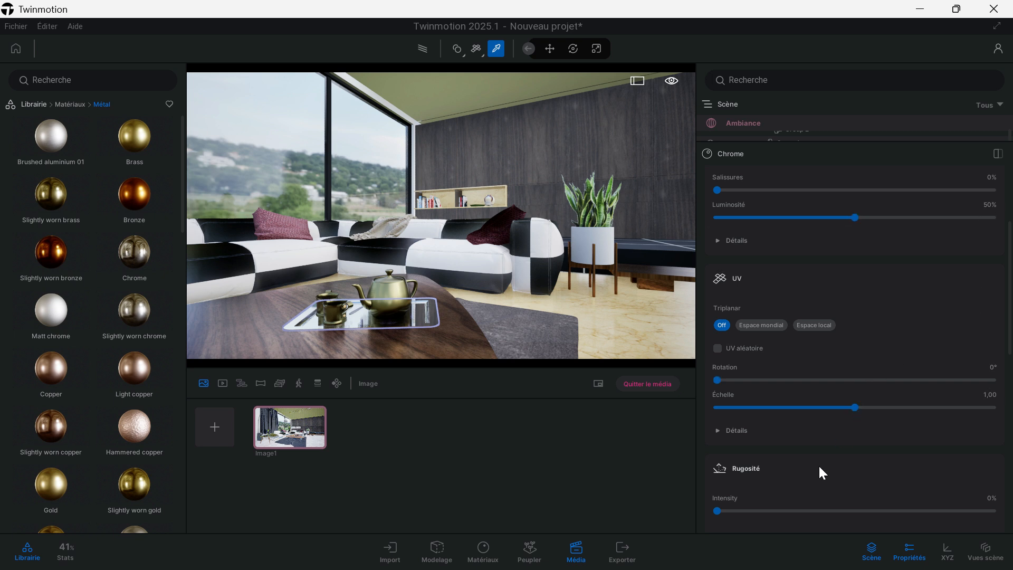
drag(854, 407, 792, 407)
scroll(475, 253, up, 3)
middle_drag(422, 254, 506, 269)
middle_drag(507, 317, 433, 304)
key(Escape)
mouse_move(468, 271)
middle_down()
mouse_move(468, 317)
mouse_move(454, 293)
mouse_move(464, 273)
middle_up()
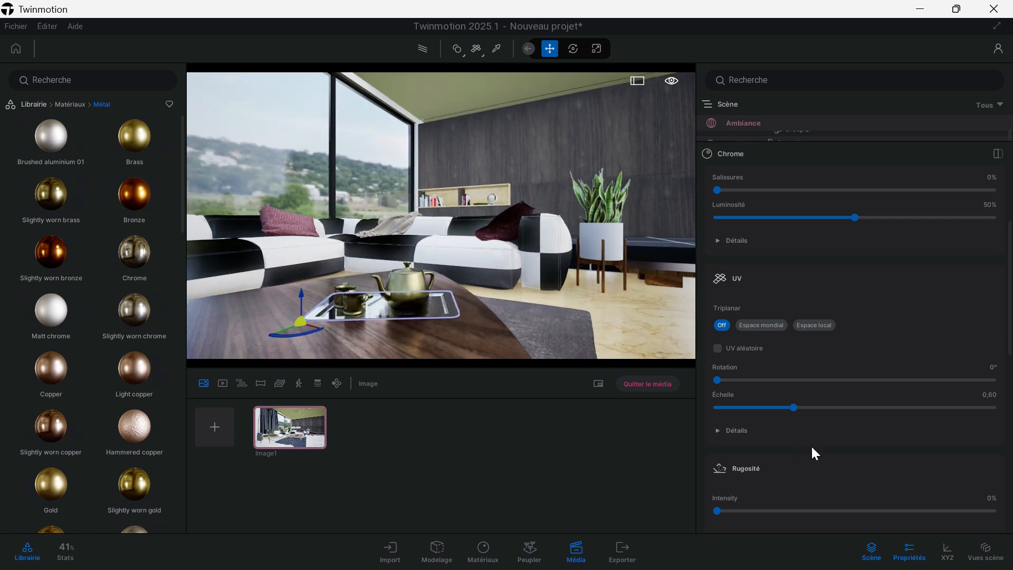
Set the Chrome material's roughness intensity to 9% and check the tray's reflections
scroll(809, 448, down, 2)
mouse_move(727, 427)
mouse_down()
mouse_move(760, 426)
mouse_move(742, 426)
mouse_up()
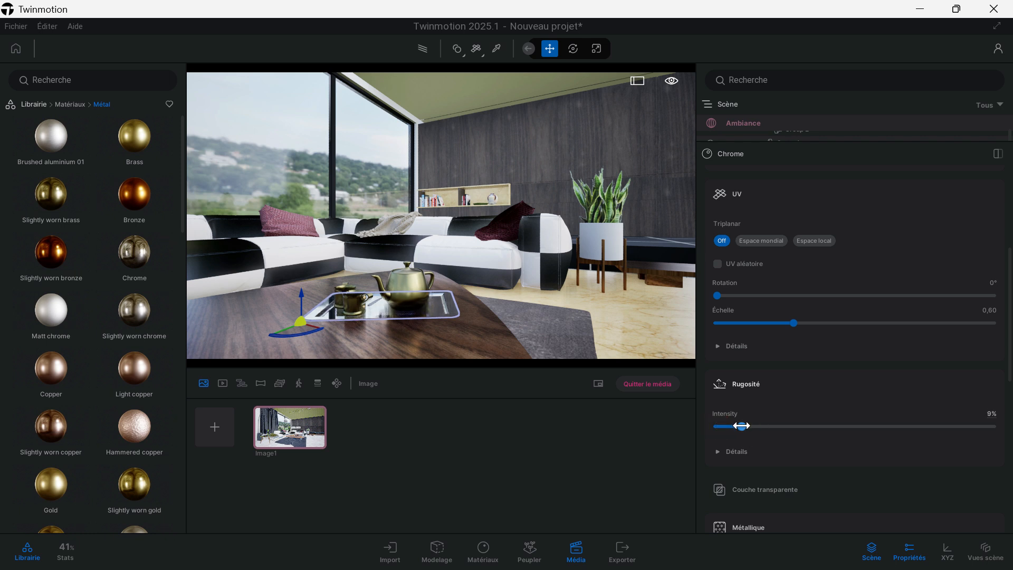
middle_drag(462, 303, 485, 316)
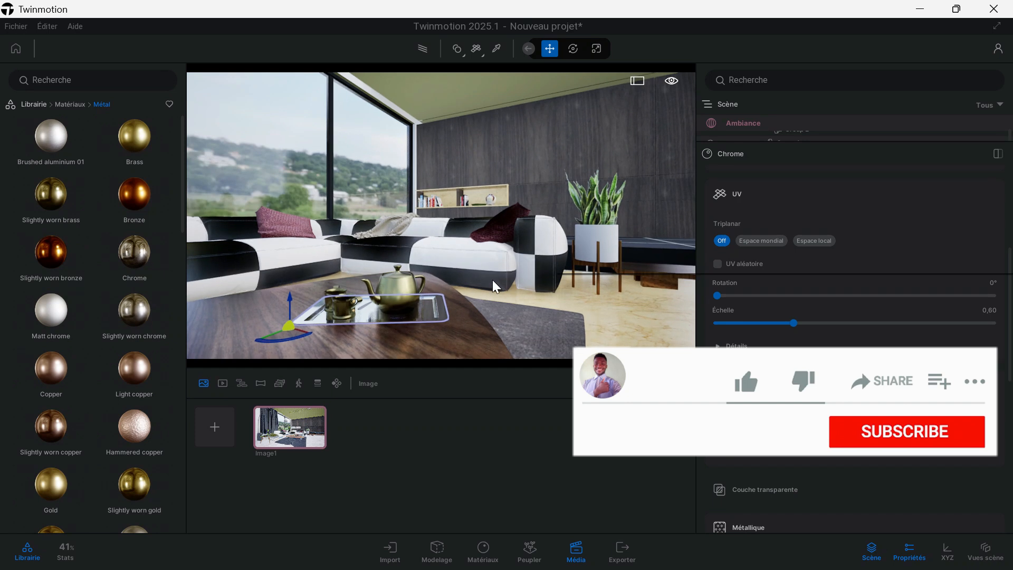
Pick the material on the black patches of the checkered sofa
middle_drag(492, 293, 596, 304)
middle_drag(251, 319, 490, 255)
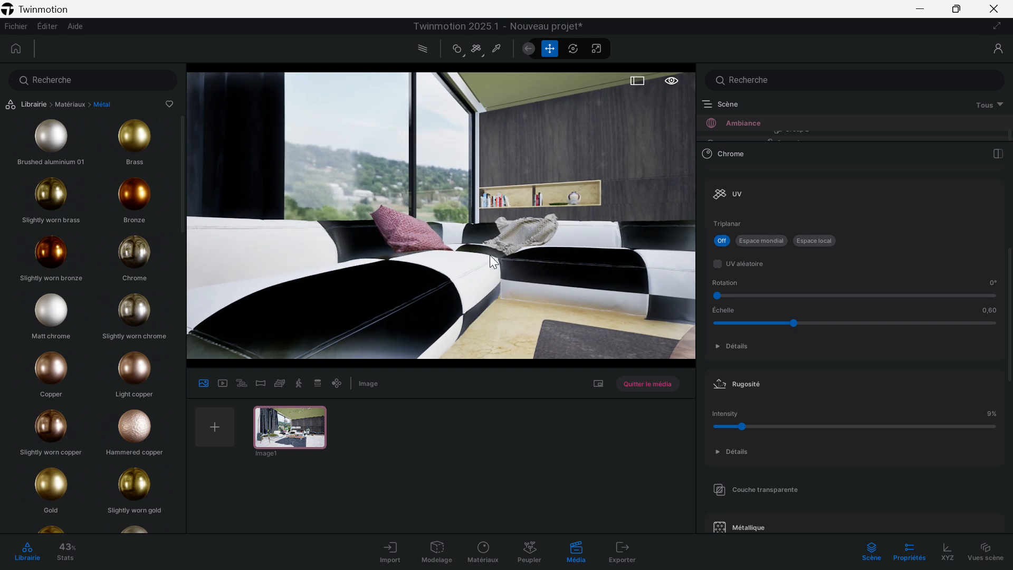
click(496, 258)
right_drag(520, 261, 538, 250)
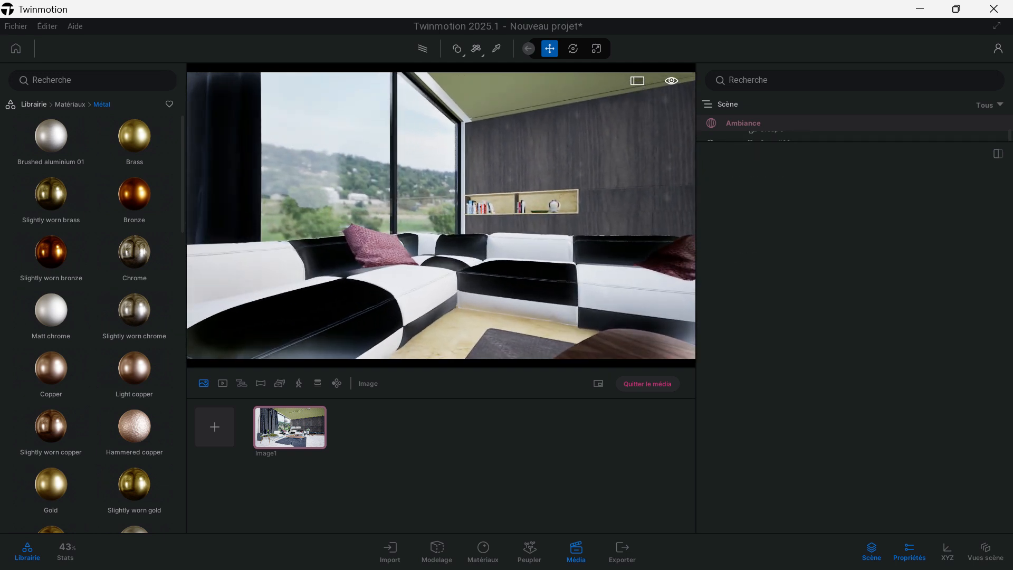
middle_drag(365, 291, 425, 274)
click(369, 283)
key(Escape)
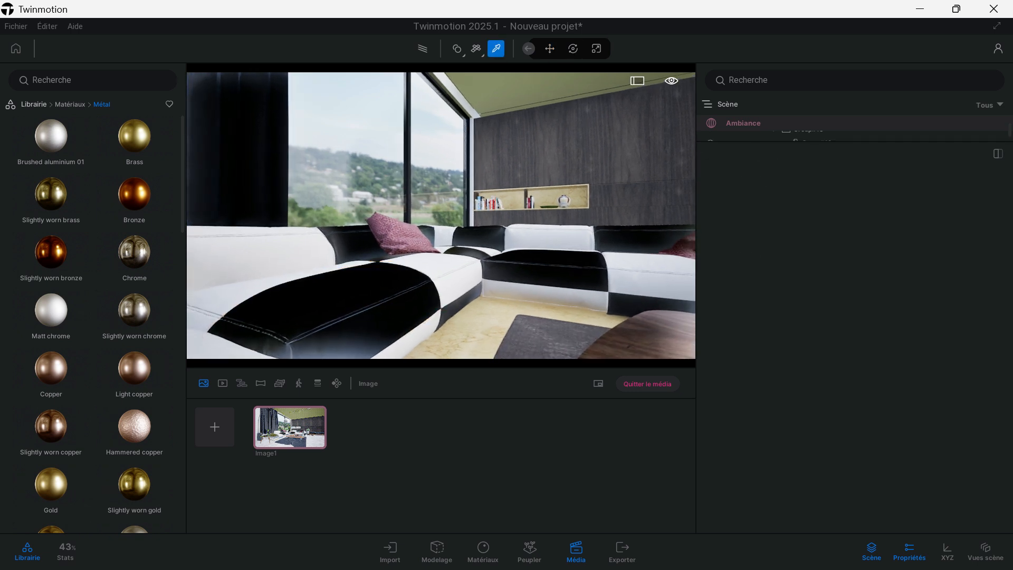
click(385, 292)
scroll(866, 261, up, 4)
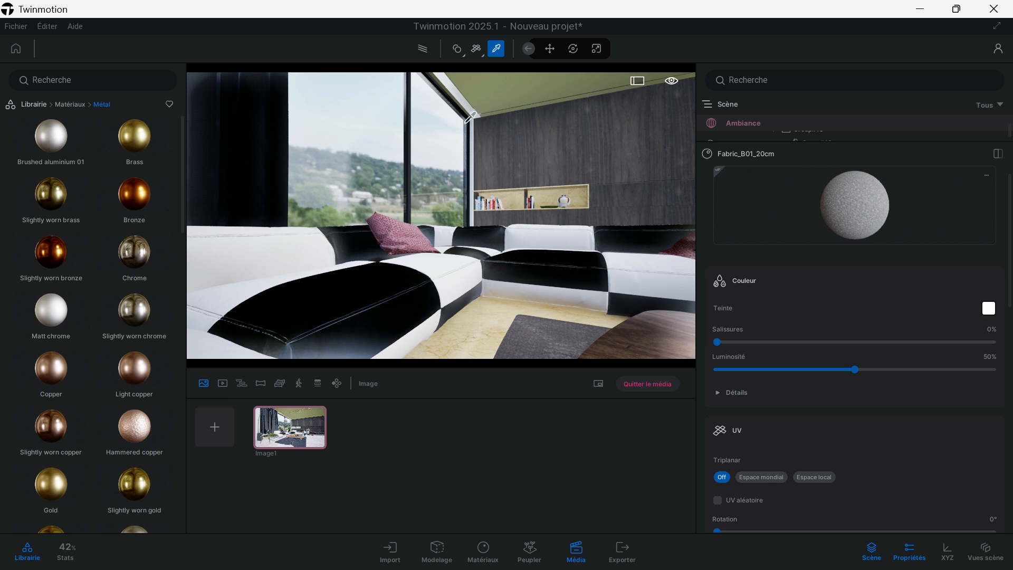
Apply the Full grain 01 leather from the Cuir material category to the sofa's black patches
click(63, 105)
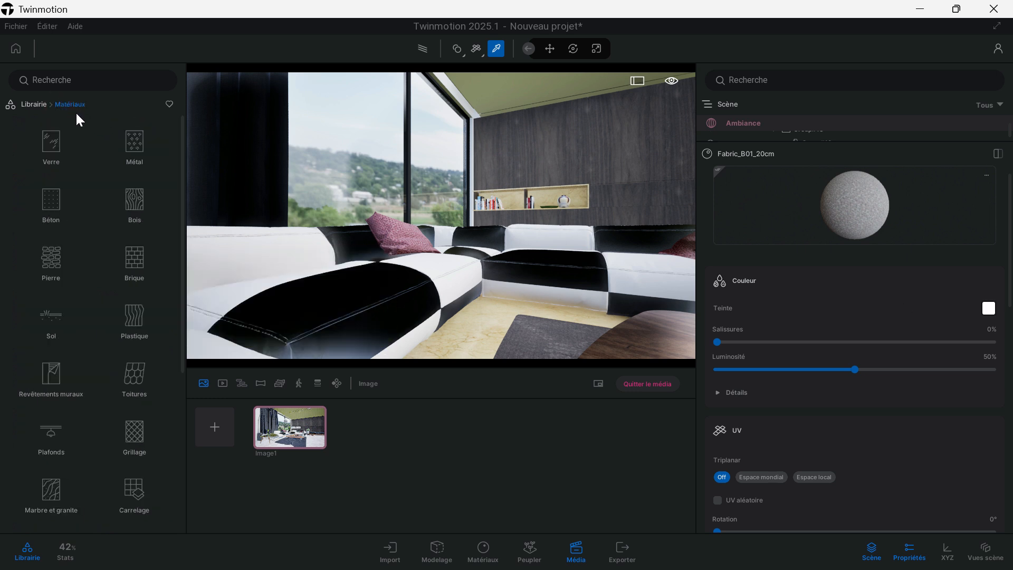
scroll(99, 190, down, 3)
click(63, 437)
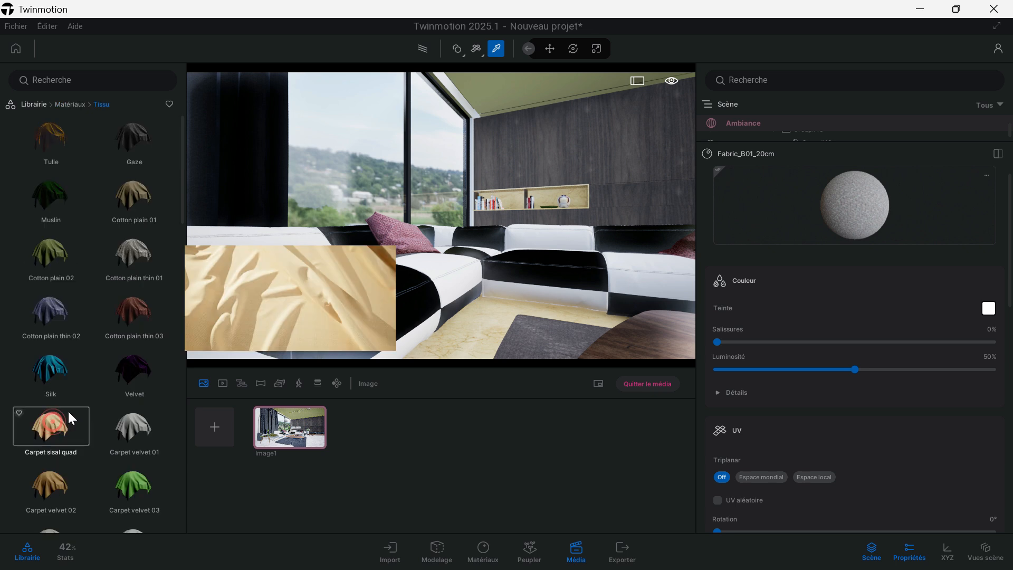
scroll(27, 332, down, 5)
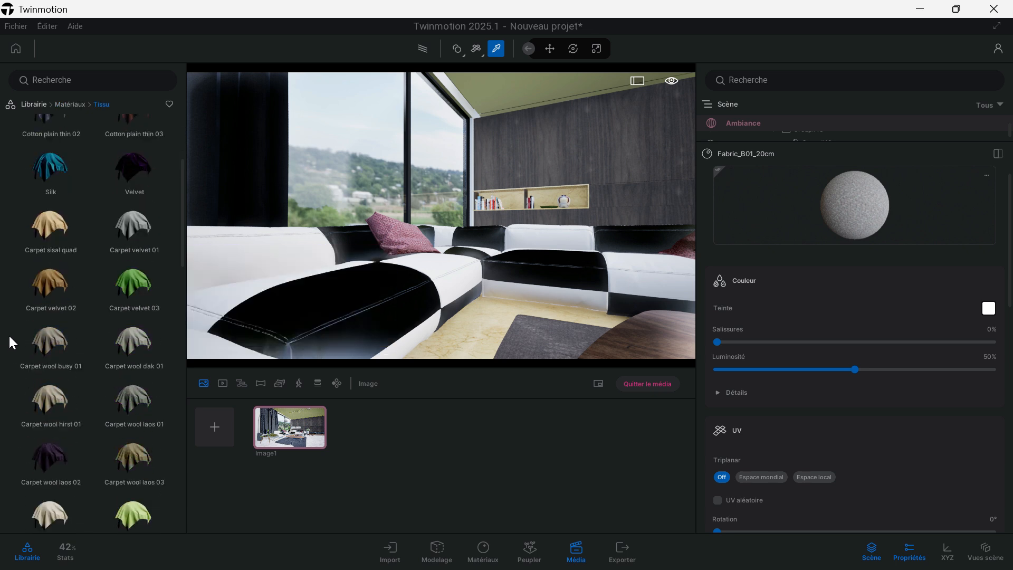
scroll(48, 248, up, 5)
click(79, 104)
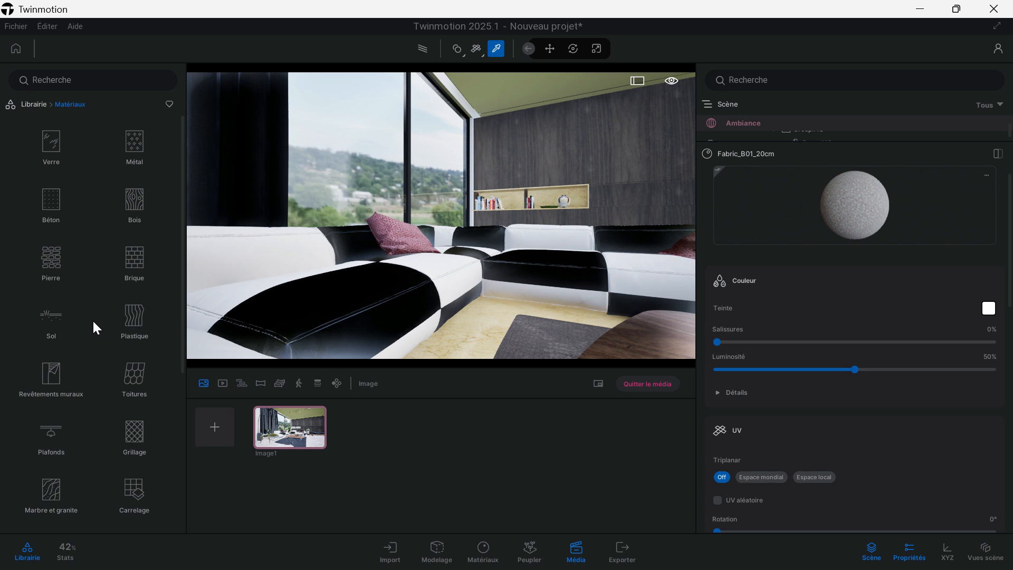
scroll(88, 320, down, 3)
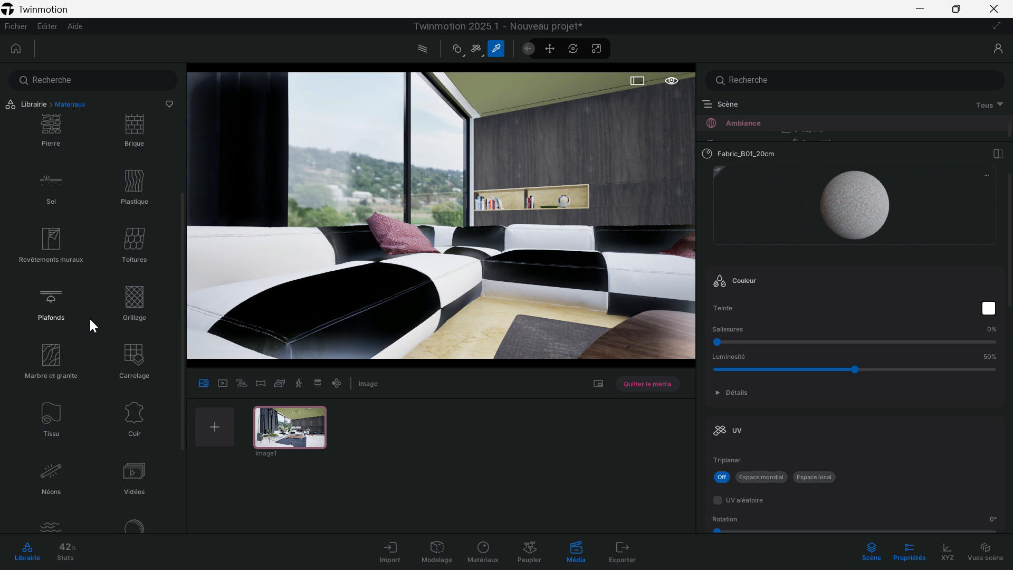
click(133, 415)
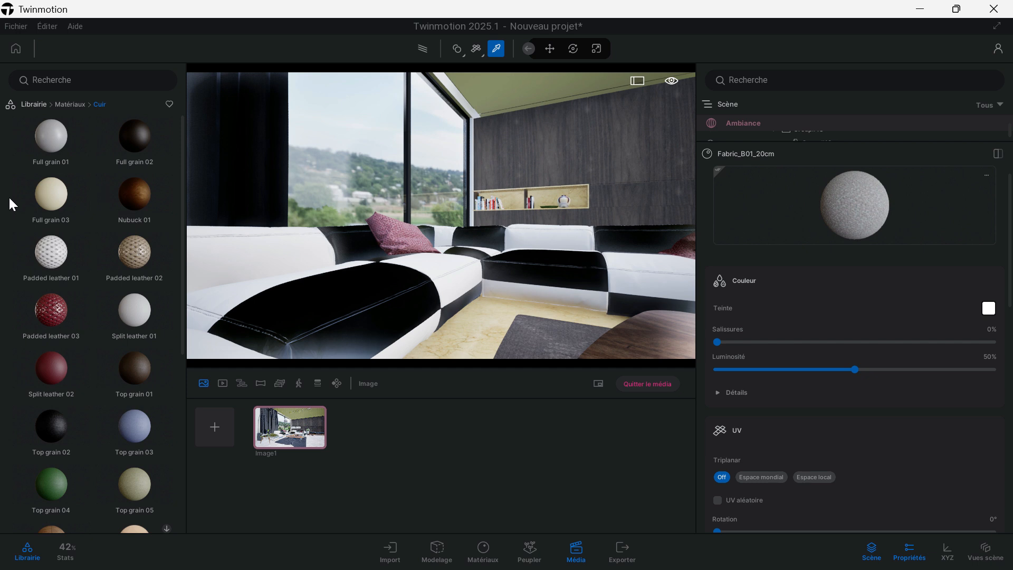
mouse_move(74, 143)
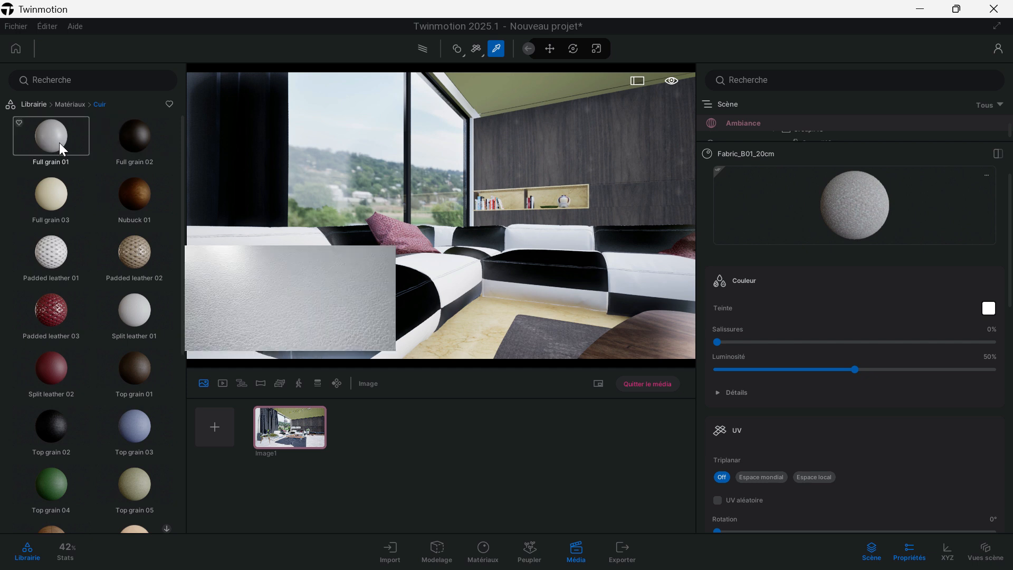
drag(59, 137, 322, 304)
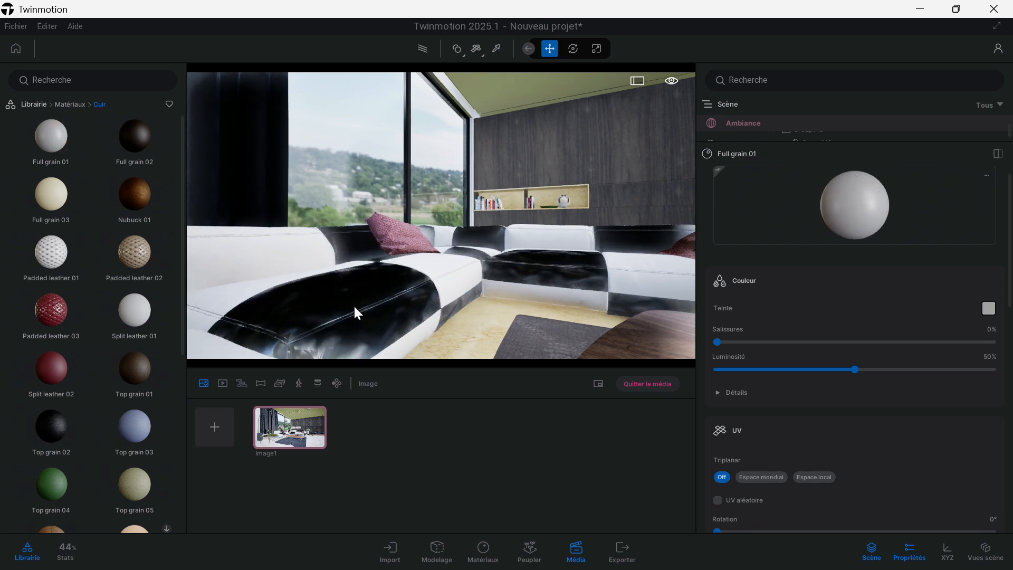
Set the brightness of the Full grain 01 leather on the black patches to 39%
scroll(372, 300, down, 3)
mouse_move(372, 300)
right_down()
mouse_move(407, 302)
mouse_move(375, 301)
right_up()
middle_drag(375, 301, 356, 311)
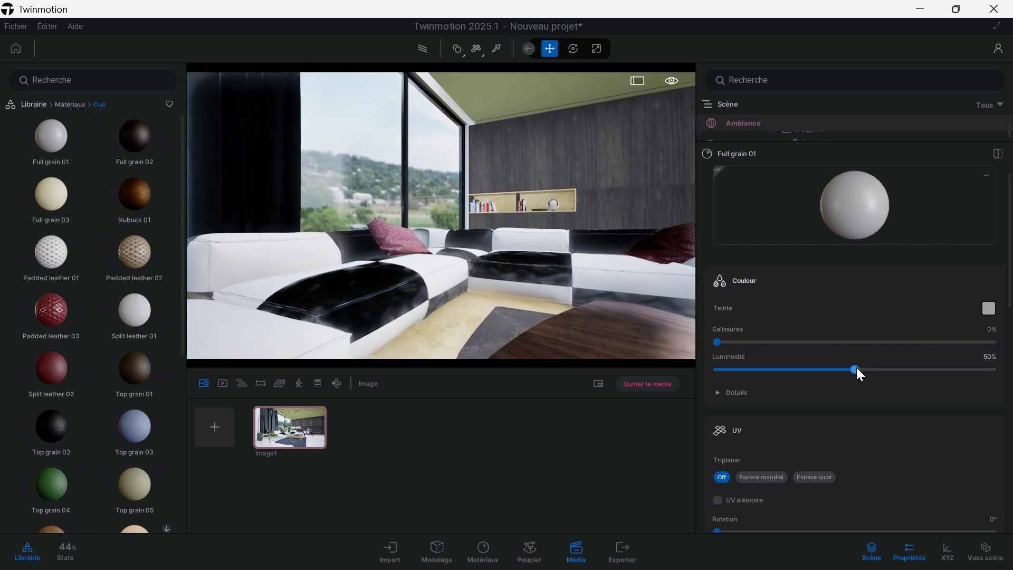
drag(855, 370, 826, 367)
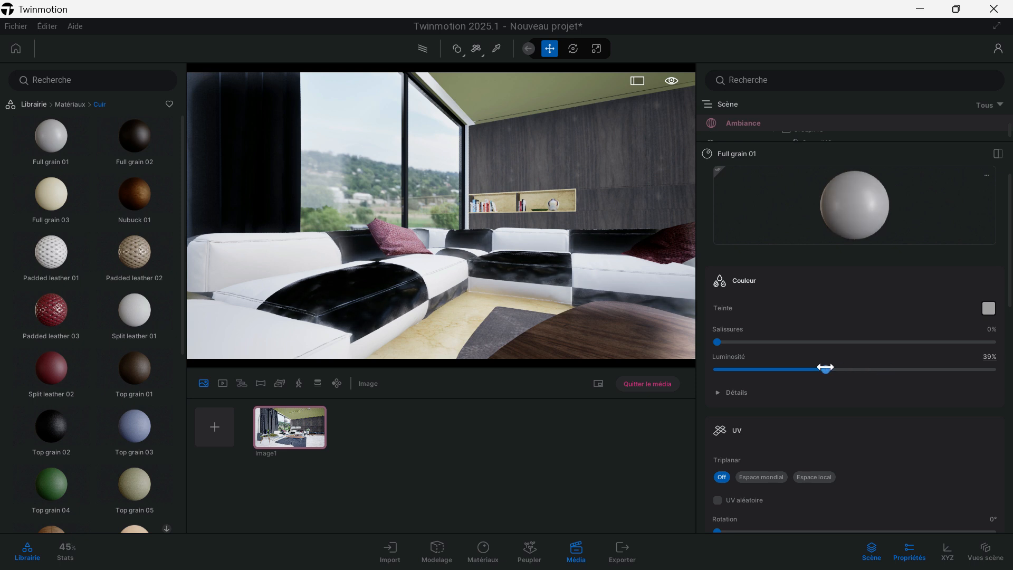
scroll(879, 351, down, 1)
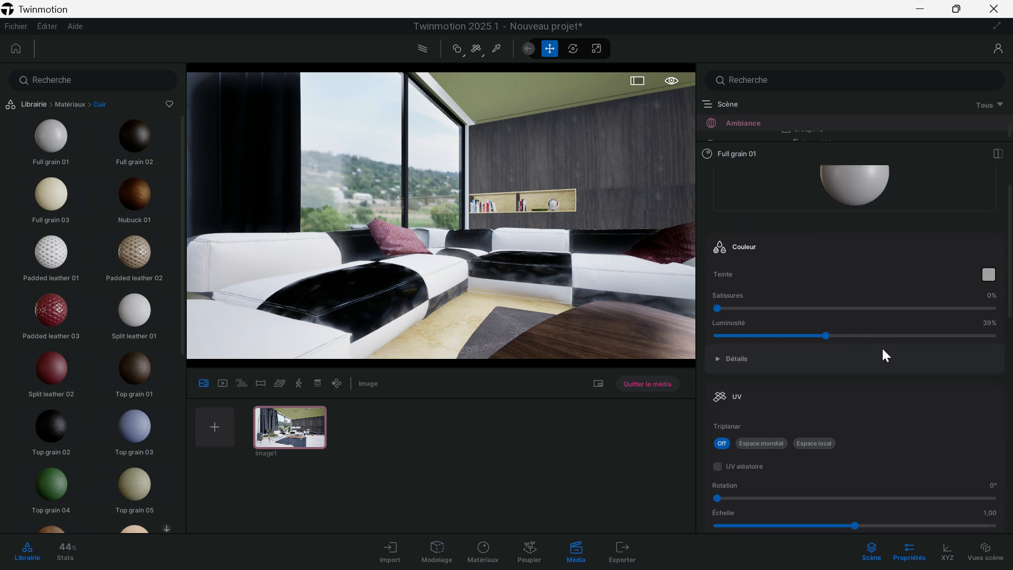
Set the black patches' Full grain 01 leather brightness to 25% and check the sofa up close
scroll(125, 281, down, 6)
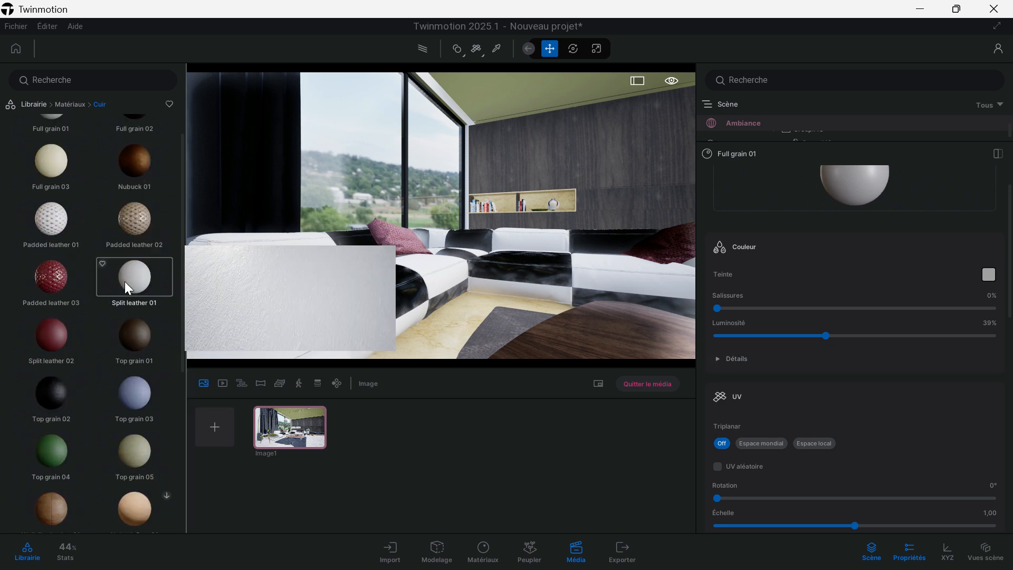
scroll(126, 280, up, 6)
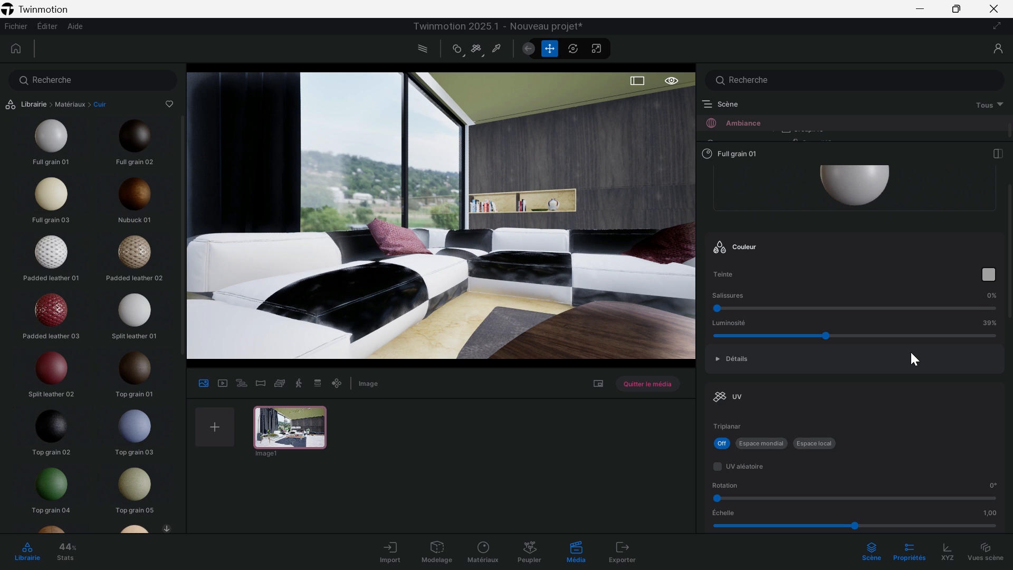
click(763, 360)
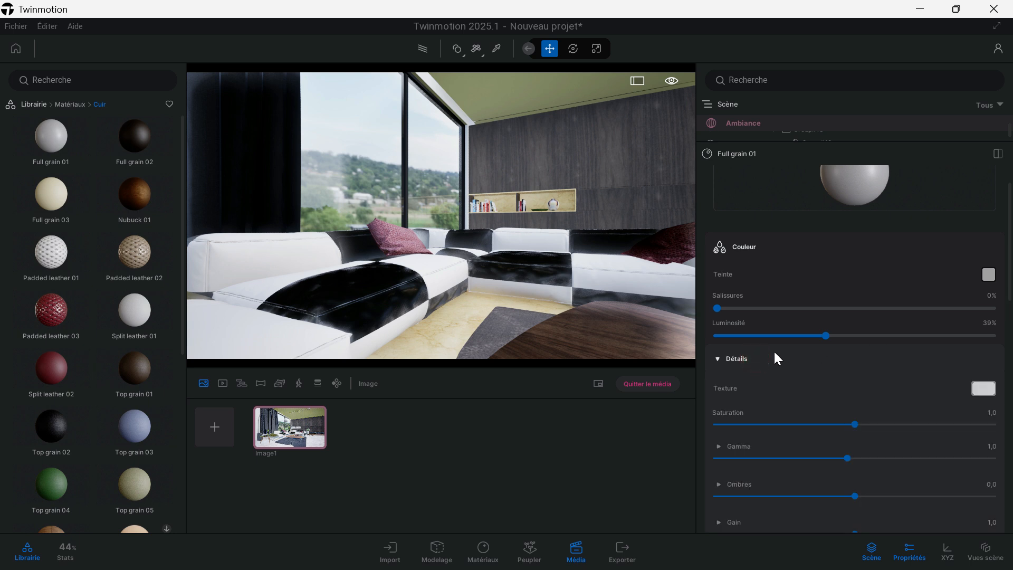
click(774, 354)
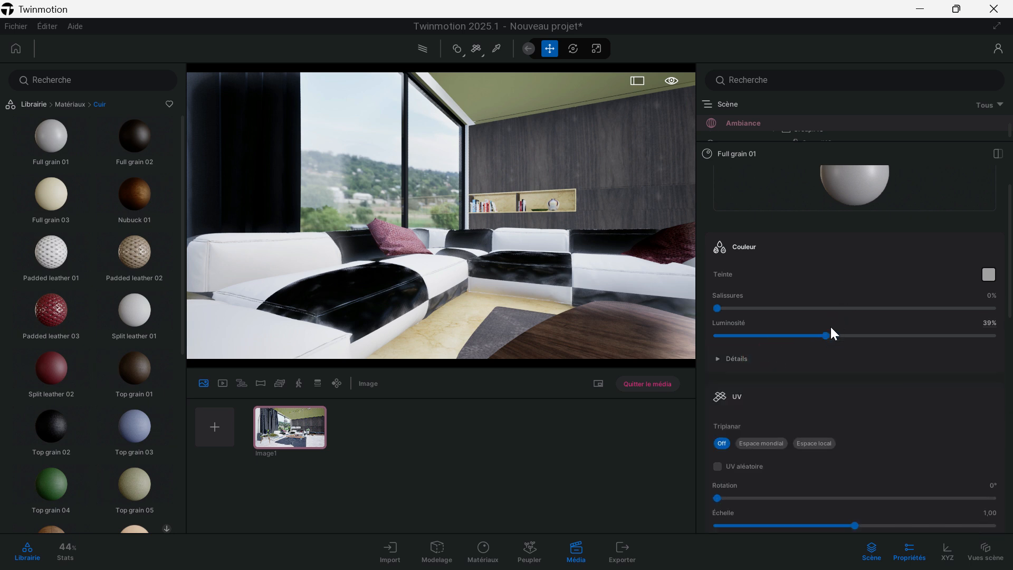
drag(824, 335, 785, 338)
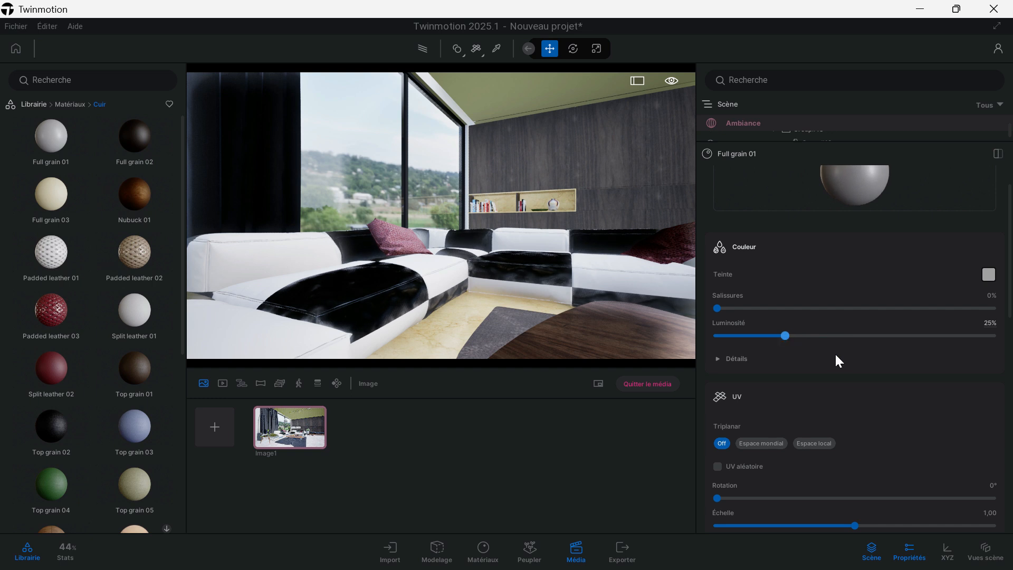
scroll(887, 385, down, 1)
scroll(887, 385, up, 1)
scroll(389, 302, up, 5)
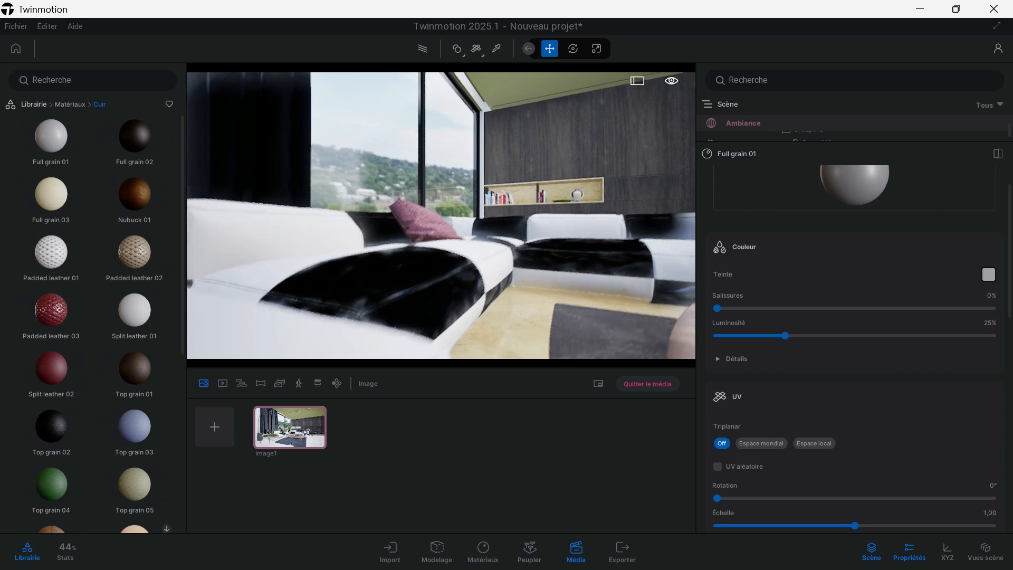
scroll(384, 324, down, 5)
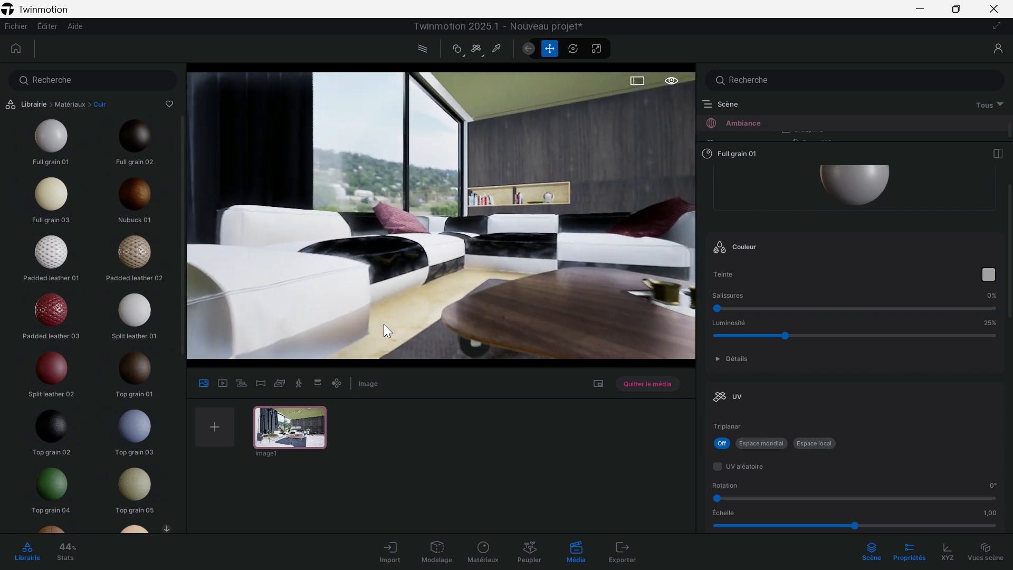
Return to the Image1 view and apply the Full grain 01 leather to the sofa's white patches
click(290, 427)
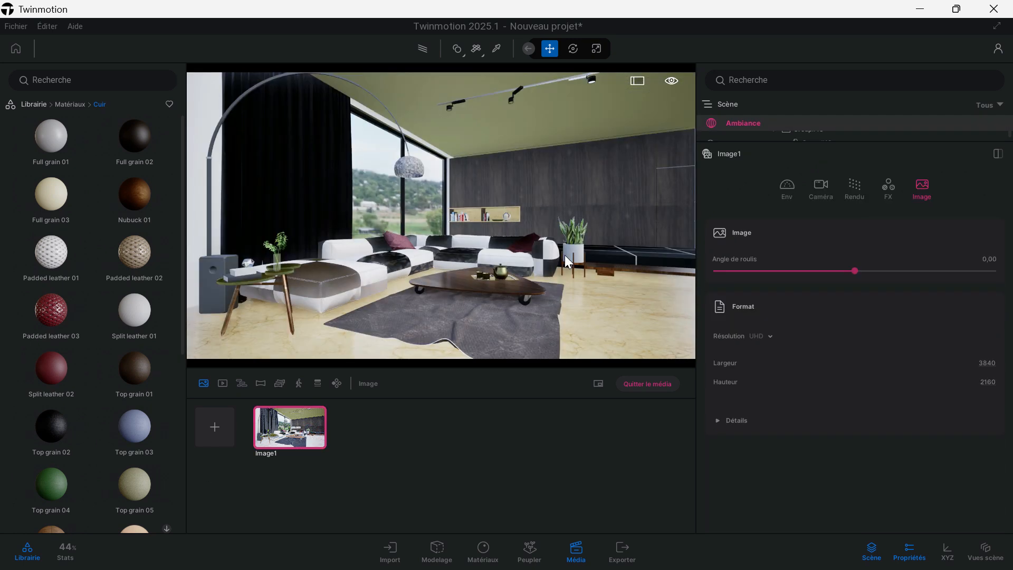
click(388, 264)
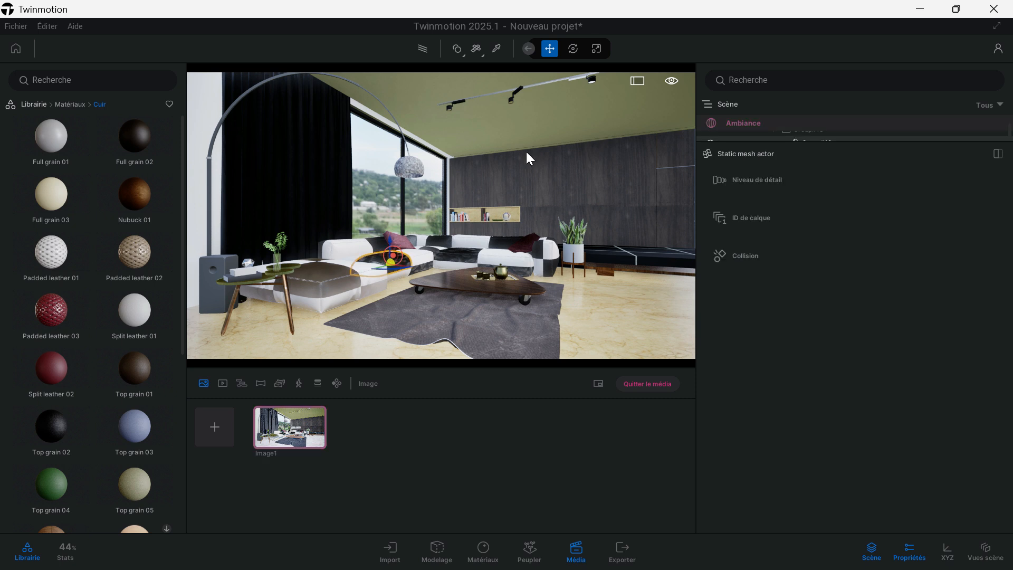
click(496, 48)
click(351, 245)
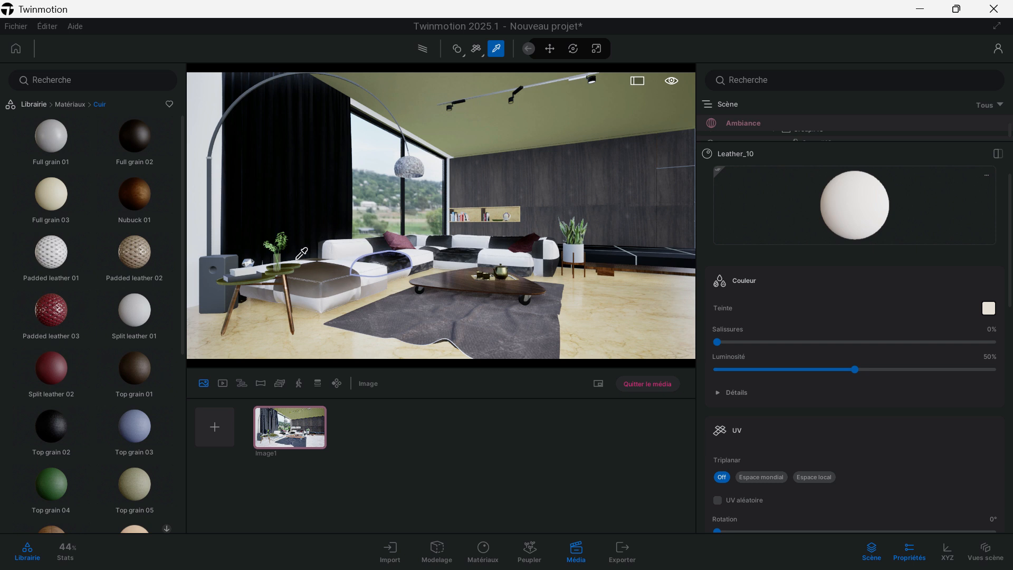
scroll(369, 266, up, 2)
click(397, 258)
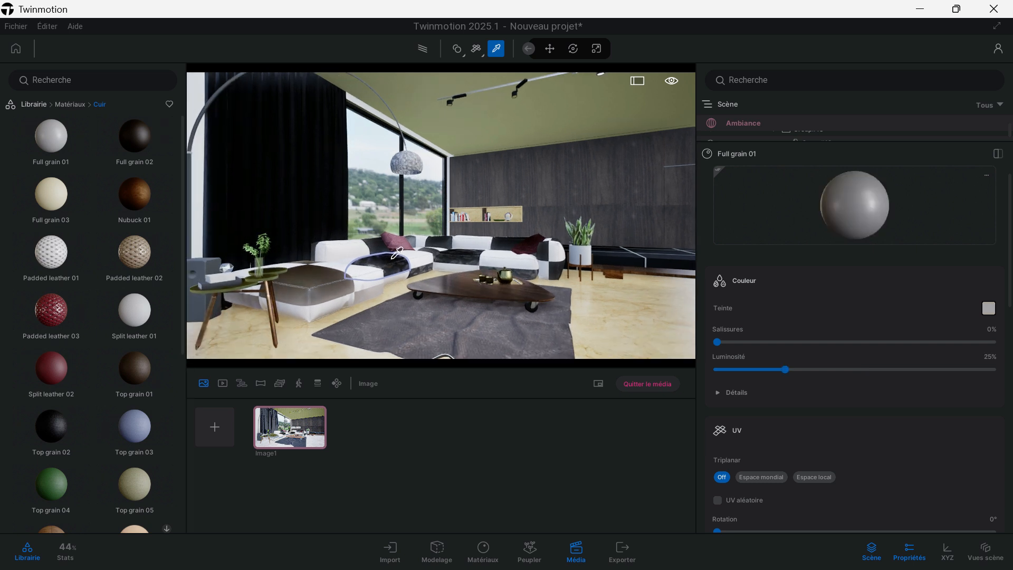
drag(59, 143, 335, 261)
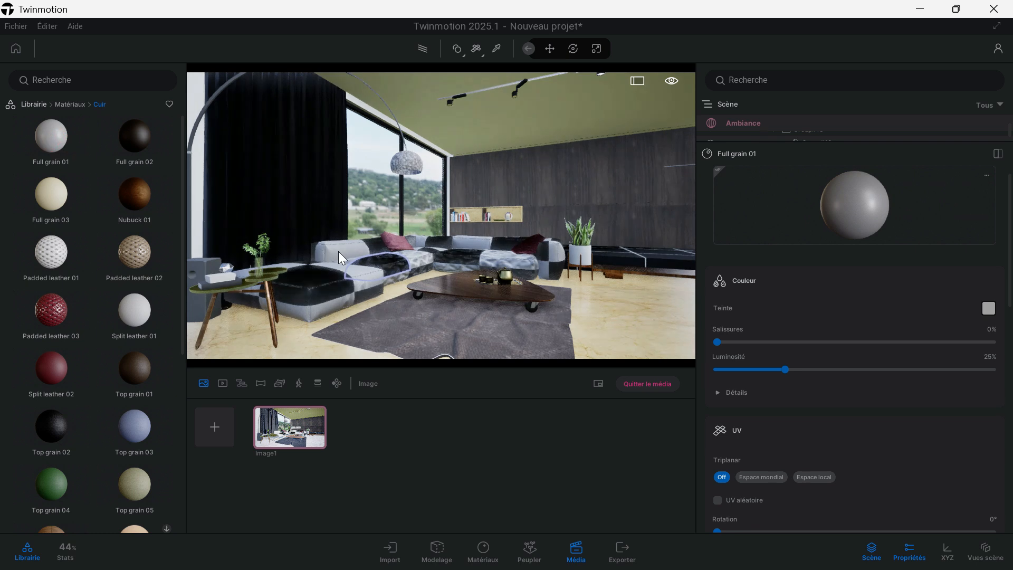
Pick the Full grain 01 leather on the sofa's white patches, set its UV scale to 0.01, and inspect the grain up close
click(370, 251)
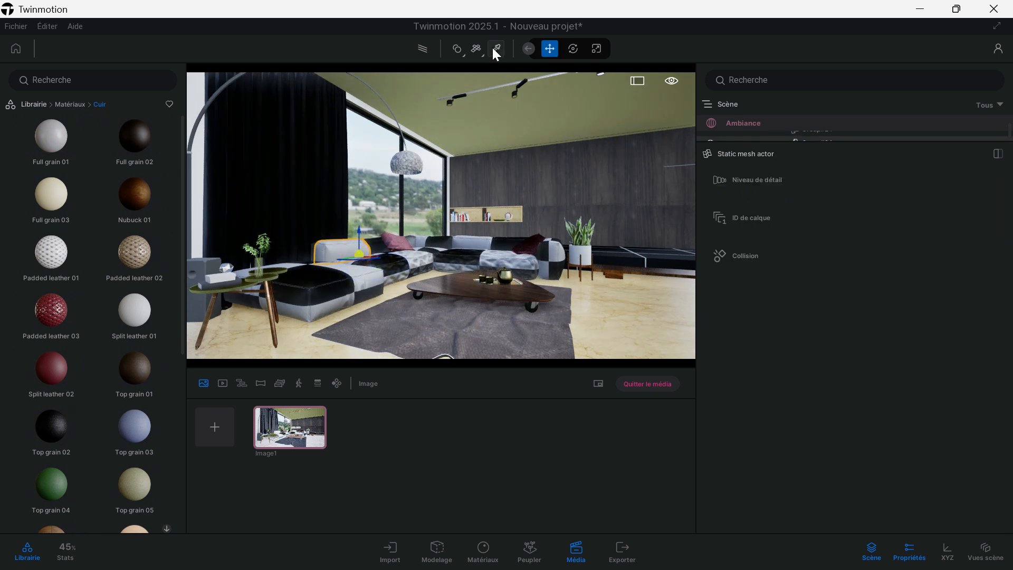
click(496, 49)
click(358, 246)
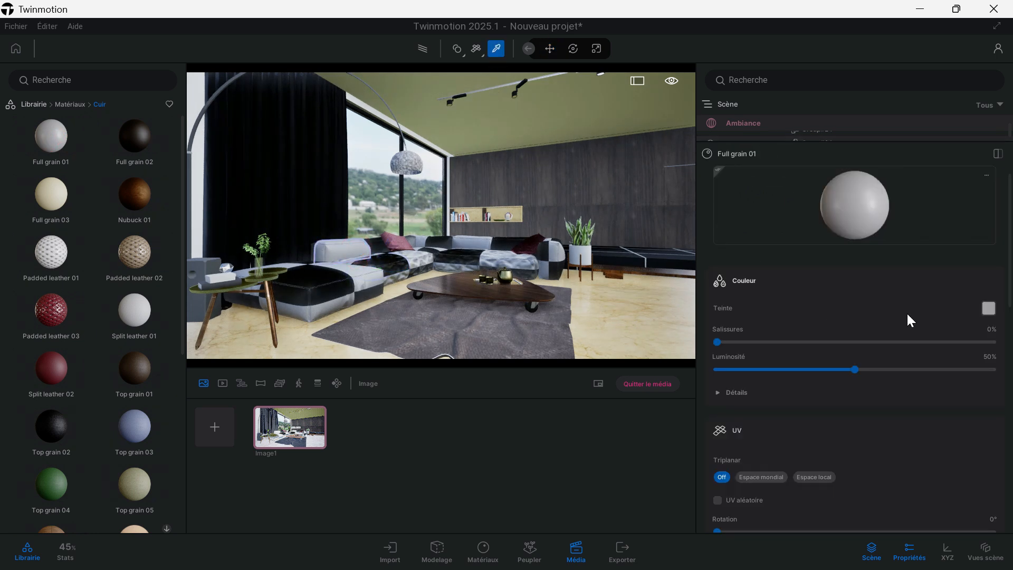
scroll(361, 315, up, 5)
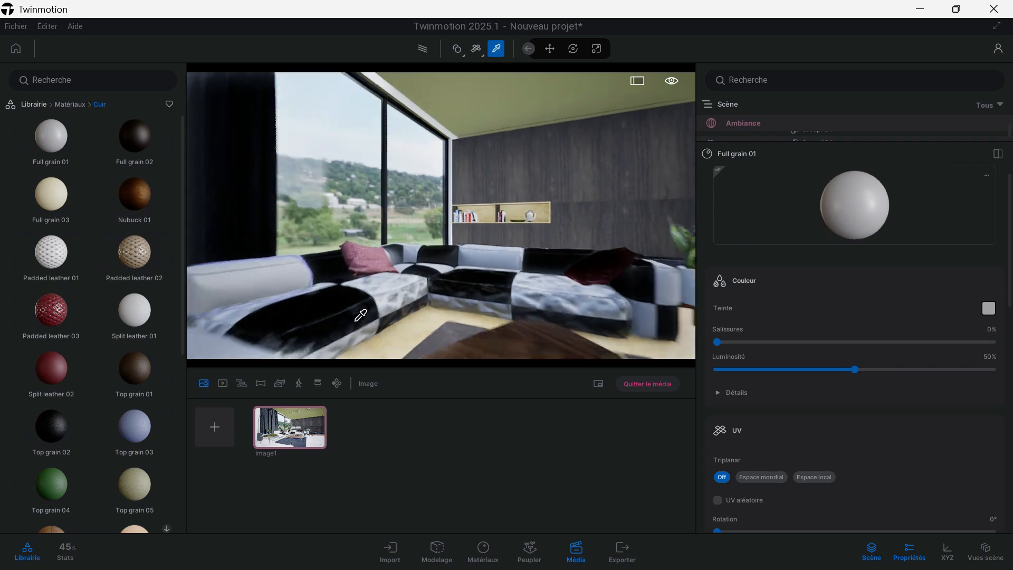
scroll(361, 315, up, 3)
click(341, 282)
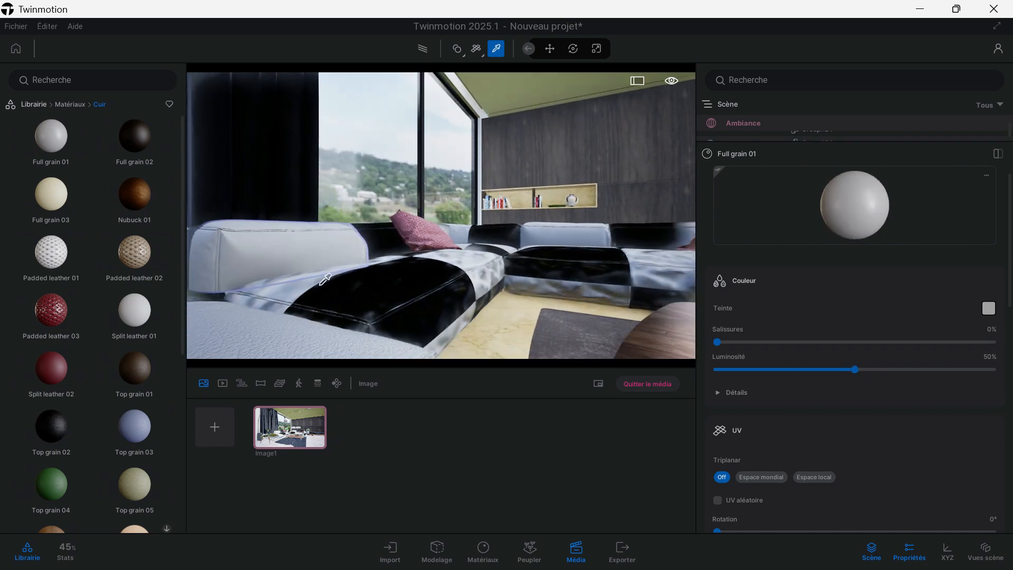
scroll(786, 427, down, 2)
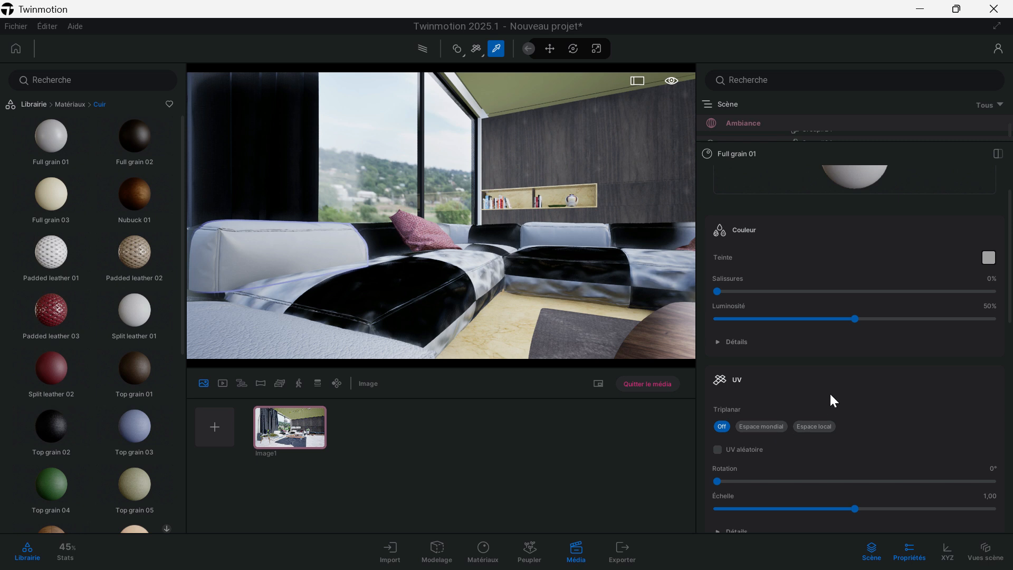
scroll(832, 403, down, 2)
drag(856, 459, 706, 446)
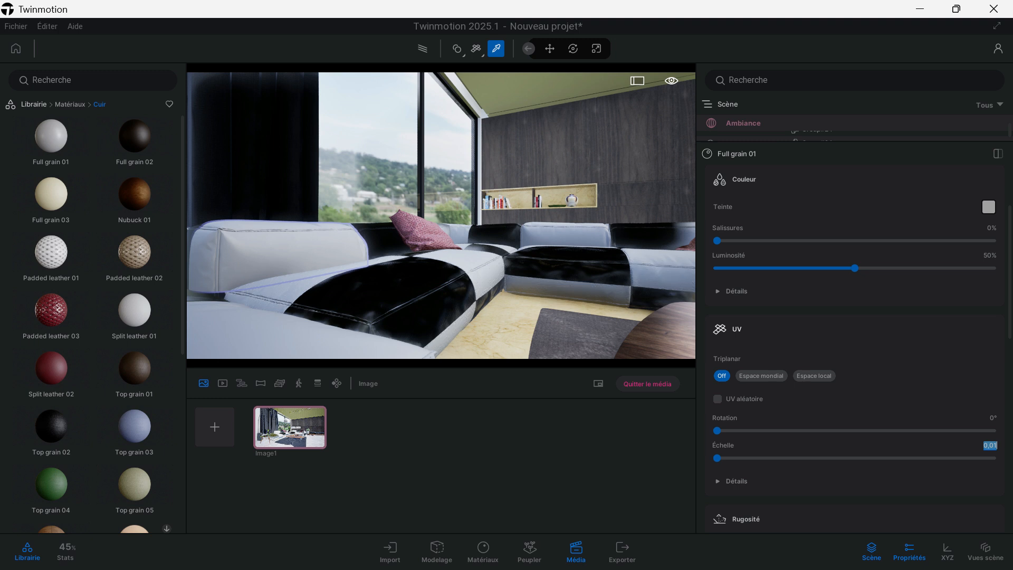
scroll(321, 303, up, 5)
right_drag(321, 303, 290, 309)
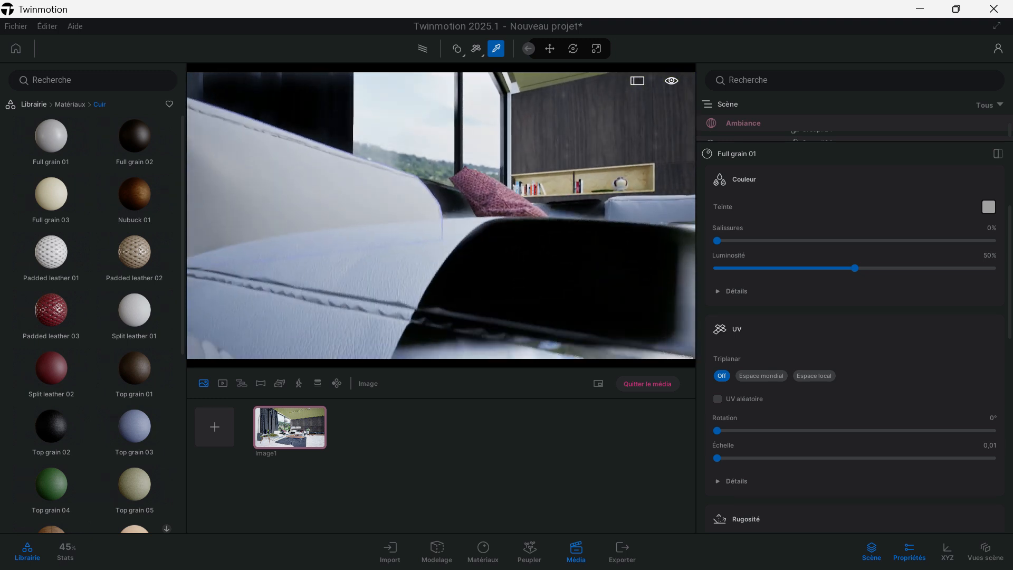
Pick the Full grain 01 leather on the sofa's black patches and set its UV scale to 0.01
scroll(391, 318, down, 5)
right_drag(391, 318, 389, 290)
click(389, 290)
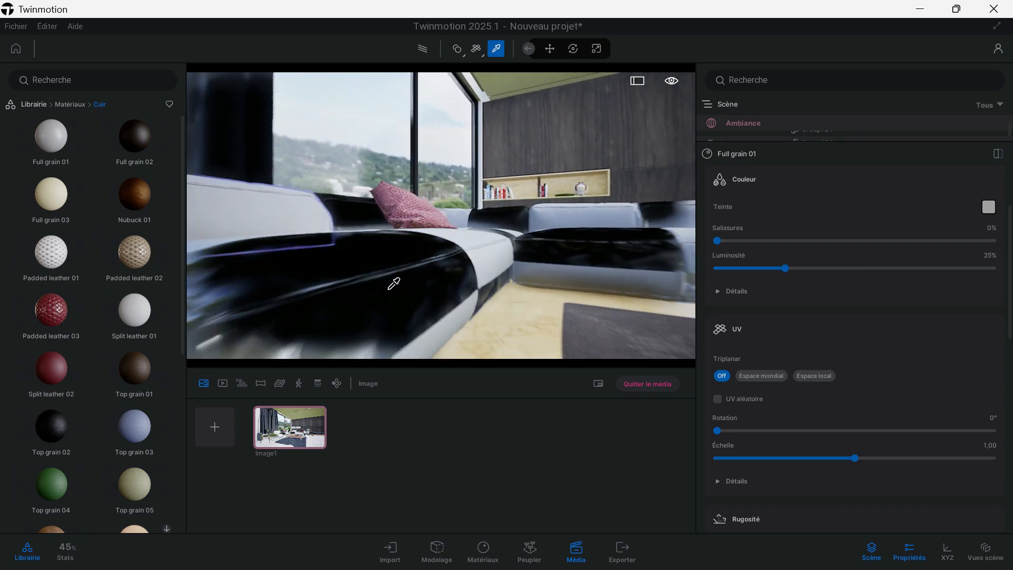
scroll(389, 290, down, 3)
click(991, 445)
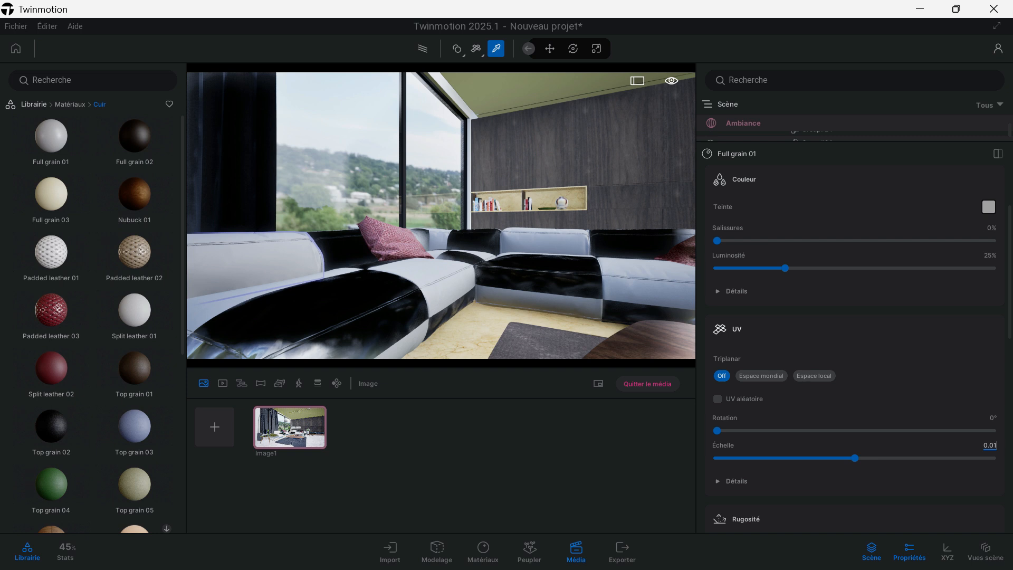
key(Return)
Examine the leather grain on the sofa's black and white patches from several angles, ending at the Image1 view
scroll(351, 307, up, 3)
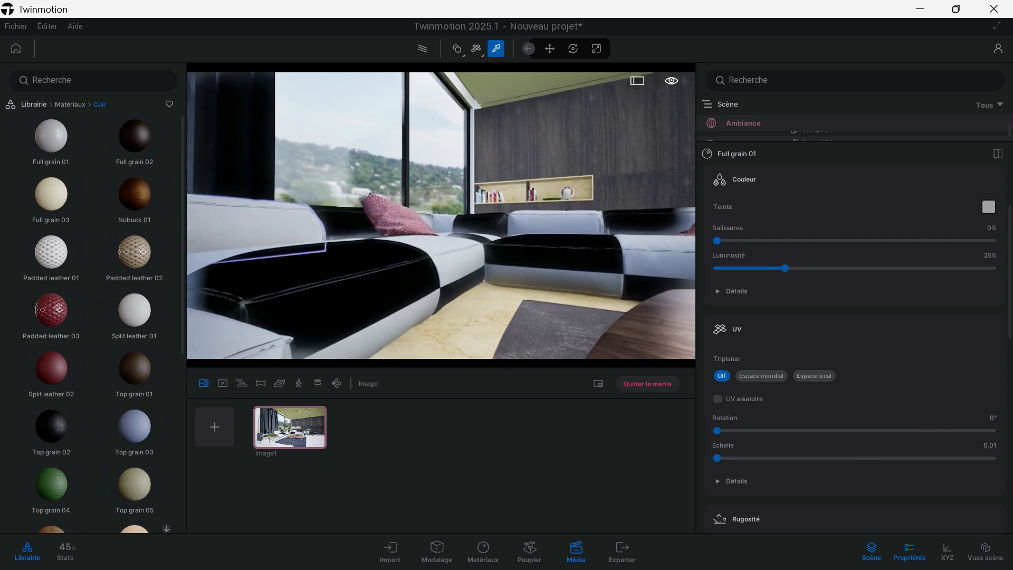
scroll(350, 311, down, 3)
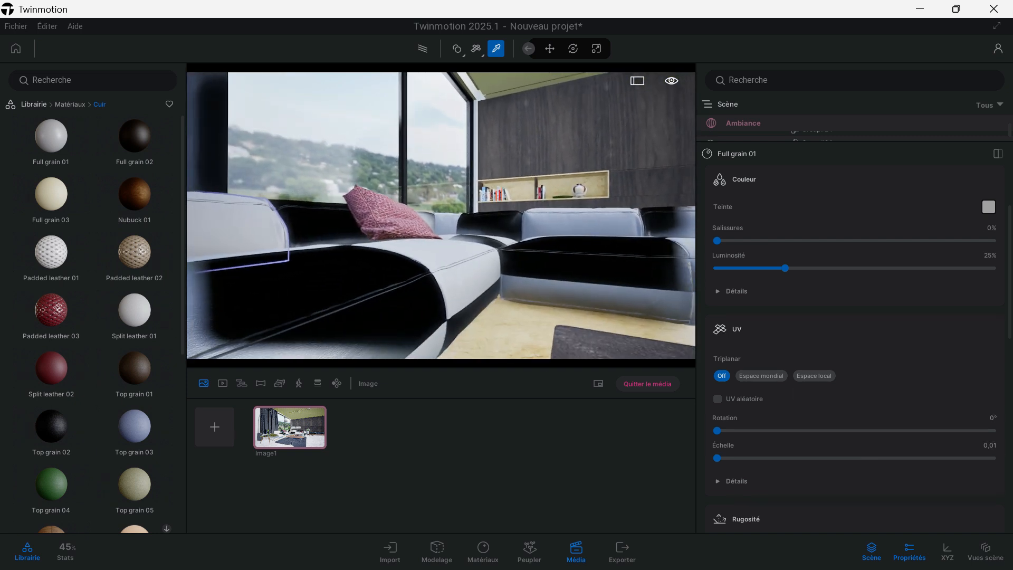
scroll(410, 313, up, 3)
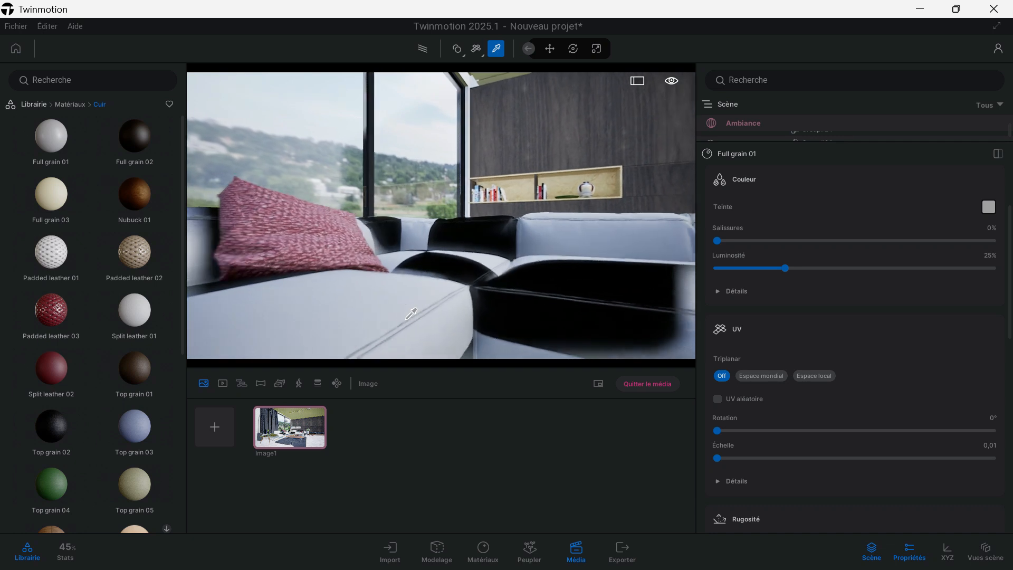
middle_drag(400, 314, 428, 299)
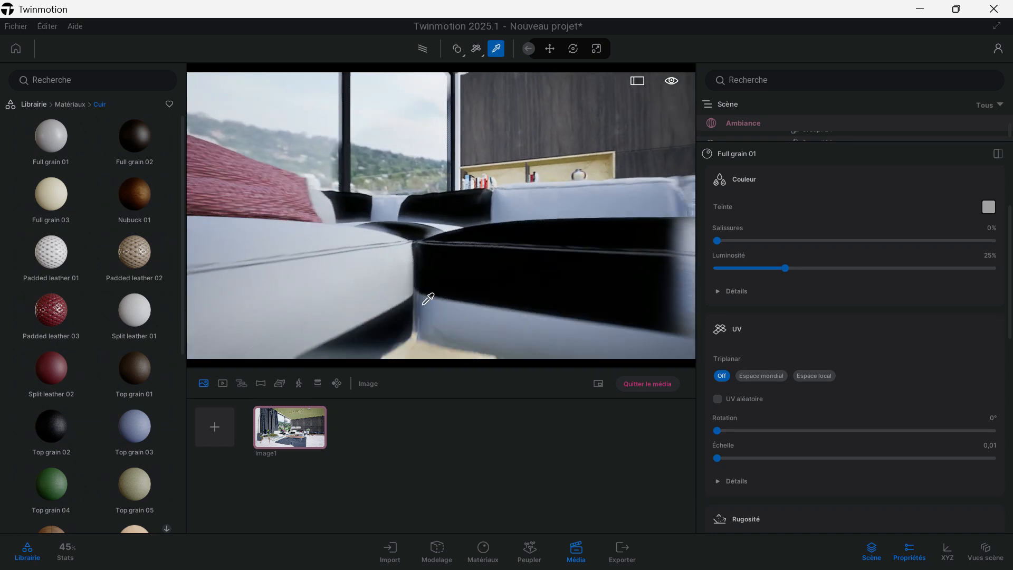
scroll(317, 262, down, 3)
middle_drag(317, 263, 440, 265)
scroll(455, 280, down, 3)
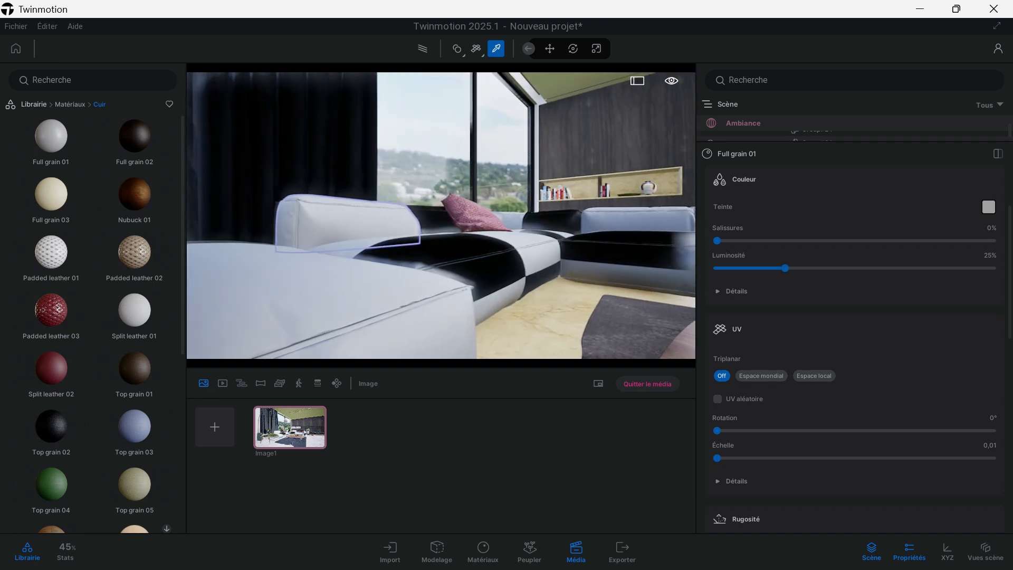
click(298, 426)
Pick the black patches' Full grain 01 leather again, set its roughness to 86%, and check the reflections up close
scroll(374, 290, up, 6)
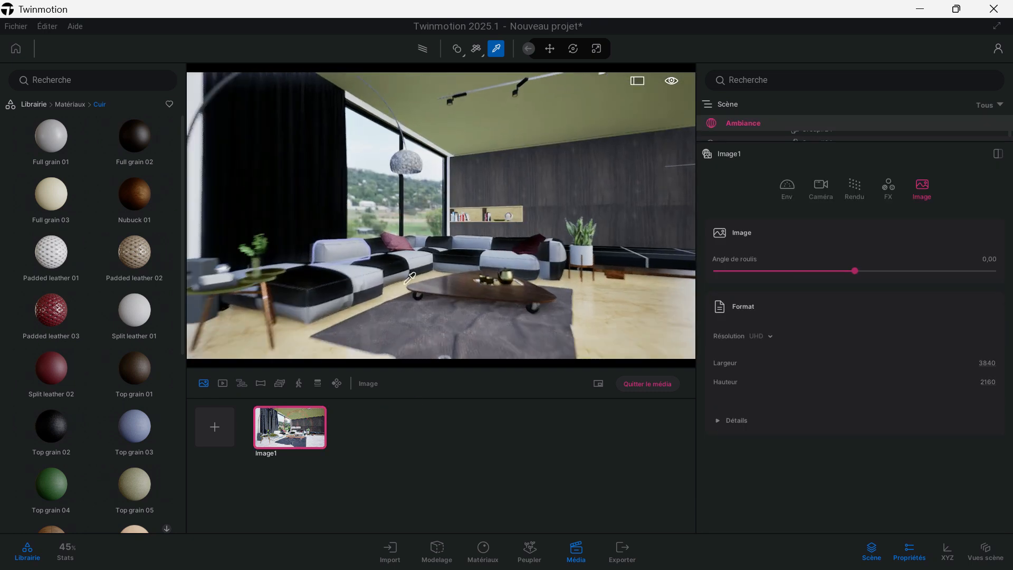
middle_drag(310, 309, 355, 283)
scroll(309, 310, up, 4)
middle_drag(324, 316, 337, 272)
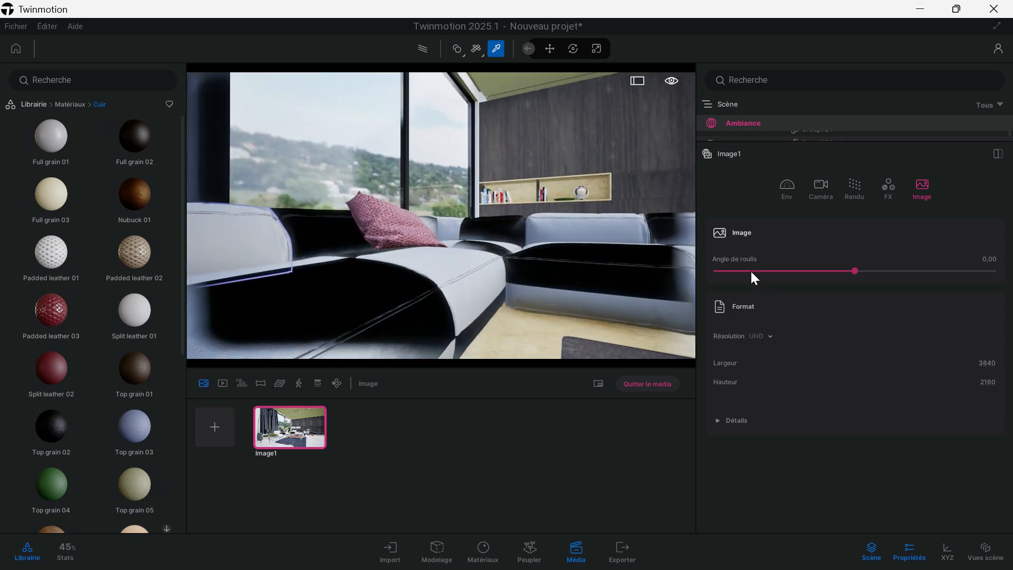
click(319, 298)
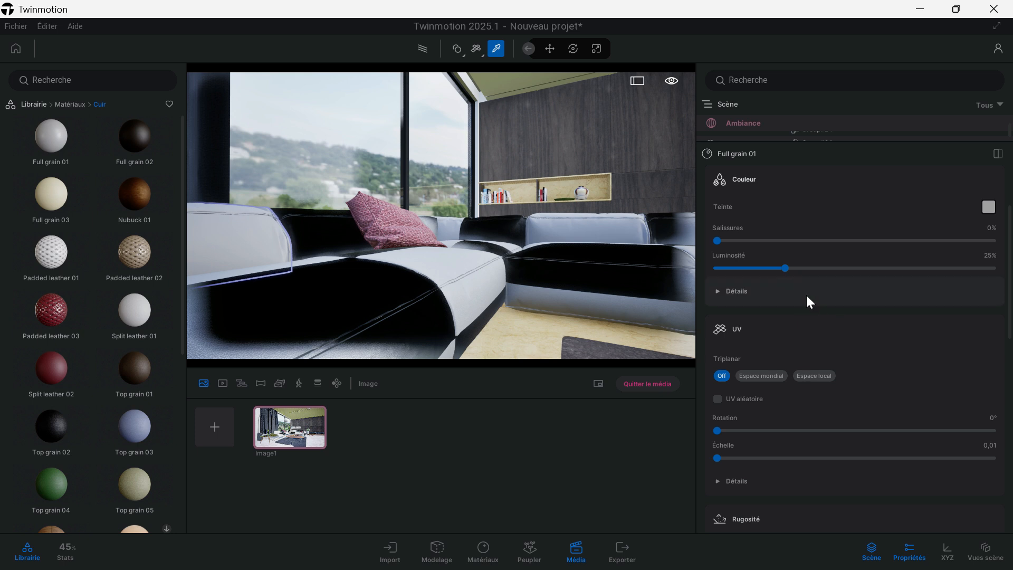
scroll(808, 298, down, 4)
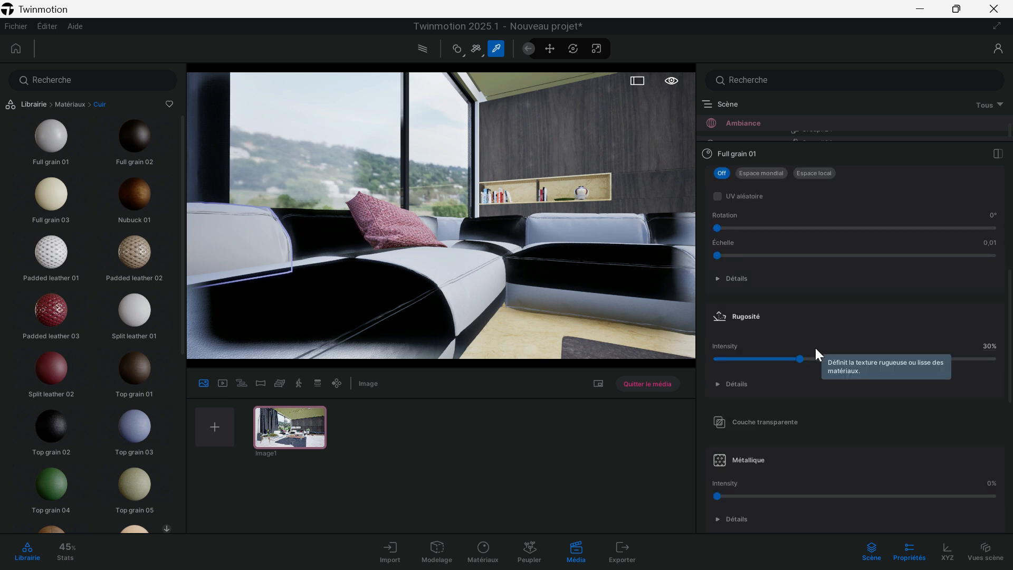
drag(801, 359, 956, 346)
mouse_move(344, 259)
right_down()
mouse_move(302, 254)
mouse_move(336, 267)
mouse_move(359, 258)
right_up()
middle_drag(359, 258, 395, 257)
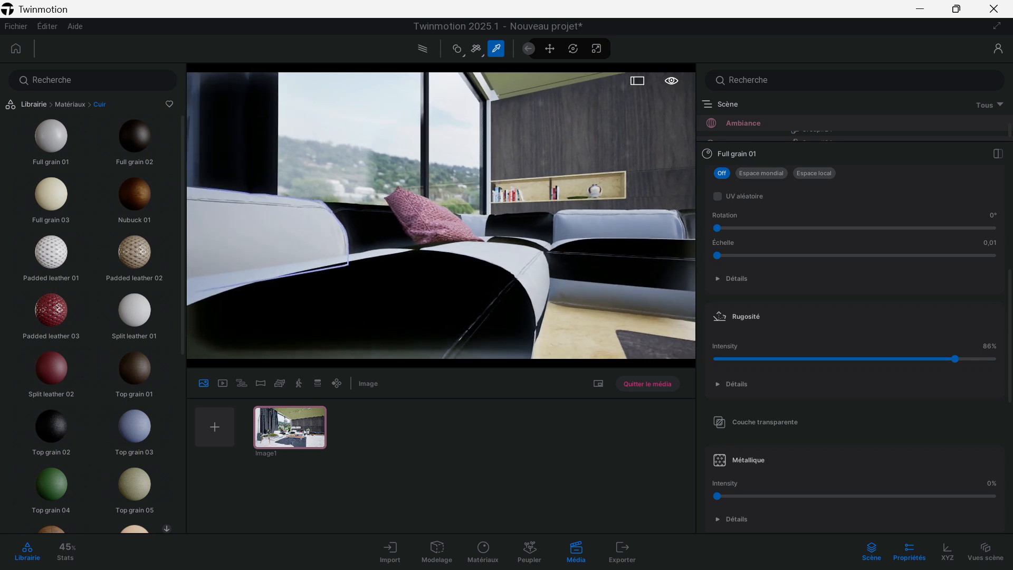
Set the black patches' leather roughness to 100% and check the whole sofa
scroll(401, 299, down, 3)
scroll(401, 300, up, 1)
scroll(400, 300, down, 1)
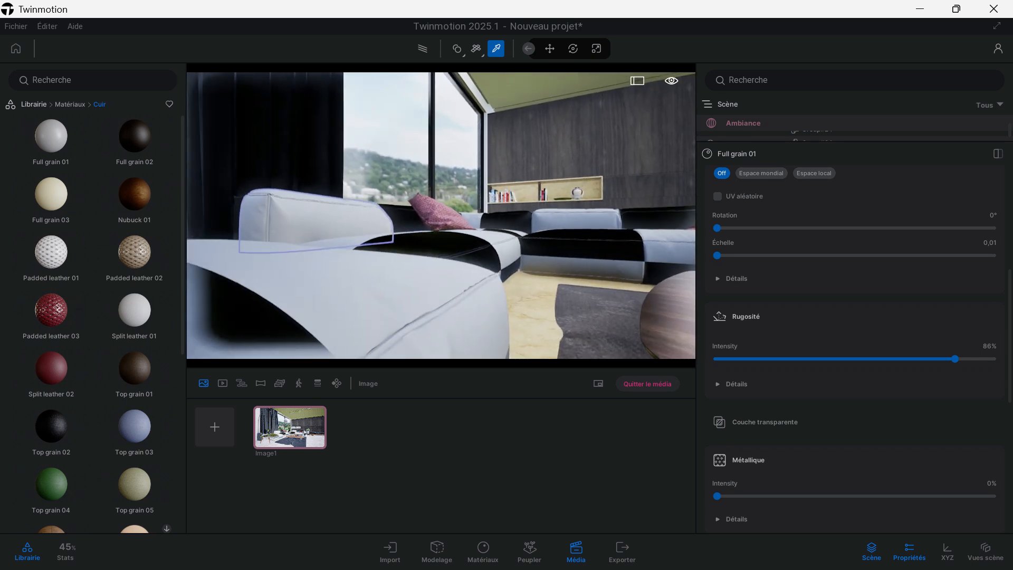
drag(953, 359, 994, 359)
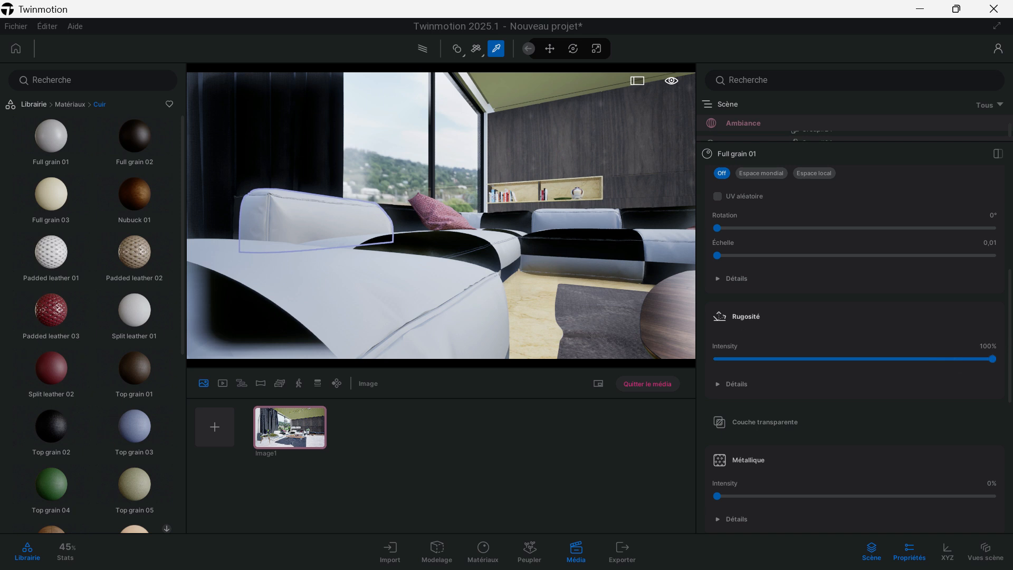
scroll(461, 292, down, 3)
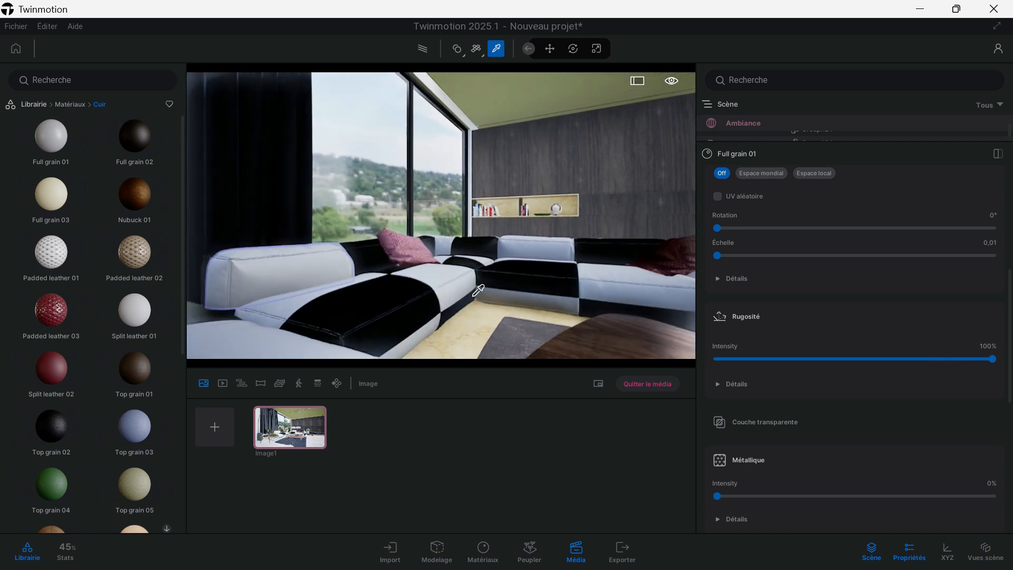
scroll(460, 293, up, 1)
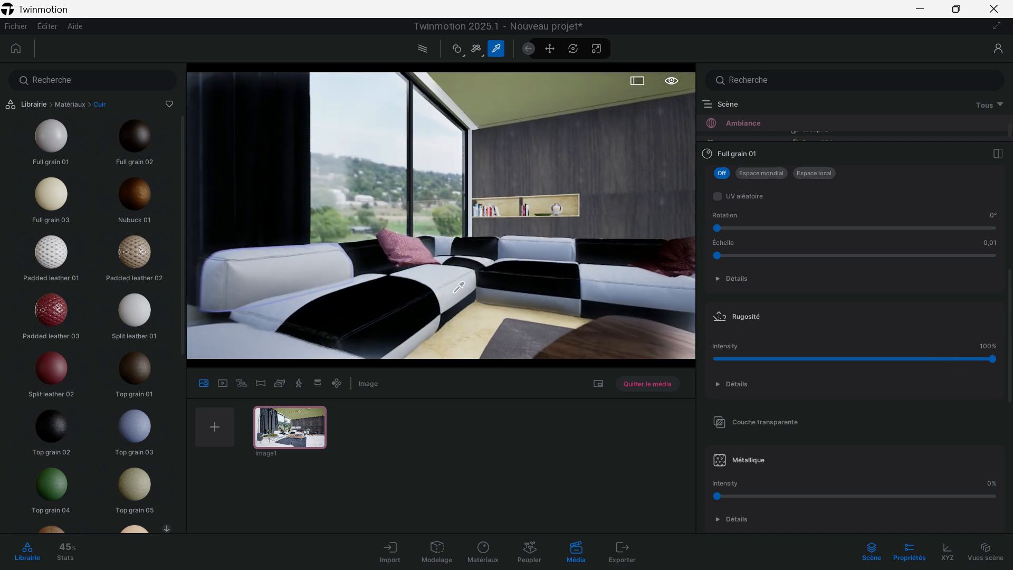
middle_drag(458, 280, 462, 295)
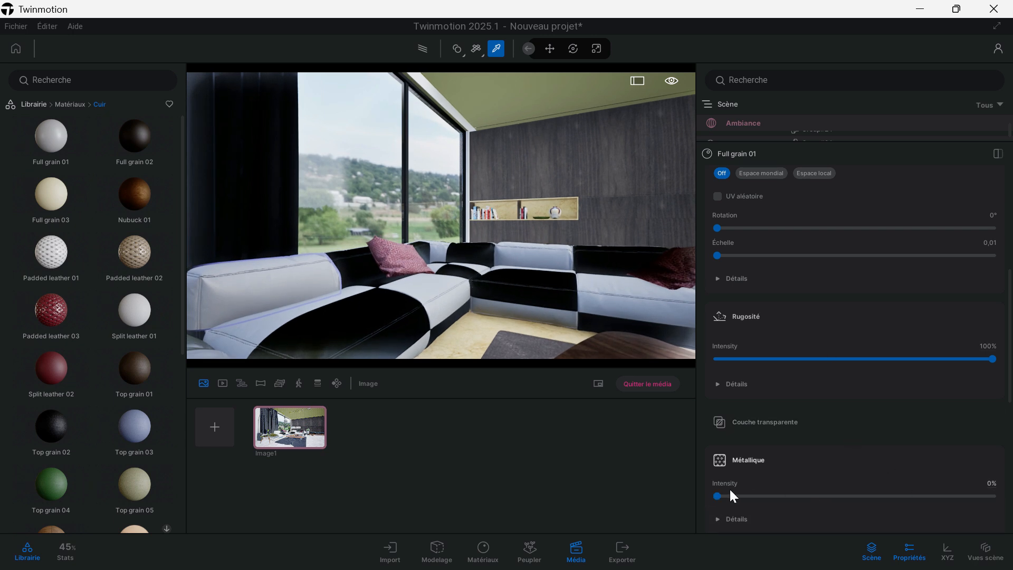
Pick the Fabric_H01_8cm material on the red cushion near the window and set its brightness to 20%
scroll(374, 289, up, 2)
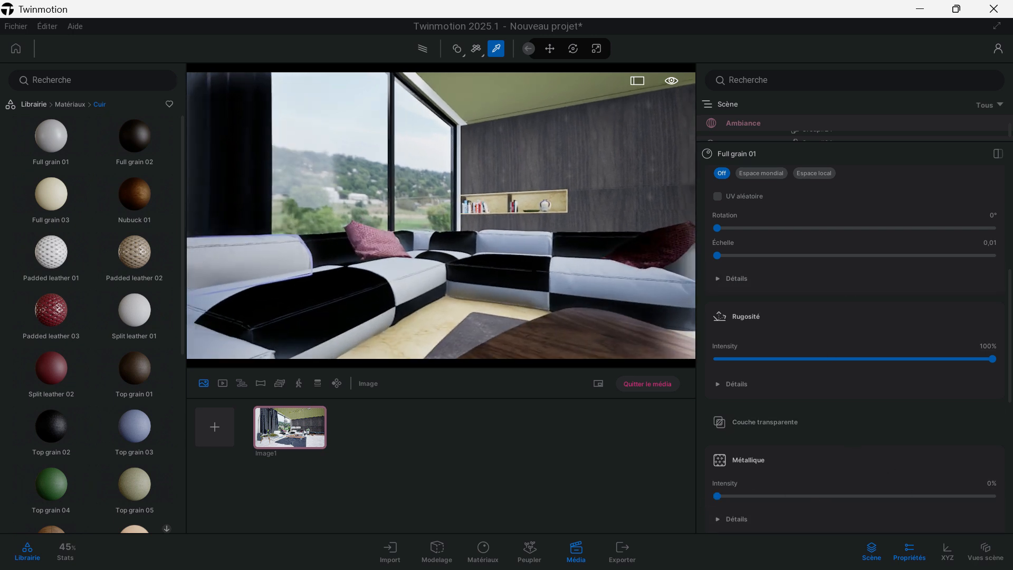
scroll(369, 291, up, 2)
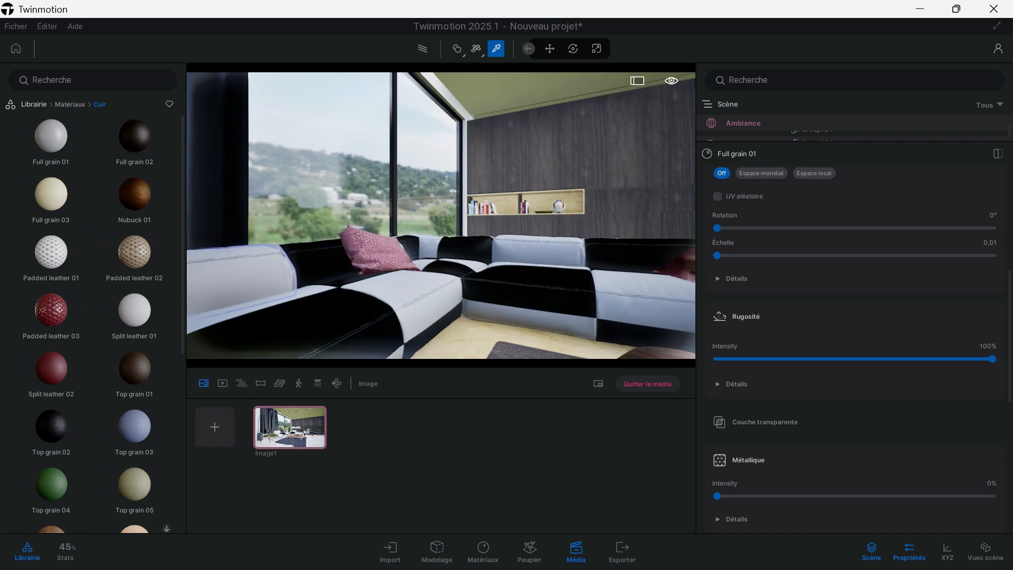
scroll(362, 291, up, 2)
click(318, 276)
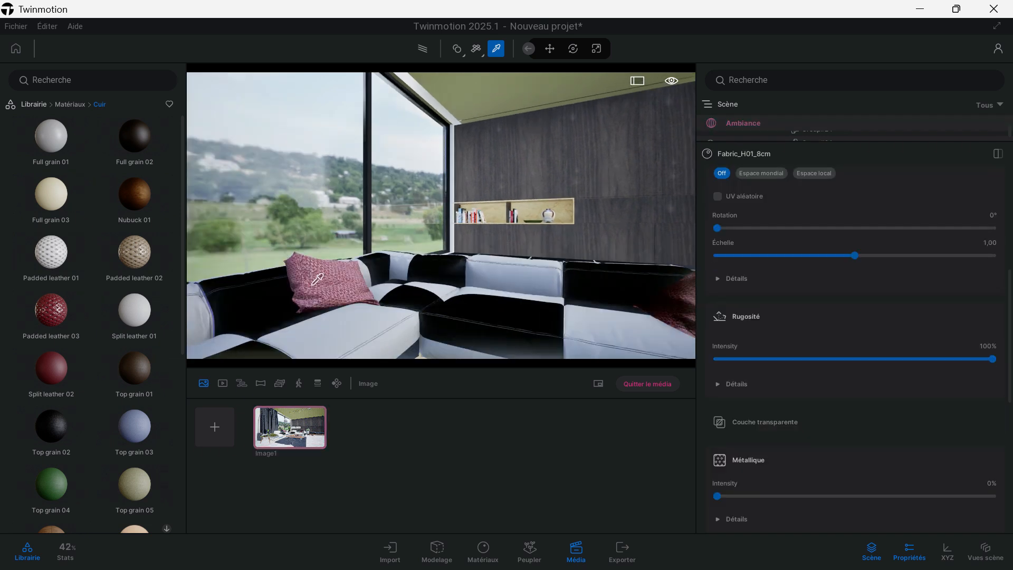
scroll(318, 276, up, 2)
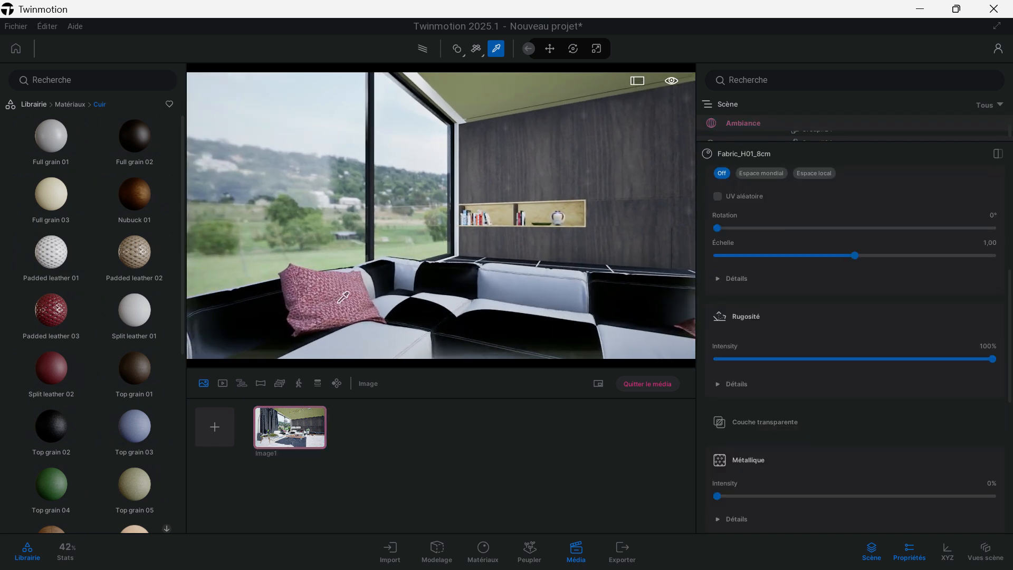
scroll(869, 276, up, 4)
scroll(869, 278, up, 2)
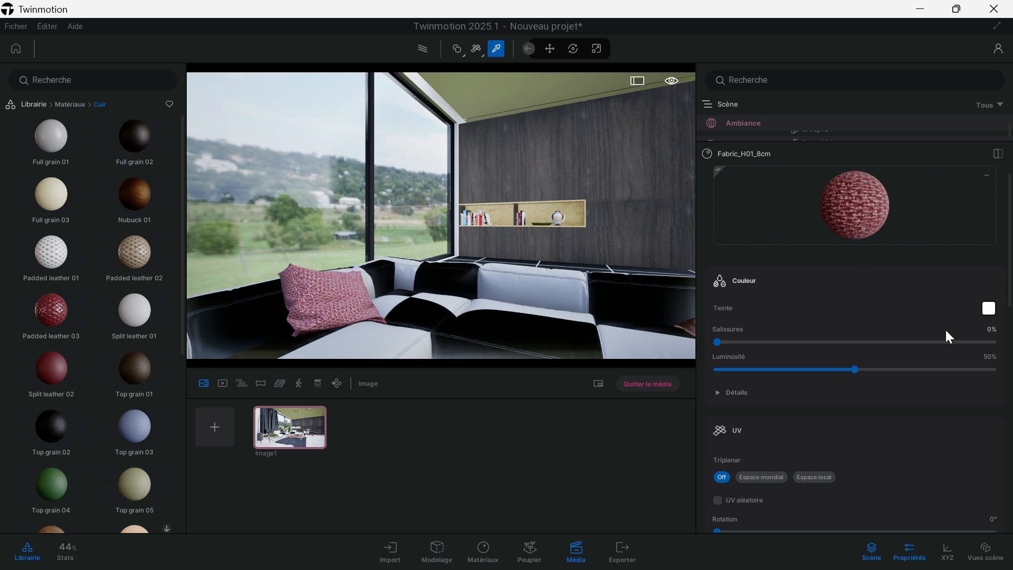
click(794, 369)
drag(788, 368, 773, 368)
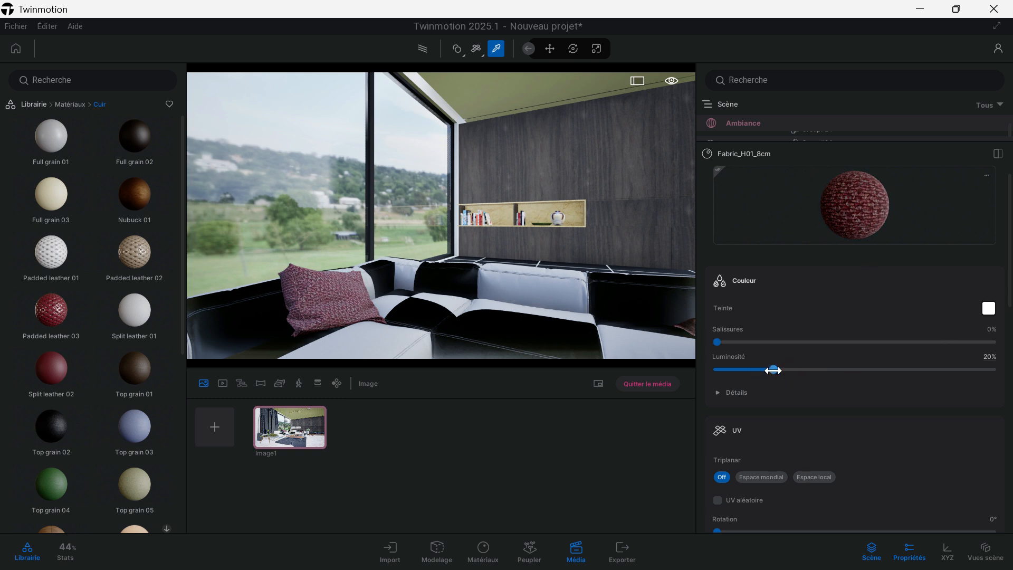
Set the cushion fabric's triplanar mapping to local space and its UV scale to 0.32
scroll(379, 312, up, 6)
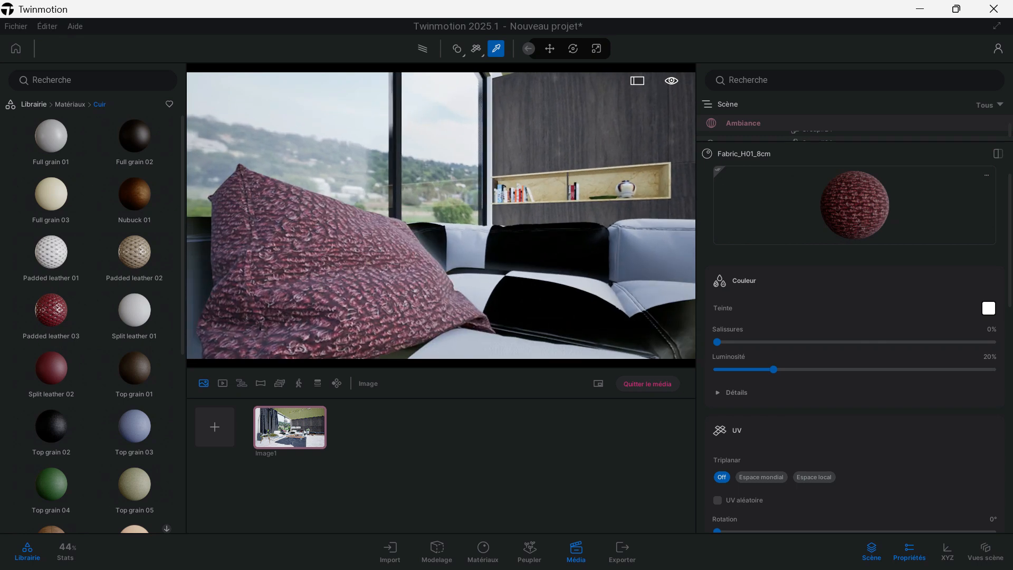
scroll(796, 406, down, 2)
click(803, 410)
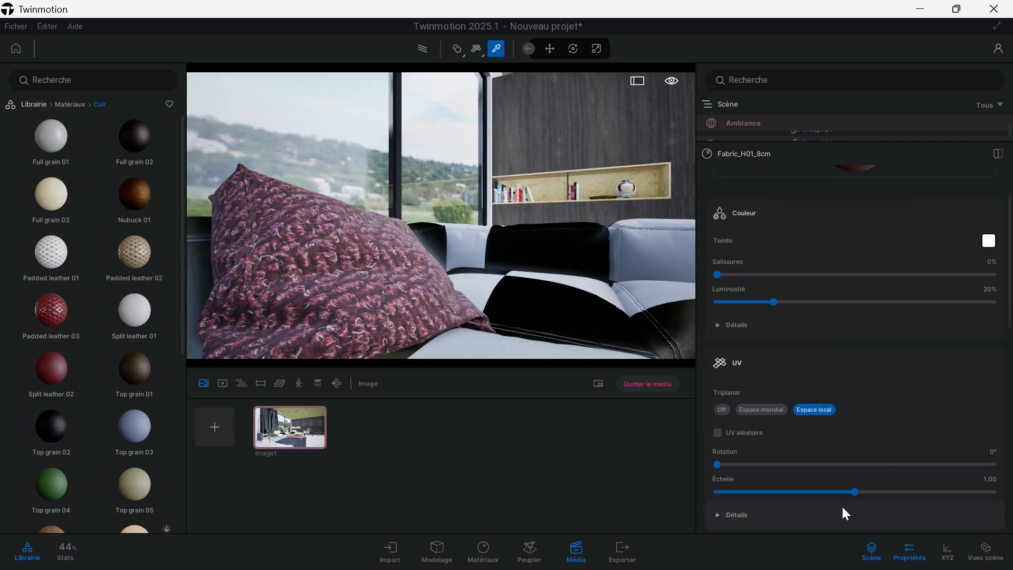
drag(856, 492, 751, 490)
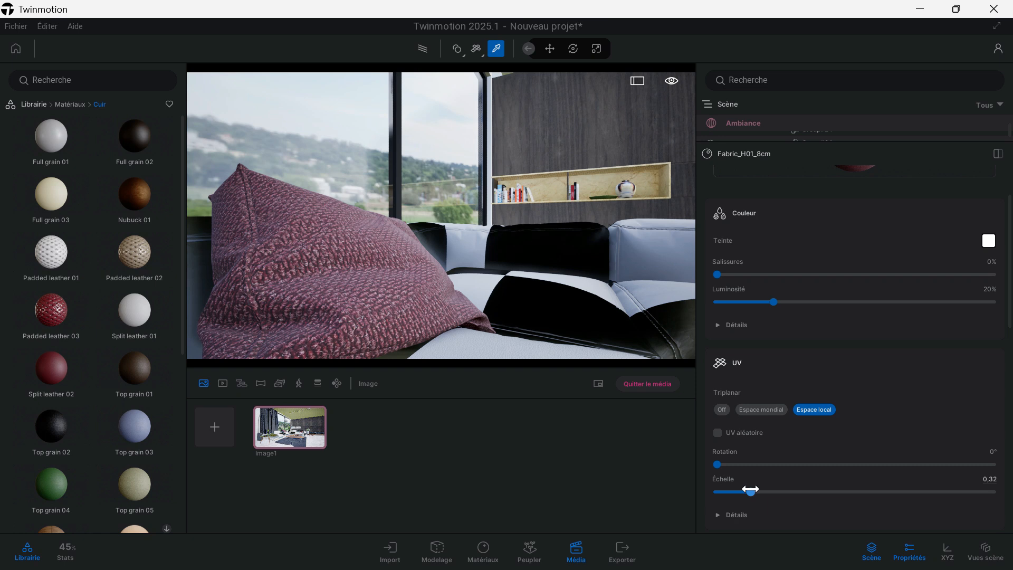
Examine the cushion's weave from several distances and review the fabric's color, UV, roughness, metallic and normal settings
scroll(385, 278, down, 3)
right_drag(385, 278, 433, 268)
scroll(903, 397, down, 2)
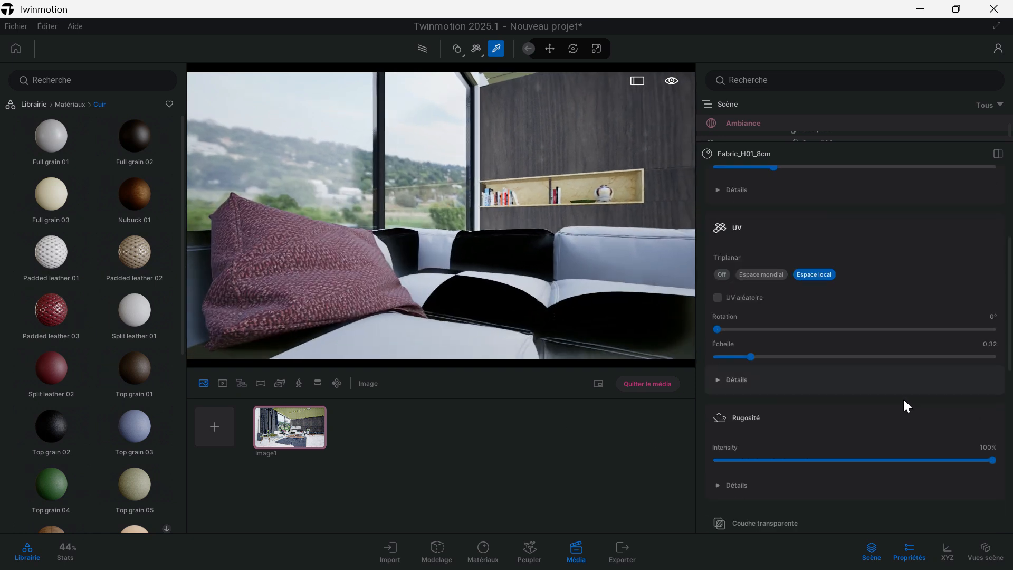
scroll(922, 352, up, 3)
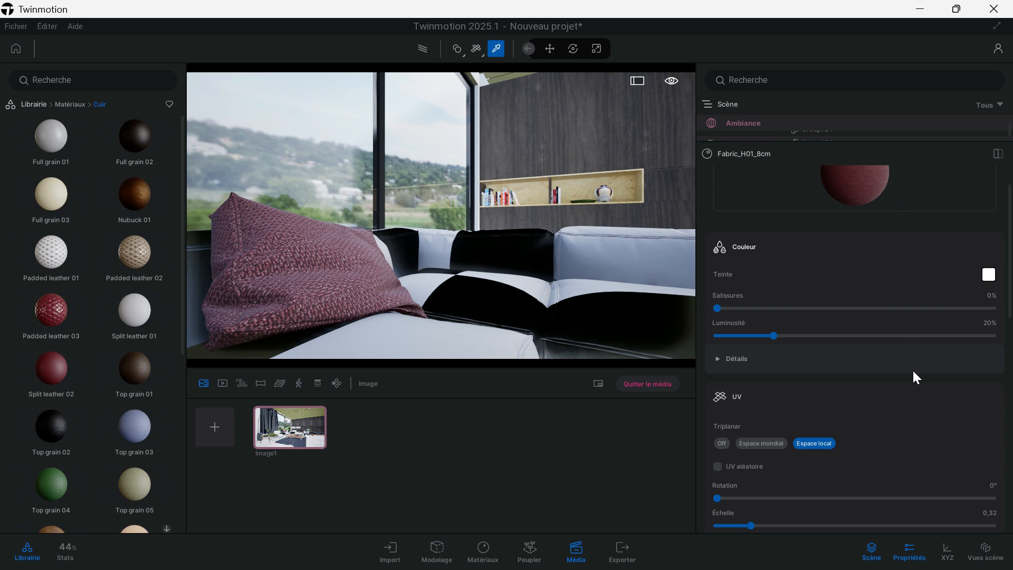
scroll(913, 383, down, 3)
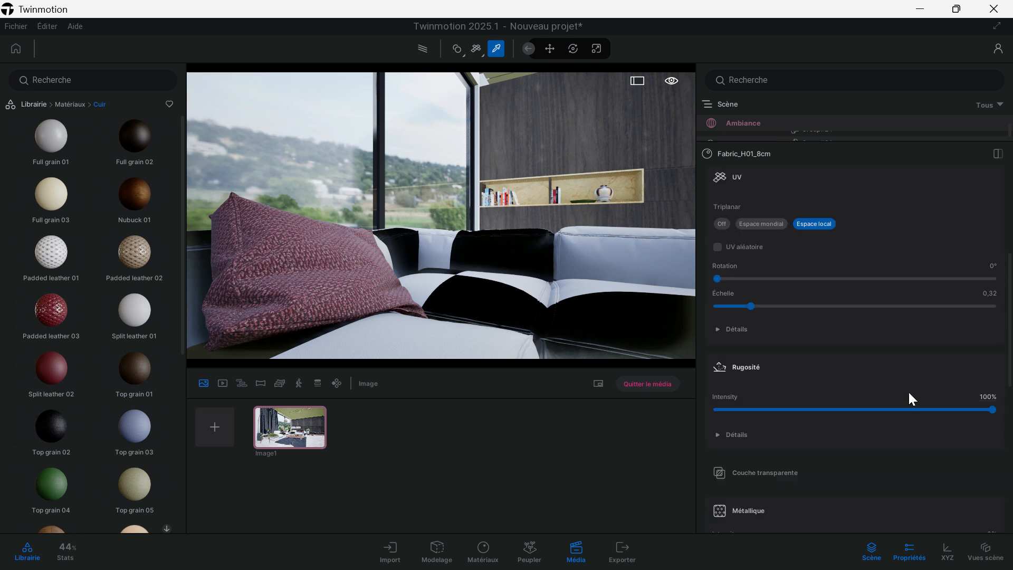
scroll(640, 269, down, 4)
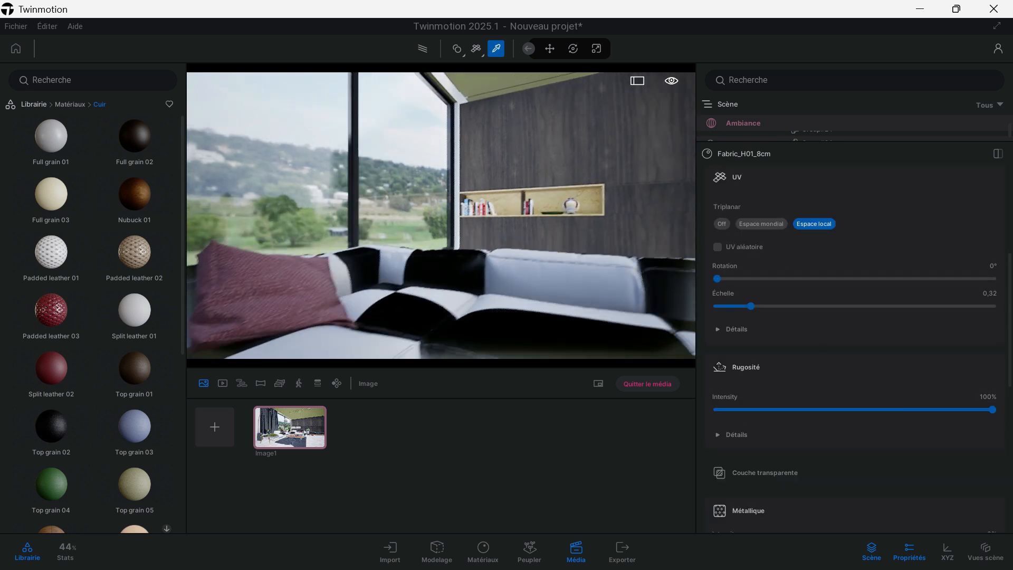
scroll(812, 381, down, 6)
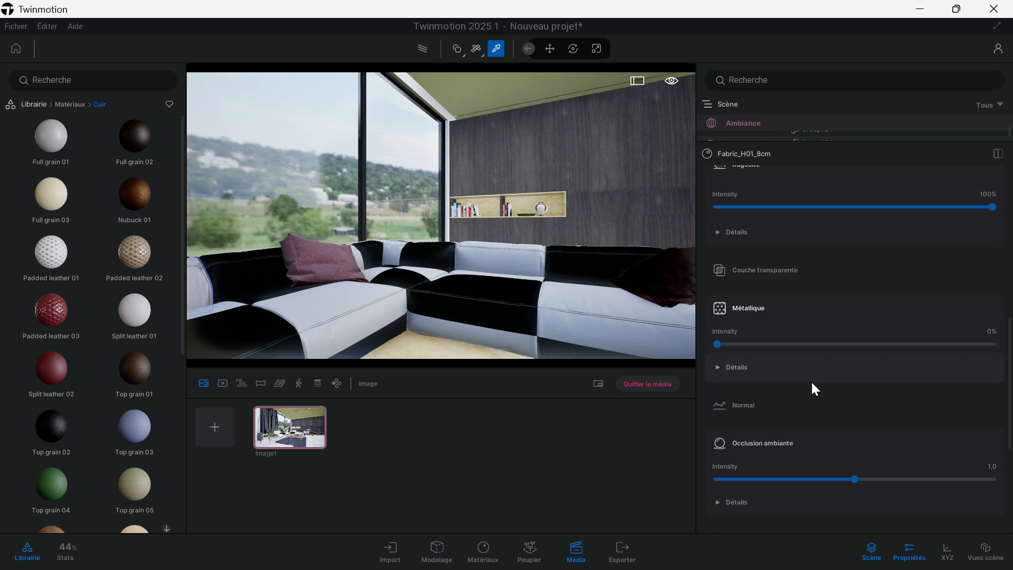
scroll(813, 372, up, 8)
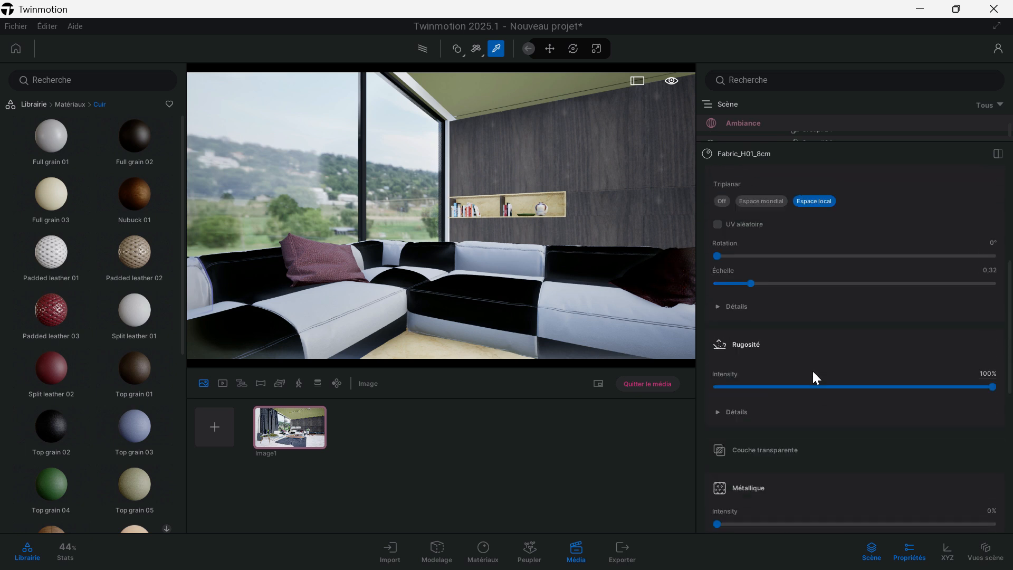
scroll(819, 355, up, 2)
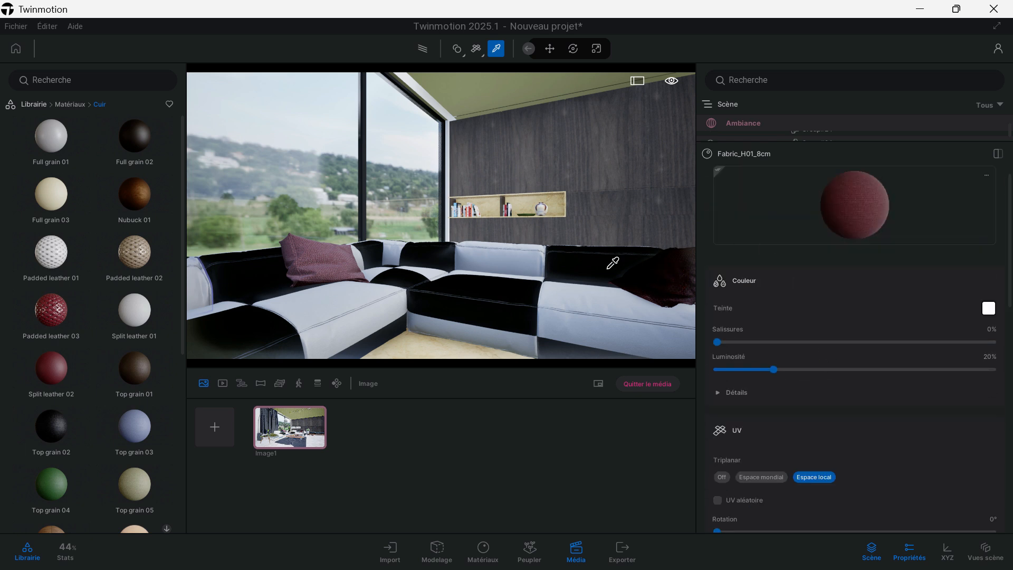
Delete the cushion at the far end from the window and select the remaining cushion on the sofa
key(Escape)
click(652, 294)
key(Delete)
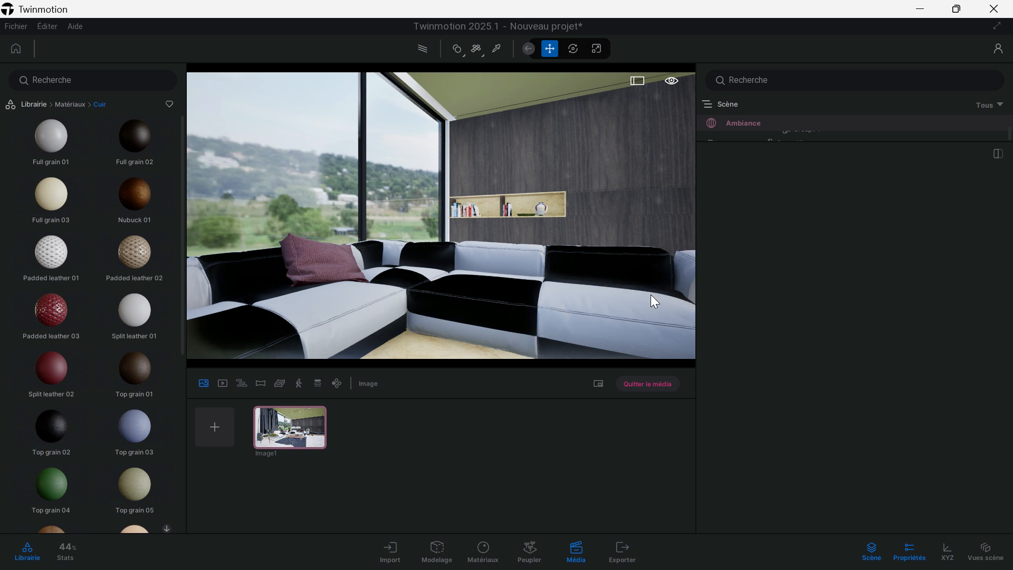
click(323, 270)
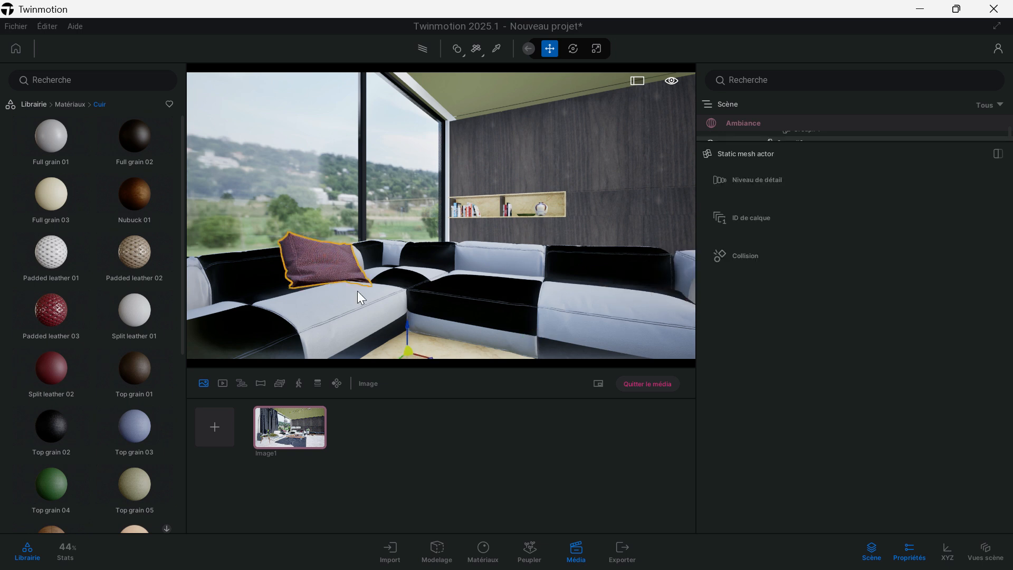
Move the window-side cushion's pivot onto the cushion itself and adjust the cushion's position on the sofa
click(528, 49)
click(650, 48)
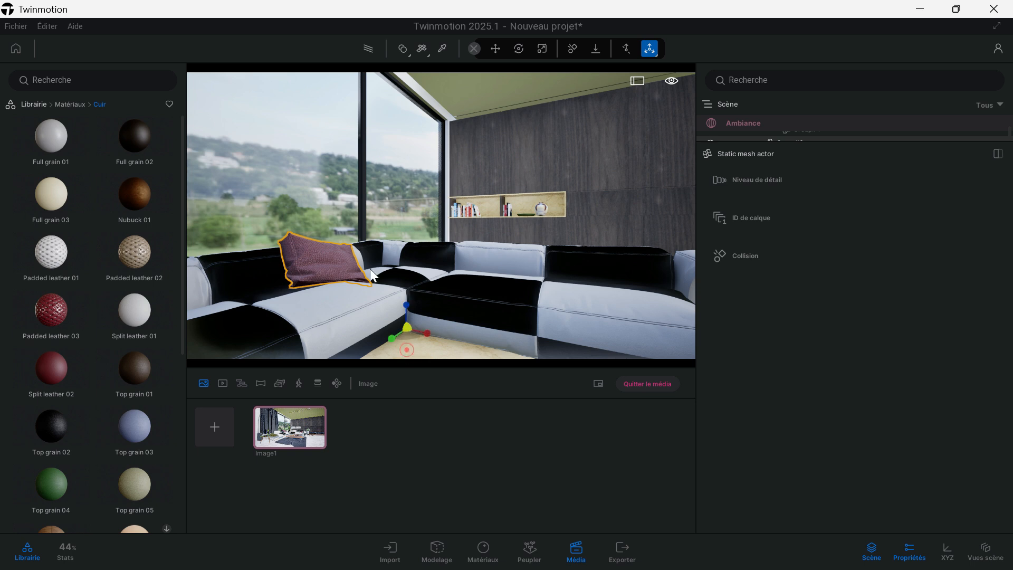
drag(407, 310, 327, 260)
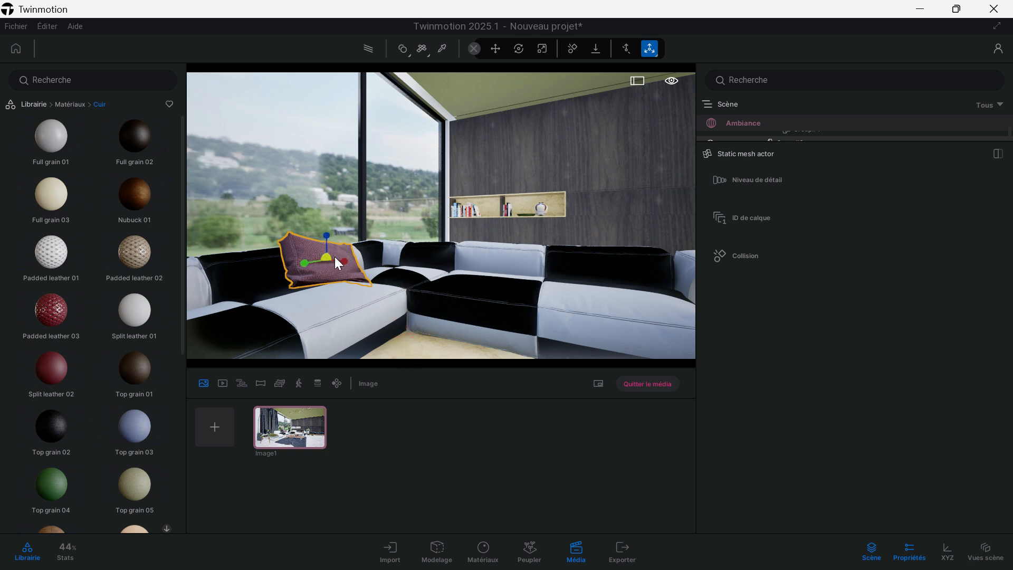
click(495, 47)
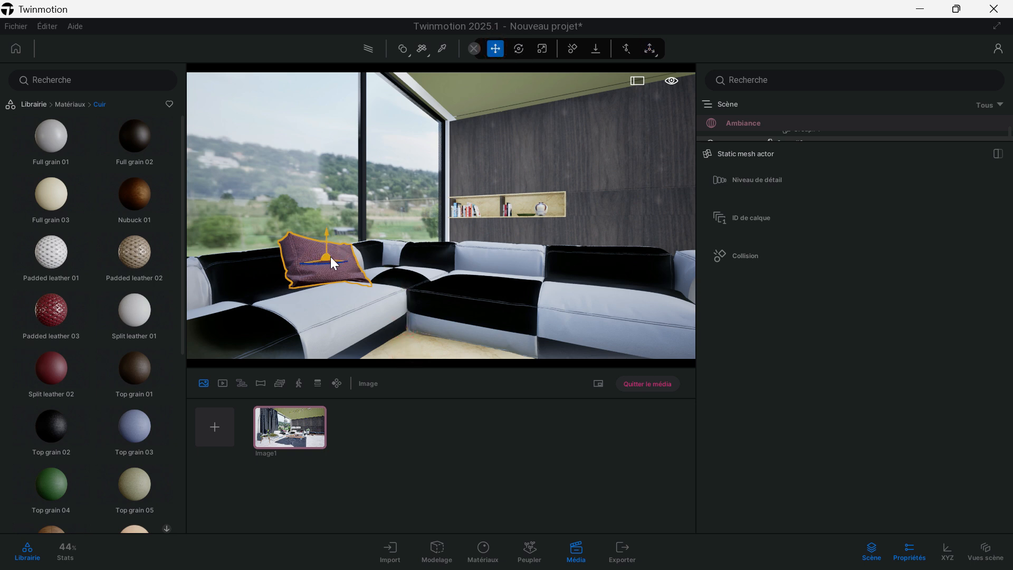
right_drag(360, 260, 341, 249)
middle_drag(341, 249, 369, 264)
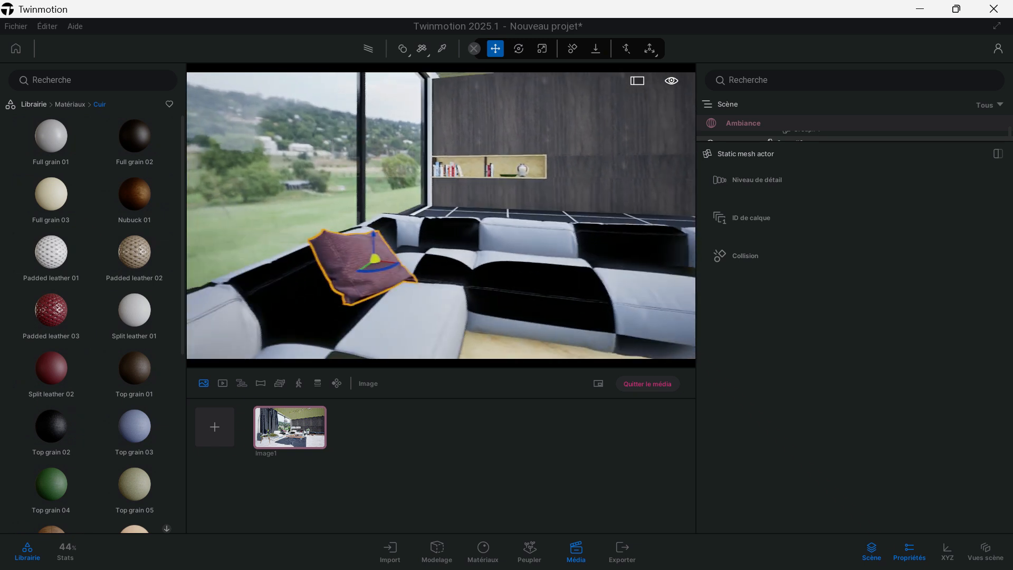
drag(322, 251, 312, 250)
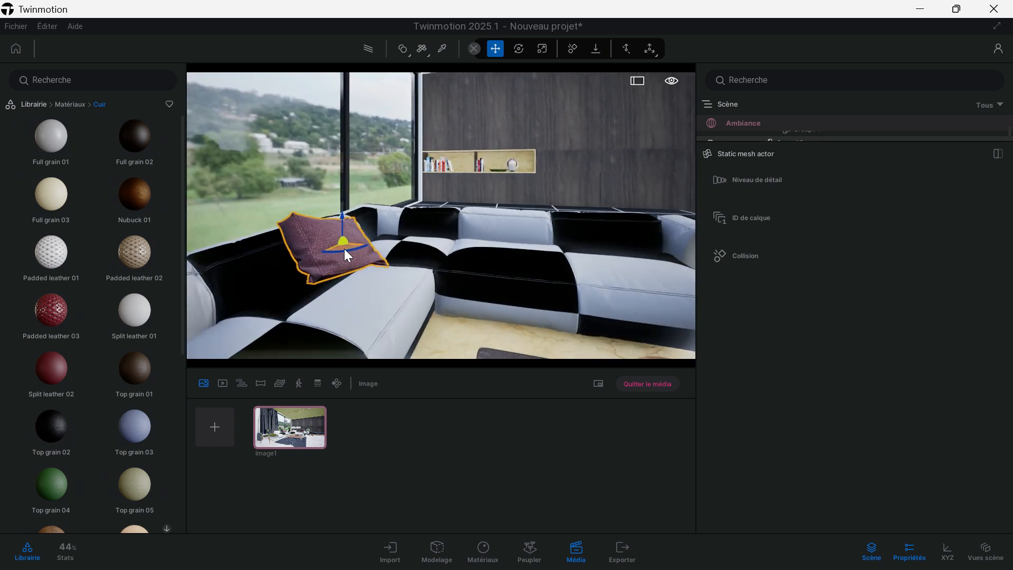
Copy the cushion to the other end of the sofa as one instance with a spacing of 2.02 m
click(628, 238)
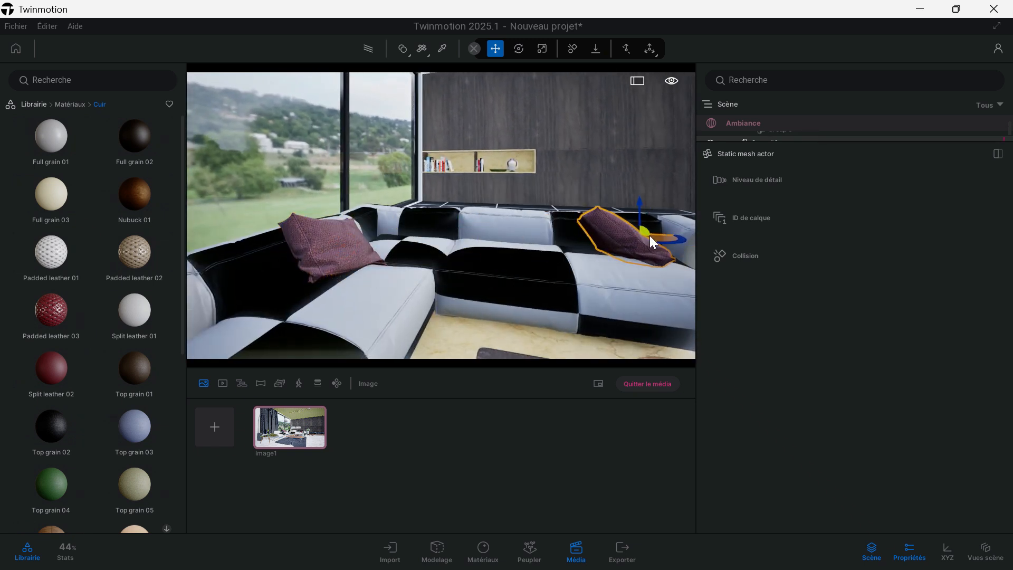
alt+drag(651, 236, 545, 302)
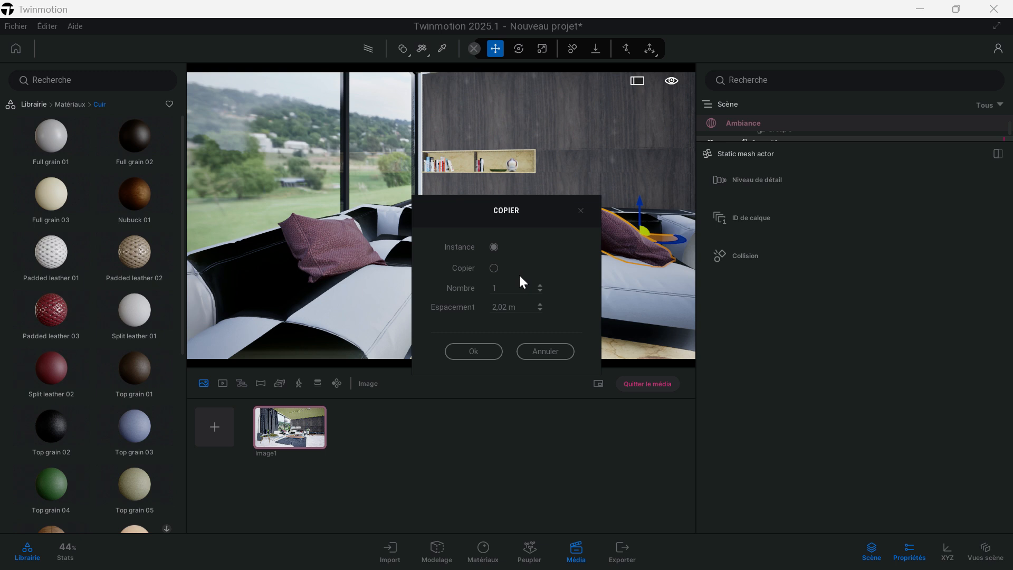
click(485, 349)
Rotate the copied cushion 90° about its vertical axis and move it against the sofa's backrest
shift+middle_drag(635, 246, 657, 220)
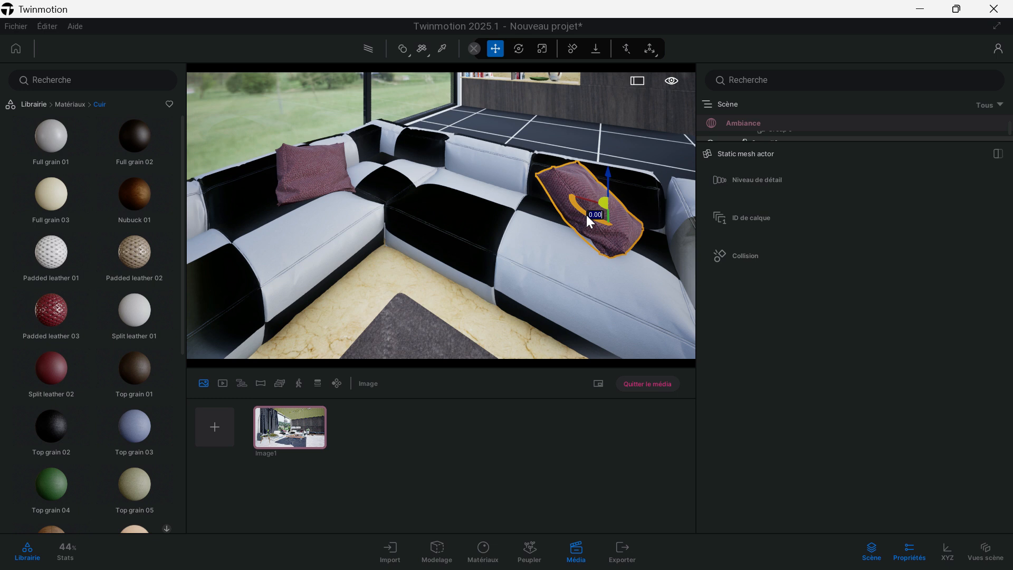
text(90)
key(Return)
middle_drag(542, 229, 606, 285)
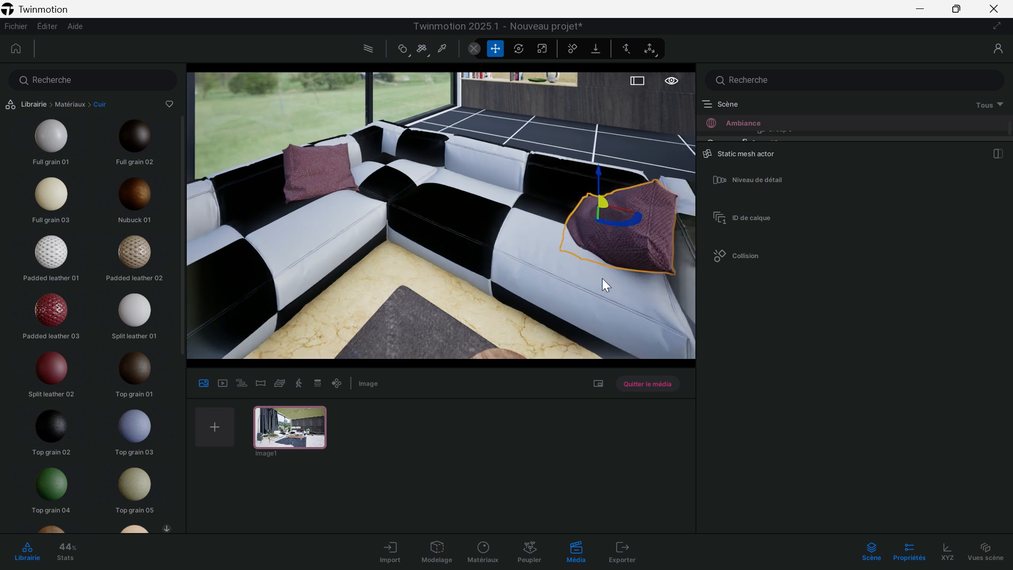
drag(605, 285, 572, 242)
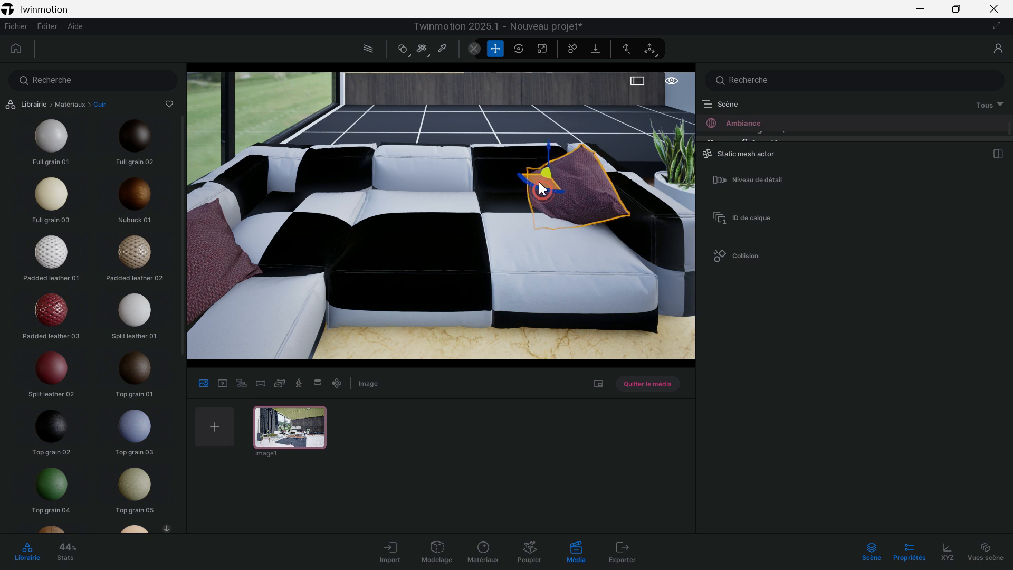
drag(530, 183, 573, 206)
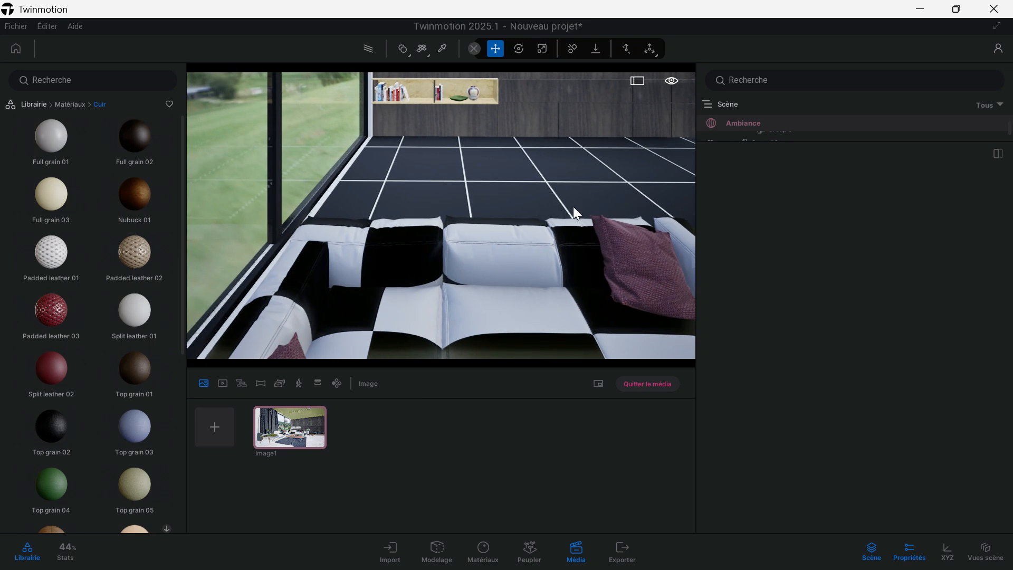
Tilt the copied cushion by about -10° and shift it slightly so it leans on the backrest, raised about 0.018
scroll(581, 232, up, 1)
drag(626, 260, 691, 258)
click(627, 268)
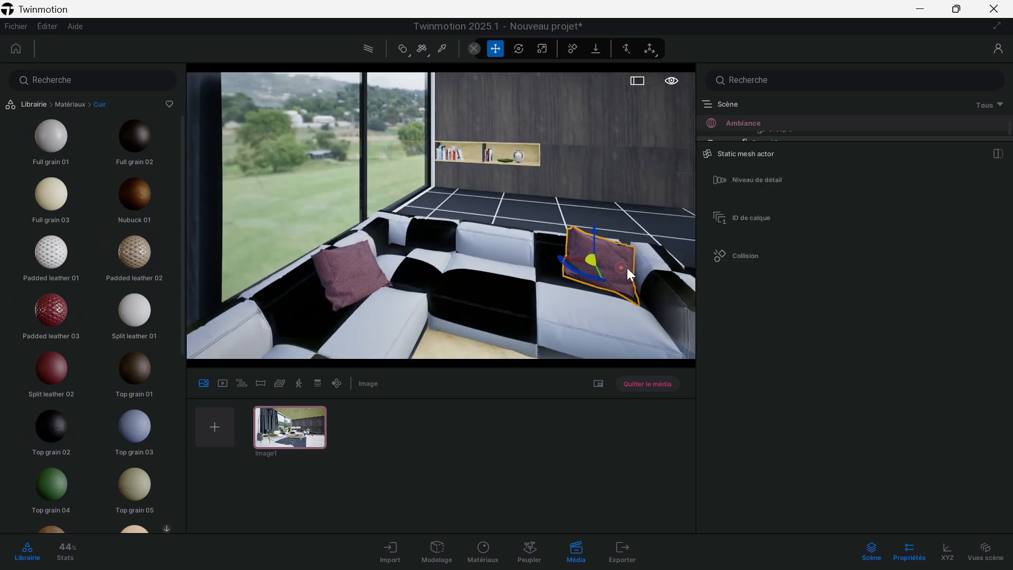
key(e)
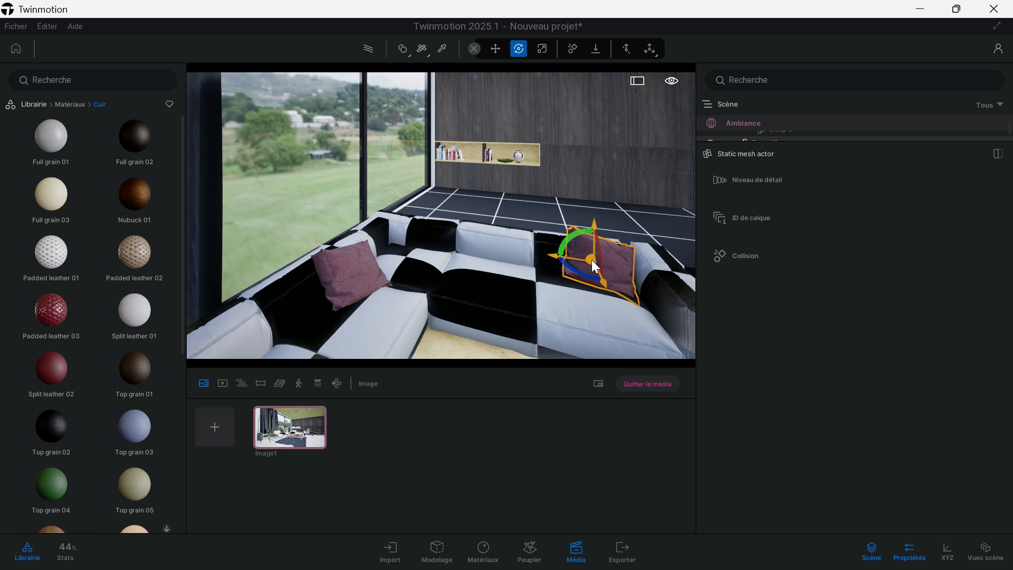
drag(565, 238, 562, 246)
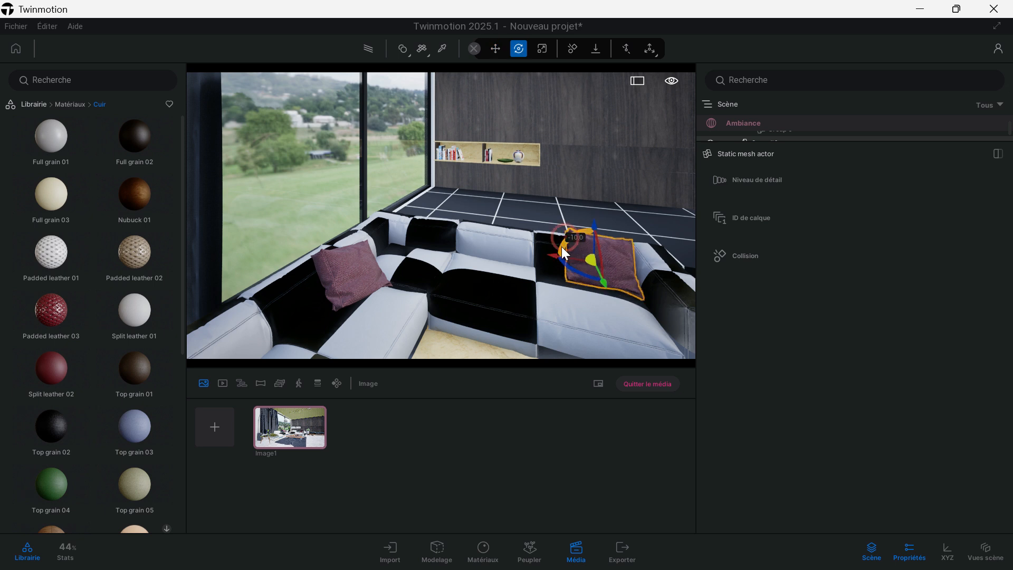
drag(596, 277, 591, 268)
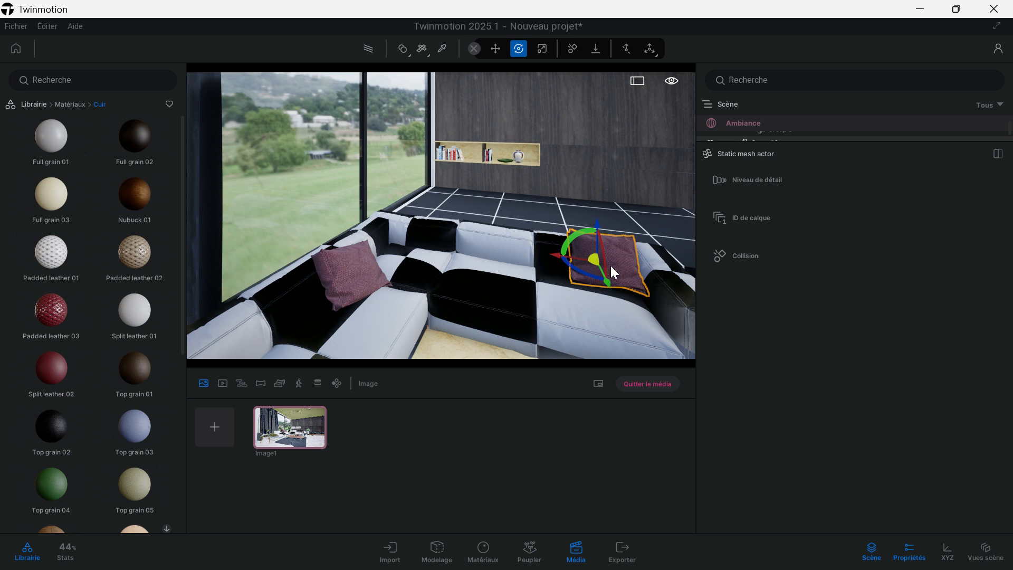
drag(605, 260, 593, 270)
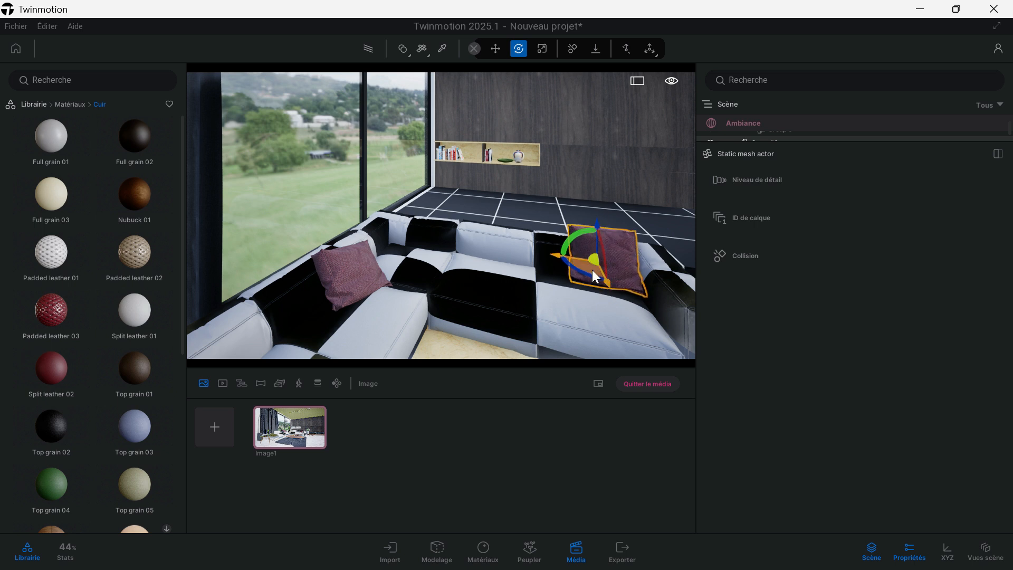
drag(598, 223, 598, 220)
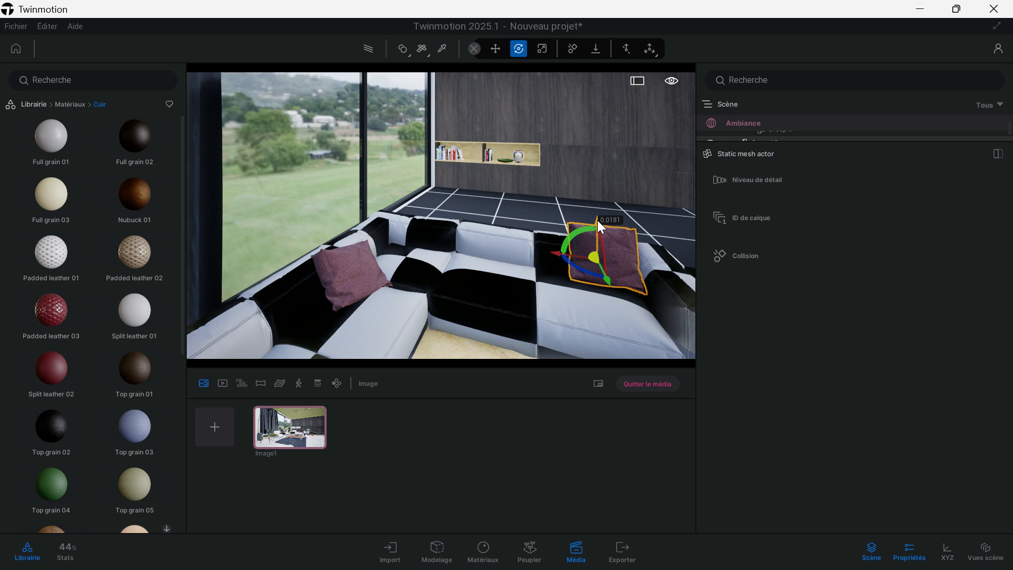
Fine-tune the copied cushion's horizontal position against the backrest at close range
scroll(596, 271, up, 5)
right_drag(602, 280, 463, 270)
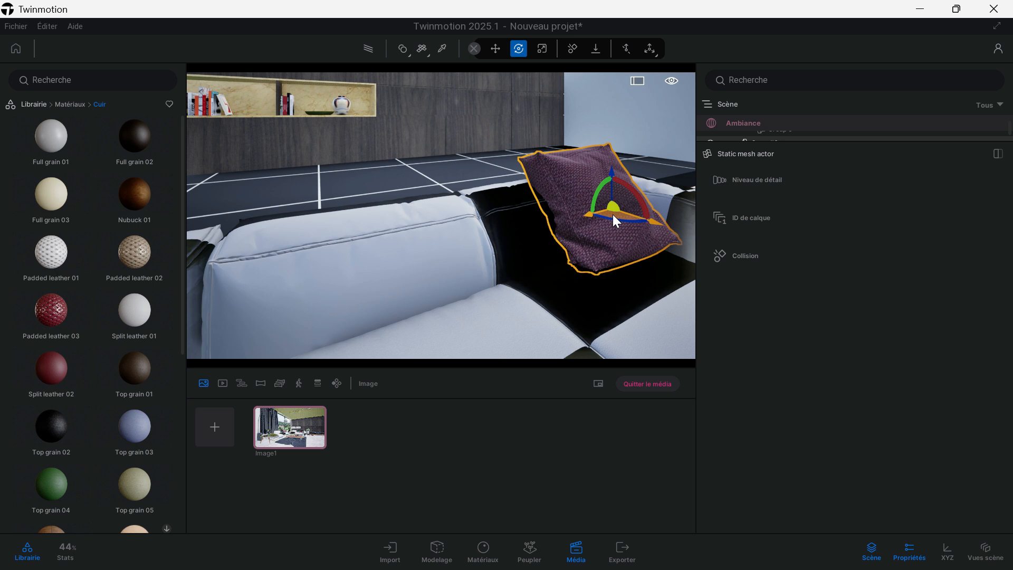
drag(653, 225, 666, 247)
right_drag(665, 246, 532, 321)
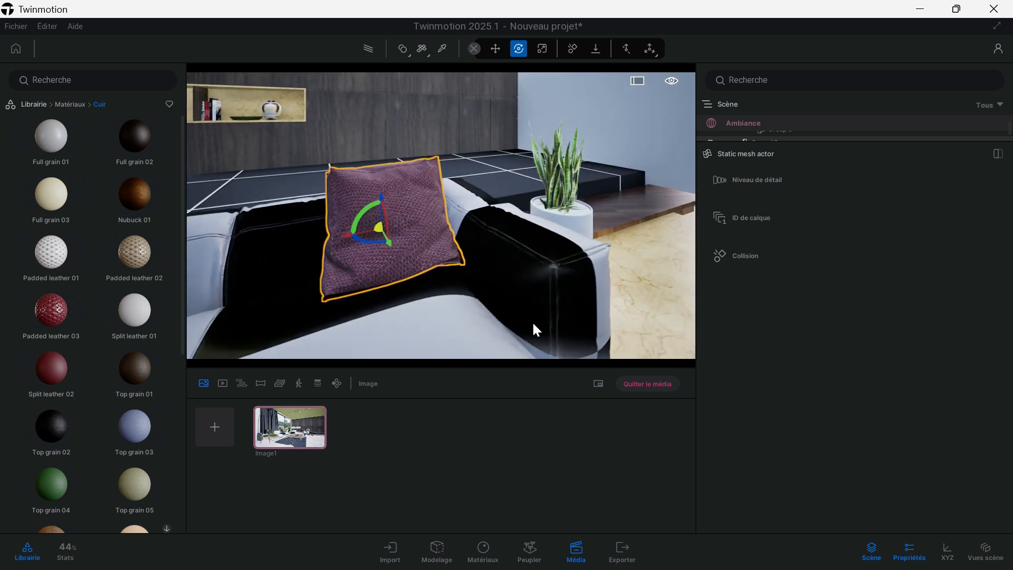
Restore the Image1 camera view, clear the selection and examine both cushions on the sofa from near and far
click(283, 438)
click(537, 232)
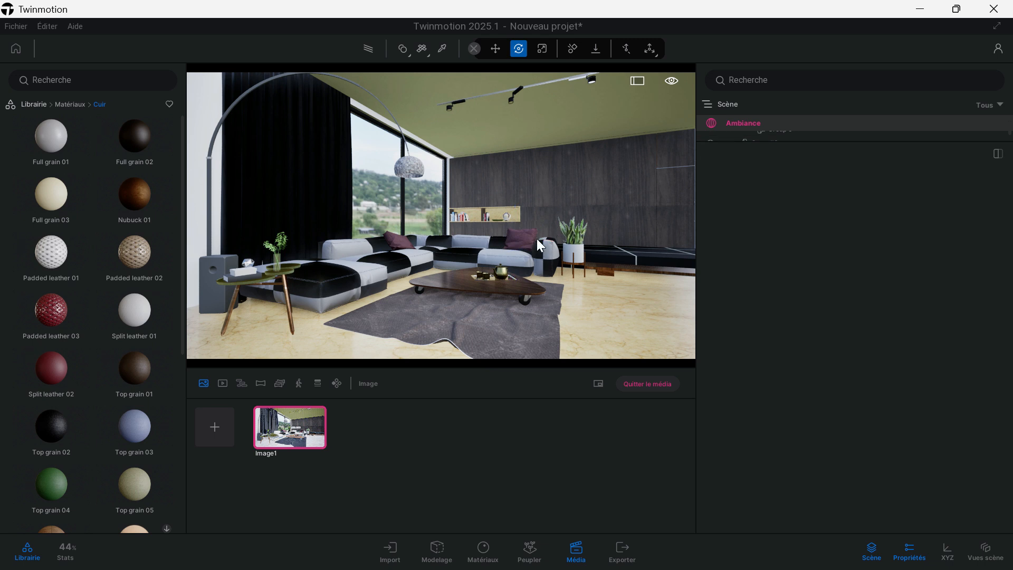
drag(517, 209, 519, 210)
key(Escape)
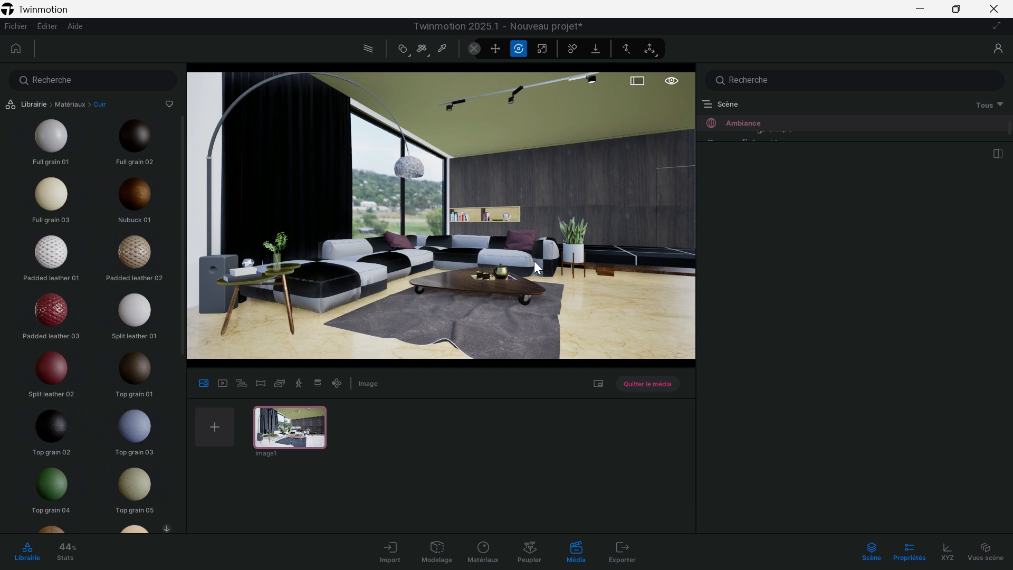
drag(532, 261, 390, 272)
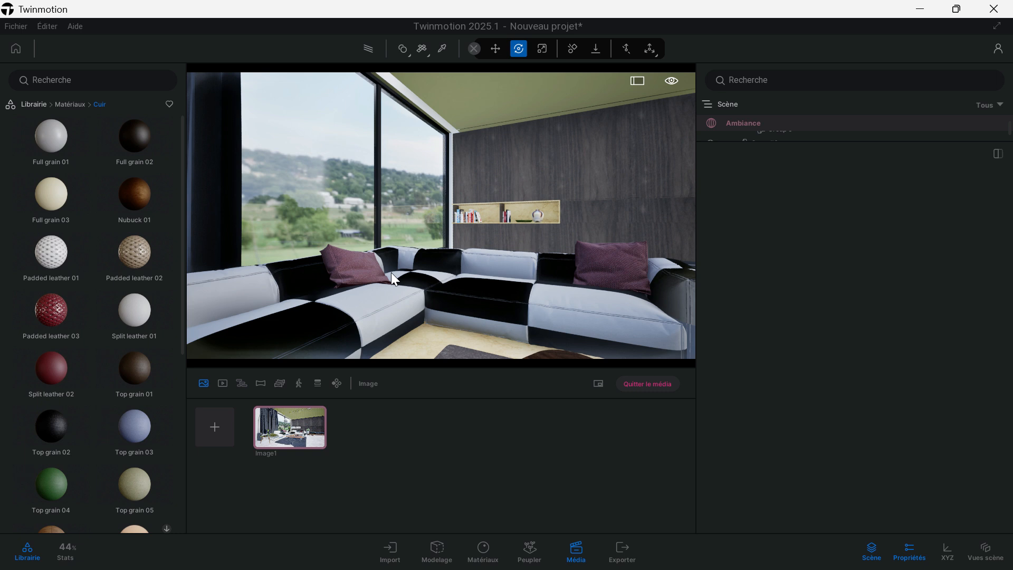
scroll(511, 309, down, 5)
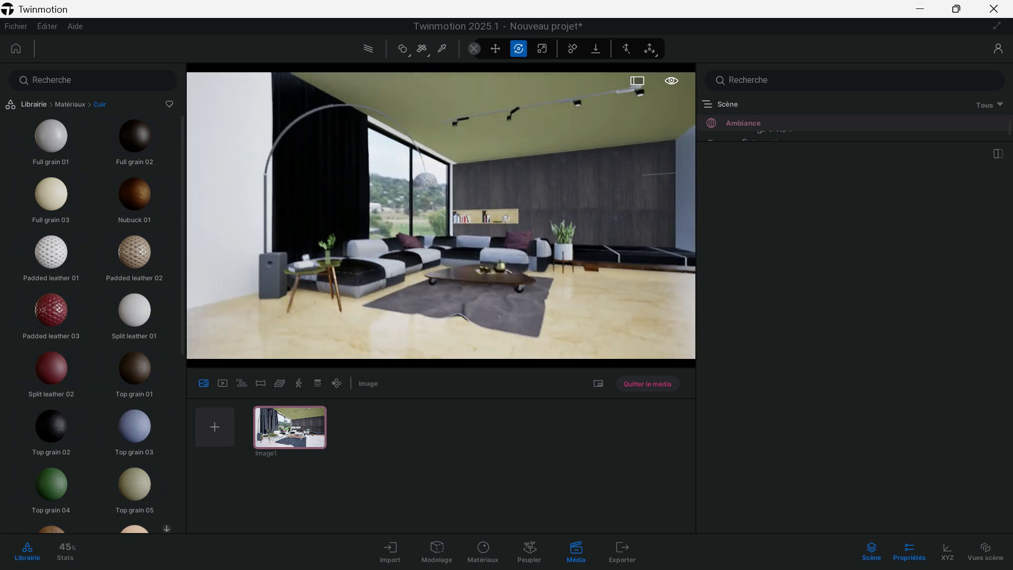
scroll(506, 306, up, 5)
scroll(259, 248, down, 3)
Pick the arc lamp base's material and open the Megascans Gun category of metal surfaces
click(443, 49)
click(299, 298)
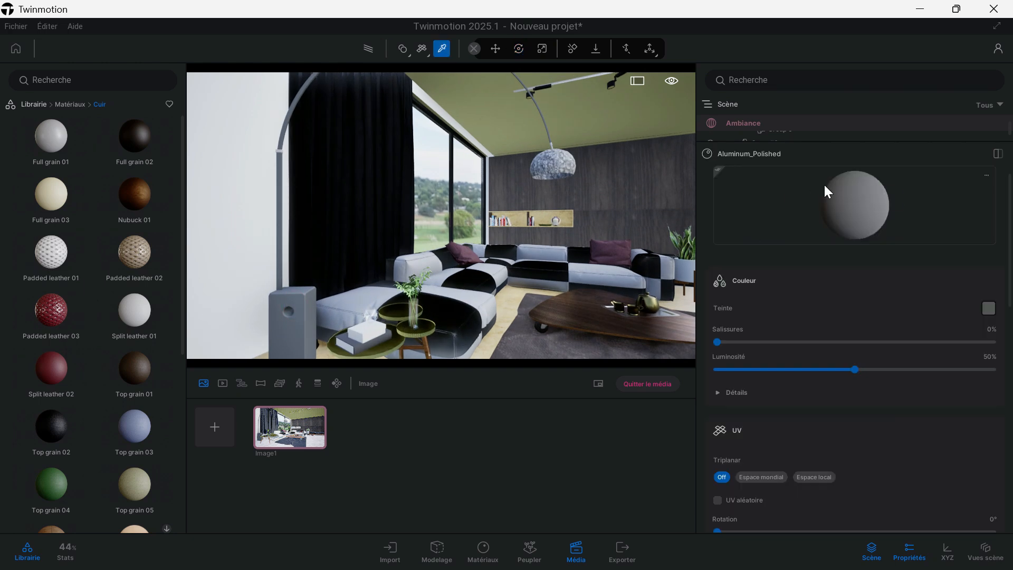
click(63, 104)
click(34, 104)
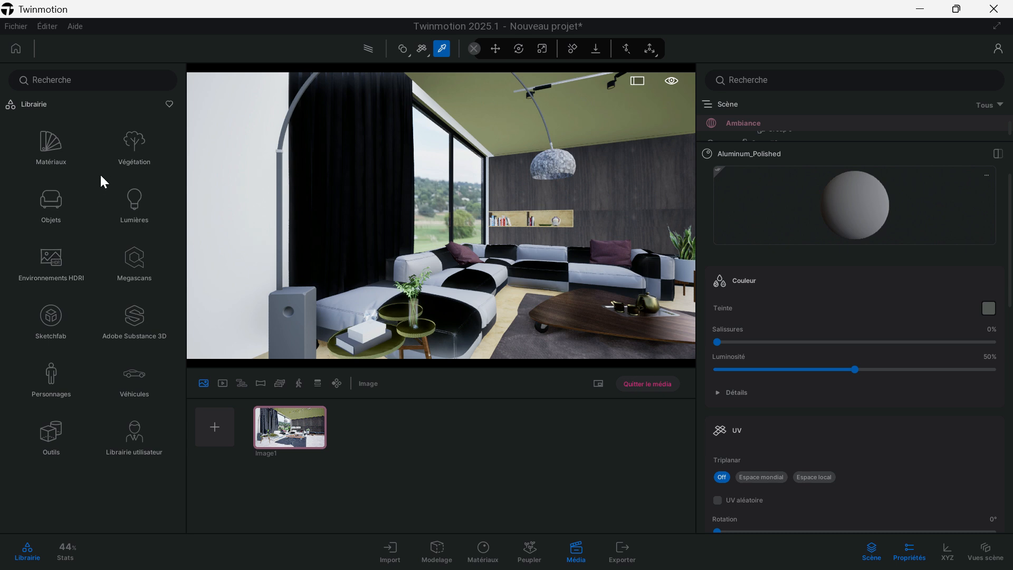
click(135, 260)
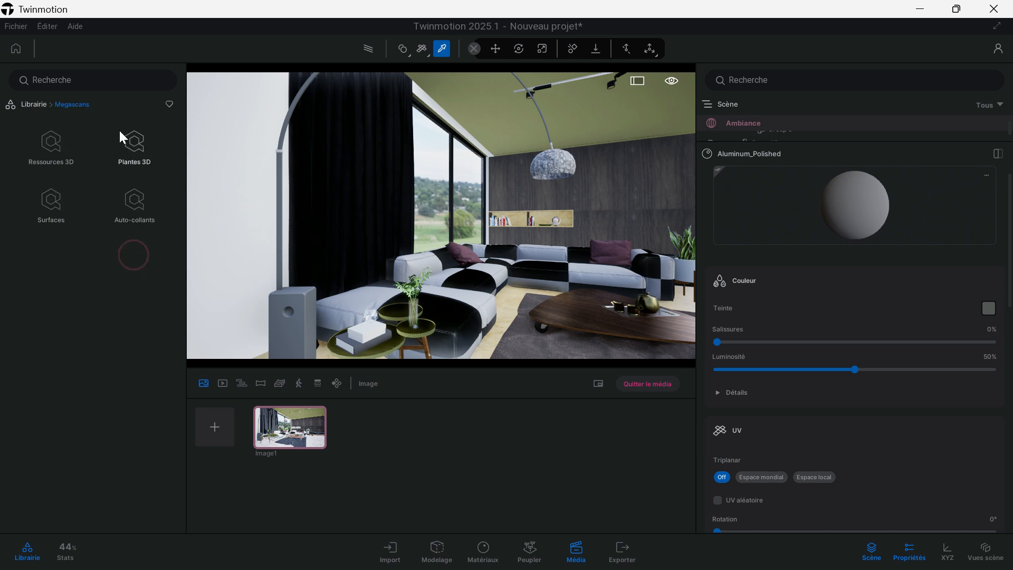
click(63, 203)
click(53, 147)
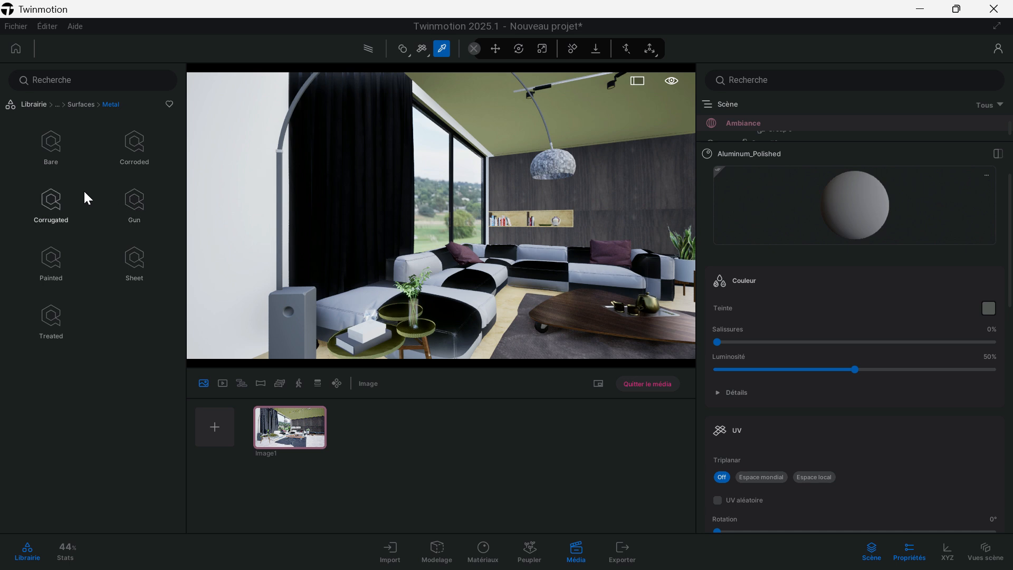
click(129, 194)
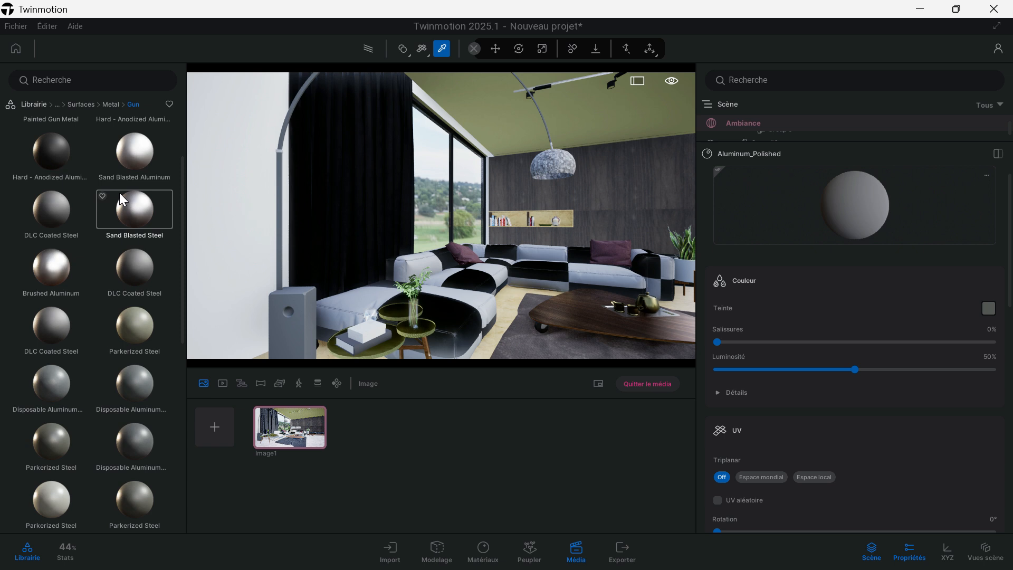
Apply the Brushed Steel surface to the arc lamp's base and pole, and review its UV, roughness and metallic settings
scroll(119, 193, up, 2)
scroll(119, 195, down, 10)
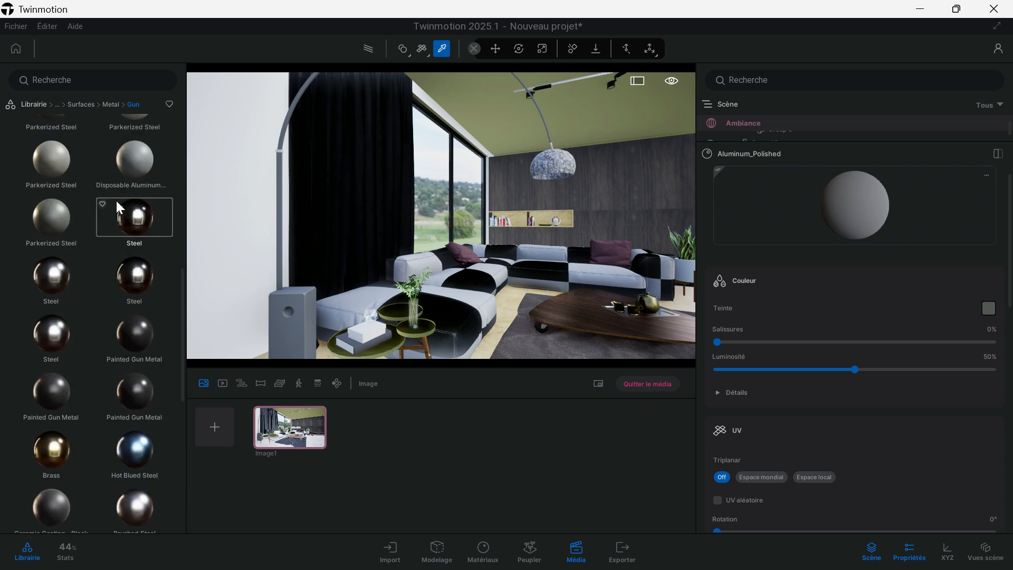
scroll(106, 204, down, 3)
mouse_move(135, 331)
mouse_down()
mouse_move(308, 331)
mouse_move(295, 336)
mouse_up()
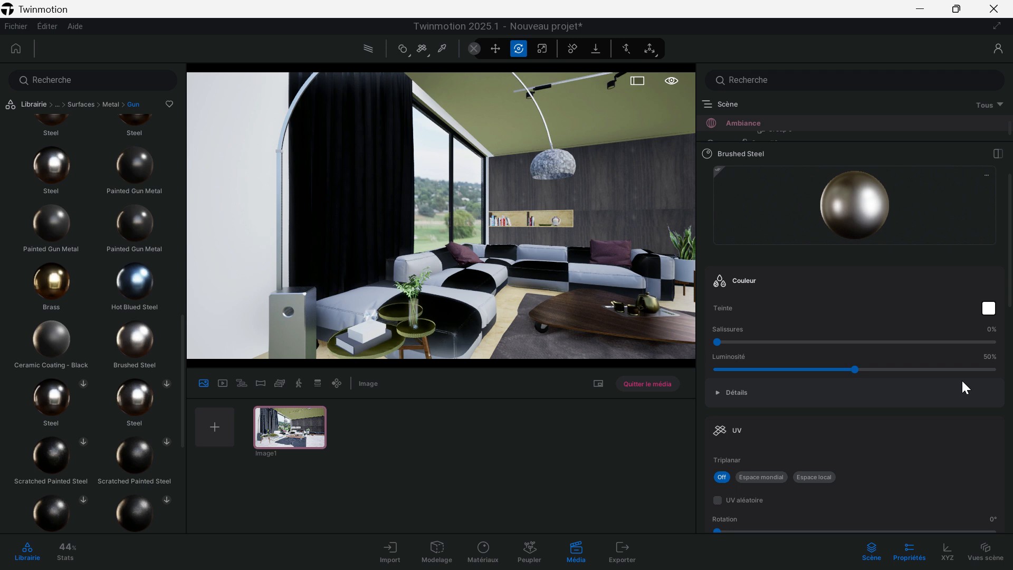
scroll(963, 382, down, 5)
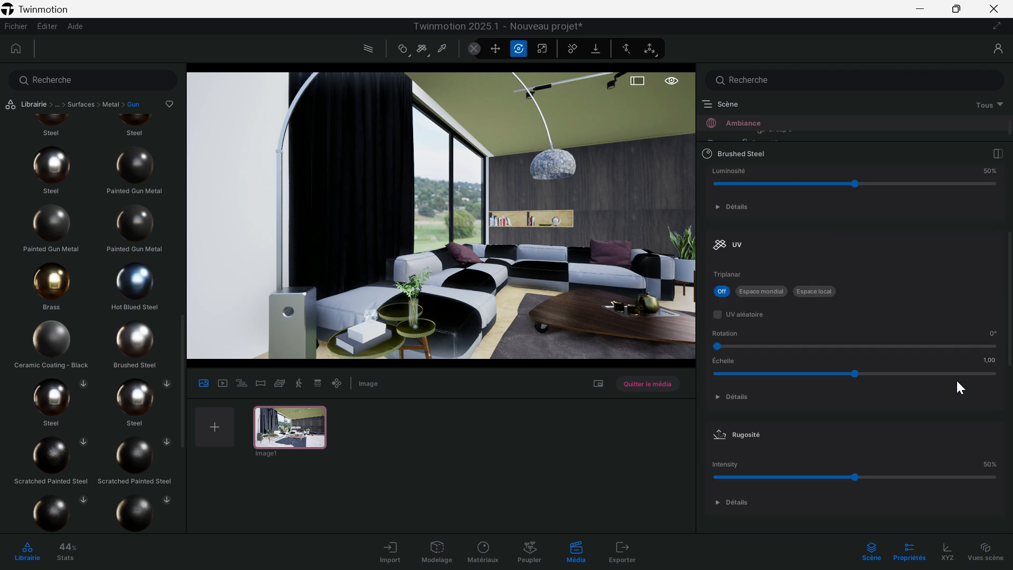
scroll(960, 387, down, 1)
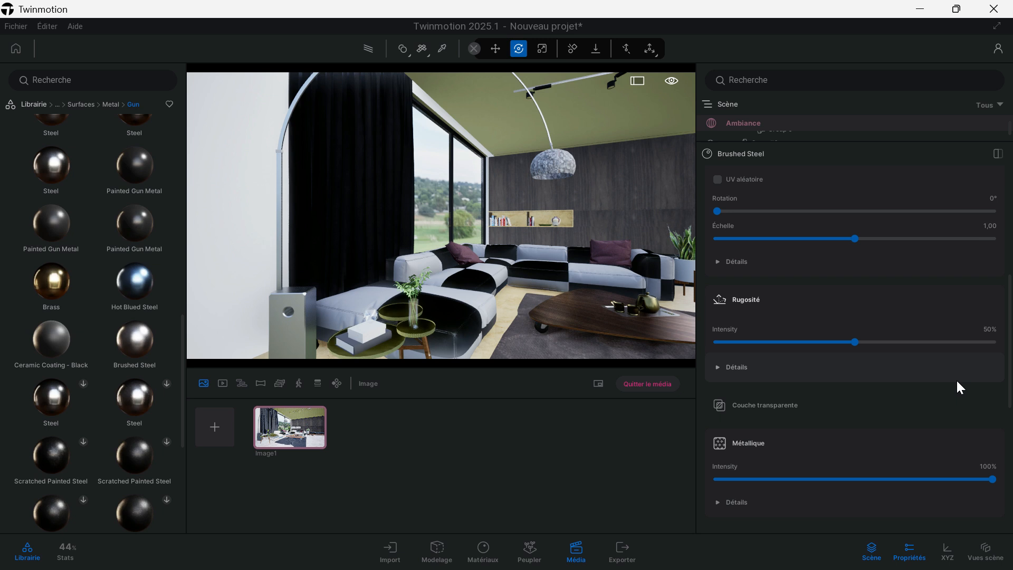
scroll(908, 369, down, 6)
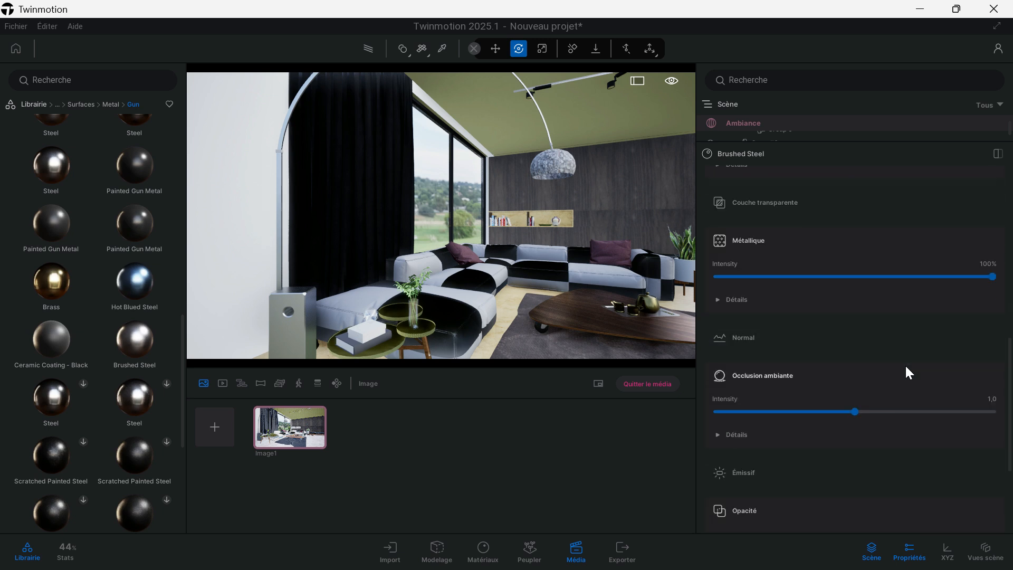
Pick the arc lamp shade's Iron_Dirty_20cm material and set its luminosity to 60%
middle_drag(246, 217, 514, 207)
key(Up)
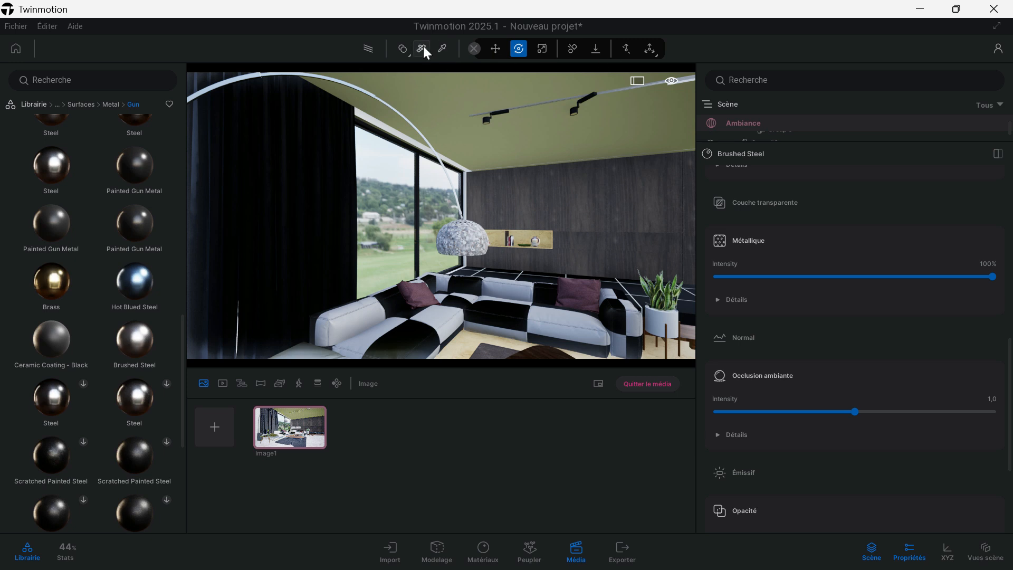
click(443, 49)
click(469, 240)
scroll(911, 344, up, 8)
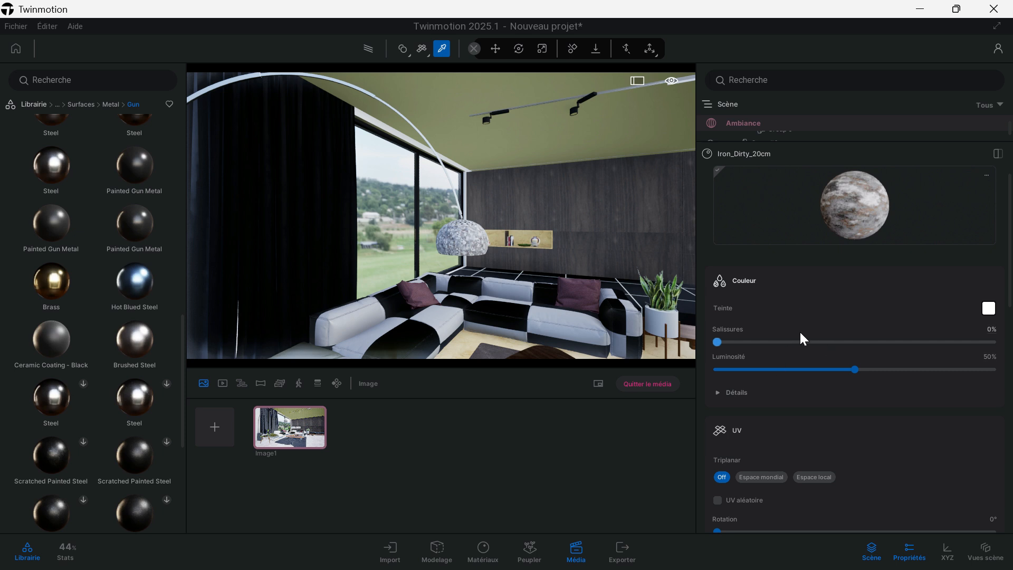
scroll(470, 242, up, 5)
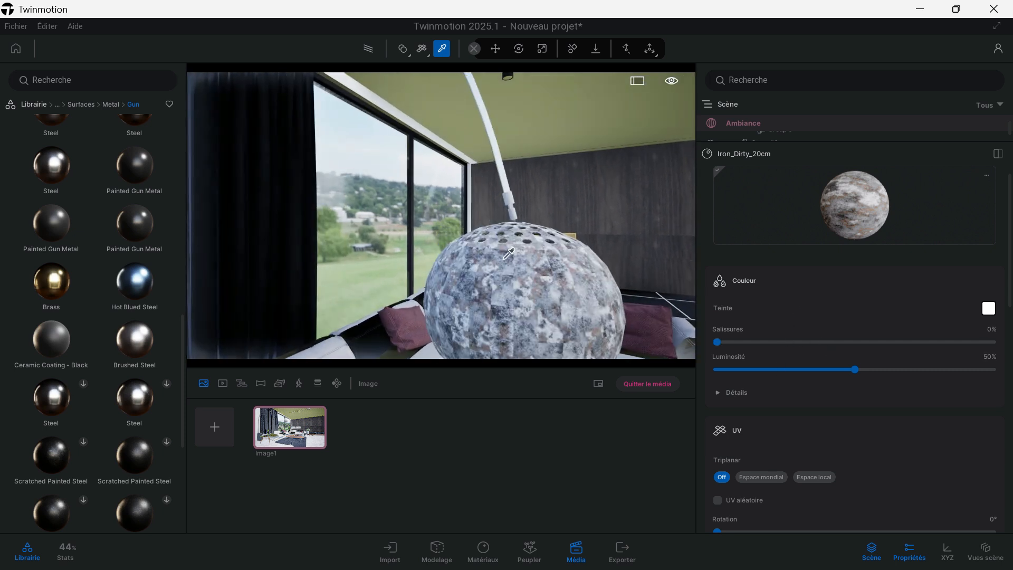
mouse_move(870, 370)
mouse_down()
mouse_move(903, 370)
mouse_move(881, 369)
mouse_up()
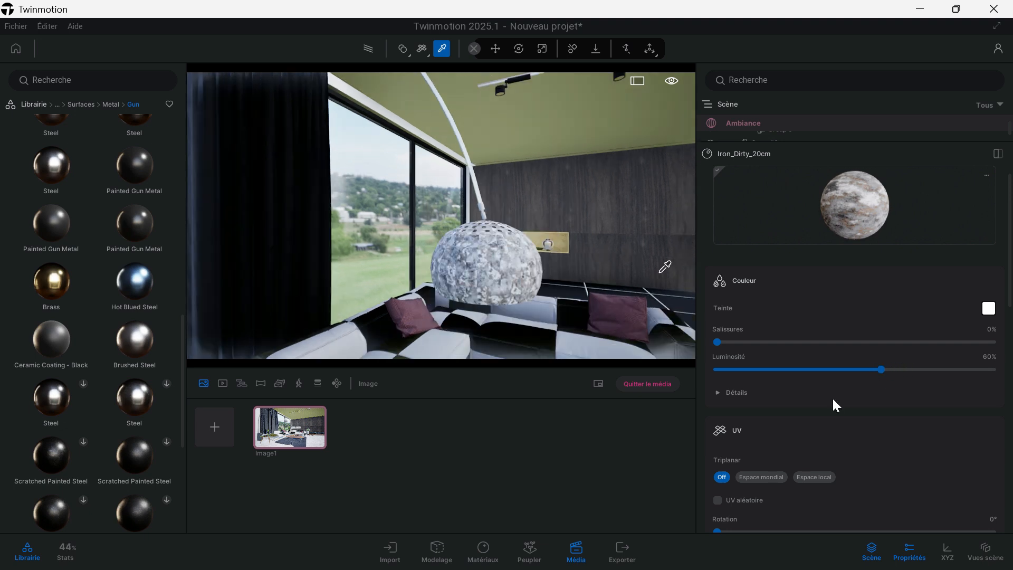
Set the lamp shade material's roughness intensity to 65% and restore the Image1 camera view
scroll(832, 393, down, 3)
scroll(835, 385, down, 2)
drag(992, 376, 895, 384)
scroll(546, 275, up, 3)
scroll(609, 307, up, 2)
scroll(610, 306, down, 4)
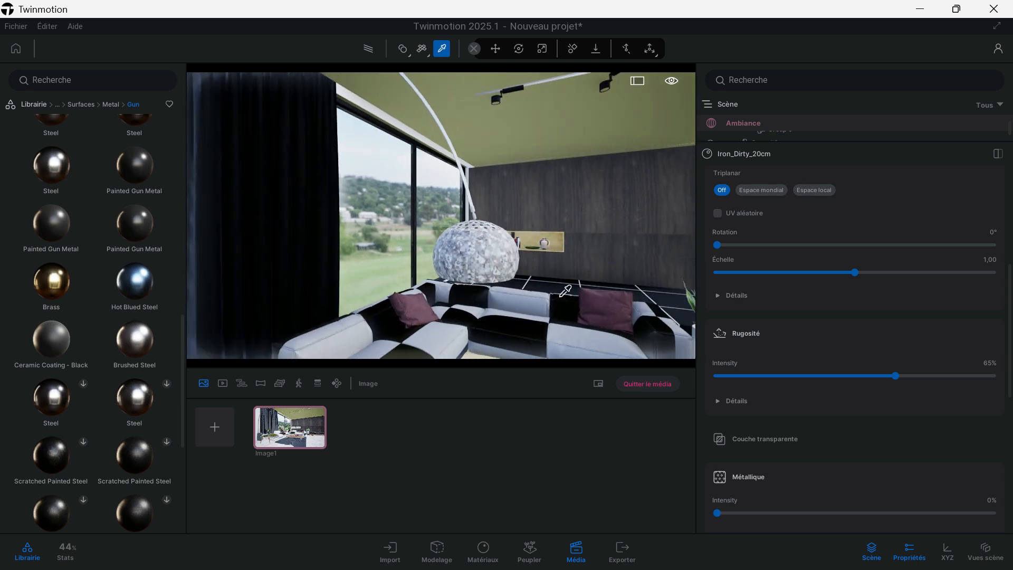
click(312, 433)
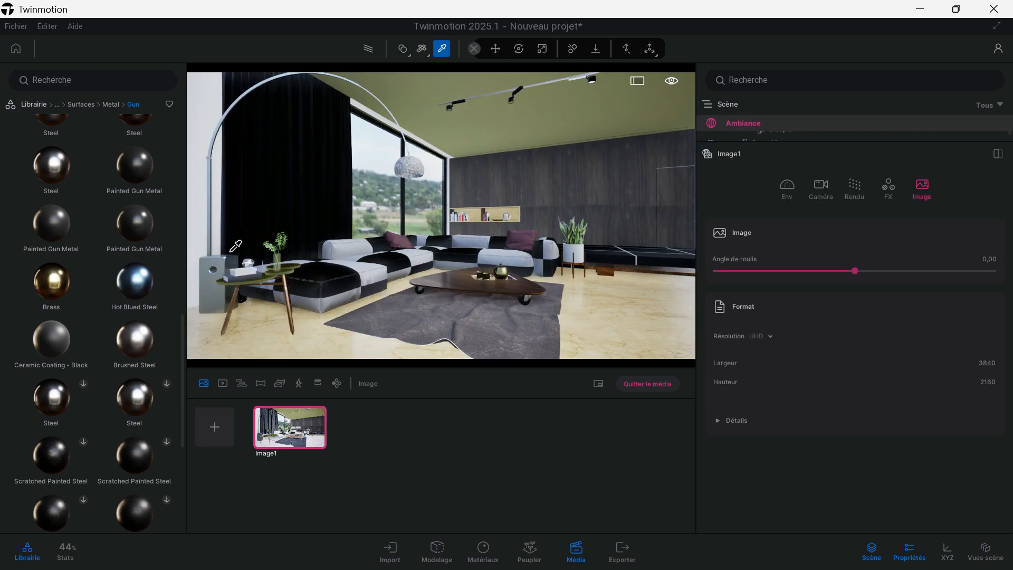
Frame the plant vase on the side table up close and open the Verre category of the material library
key(t)
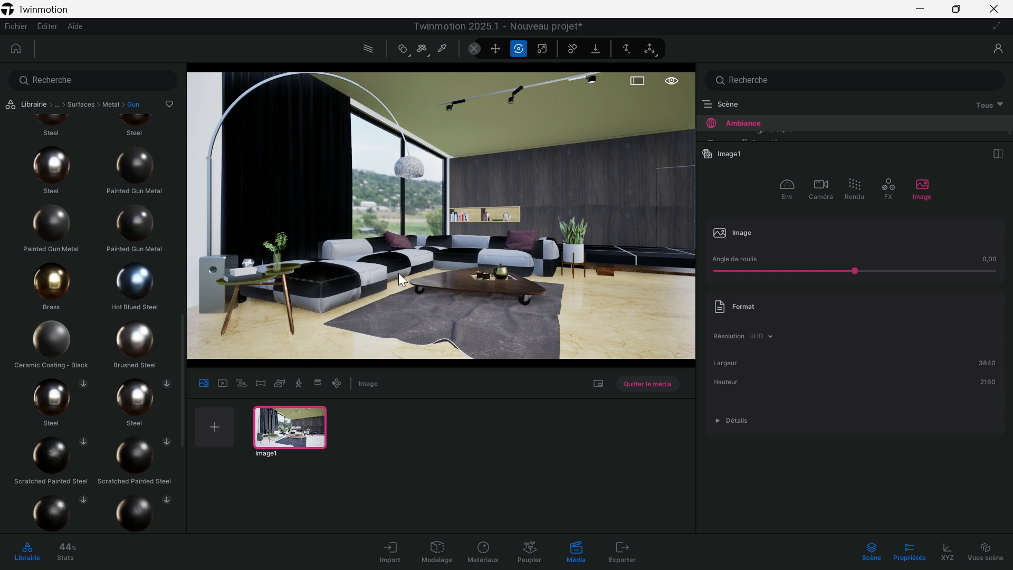
click(292, 263)
scroll(281, 268, up, 2)
middle_drag(281, 267, 342, 274)
scroll(342, 274, up, 5)
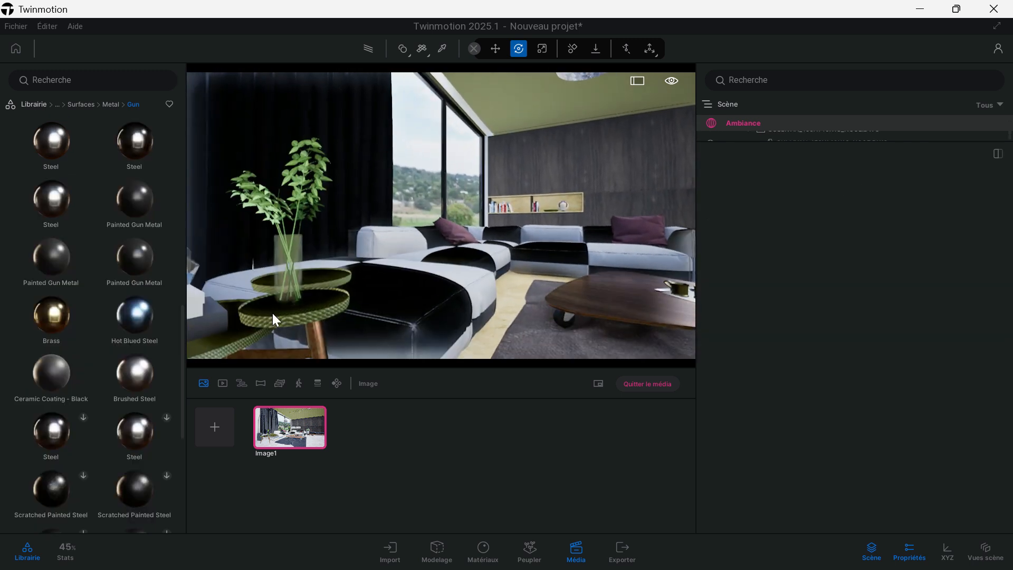
click(45, 103)
click(45, 139)
click(52, 146)
Apply the Item glass material to the vase and review its opacity, UV, roughness and metallic settings
mouse_move(69, 315)
drag(58, 367, 284, 276)
scroll(238, 283, up, 3)
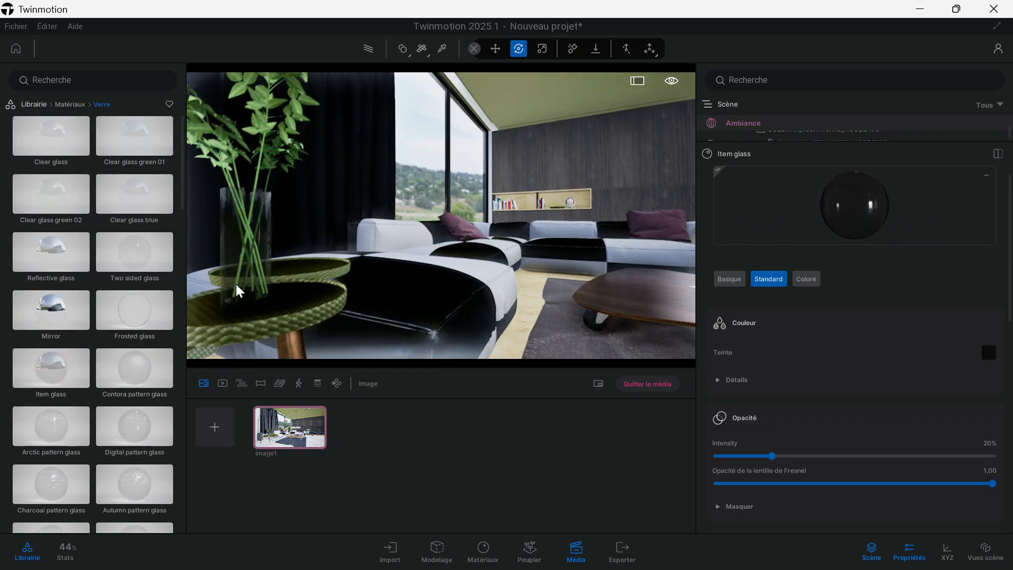
scroll(874, 279, down, 8)
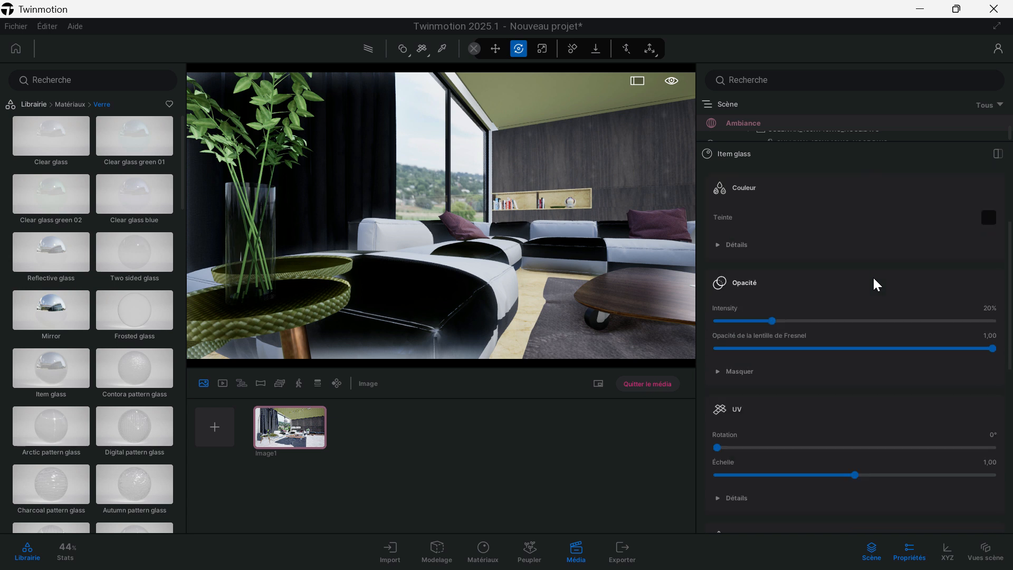
scroll(866, 267, down, 3)
scroll(890, 280, up, 3)
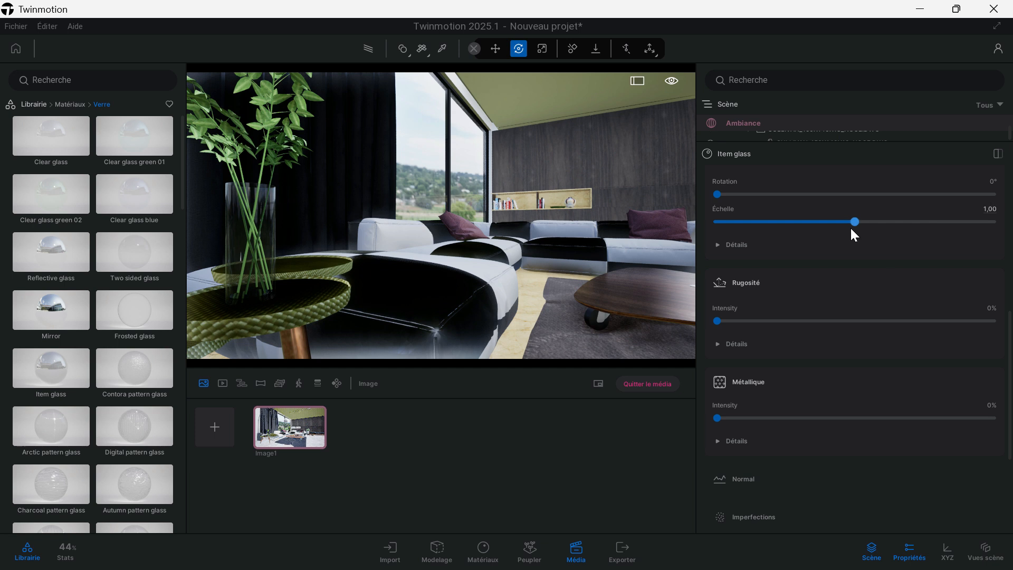
scroll(739, 267, down, 1)
scroll(460, 244, down, 5)
Pick the side table trays' green material and set its luminosity to 32% and its dirt (Salissures) to 10%
click(443, 49)
click(366, 299)
scroll(960, 344, up, 10)
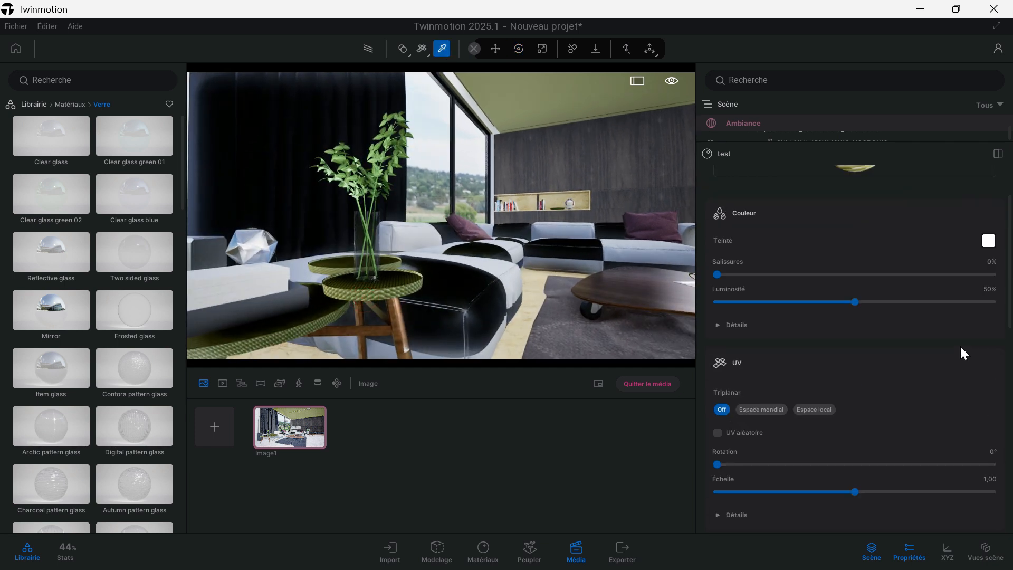
drag(853, 366, 804, 366)
drag(722, 338, 744, 342)
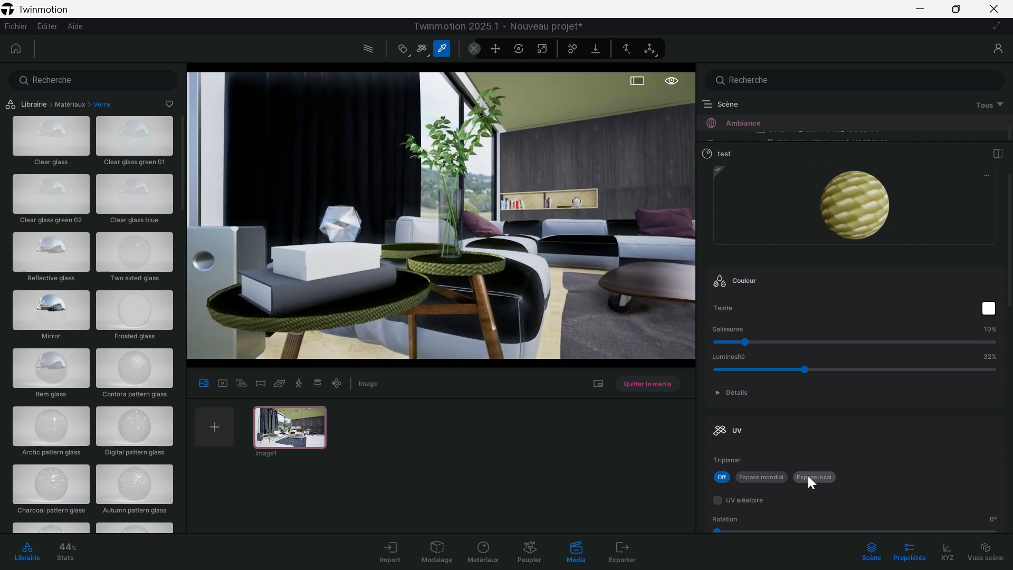
Try local-space and world-space triplanar mapping on the side table trays' material and switch triplanar back off
click(817, 477)
click(771, 479)
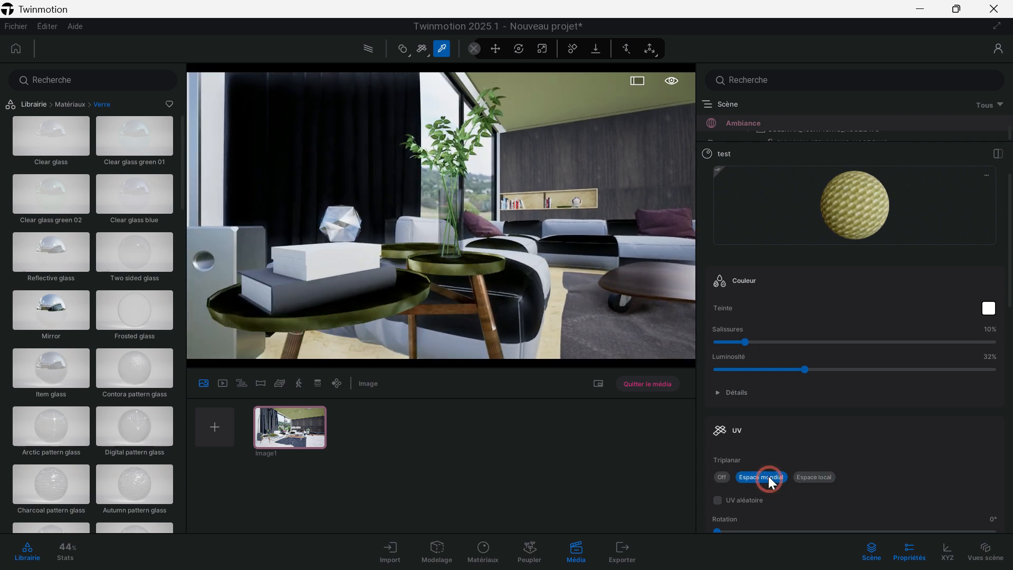
click(719, 476)
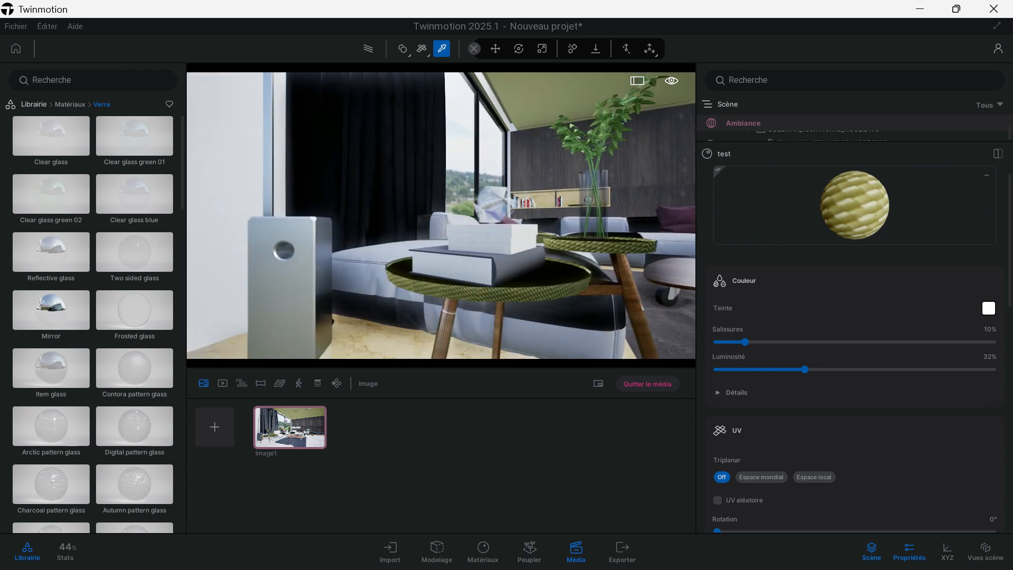
Delete the white book from the stack on the side table and a piece of the faceted ornament
key(t)
click(470, 256)
key(Delete)
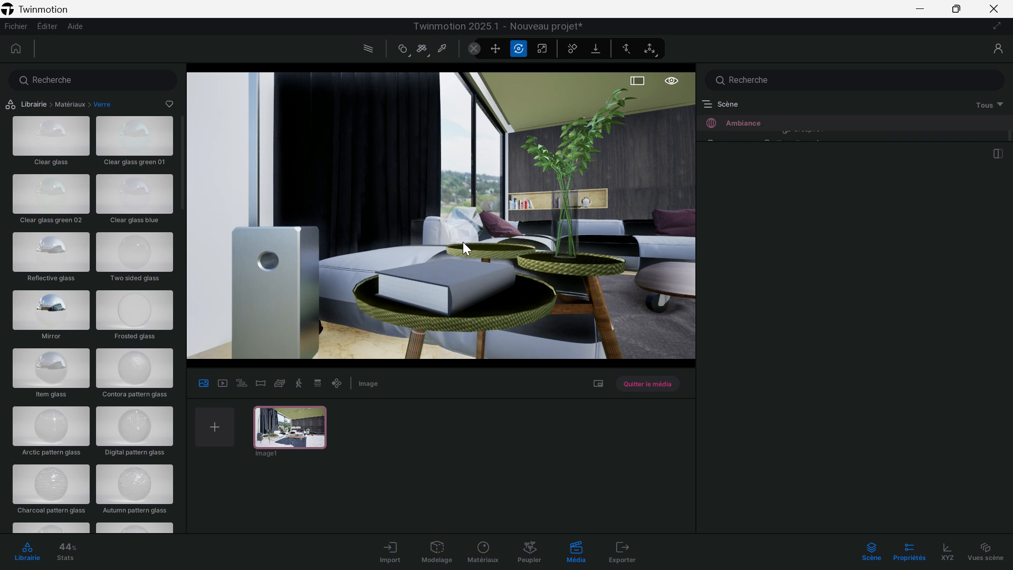
click(435, 231)
key(Delete)
scroll(473, 252, down, 2)
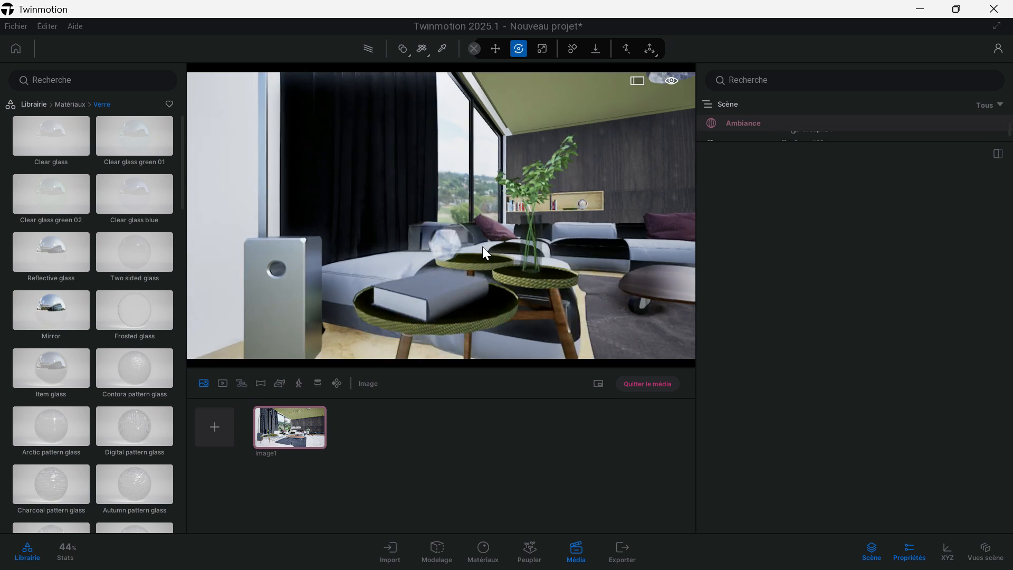
scroll(446, 262, down, 3)
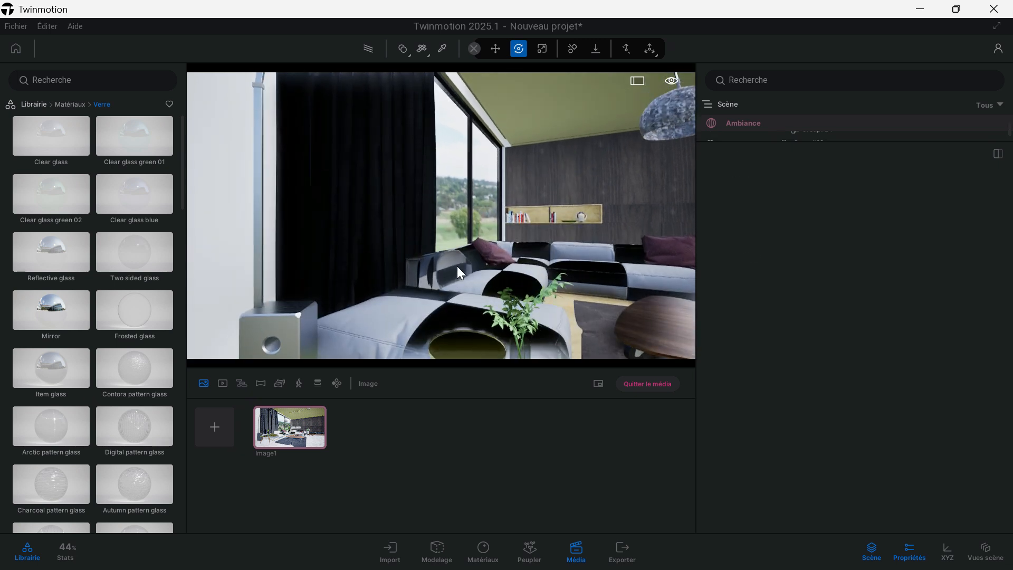
Delete the remaining faceted ornament pieces and the grey book from the side table, and restore the Image1 camera view
click(456, 269)
key(Delete)
scroll(468, 269, up, 3)
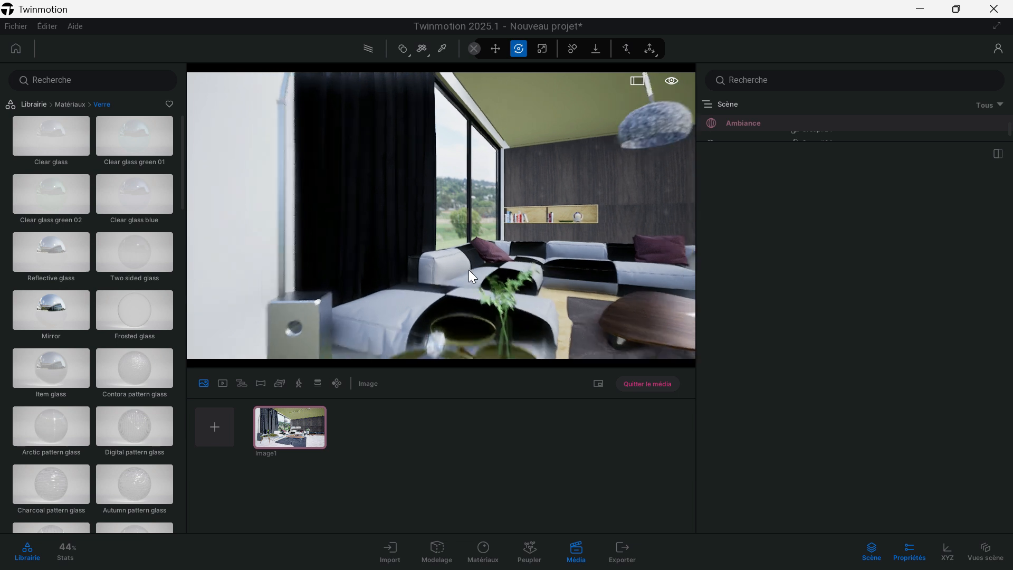
scroll(469, 269, down, 3)
click(350, 284)
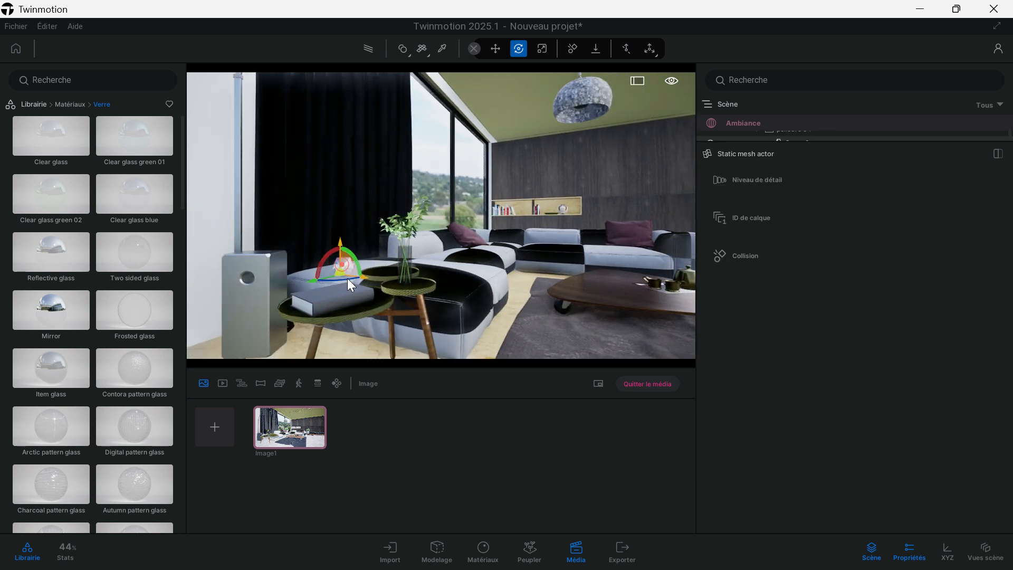
key(Delete)
scroll(354, 298, up, 3)
scroll(358, 299, down, 3)
click(291, 427)
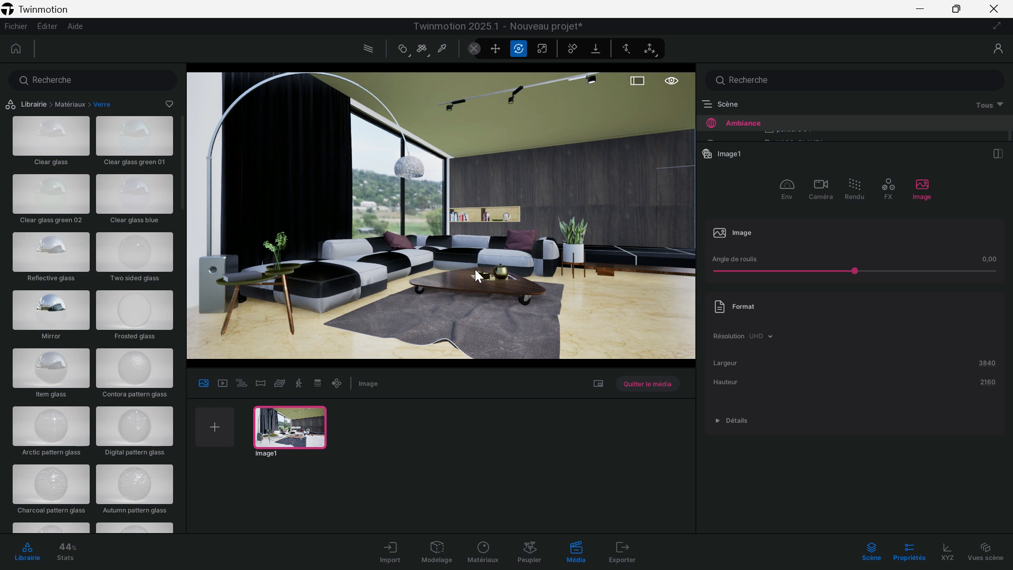
Pick the vase plant's 0075_verde_floresta leaf material and set its luminosity to 20%
scroll(282, 269, up, 3)
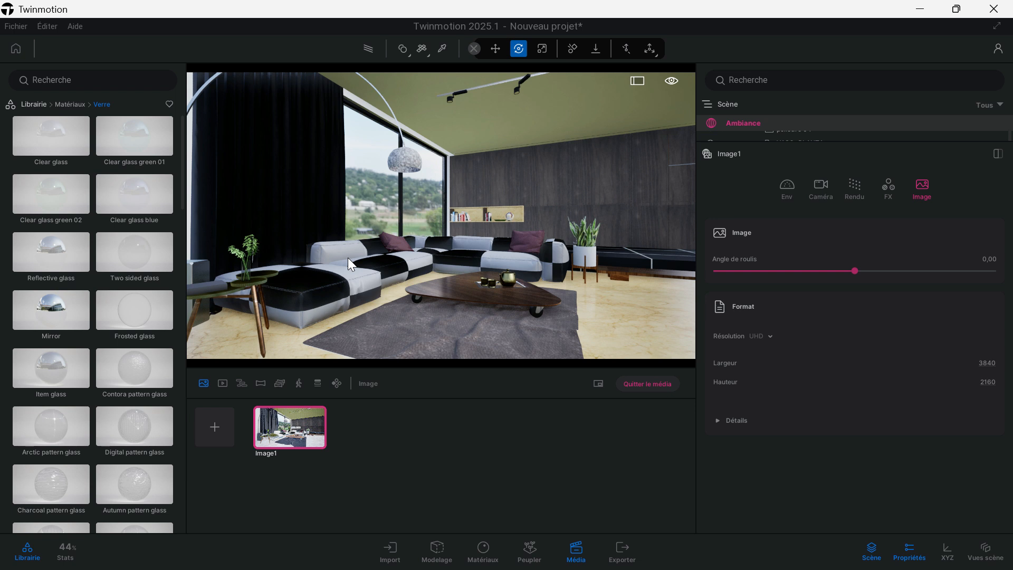
key(a)
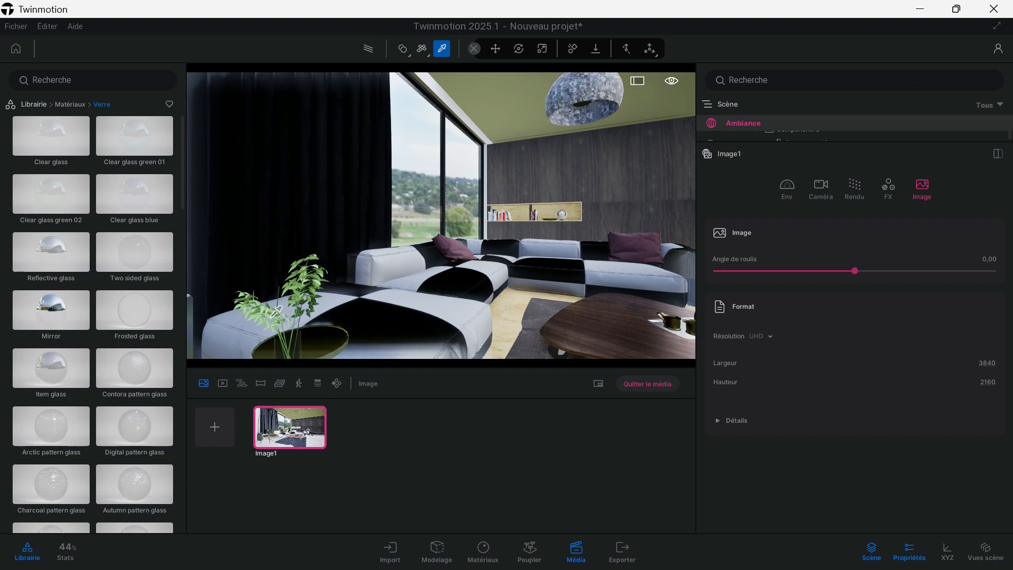
click(271, 316)
scroll(848, 256, up, 8)
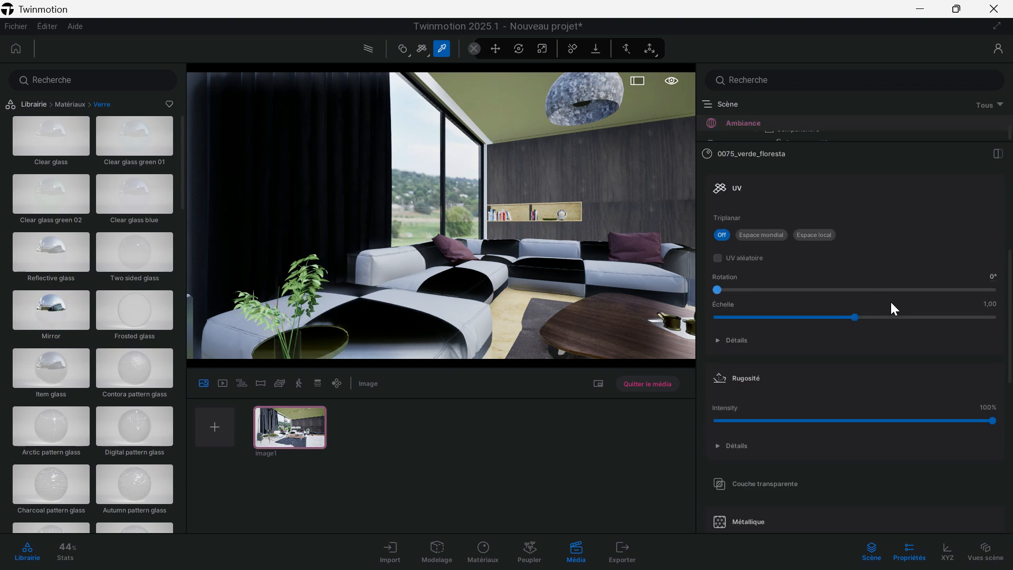
drag(855, 369, 771, 380)
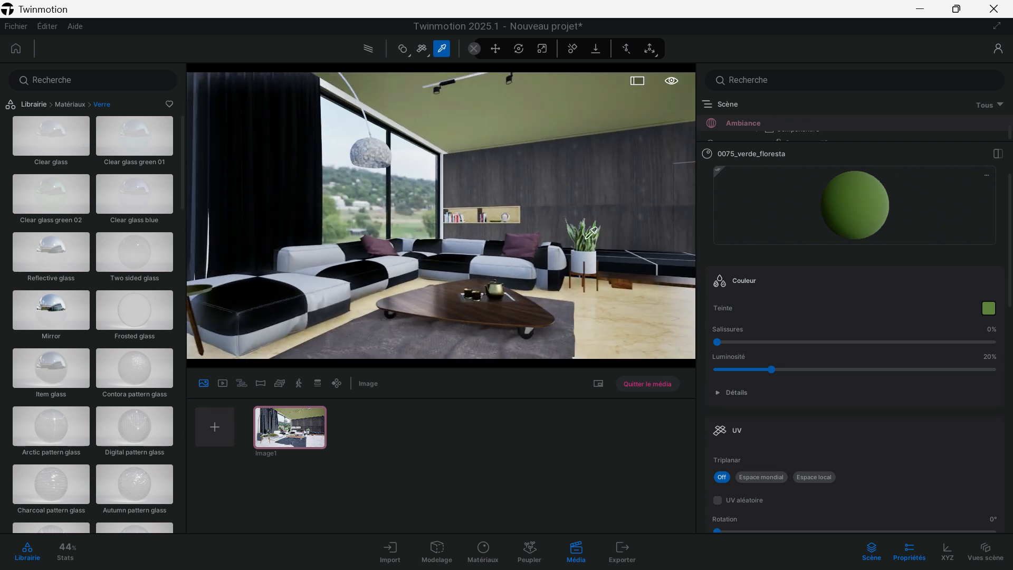
Pick the potted plant's leaf material beside the sofa, set its luminosity to 21% and review its opacity settings
click(586, 243)
click(586, 244)
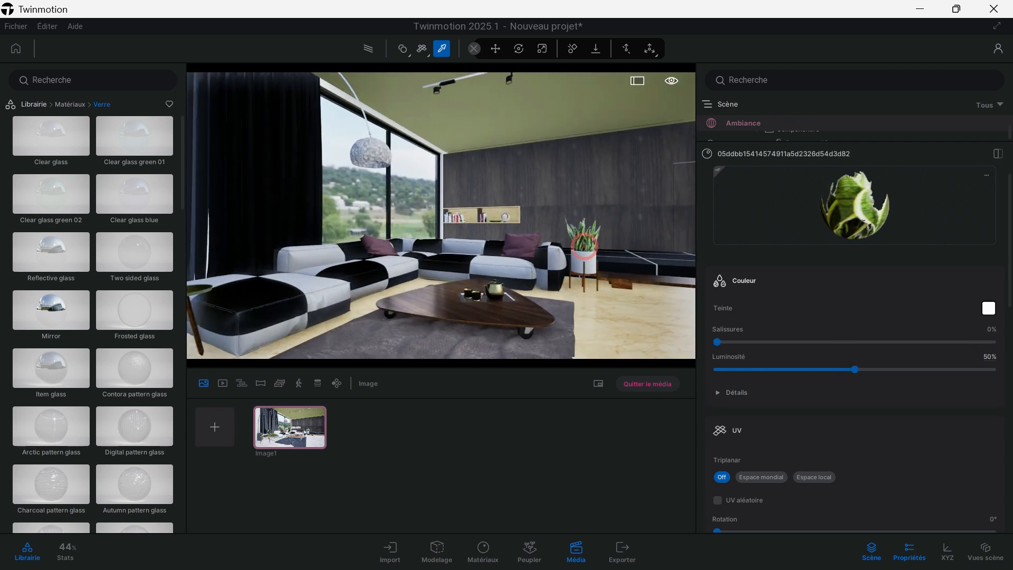
drag(859, 373, 775, 378)
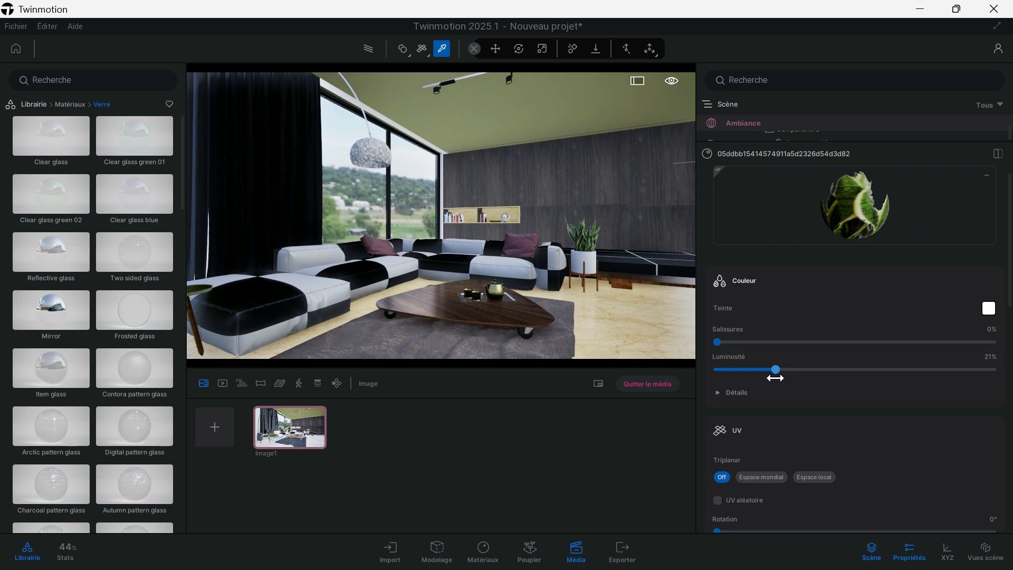
scroll(857, 387, down, 10)
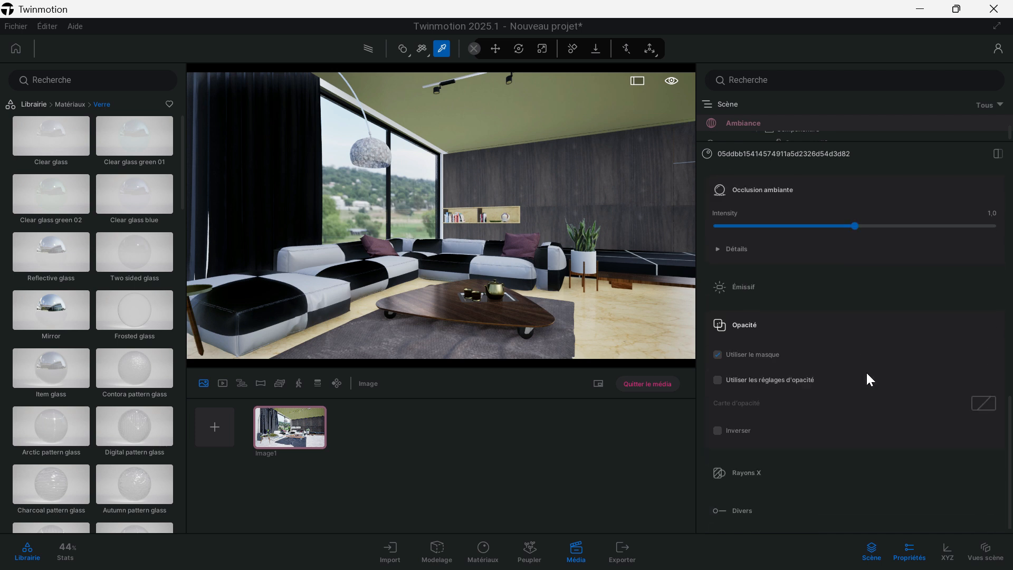
scroll(607, 227, up, 3)
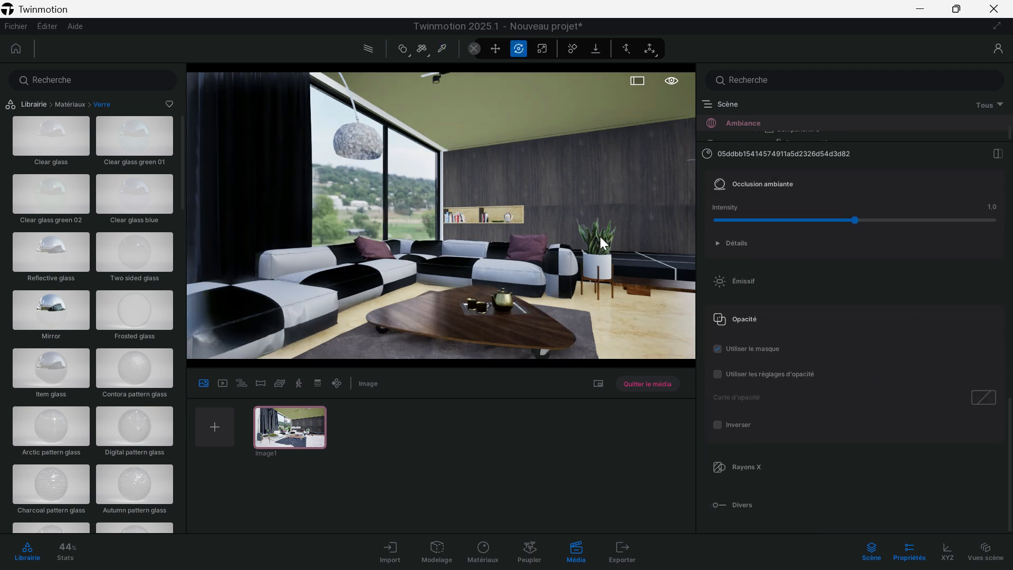
Open the library's Décoration category among the living-room (Salon) objects for the home (Maison)
click(600, 233)
click(34, 104)
click(51, 204)
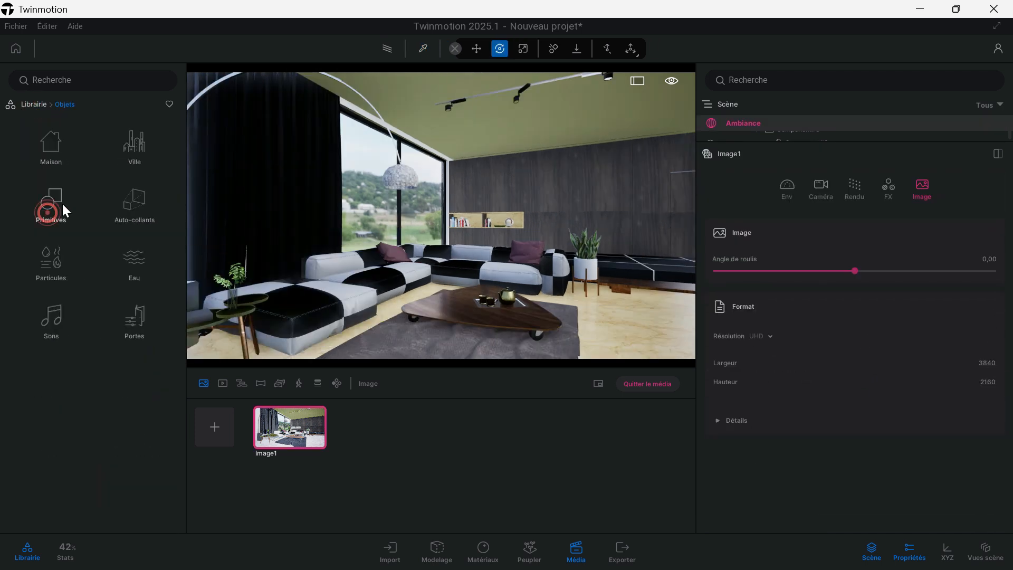
click(66, 146)
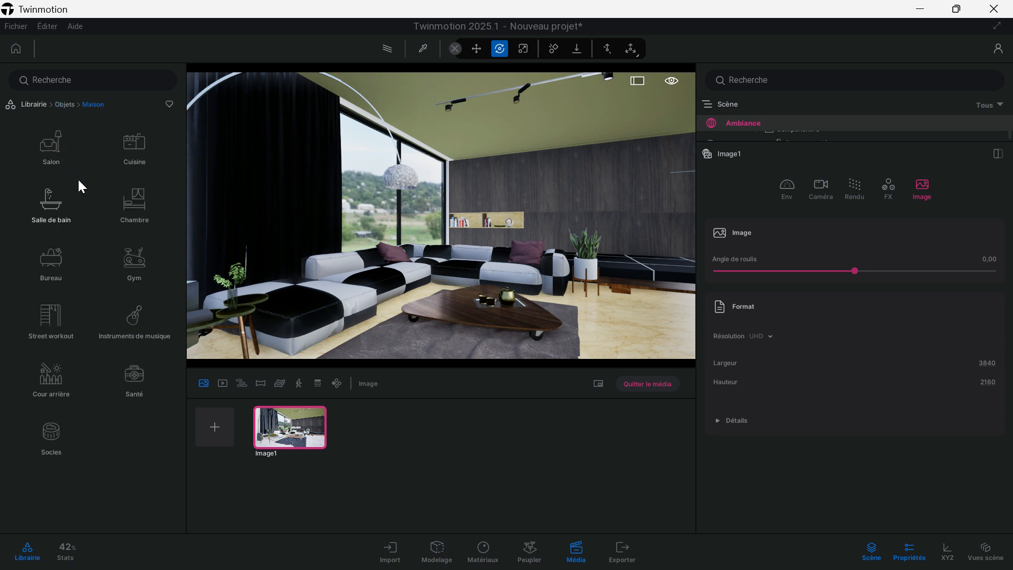
click(56, 152)
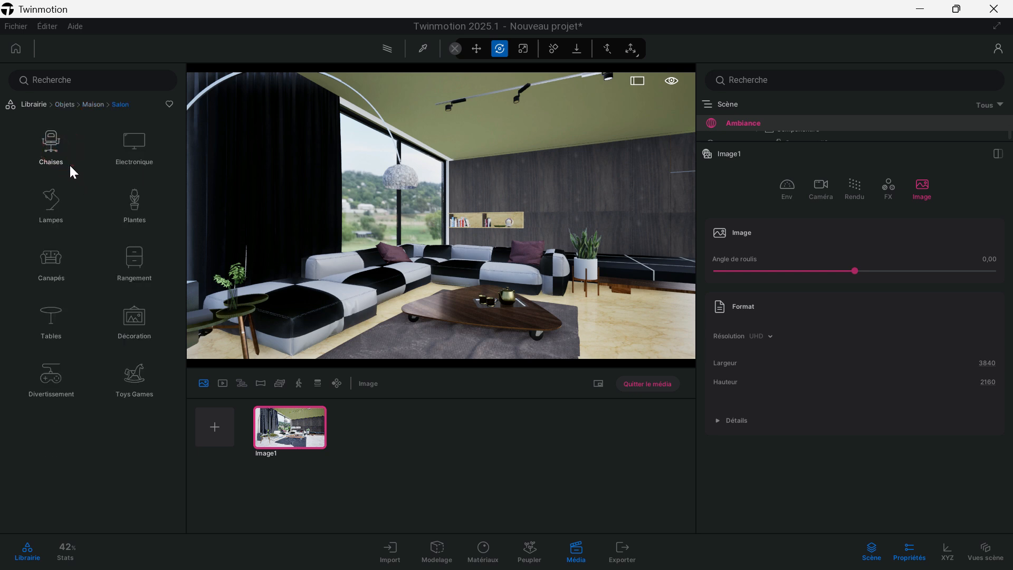
click(135, 316)
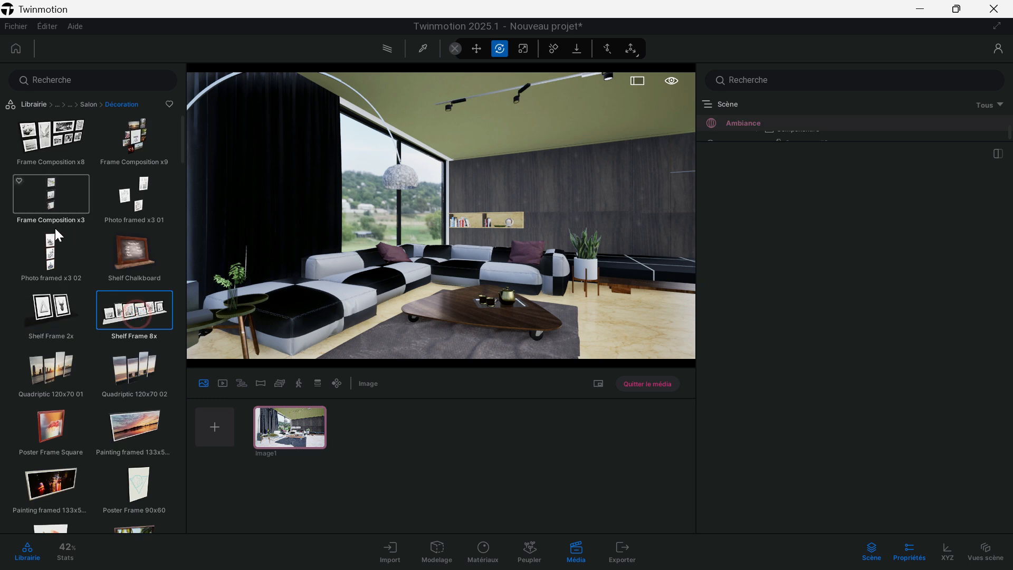
Find the Book 11 magazines among the decoration objects and place them on the wooden coffee table, beside the tea set
scroll(76, 359, down, 4)
scroll(76, 358, down, 6)
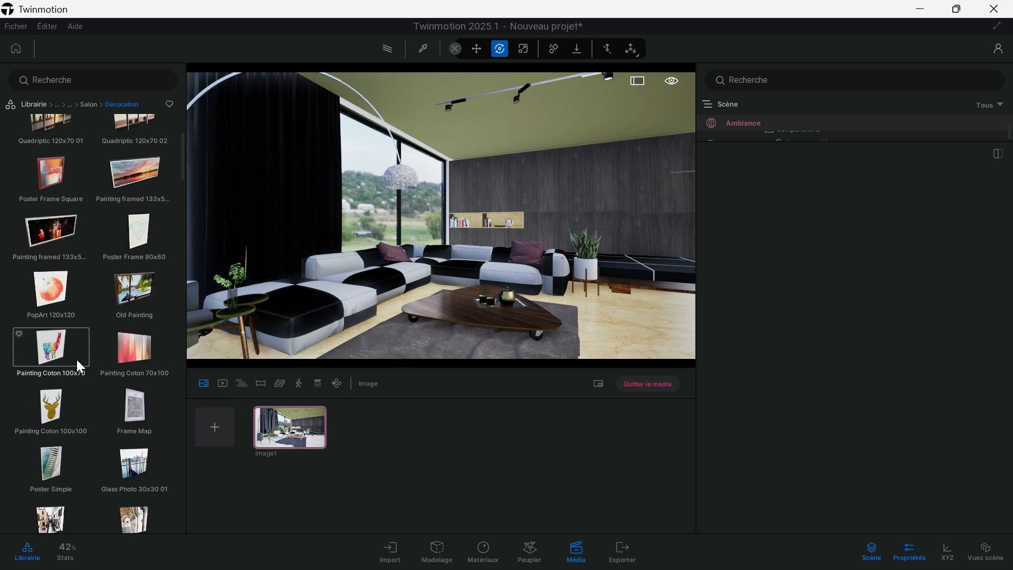
scroll(84, 317, up, 5)
scroll(90, 274, up, 3)
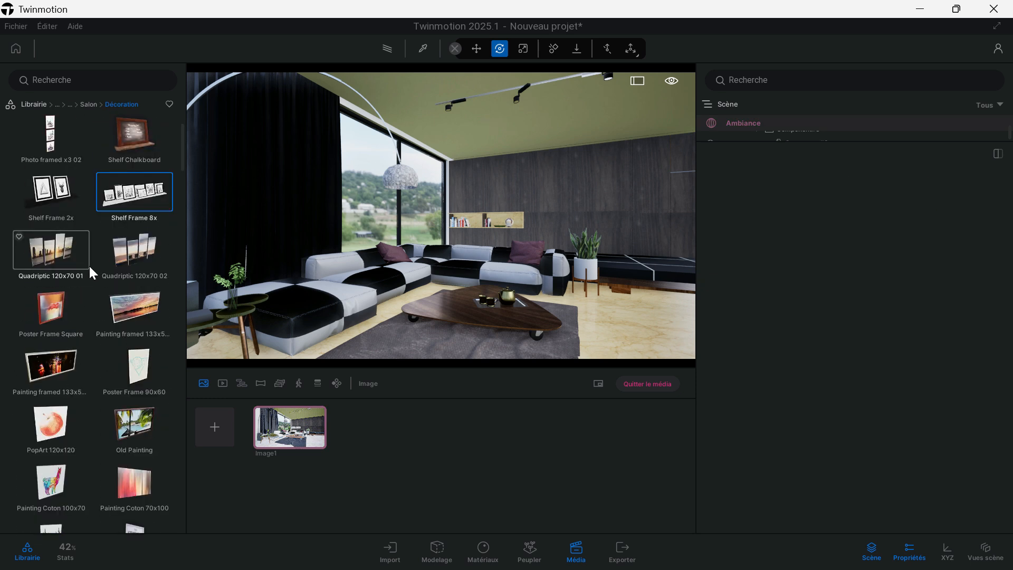
scroll(127, 201, down, 3)
scroll(135, 219, down, 8)
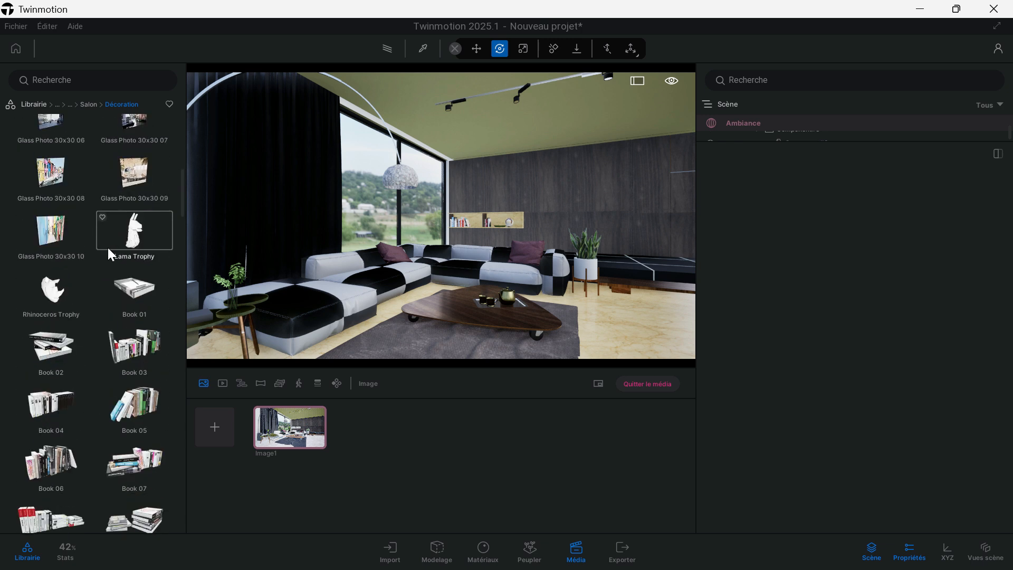
scroll(108, 254, down, 1)
scroll(109, 249, down, 3)
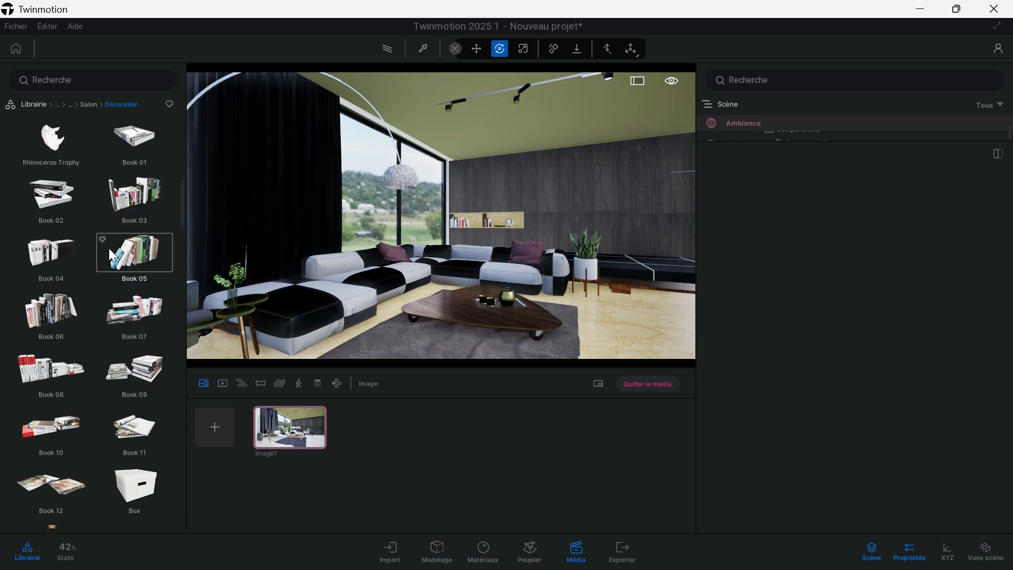
drag(134, 400, 450, 320)
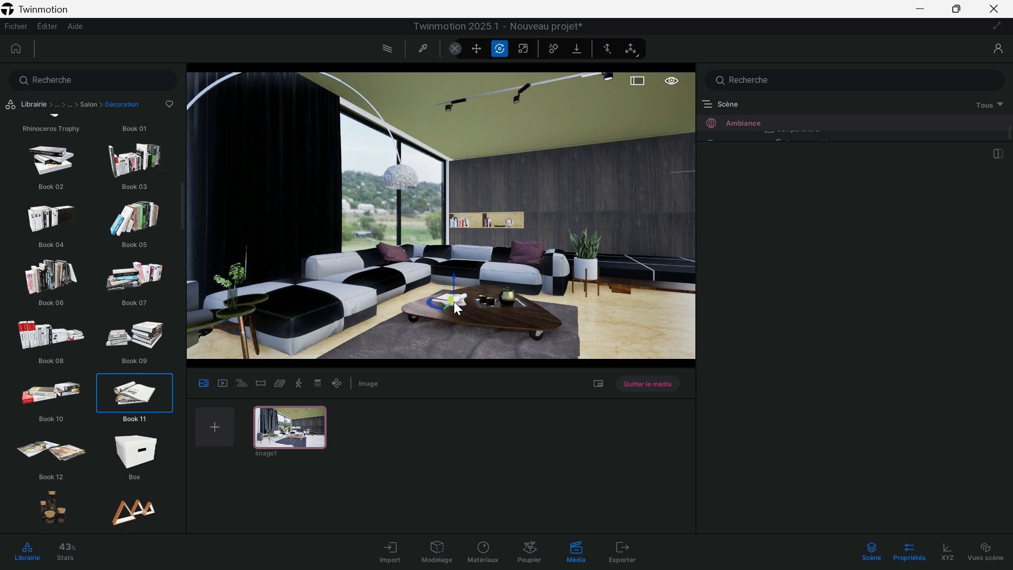
Rotate Book 11 about 45° around its vertical axis and adjust its position on the coffee table beside the tea set
click(453, 306)
scroll(452, 312, up, 3)
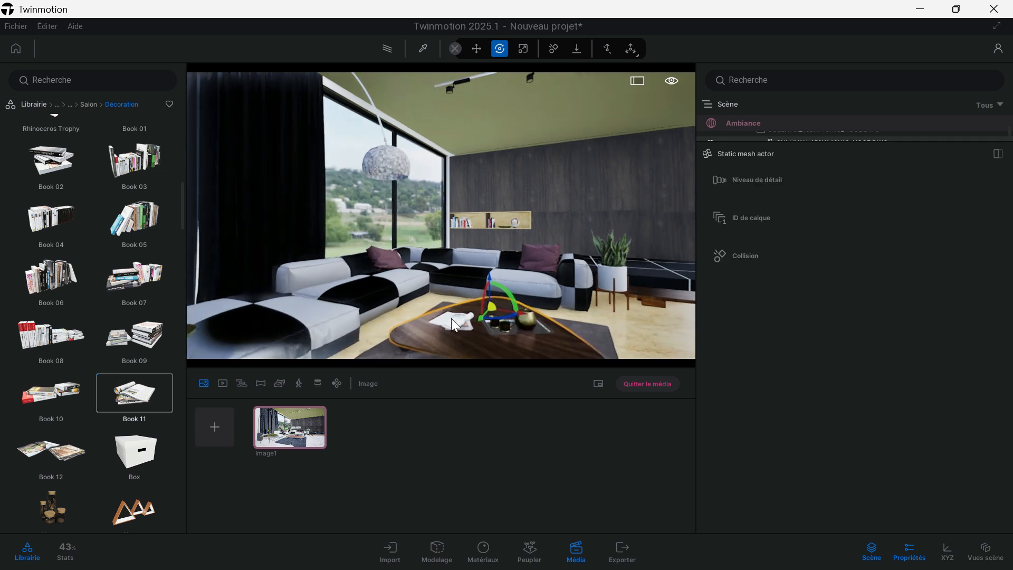
mouse_move(466, 334)
mouse_down()
mouse_move(508, 321)
mouse_move(482, 316)
mouse_move(450, 340)
mouse_up()
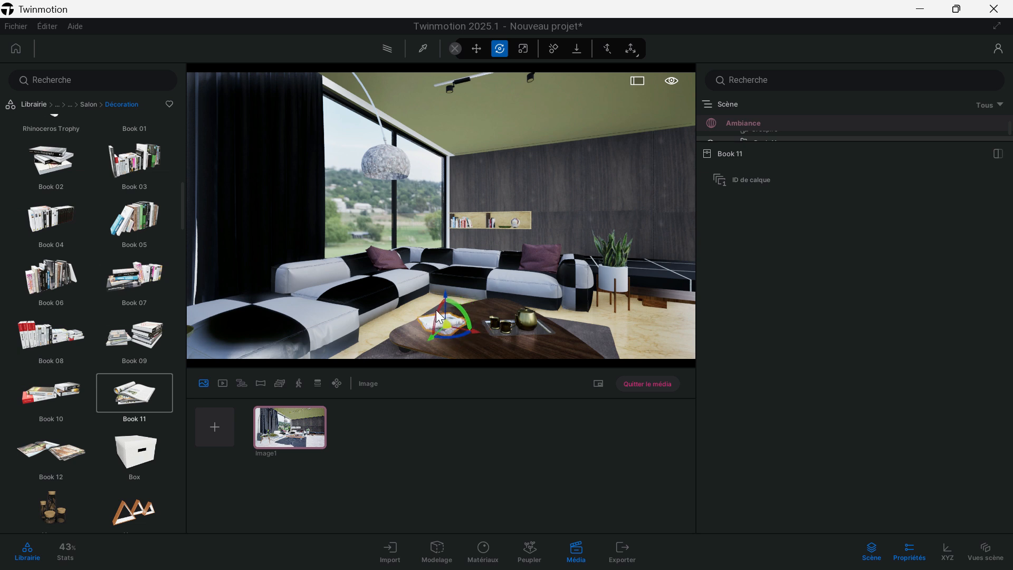
scroll(442, 337, up, 2)
scroll(439, 333, down, 2)
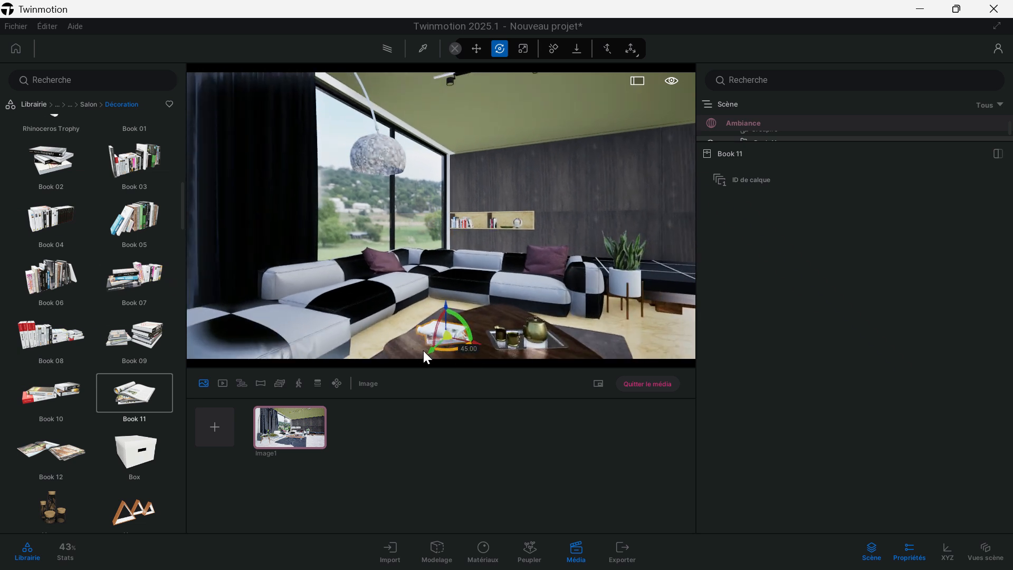
mouse_move(462, 328)
mouse_down()
mouse_move(470, 349)
mouse_move(459, 341)
mouse_up()
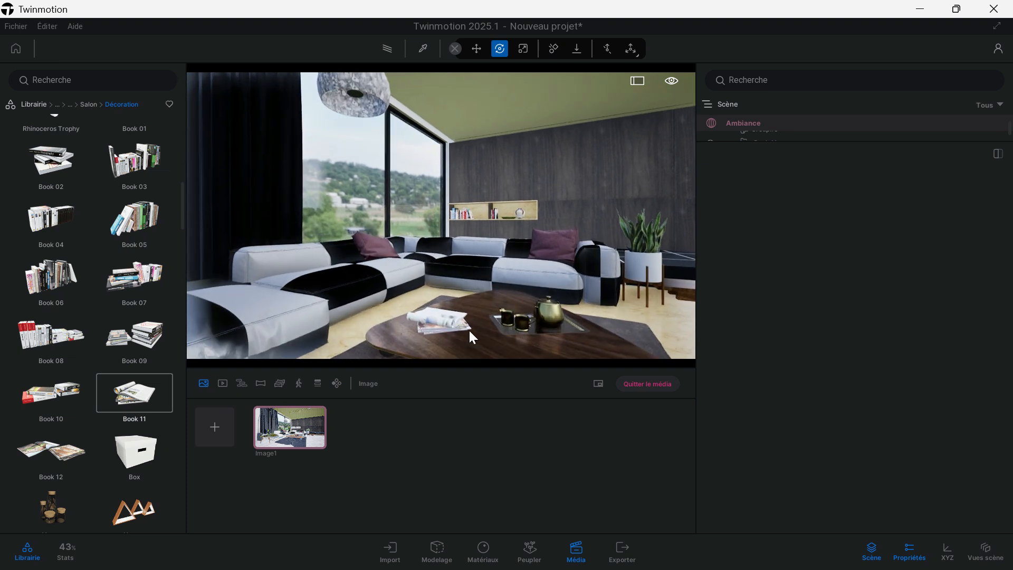
Find Eyeglasses S9C among the decoration objects and place them on the Book 11 magazines on the coffee table
scroll(154, 354, down, 15)
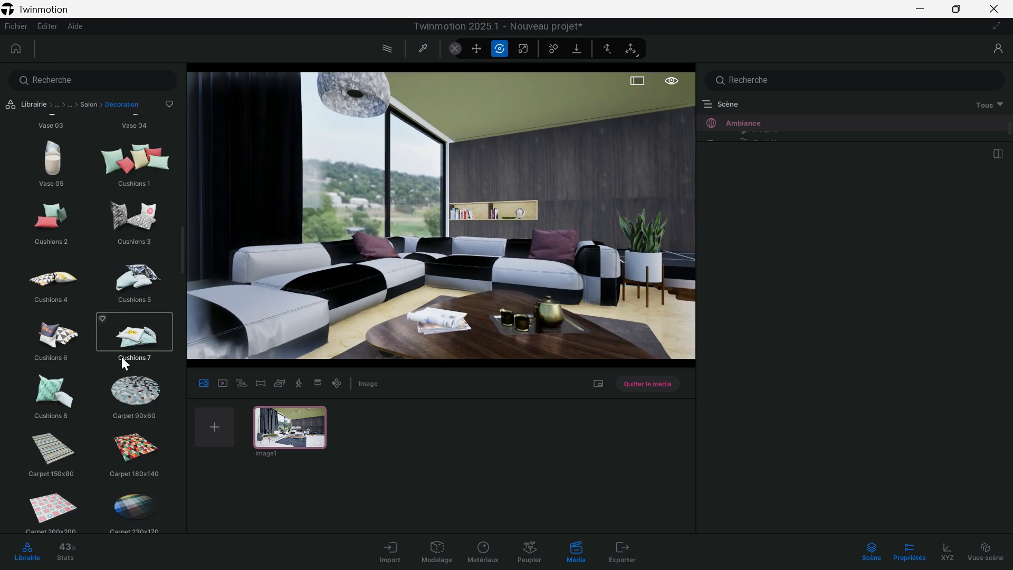
scroll(108, 346, down, 2)
drag(135, 387, 471, 318)
scroll(452, 319, up, 3)
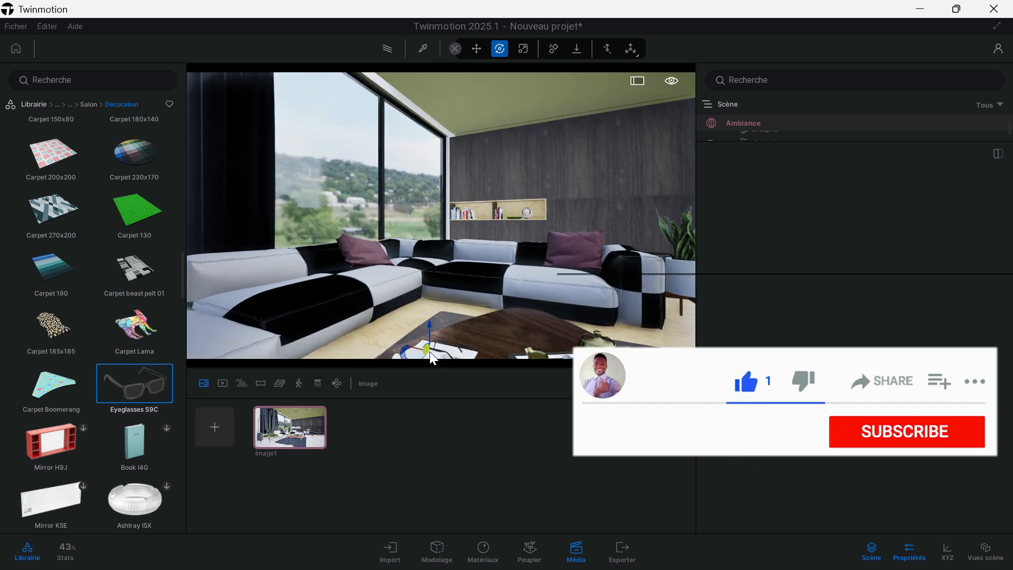
Adjust the eyeglasses' position on the Book 11 magazines and lower them by about 0.0087 to rest on the pages
drag(424, 352, 429, 355)
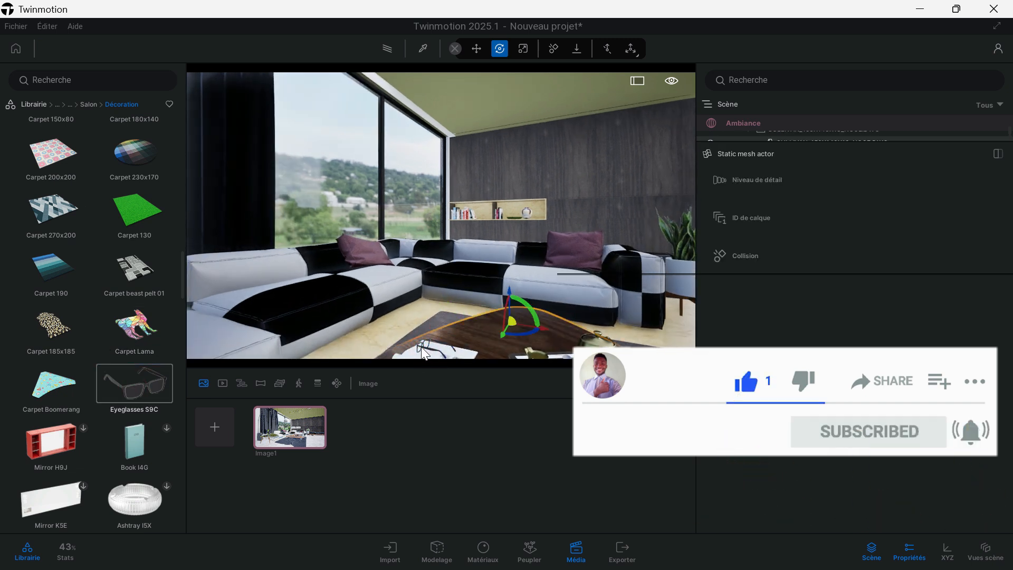
scroll(437, 359, down, 2)
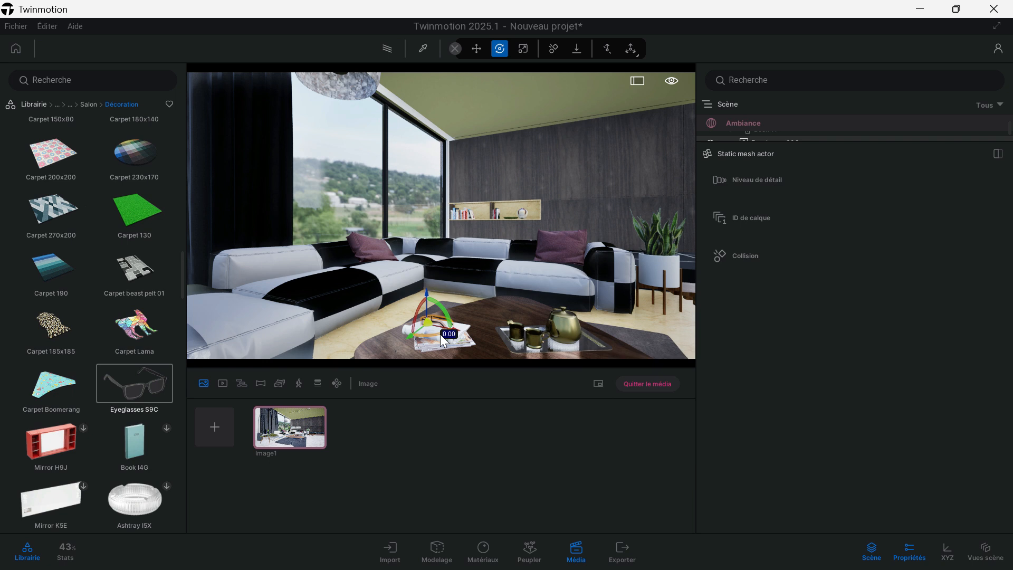
drag(442, 335, 454, 332)
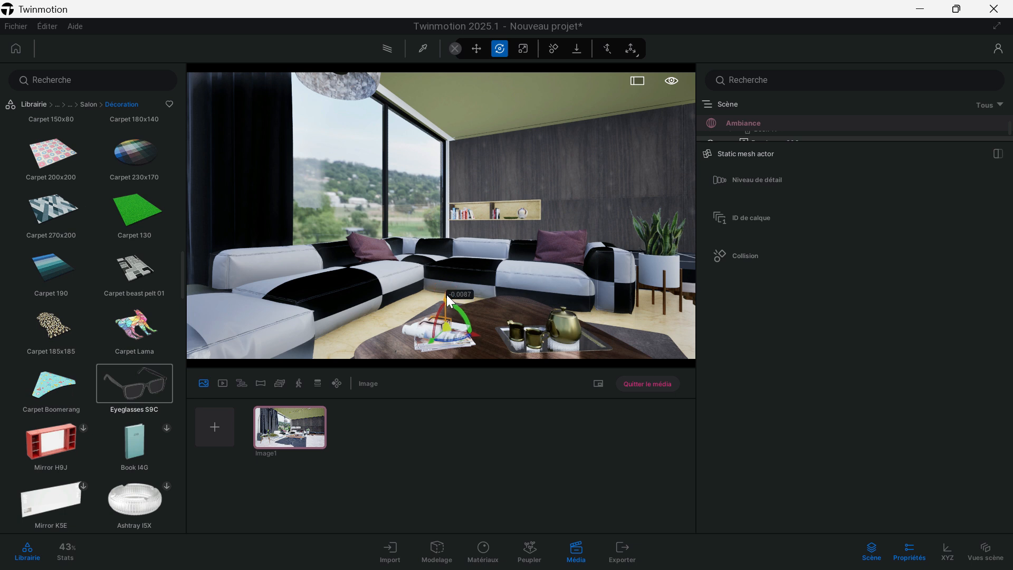
scroll(458, 328, up, 4)
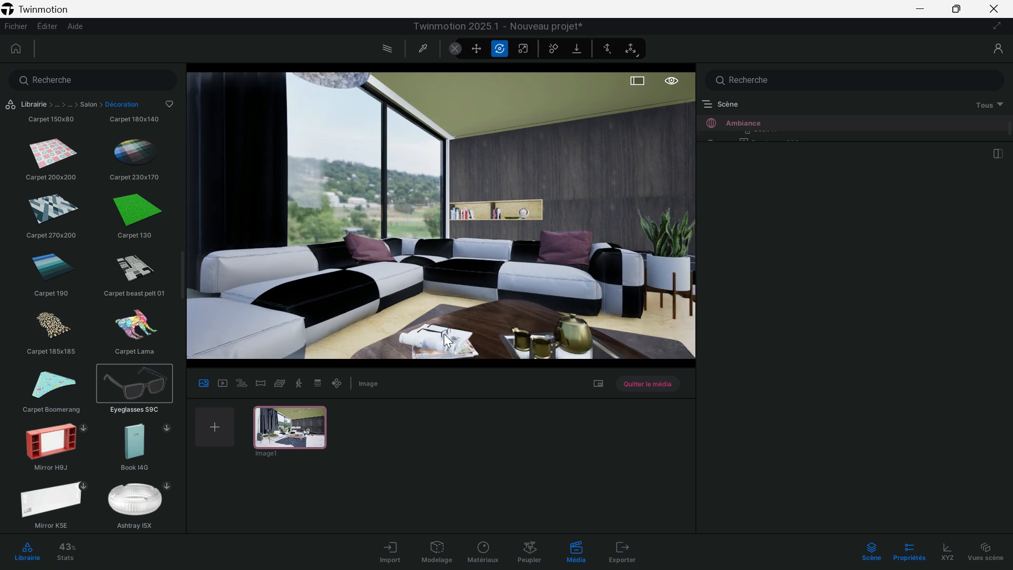
Rotate the eyeglasses lying on the open magazine on the coffee table
scroll(480, 306, up, 3)
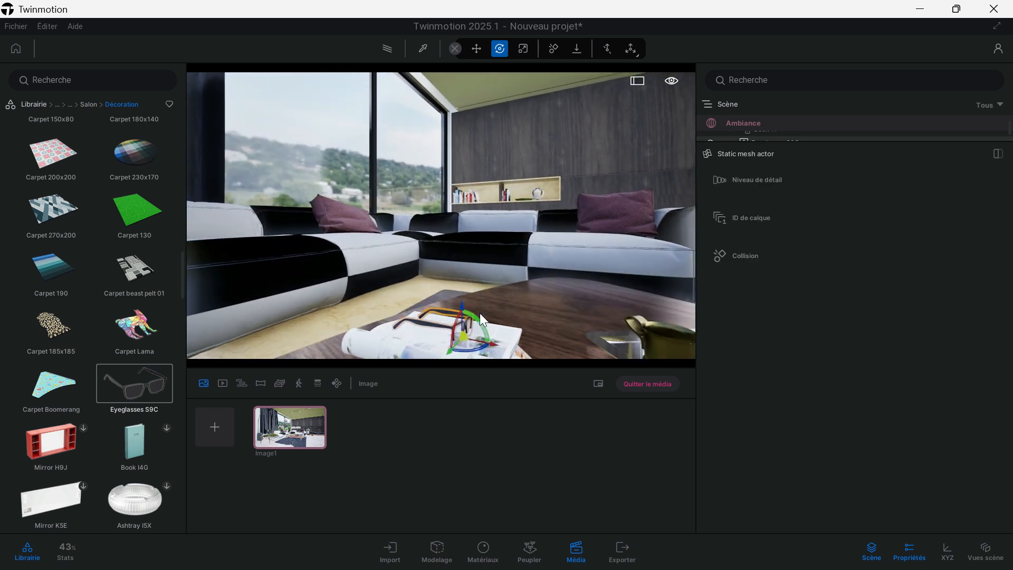
drag(481, 323, 461, 299)
drag(488, 334, 463, 300)
key(Escape)
Examine how the eyeglasses rest on the magazine from several angles and return to the saved Image1 view
right_drag(465, 343, 464, 348)
scroll(498, 312, up, 1)
middle_drag(498, 312, 490, 330)
scroll(562, 302, down, 2)
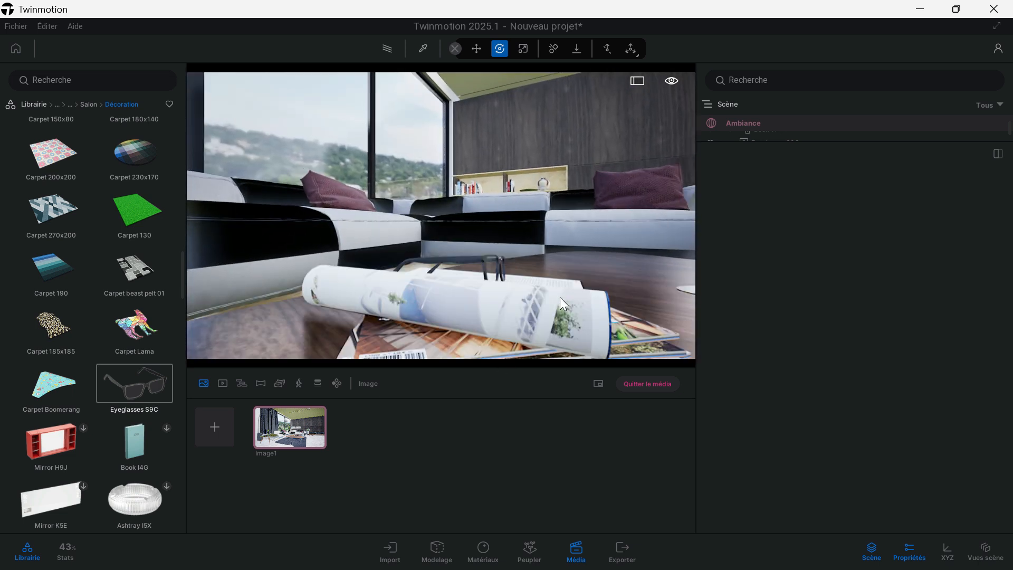
middle_drag(562, 302, 533, 323)
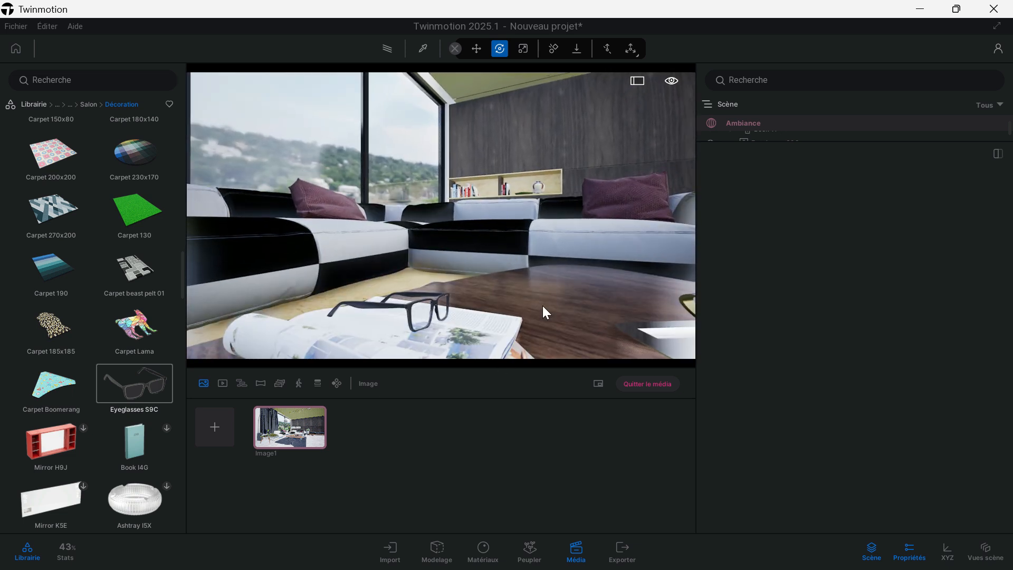
scroll(542, 306, down, 2)
scroll(543, 306, up, 2)
middle_drag(543, 306, 403, 279)
click(314, 303)
key(Escape)
click(316, 425)
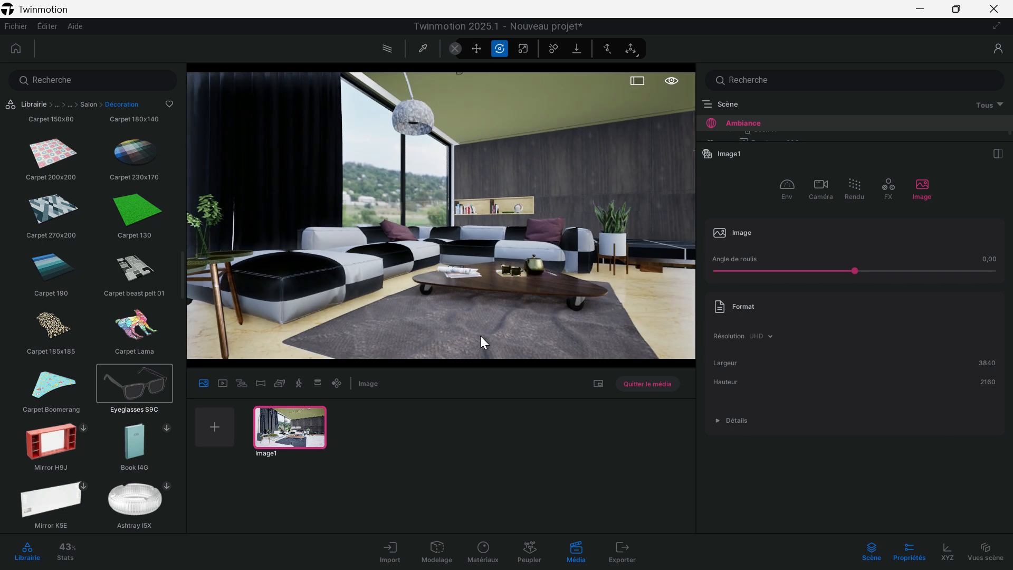
click(293, 428)
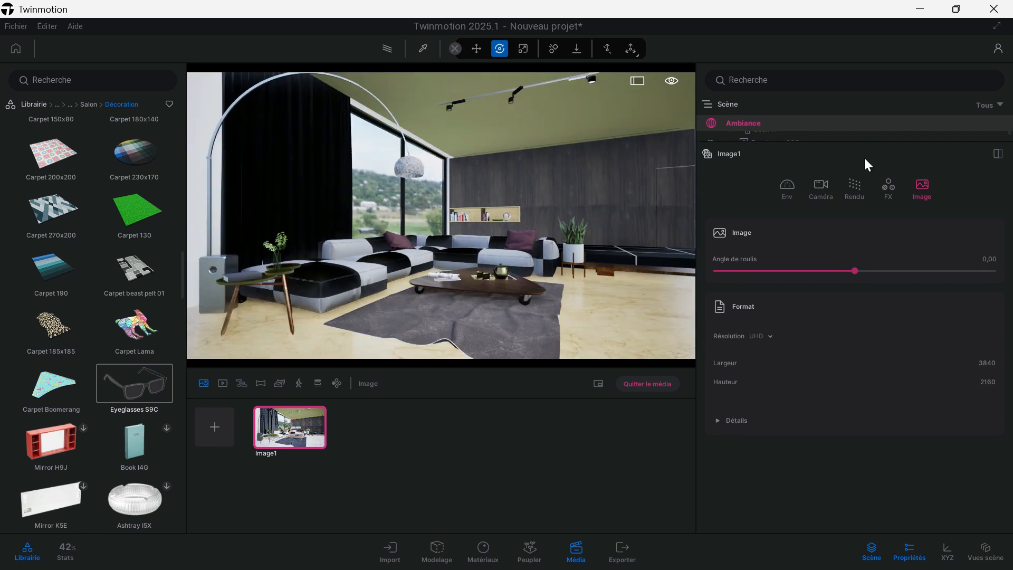
Unlock Image1's directional light from the HDRI and set its Z rotation to -32°
click(784, 187)
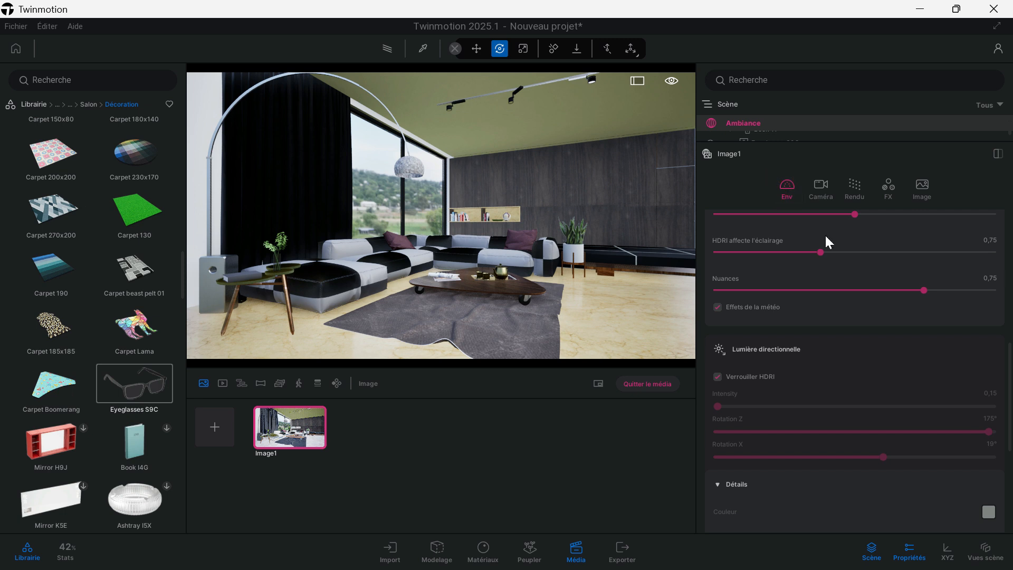
click(762, 376)
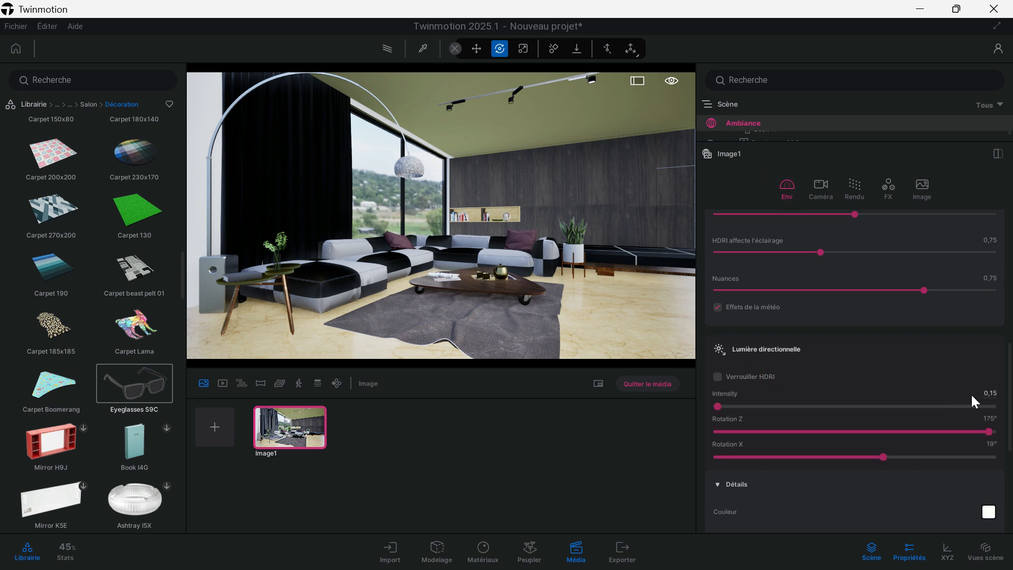
click(990, 419)
text(-32)
key(Return)
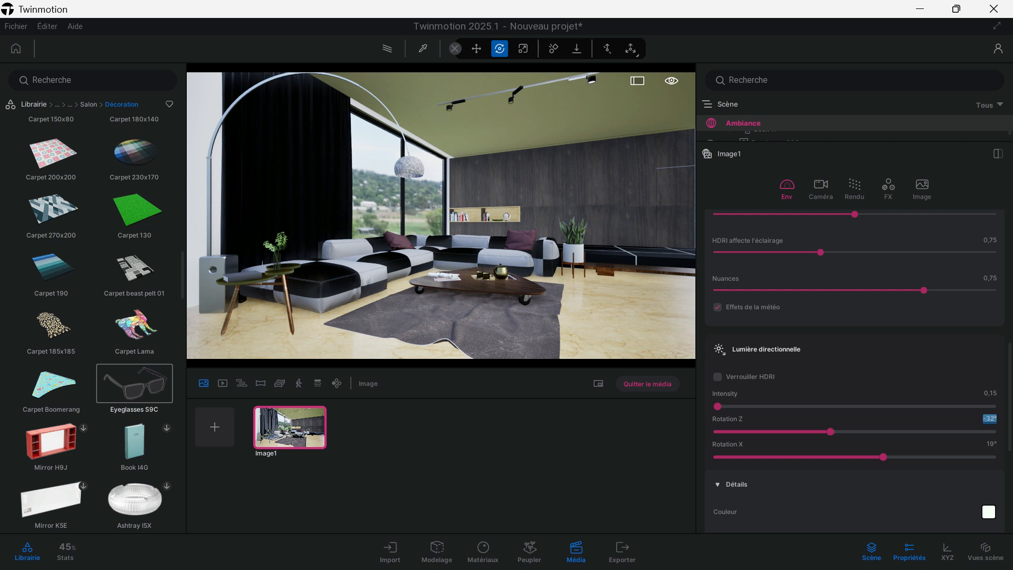
Set the directional light's X rotation to 12° and its intensity to 4
drag(882, 458, 878, 457)
text(12)
key(Return)
drag(718, 406, 727, 404)
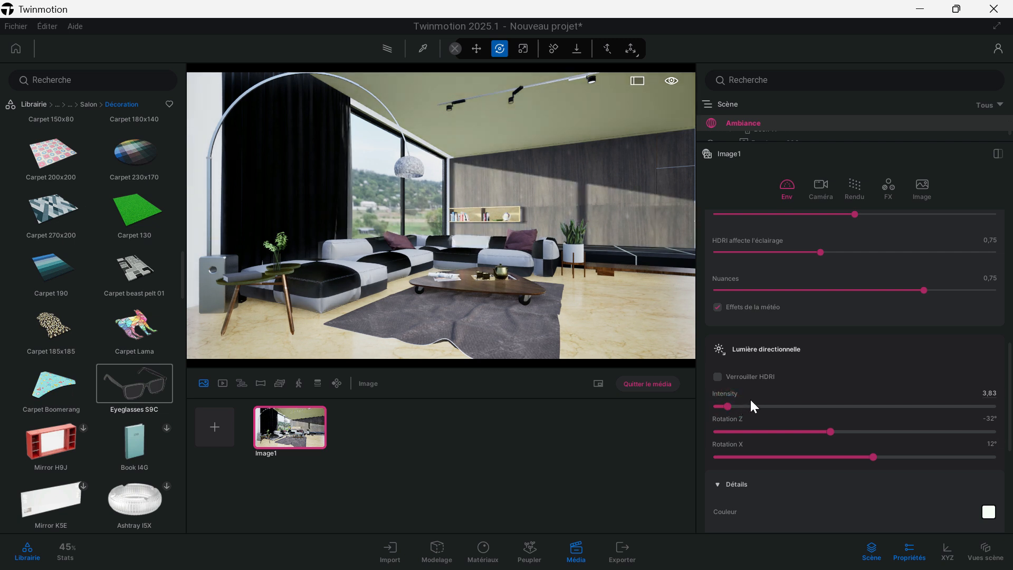
click(989, 394)
text(4)
key(Return)
Refresh the saved Image1 so that it stores the new sunlight settings
click(573, 464)
mouse_move(311, 411)
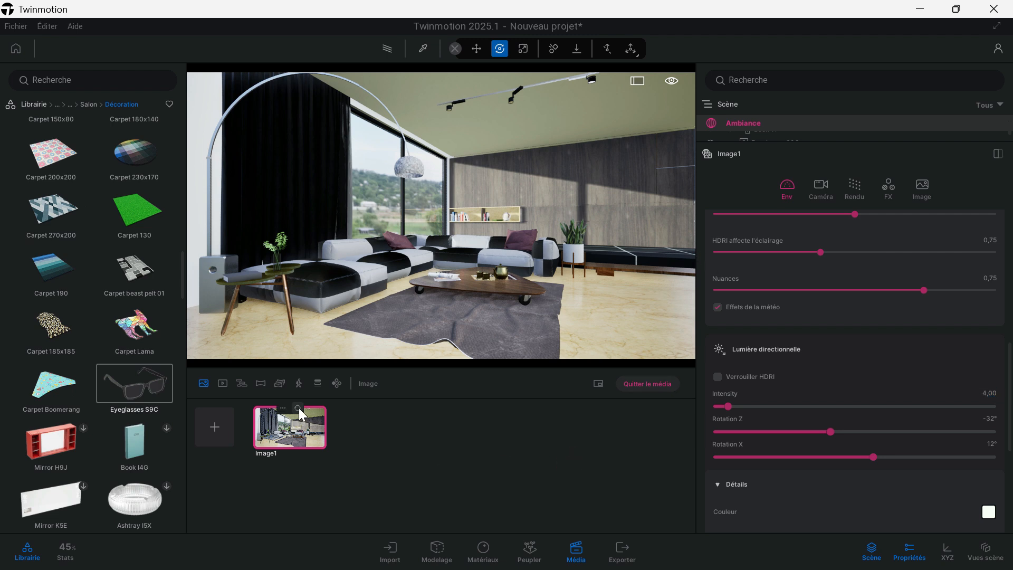
click(299, 408)
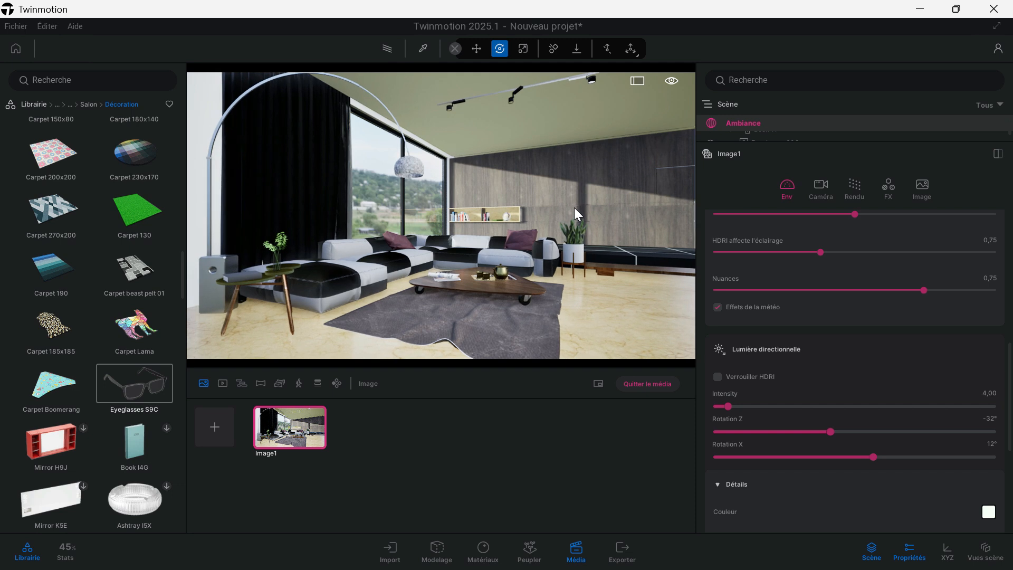
Bring the camera slightly closer to the living area, look over the render settings and update Image1 with the tighter framing
scroll(574, 207, up, 1)
scroll(574, 207, up, 1)
scroll(575, 207, up, 1)
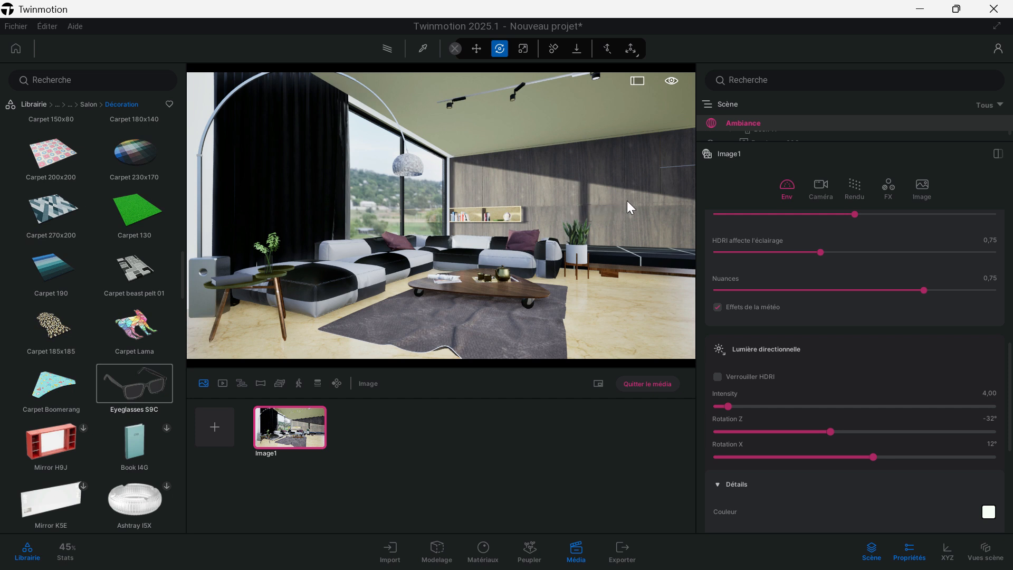
click(856, 190)
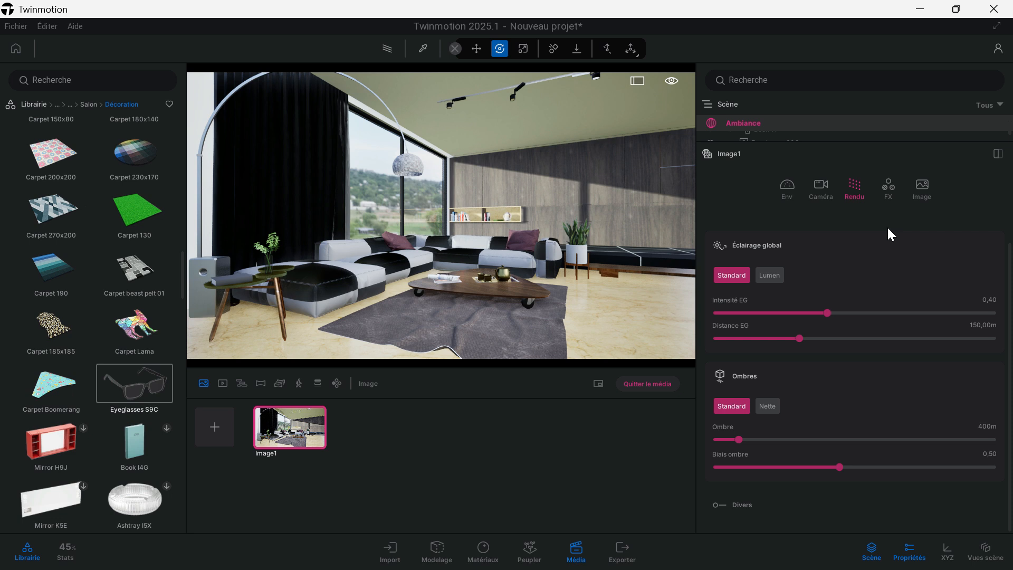
scroll(938, 372, up, 1)
scroll(938, 372, down, 1)
scroll(942, 364, up, 1)
scroll(943, 366, down, 1)
click(487, 432)
scroll(869, 262, up, 1)
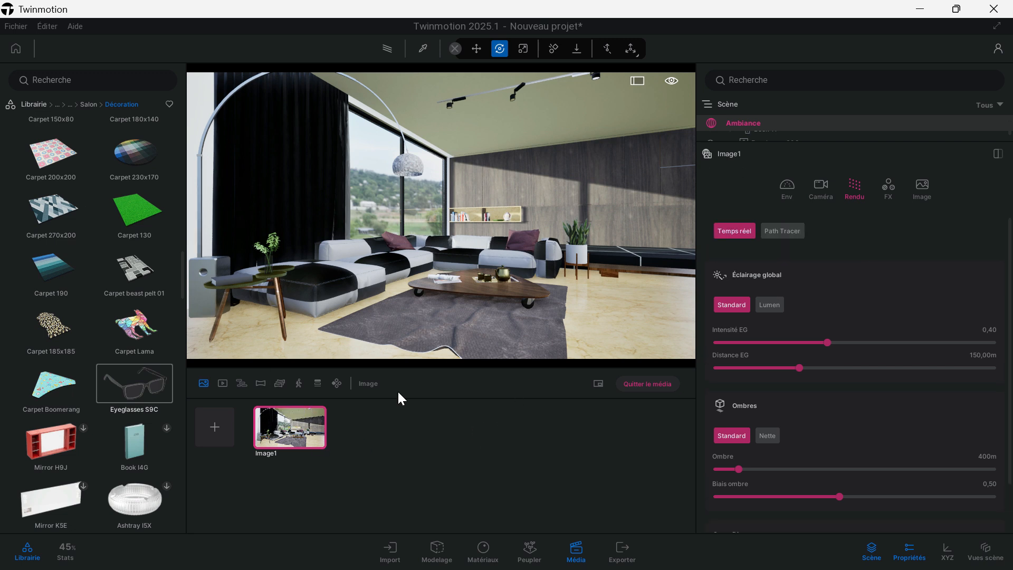
click(296, 408)
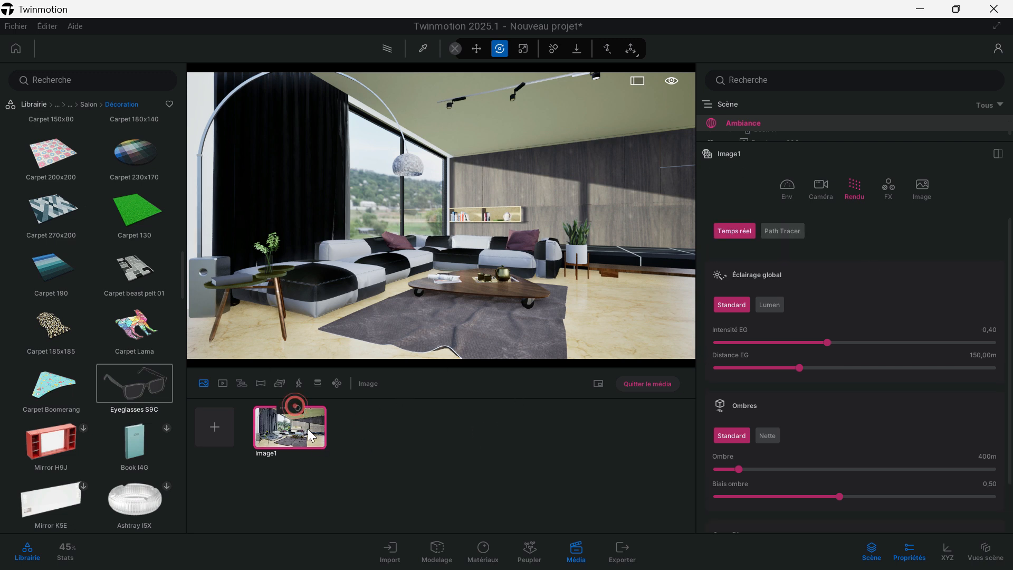
Duplicate Image1 and rename the copy as Image1-Lumen
click(283, 409)
click(270, 366)
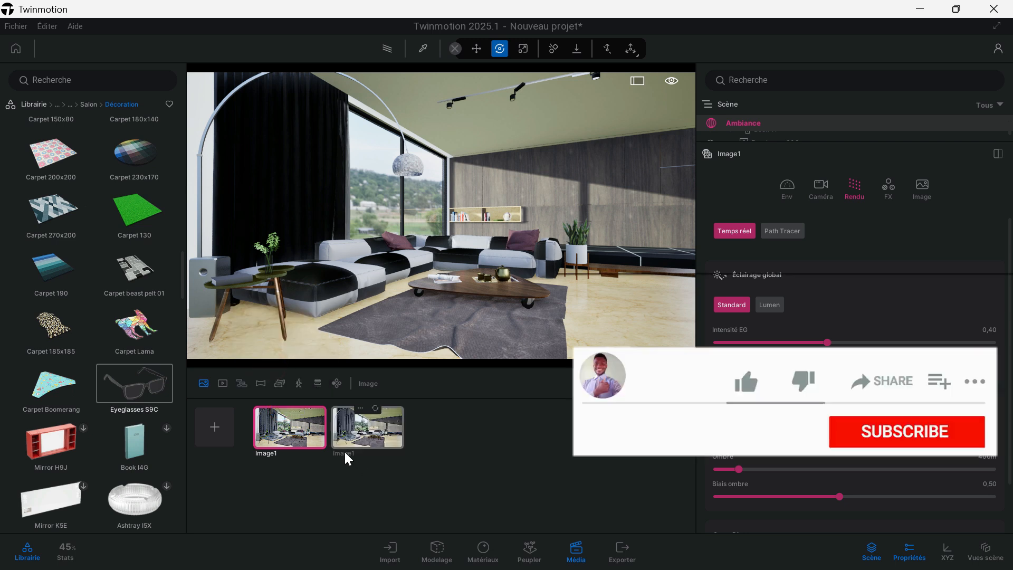
click(361, 439)
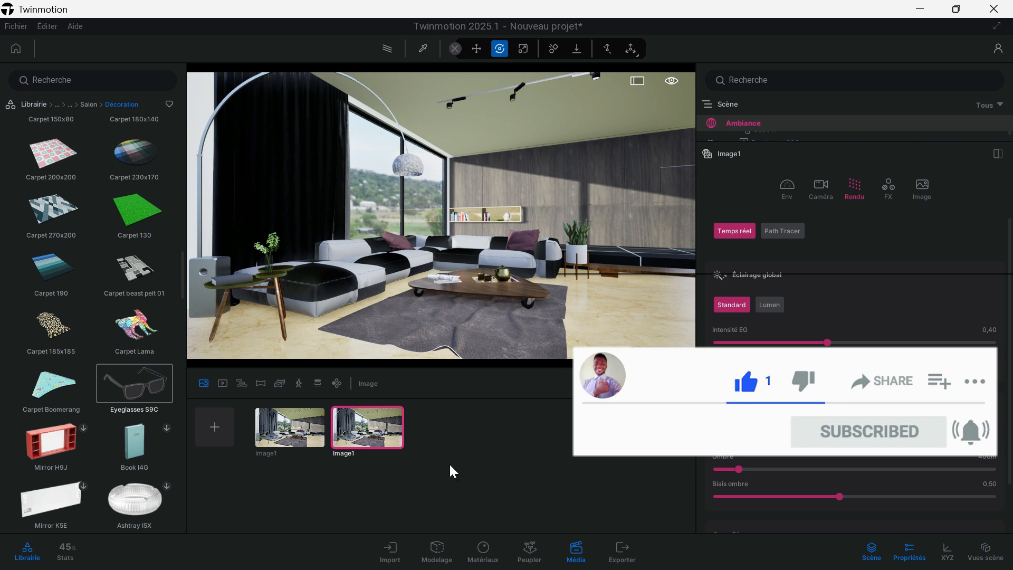
click(362, 406)
click(356, 315)
click(343, 456)
key(BackSpace)
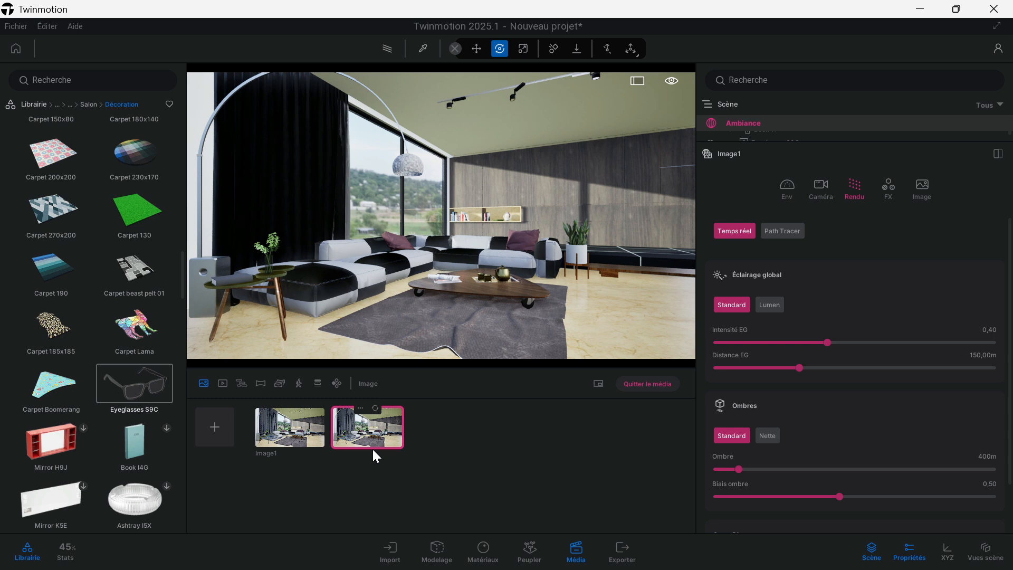
text(Image1)
key(Return)
click(532, 440)
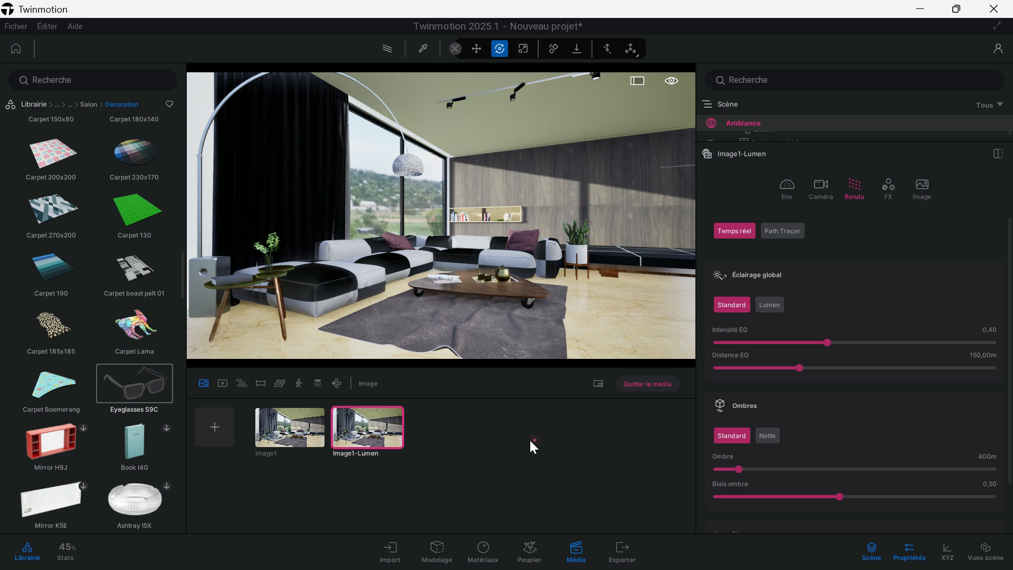
Duplicate the Image1-Lumen image and select the new copy
click(361, 408)
click(352, 368)
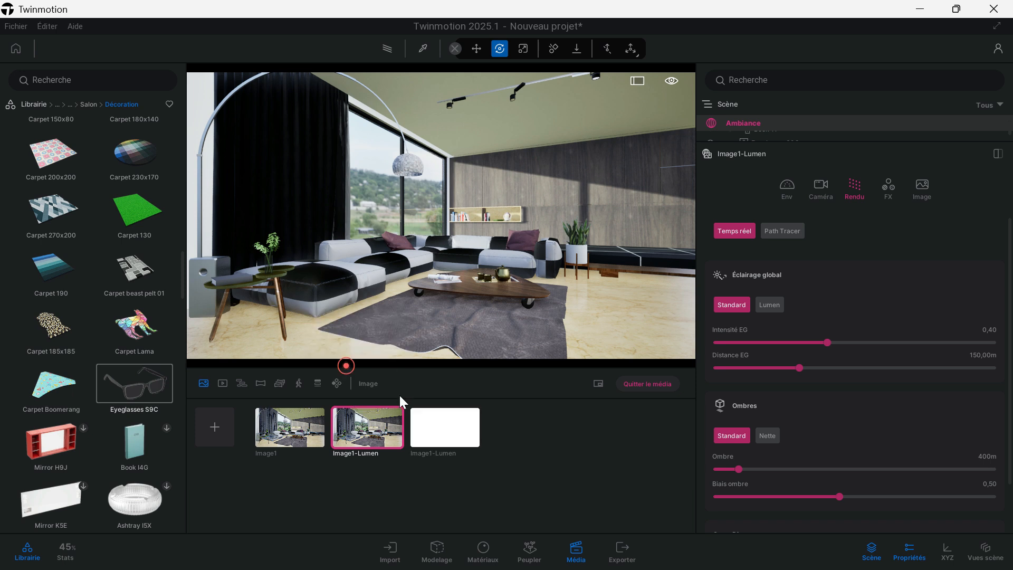
click(442, 454)
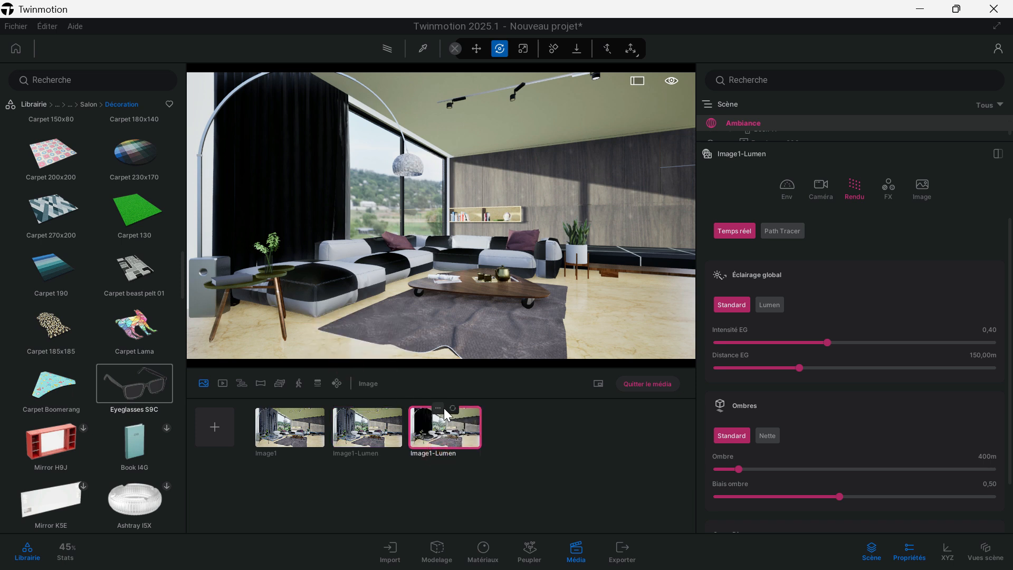
Rename the second copy as Image1-Path Tracer
click(438, 408)
click(426, 316)
click(445, 452)
key(BackSpace)
key(BackSpace)
key(BackSpace)
key(BackSpace)
key(BackSpace)
text(Path T)
text(acer)
key(Return)
click(439, 407)
click(417, 318)
click(455, 454)
text(r)
click(513, 473)
Switch Image1-Lumen's global illumination from Standard to Lumen and review its reflection and shadow settings
click(364, 430)
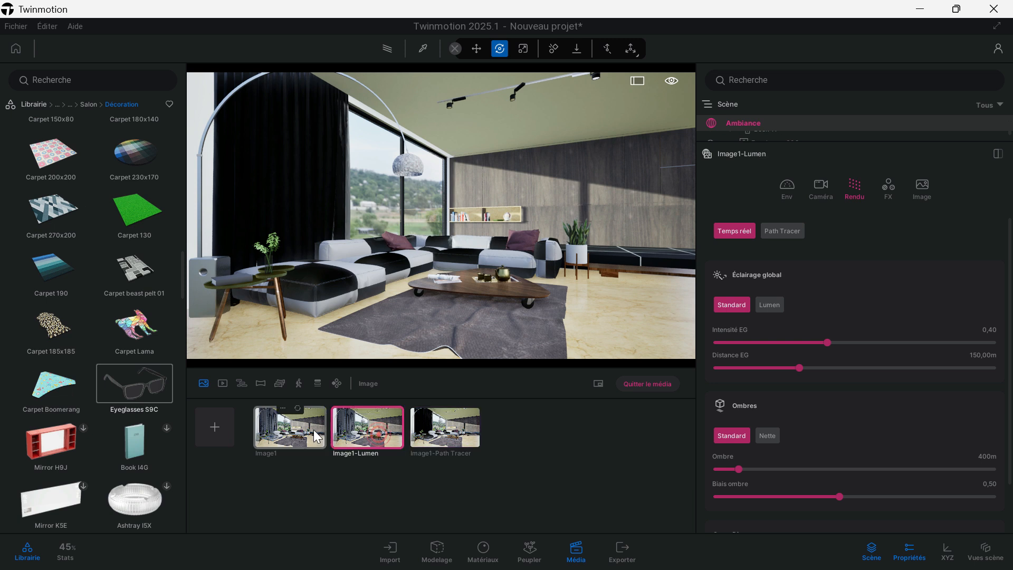
click(772, 304)
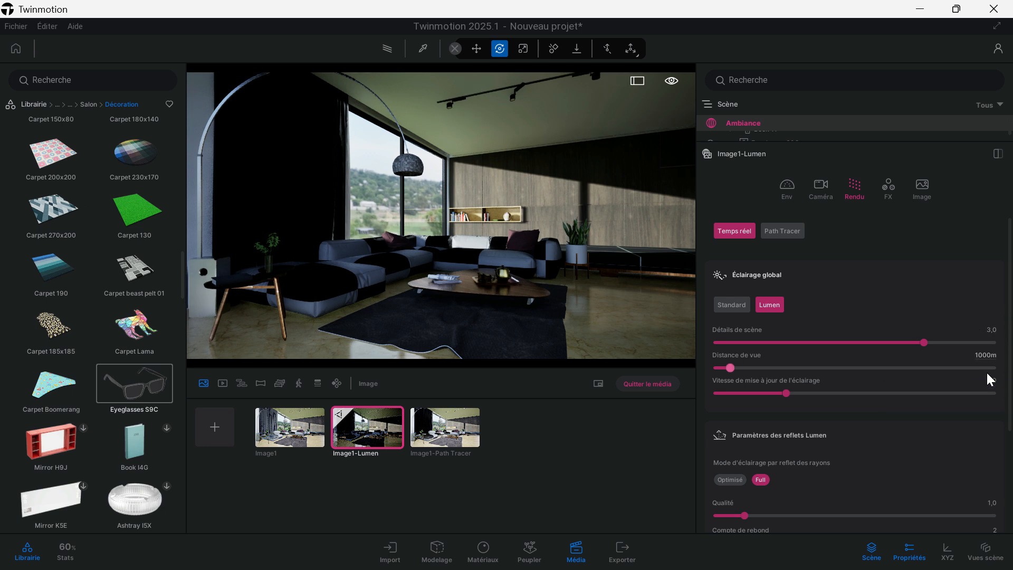
scroll(954, 377, down, 2)
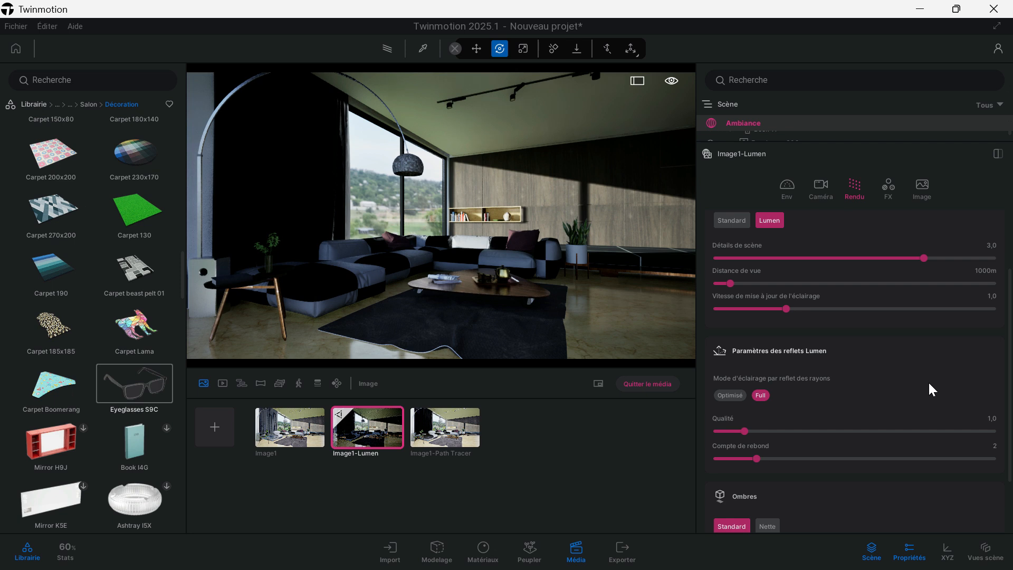
scroll(929, 384, down, 2)
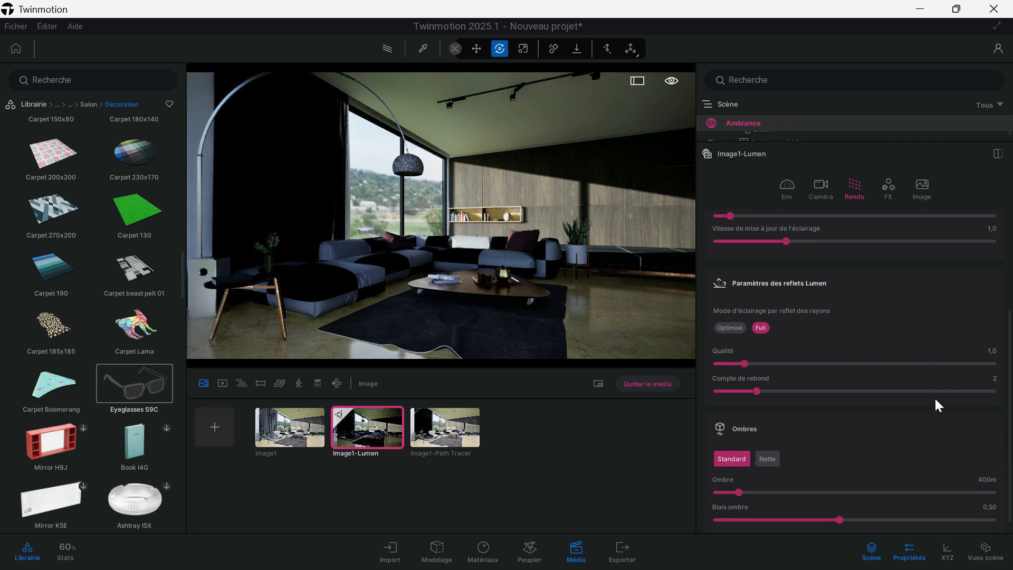
scroll(931, 396, down, 1)
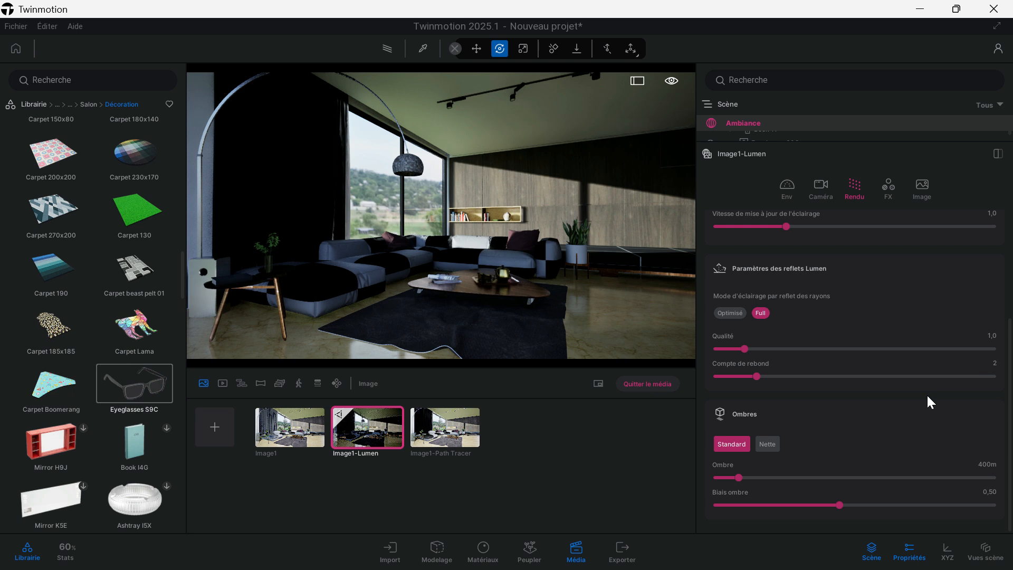
scroll(929, 403, up, 4)
Make Image1-Lumen's directional light use colour temperature and set it to 5828 K
click(780, 187)
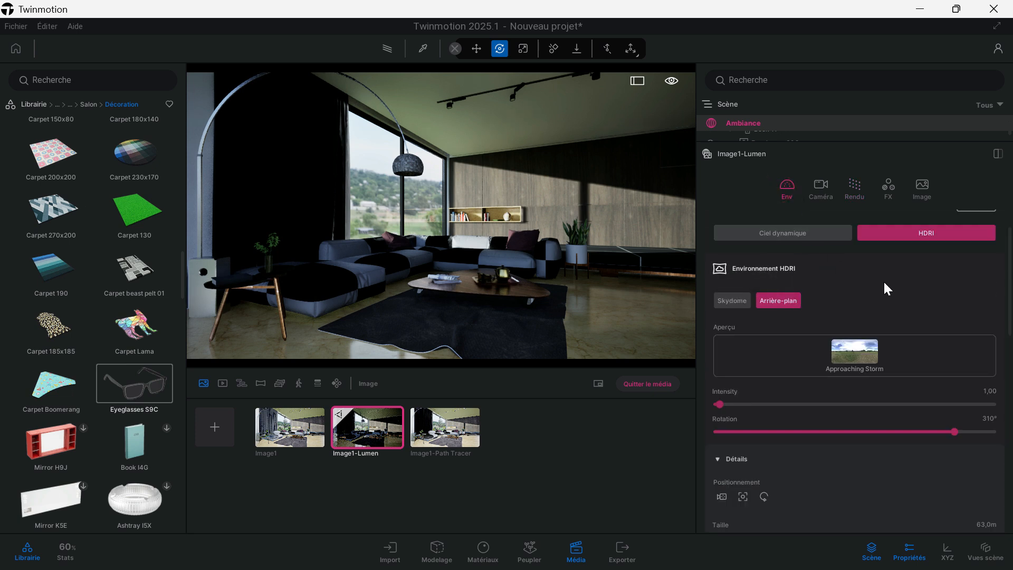
scroll(889, 279, up, 2)
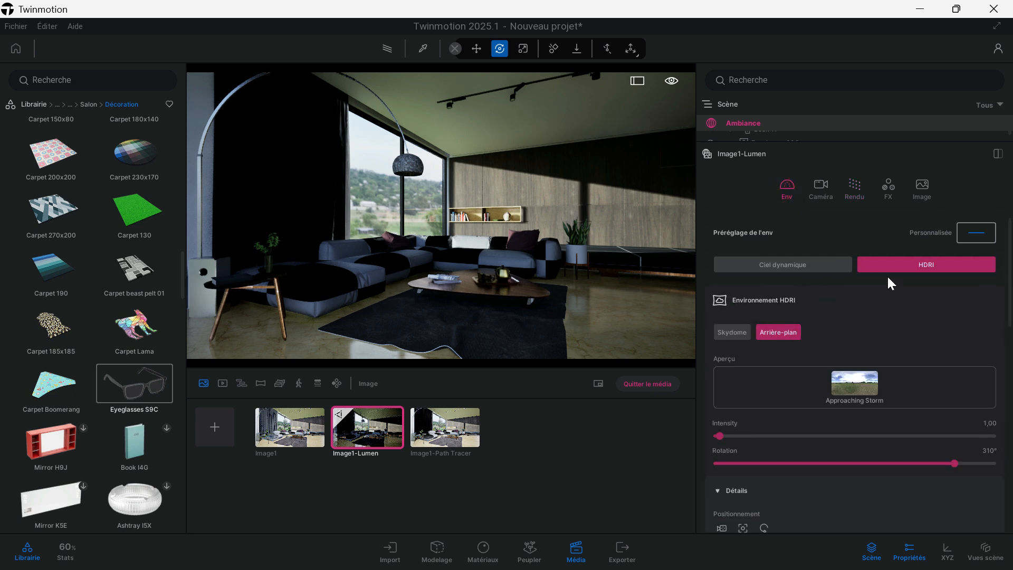
scroll(888, 278, down, 3)
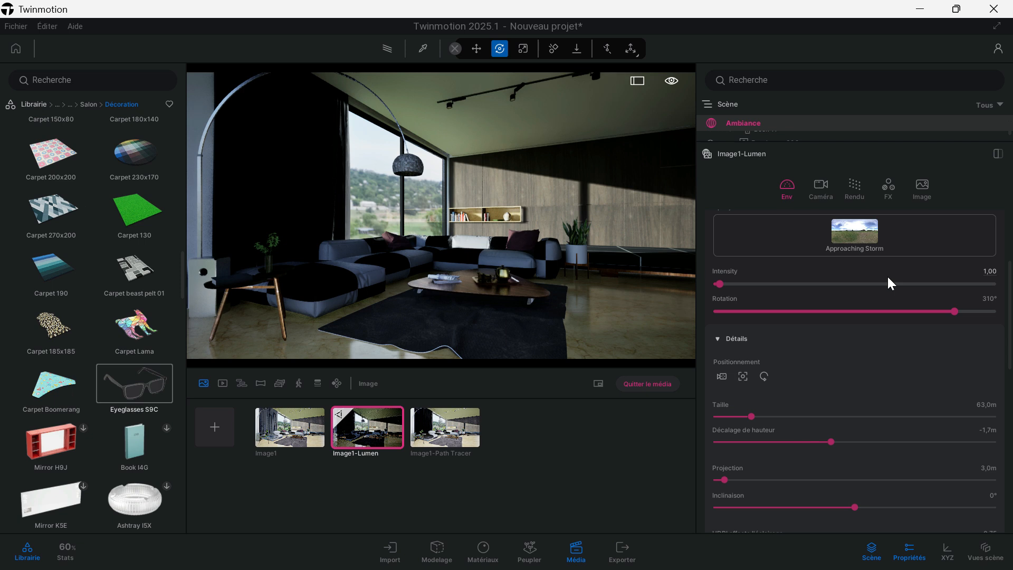
scroll(889, 337, down, 1)
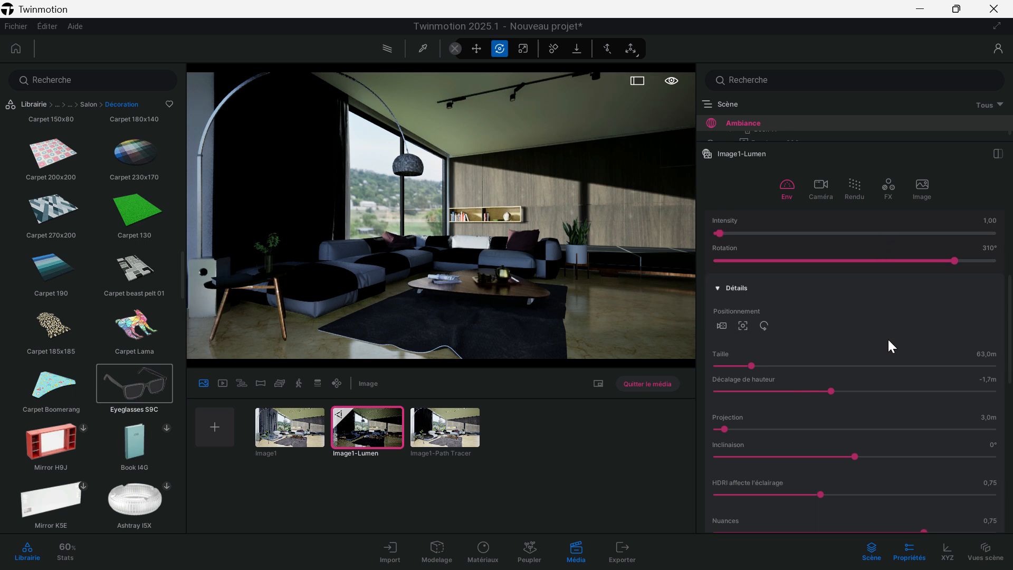
scroll(889, 340, down, 5)
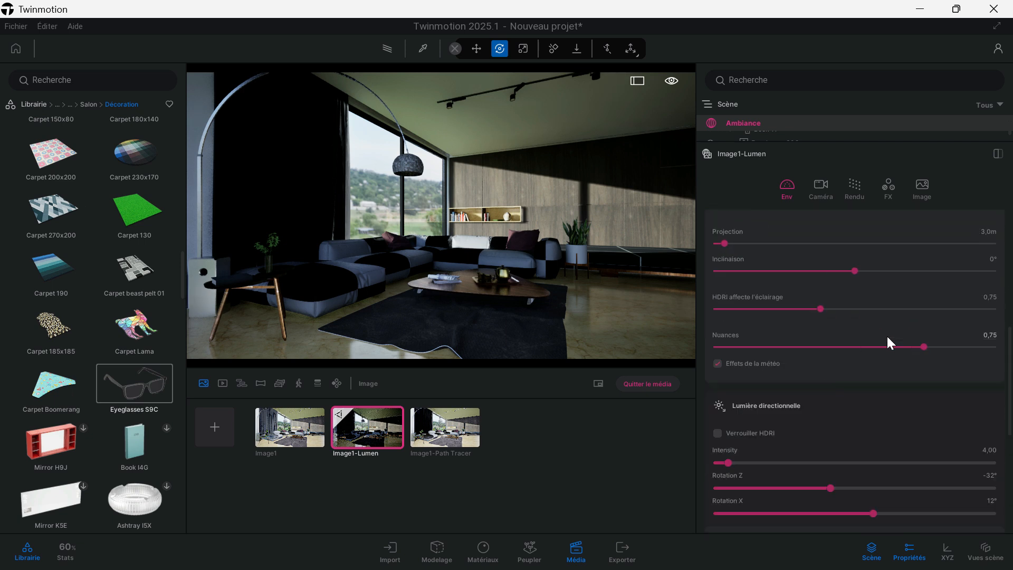
scroll(888, 342, down, 2)
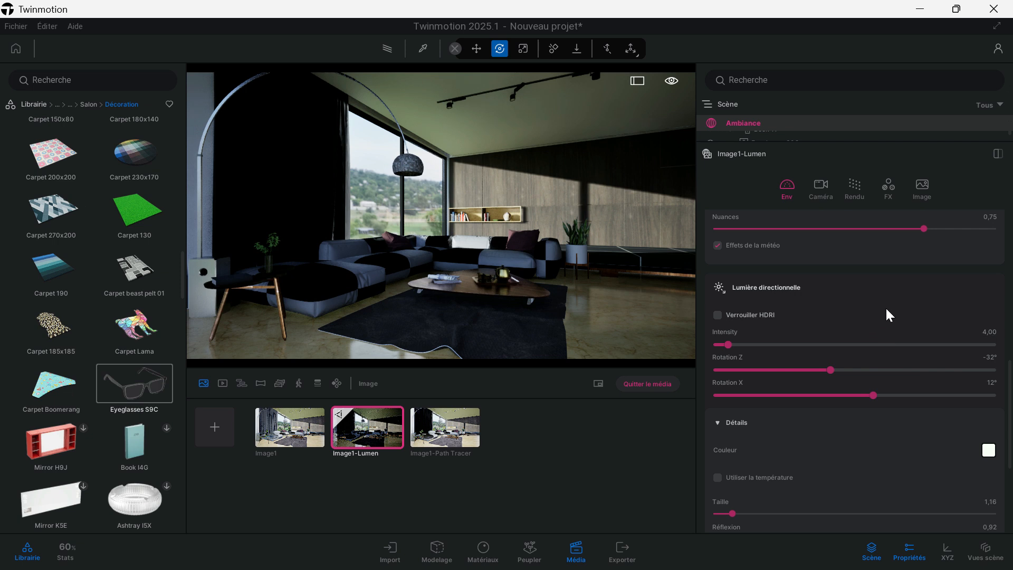
scroll(844, 293, down, 2)
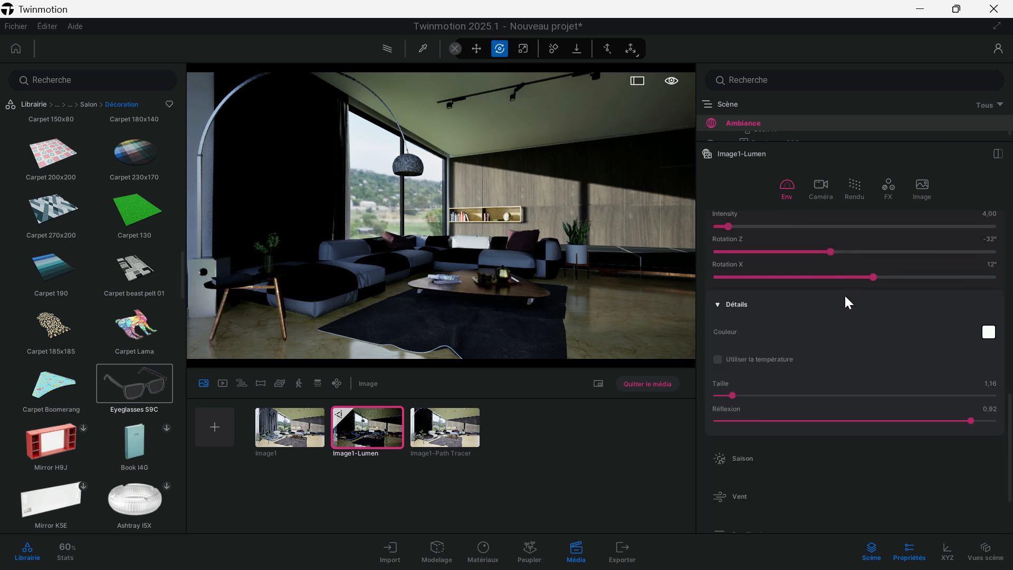
click(797, 360)
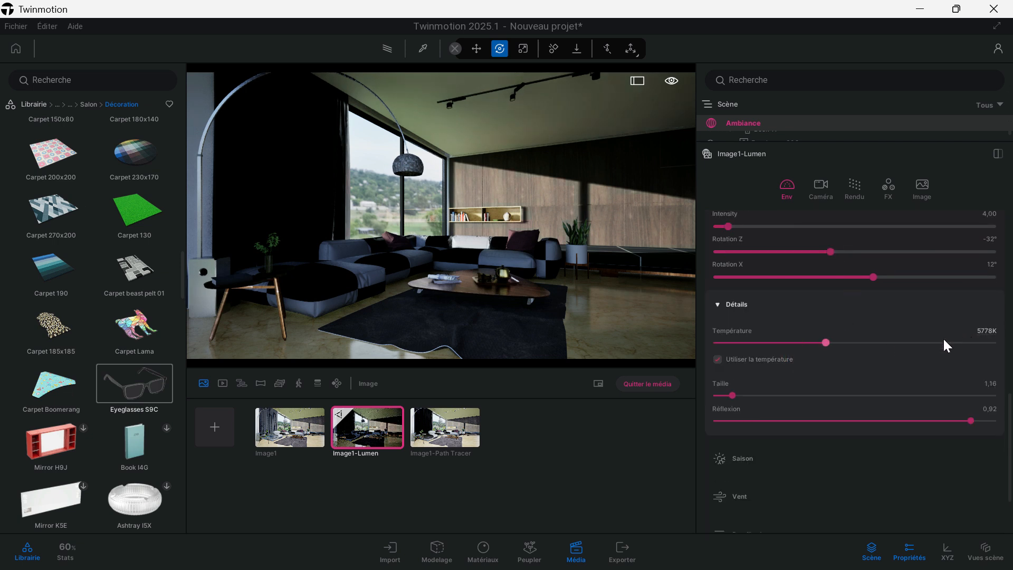
mouse_move(828, 343)
mouse_down()
mouse_move(937, 343)
mouse_move(827, 331)
mouse_up()
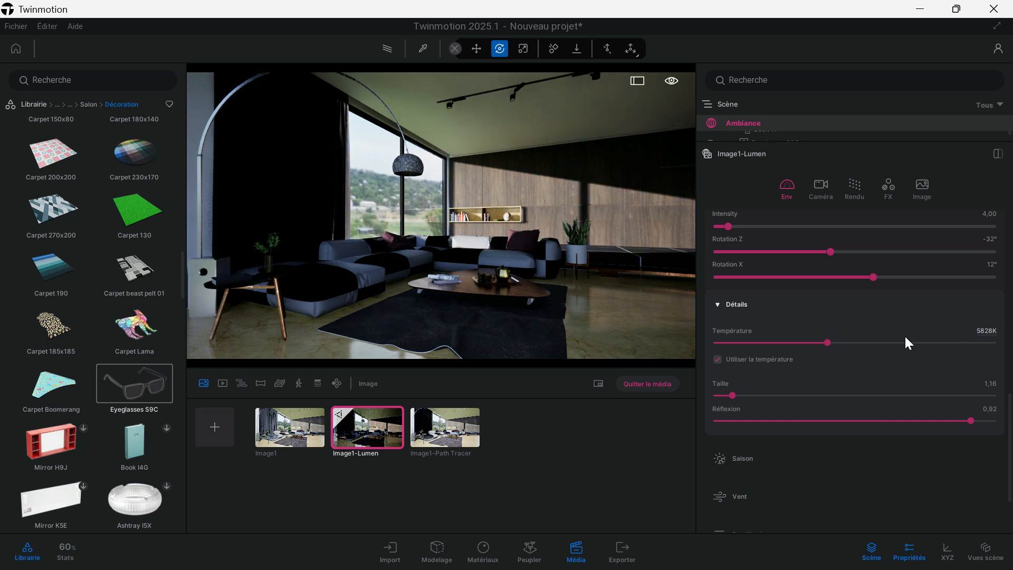
Keep colour temperature enabled for Image1-Lumen's directional light and set it to 5900 K
click(918, 362)
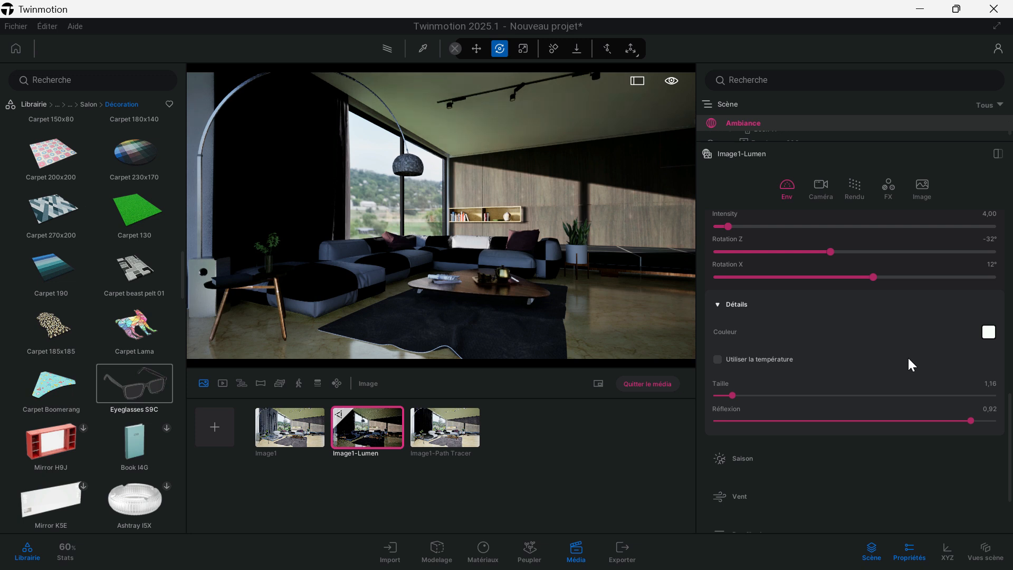
click(758, 360)
click(986, 330)
text(5900)
key(Return)
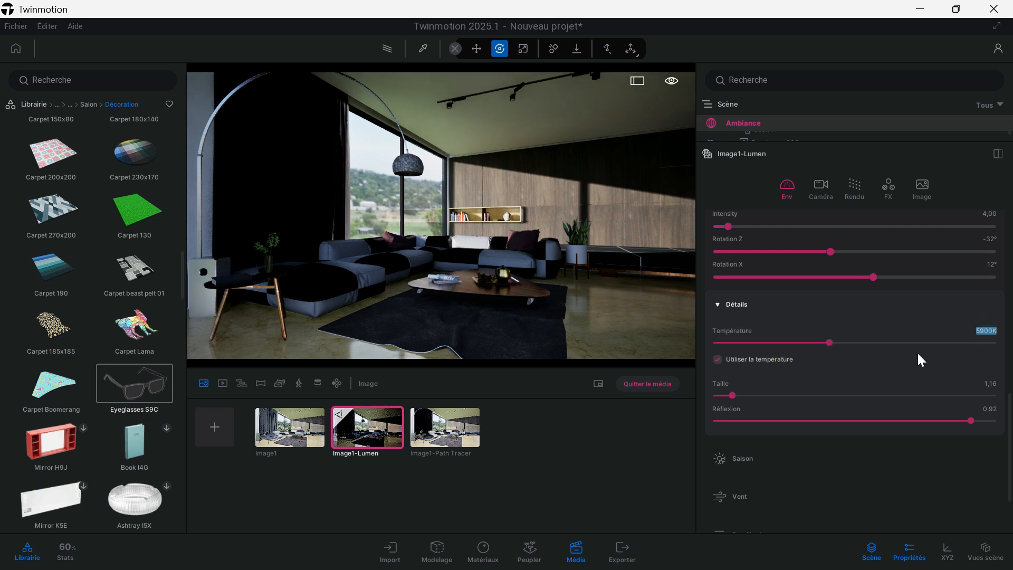
scroll(895, 369, up, 2)
drag(729, 277, 733, 277)
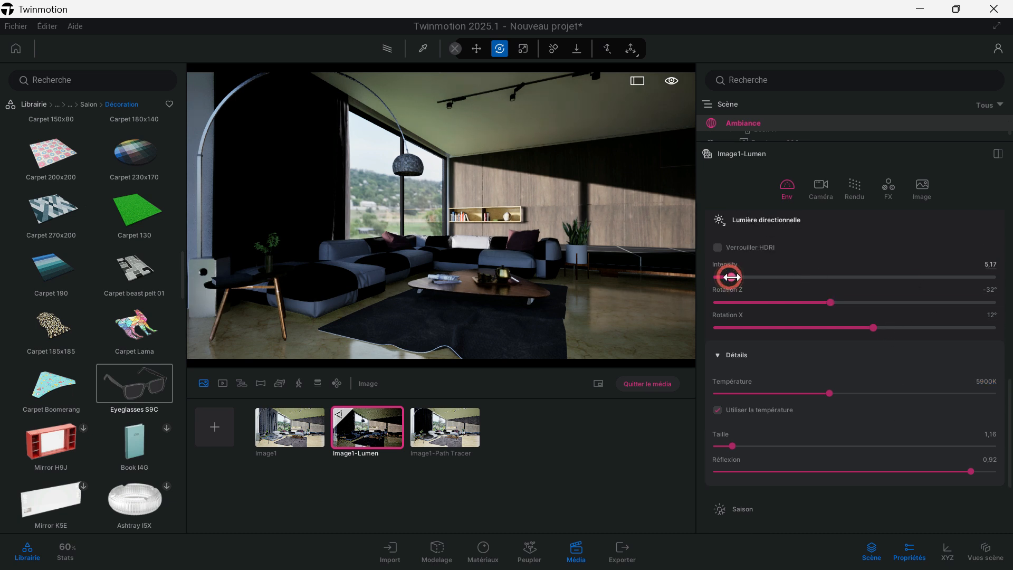
key(ctrl+z)
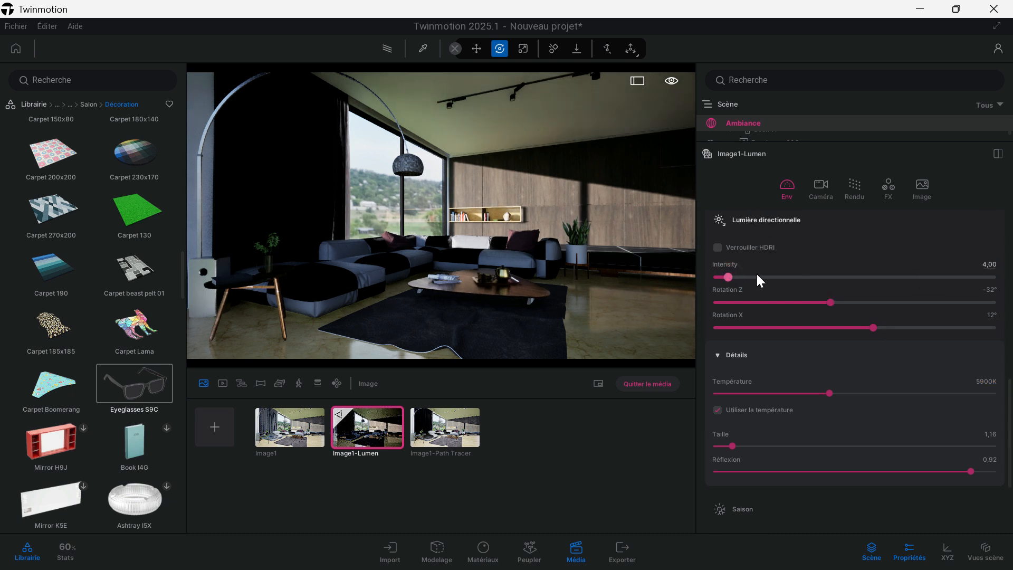
Set Image1-Lumen's HDRI environment intensity to 3.00 and return to the image's saved view
scroll(911, 311, up, 6)
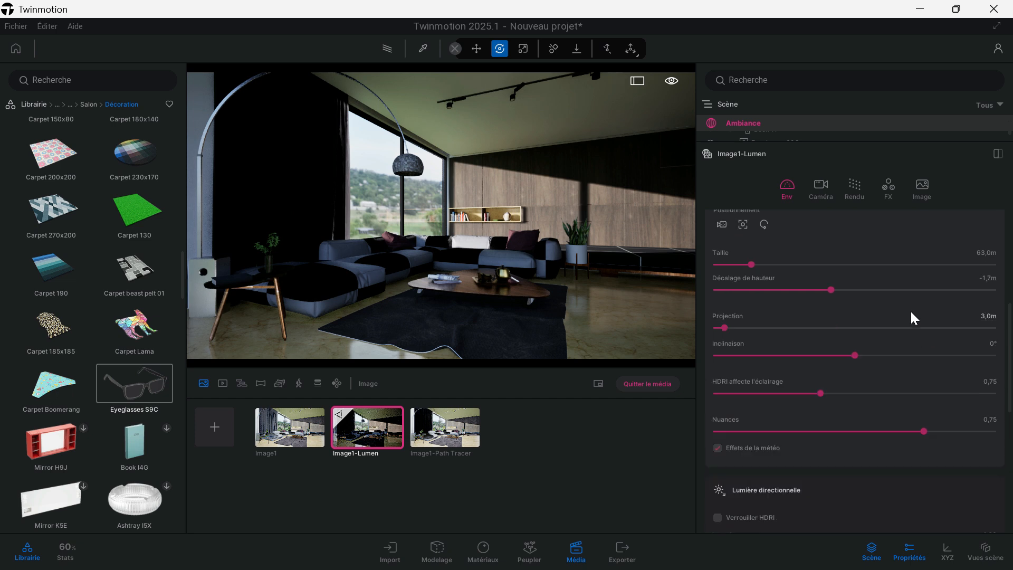
scroll(893, 310, up, 1)
mouse_move(720, 385)
mouse_down()
mouse_move(744, 383)
mouse_move(718, 379)
mouse_move(727, 377)
mouse_up()
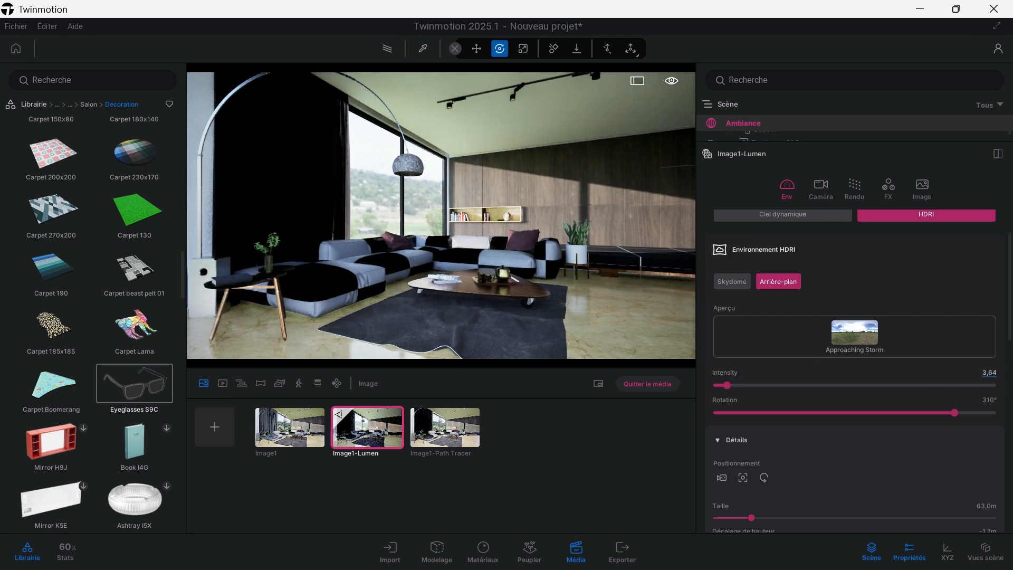
drag(989, 373, 1008, 375)
text(5)
key(Return)
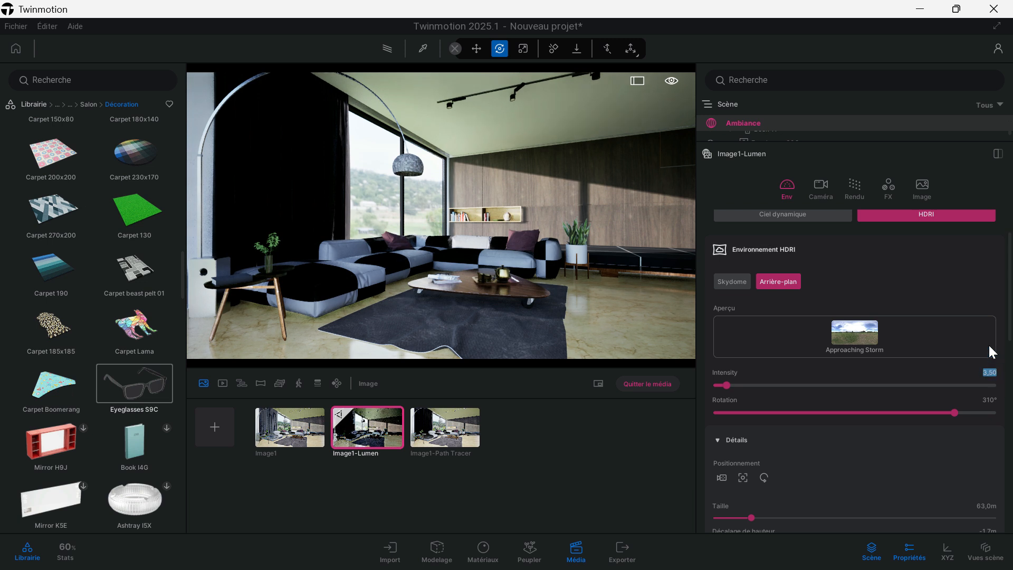
click(985, 374)
double_click(986, 374)
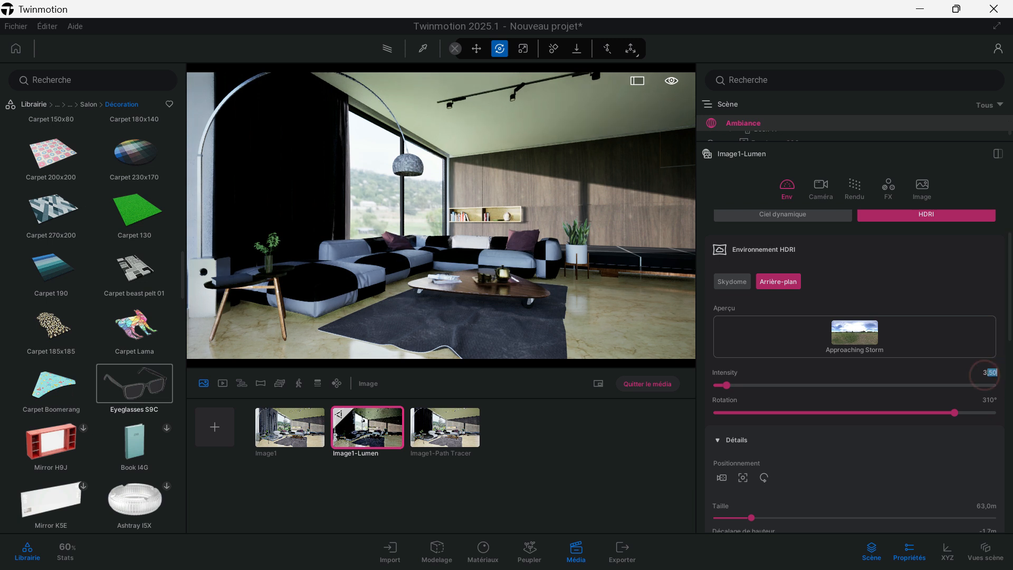
text(3)
key(Return)
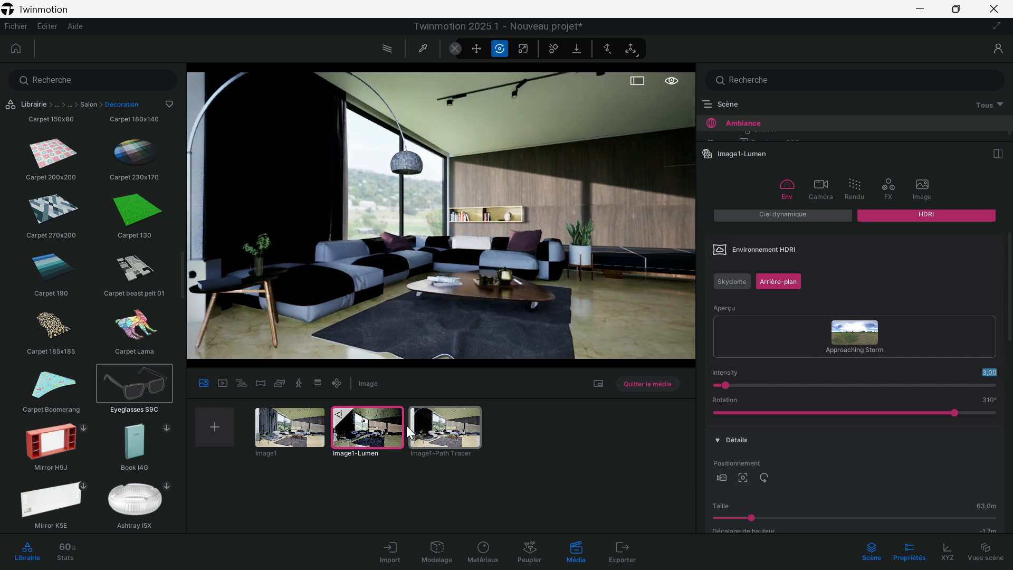
click(378, 427)
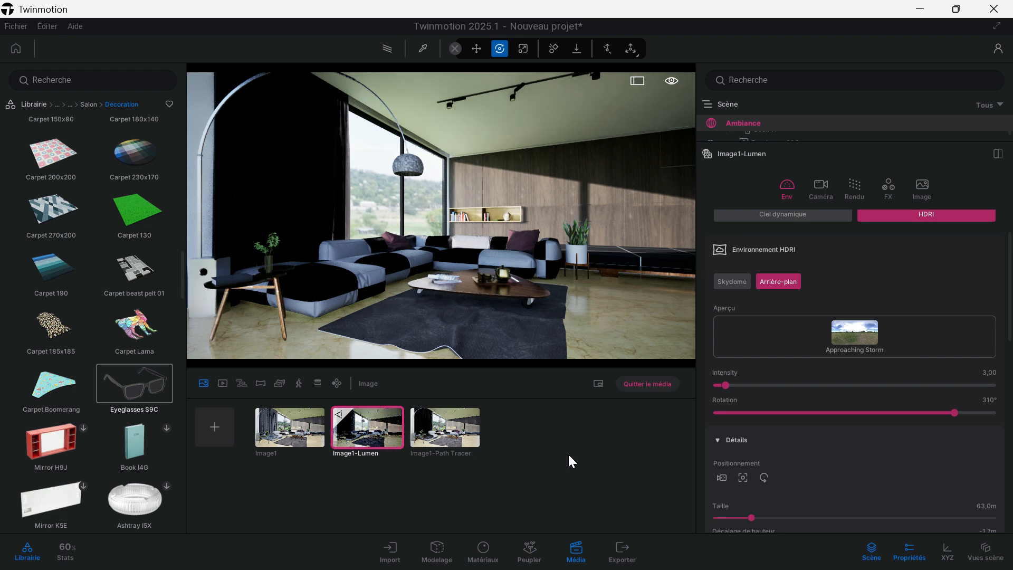
scroll(791, 369, down, 2)
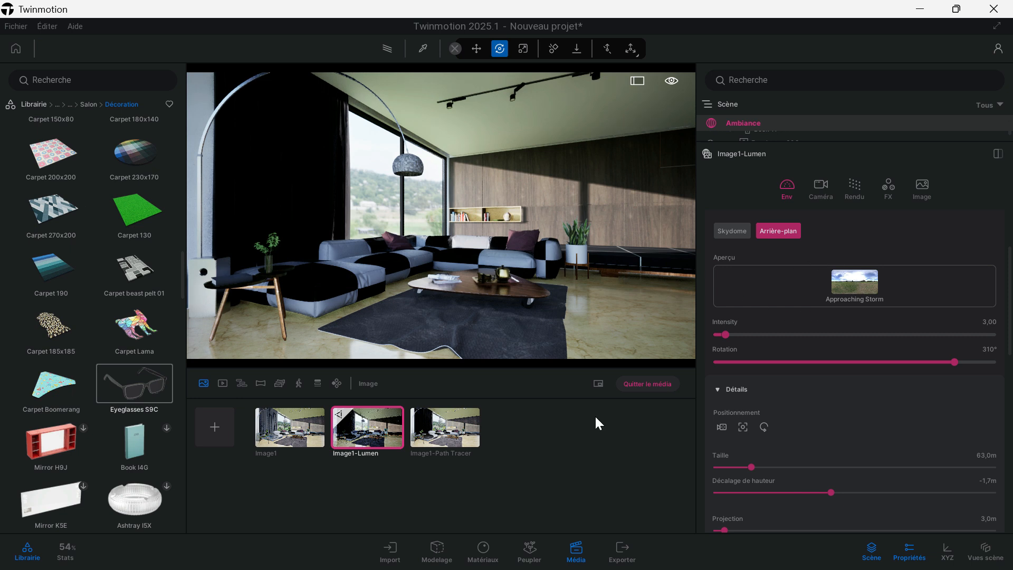
Switch Image1-Path Tracer's rendering mode from real time to Path Tracer
click(454, 428)
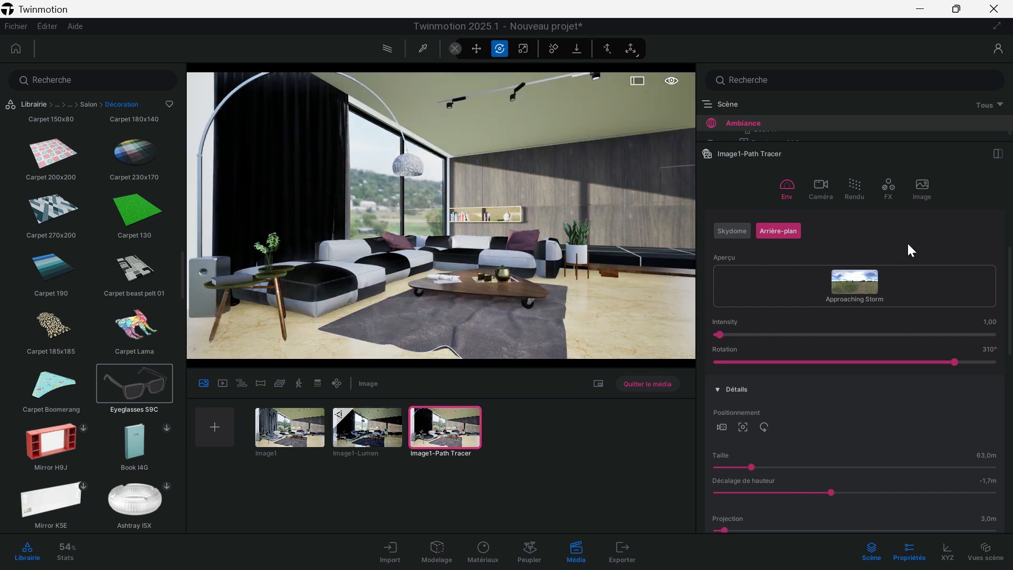
click(856, 190)
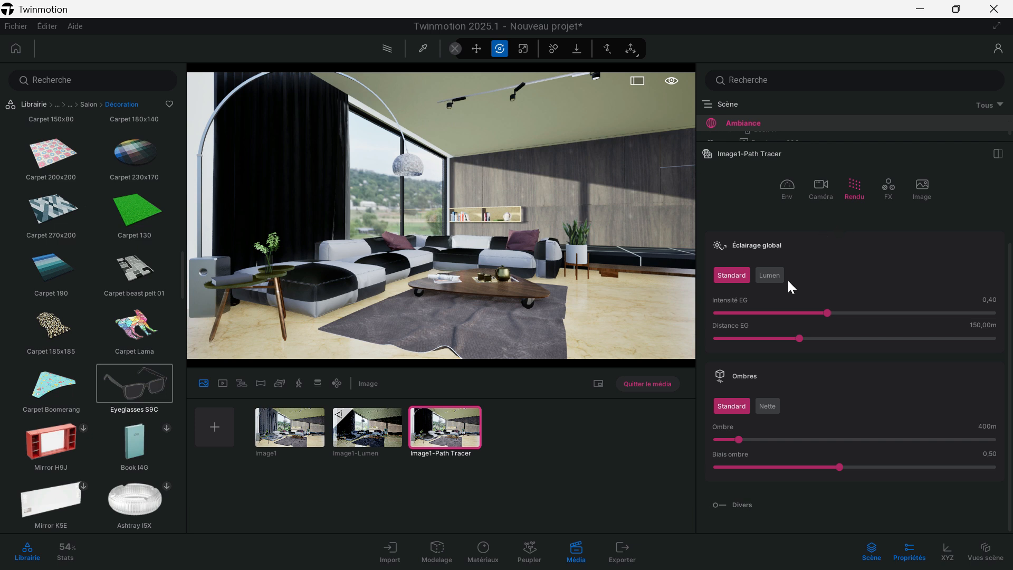
scroll(789, 264, up, 2)
click(787, 230)
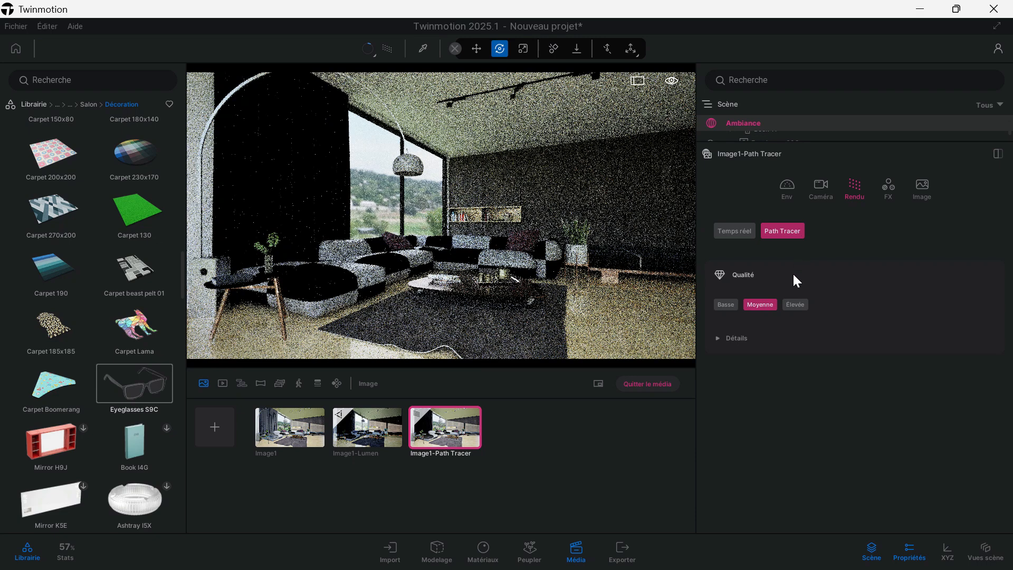
Set the Path Tracer quality to Élevée and the samples per pixel to 1000
click(795, 305)
click(719, 342)
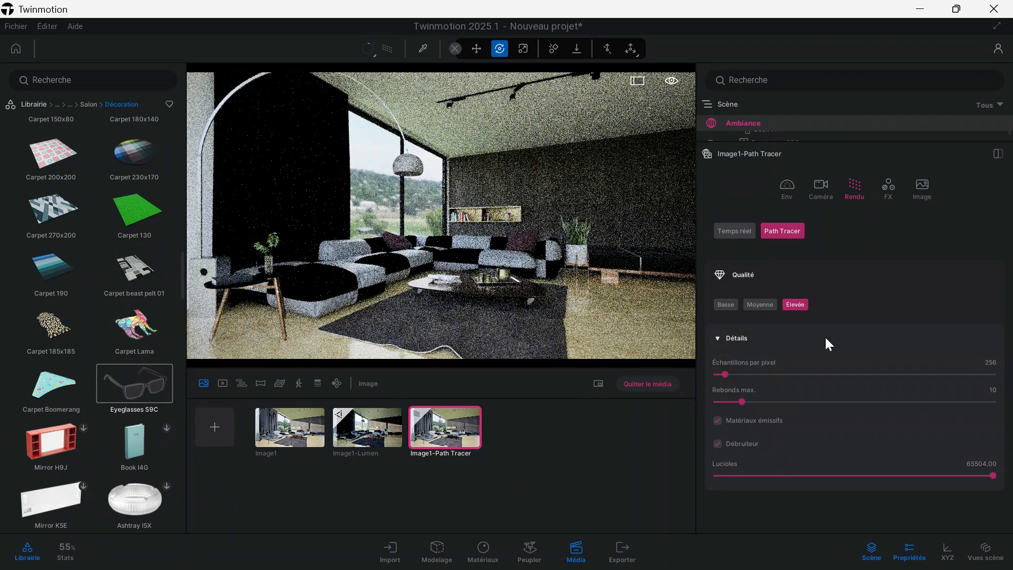
click(985, 363)
text(1000)
key(Return)
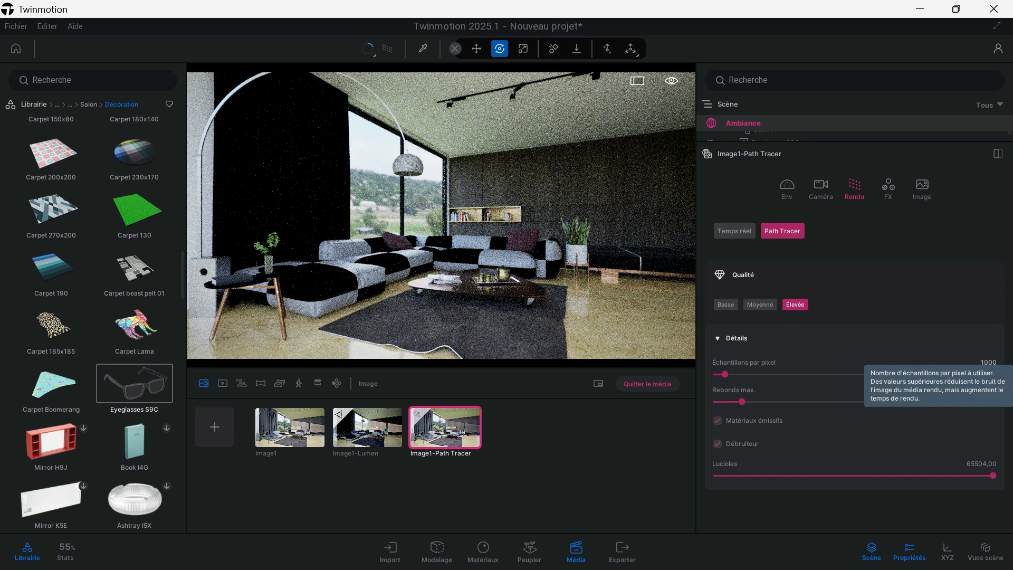
click(953, 332)
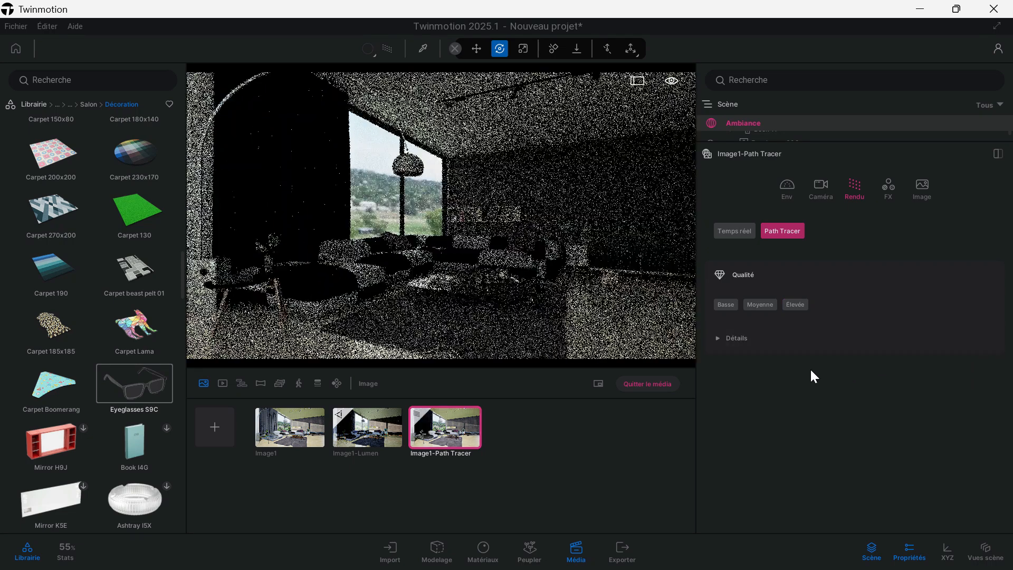
click(727, 340)
click(727, 341)
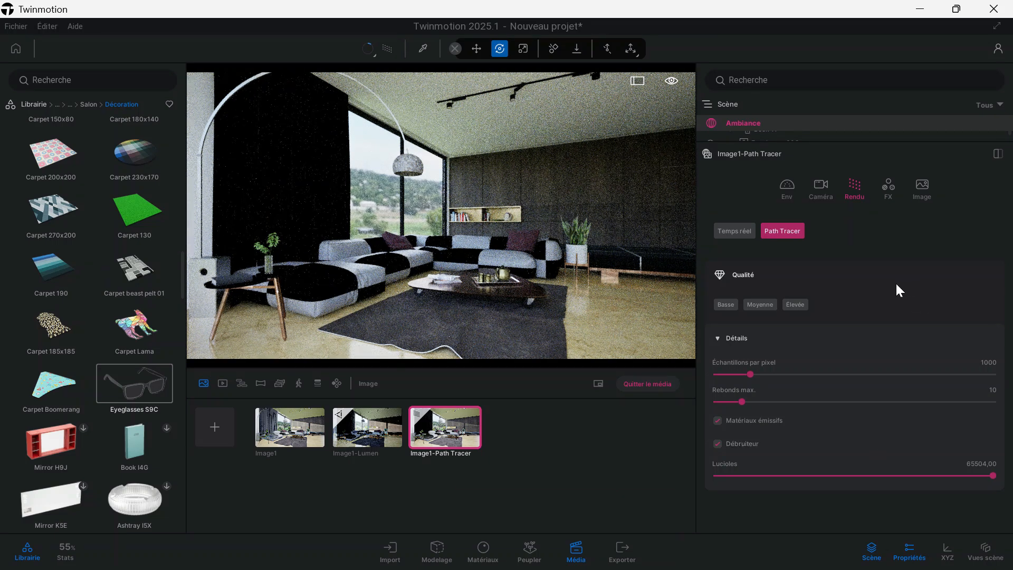
Reduce Image1's contrast to 42% and its saturation to 46% in the colour grading settings
click(887, 190)
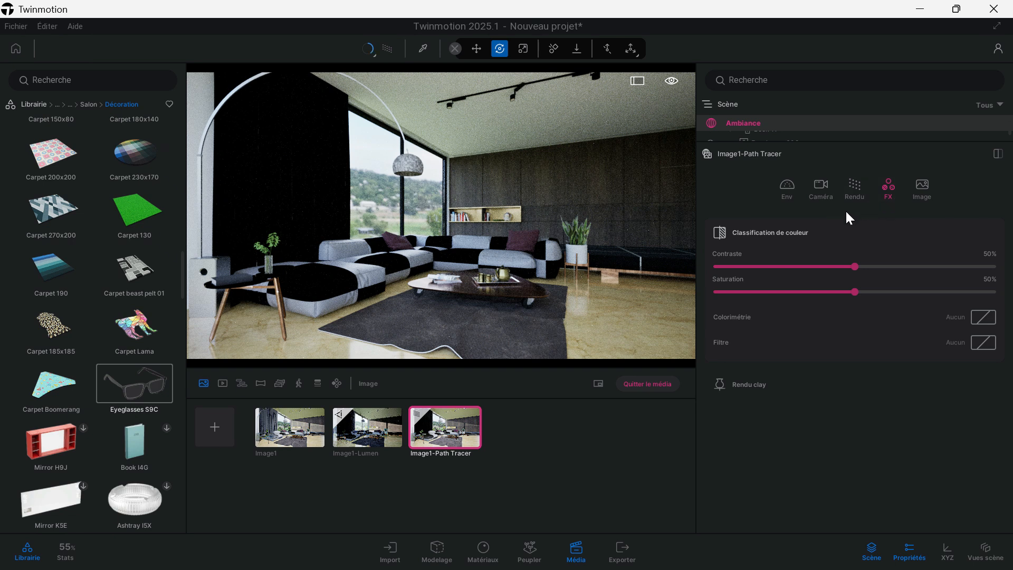
click(370, 429)
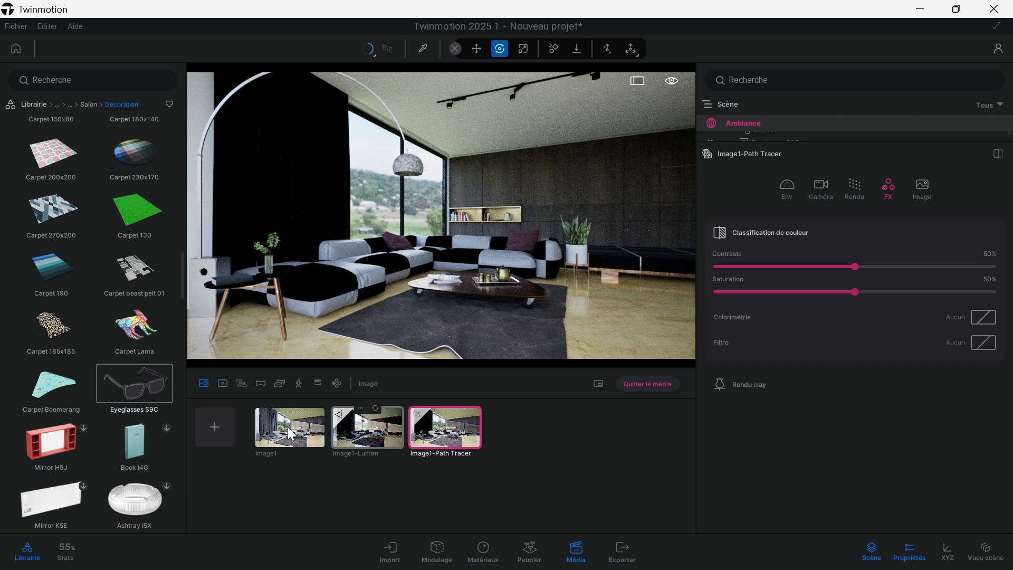
click(303, 429)
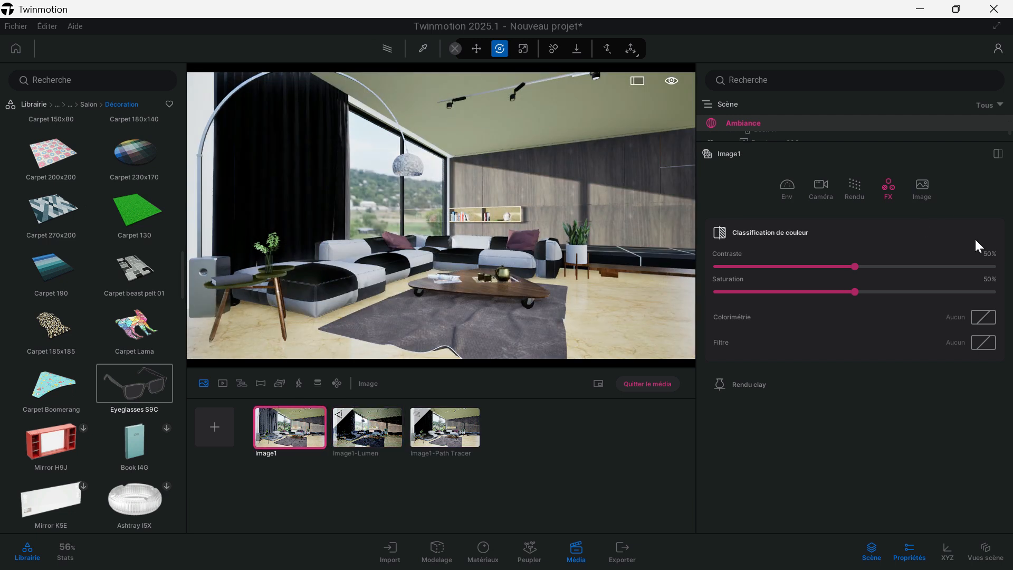
drag(851, 264, 832, 268)
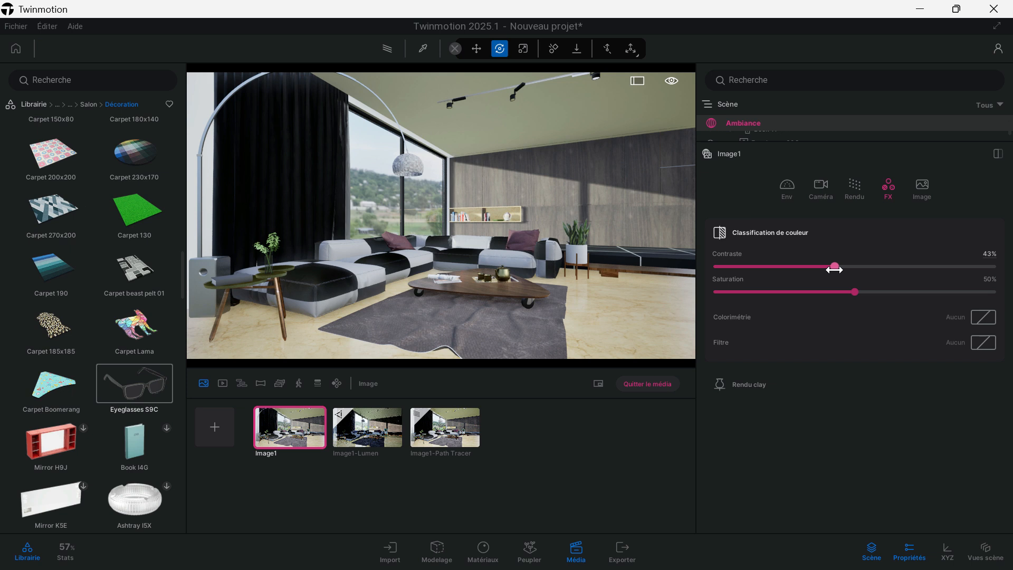
drag(855, 291, 845, 293)
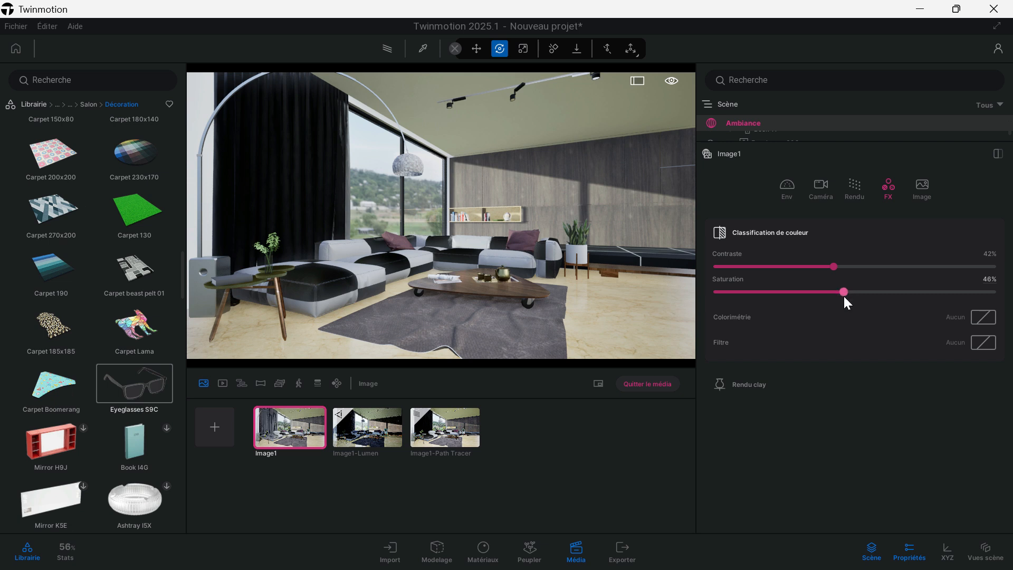
scroll(524, 297, up, 5)
scroll(524, 298, up, 5)
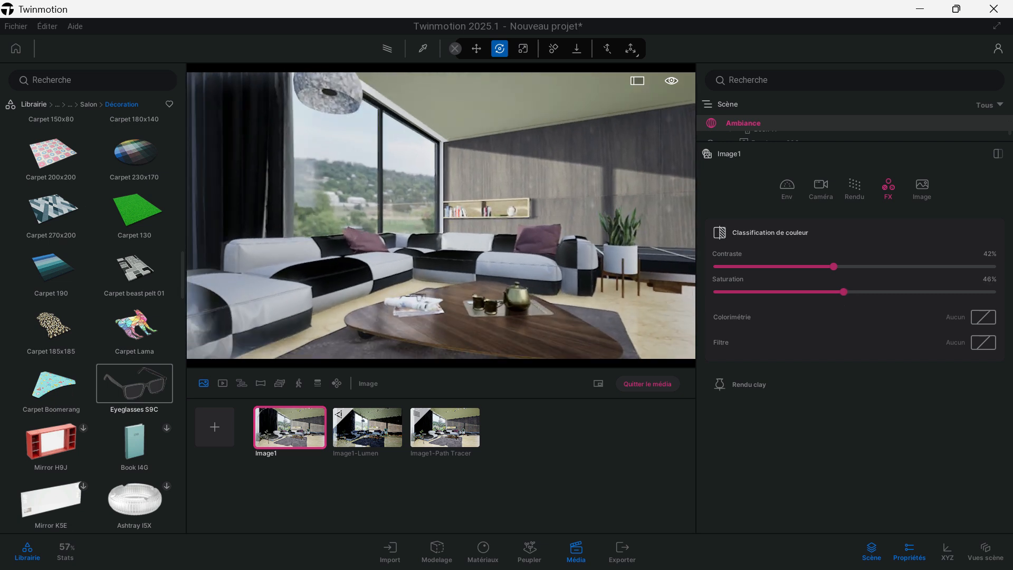
Set Image1-Lumen's contrast to 42% and saturation to 45%, using Image1's colour grading as reference
click(367, 427)
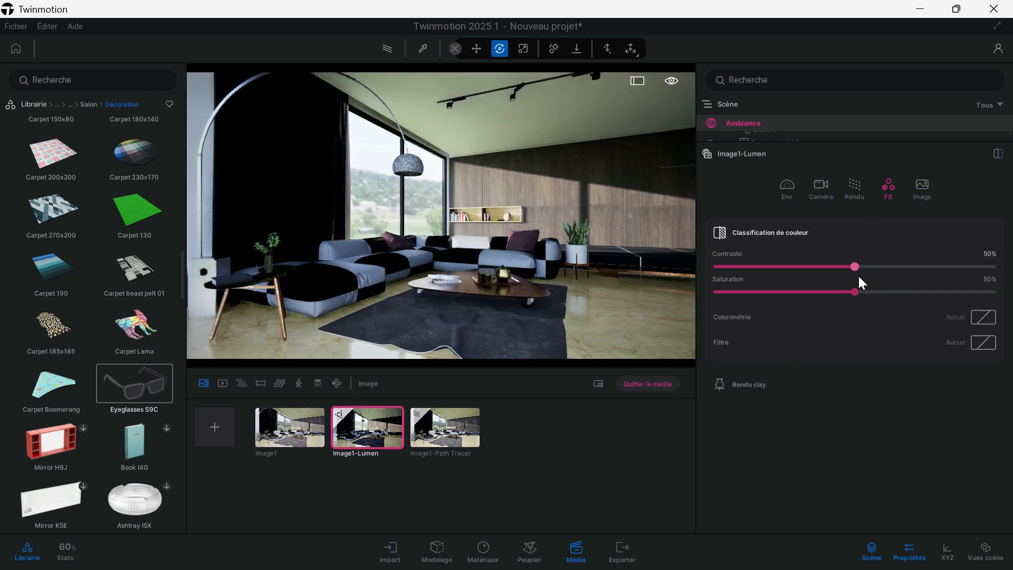
drag(855, 267, 846, 293)
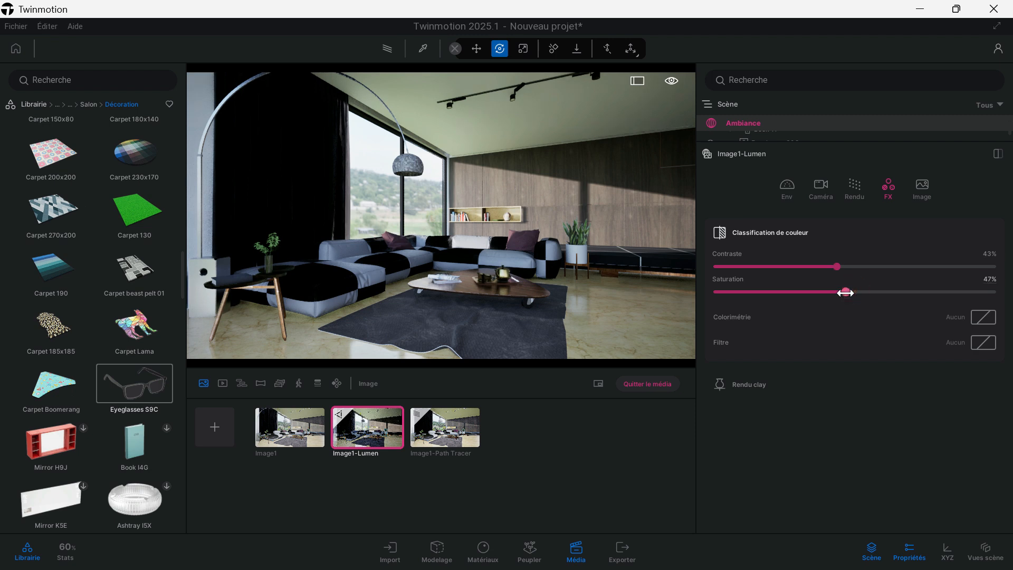
click(299, 434)
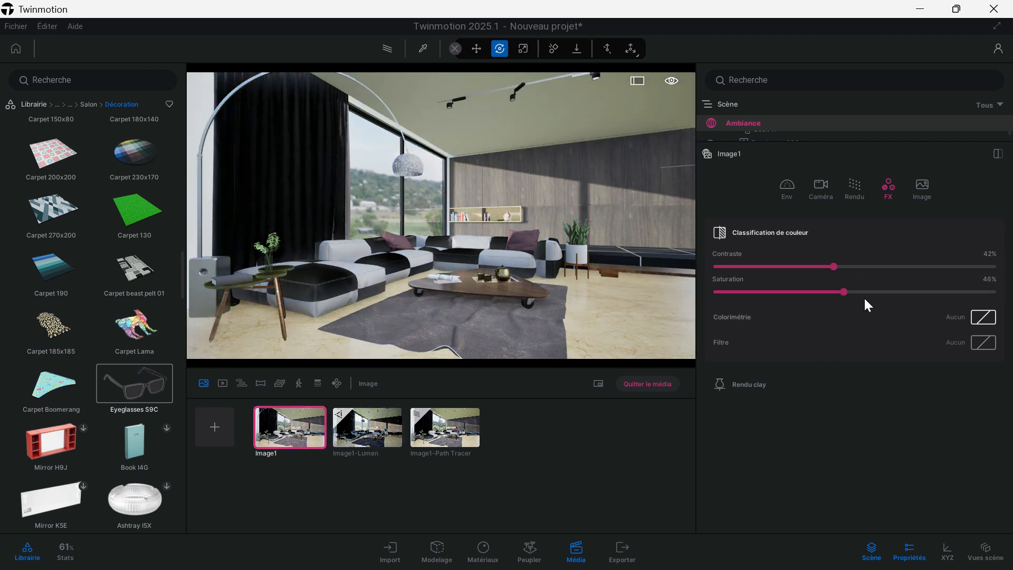
click(370, 436)
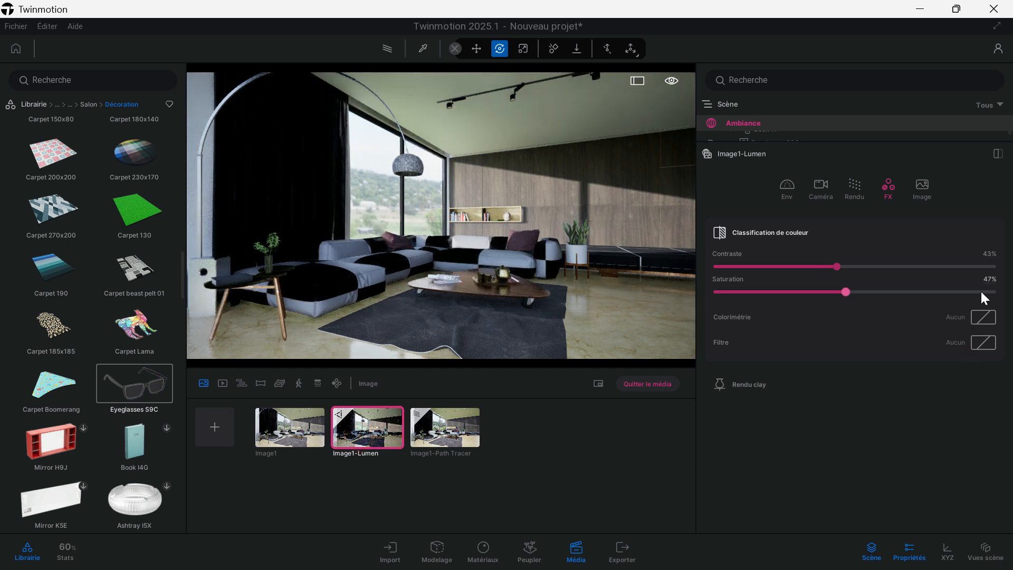
text(42)
key(Return)
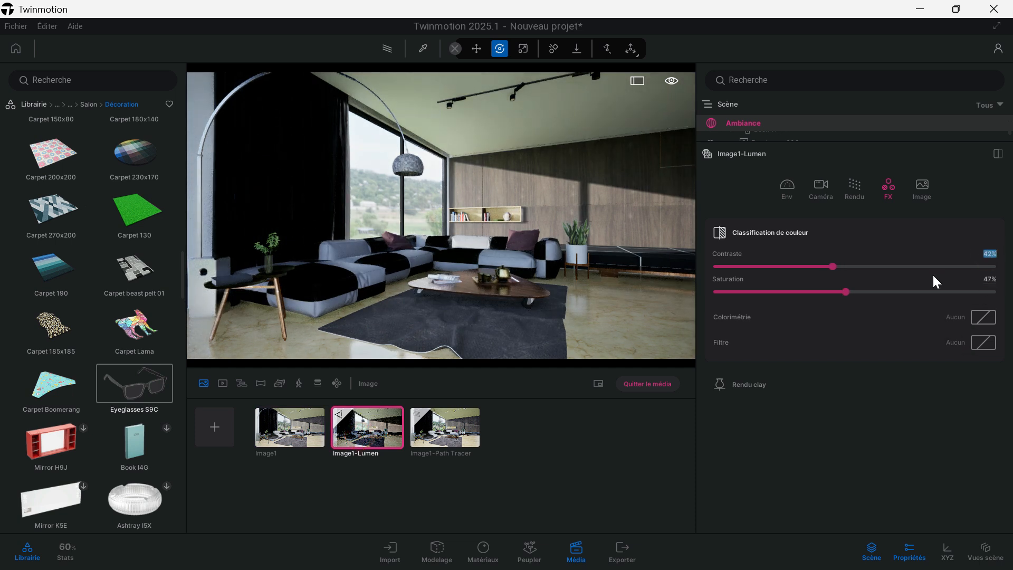
key(Tab)
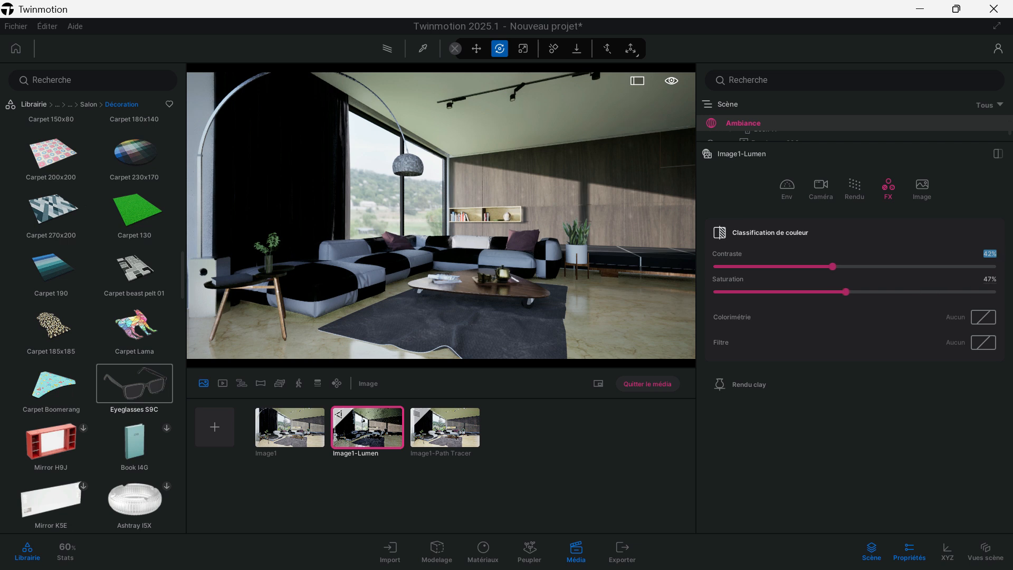
drag(846, 291, 840, 292)
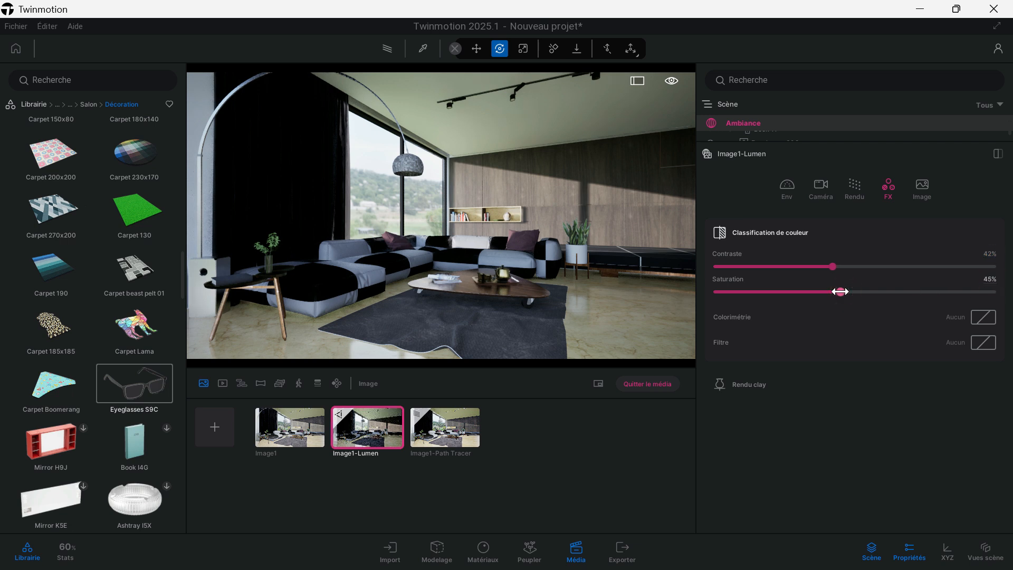
Lower Image1-Lumen's contrast to 40% and inspect the living room up close
click(990, 254)
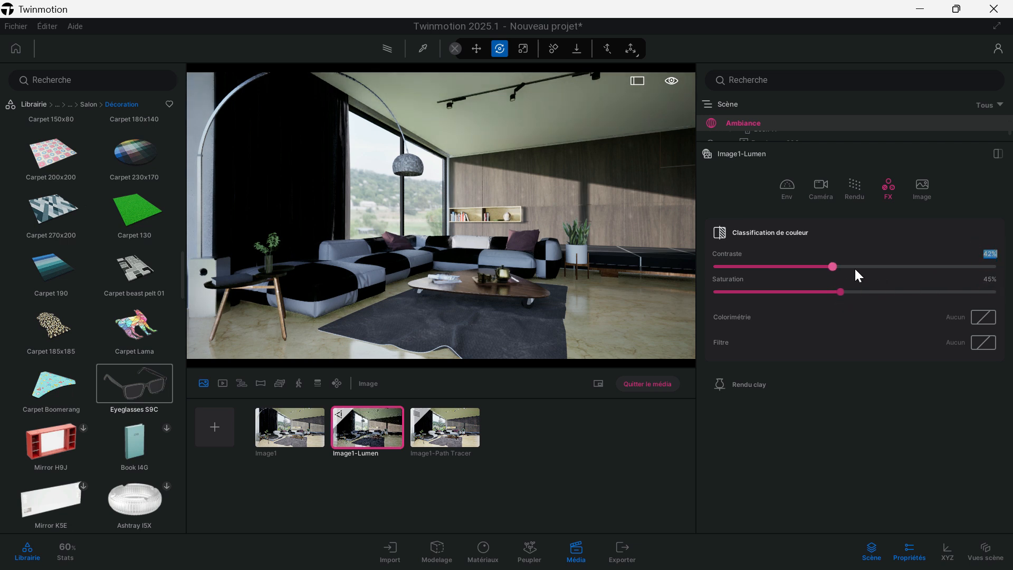
drag(833, 267, 829, 269)
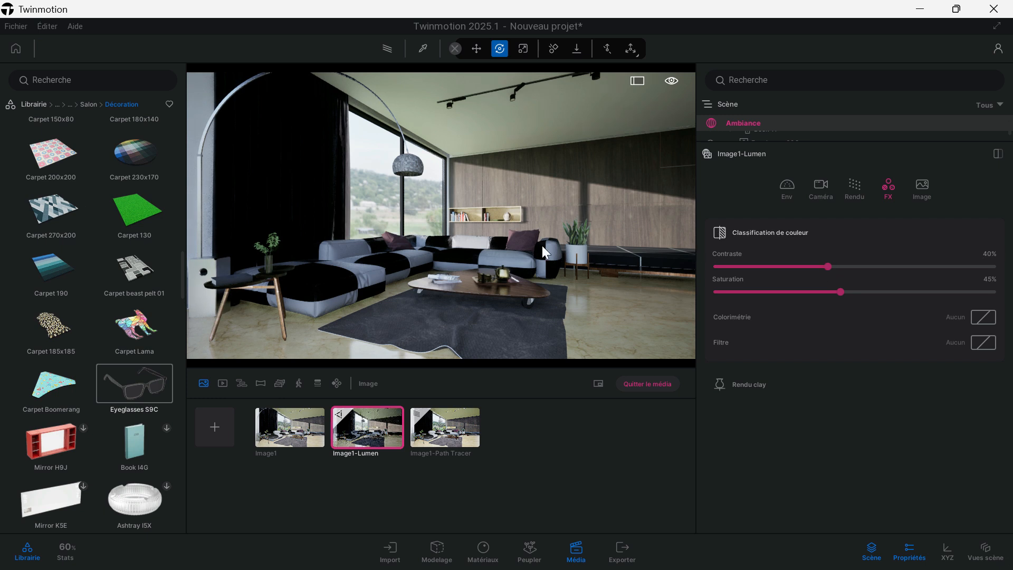
scroll(527, 245, up, 5)
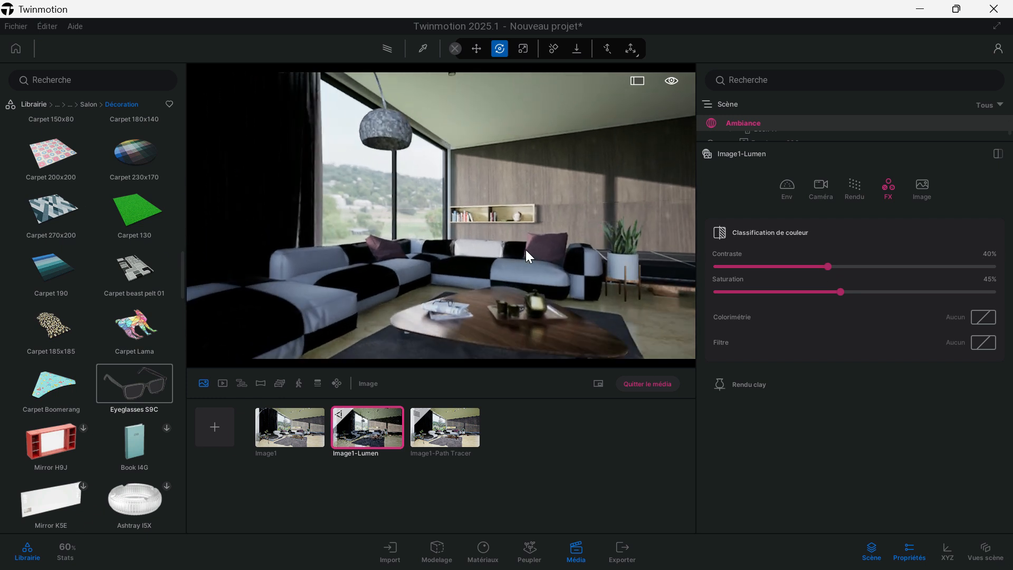
scroll(516, 302, up, 3)
scroll(516, 301, down, 8)
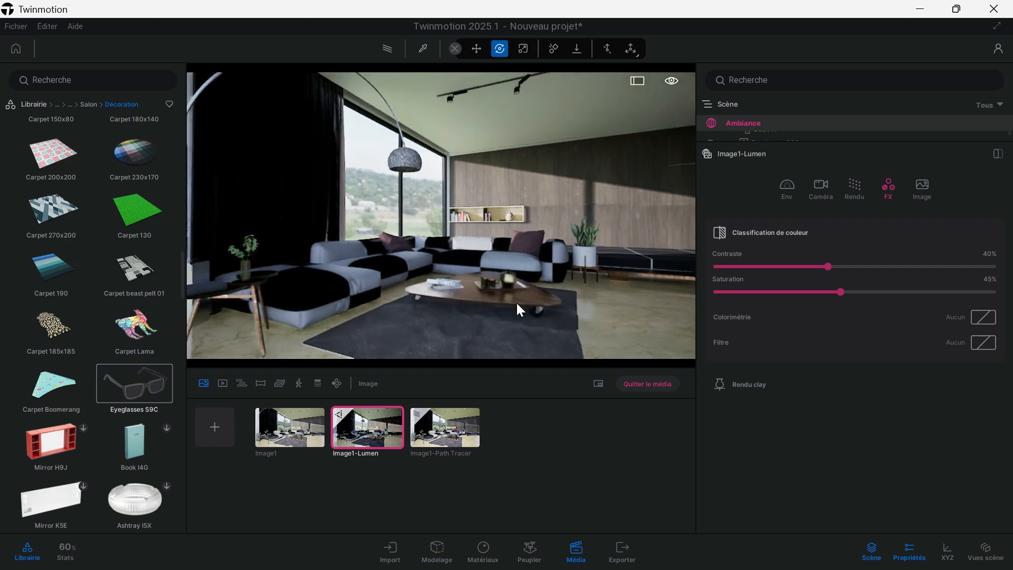
Set Image1-Path Tracer's contrast to 40% and saturation to 45%, using Image1-Lumen's colour grading as reference
click(464, 432)
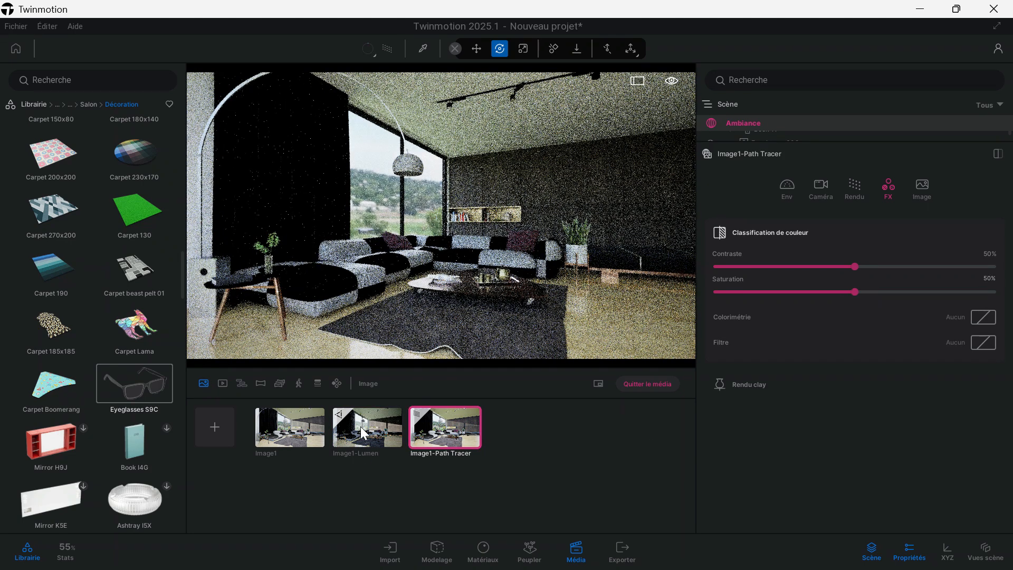
click(362, 429)
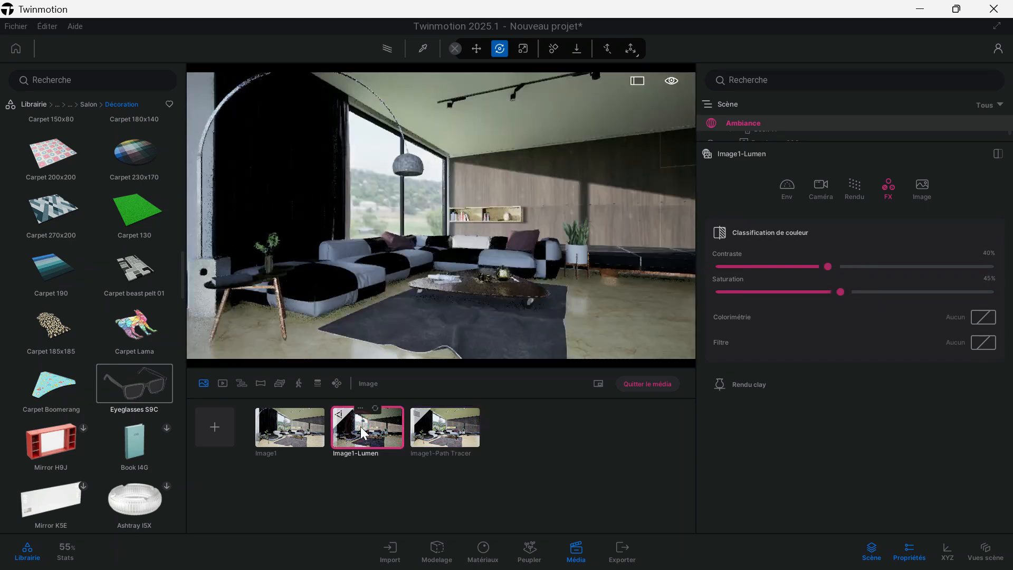
click(445, 435)
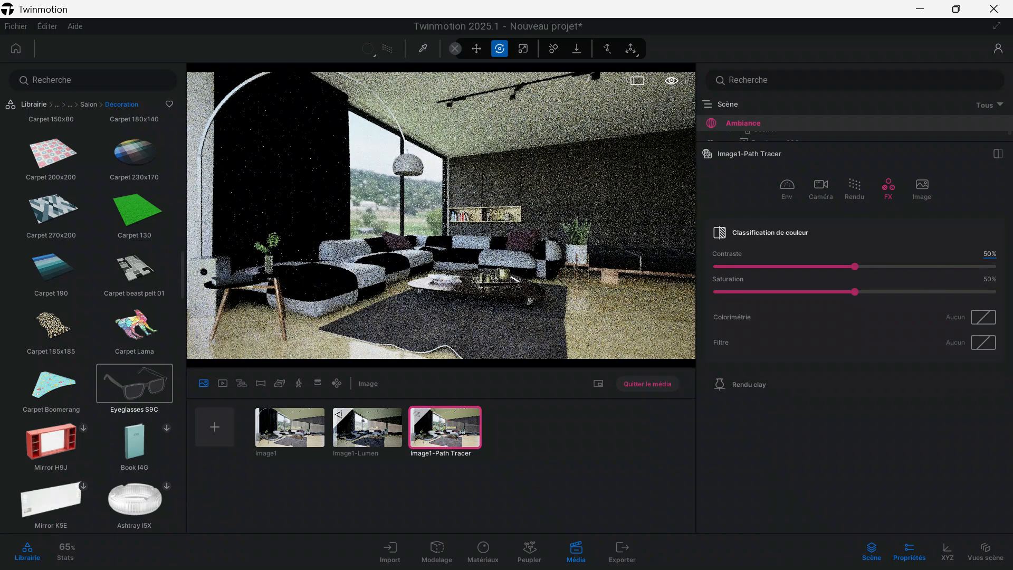
click(988, 253)
text(5)
key(BackSpace)
text(40)
key(Return)
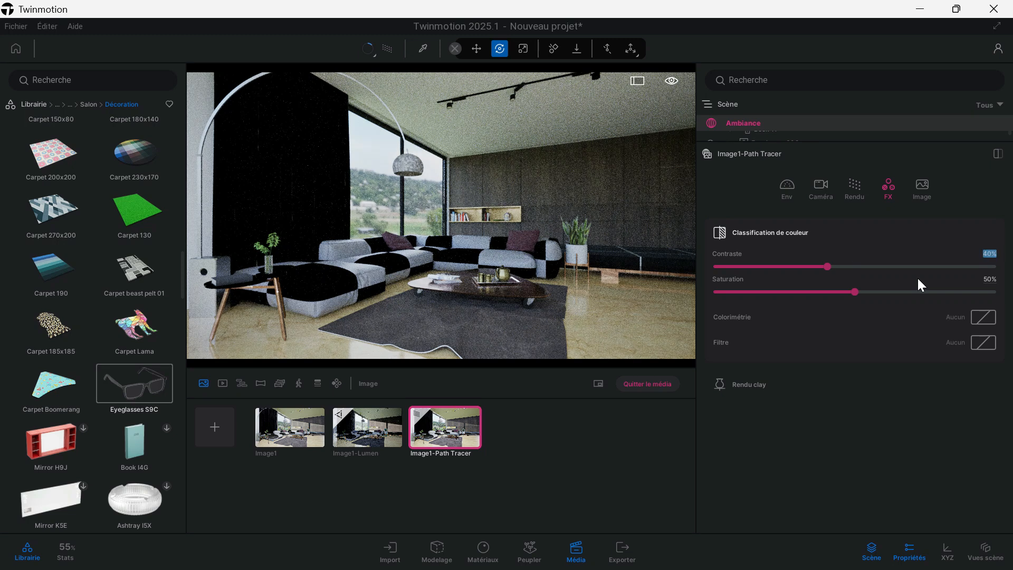
click(977, 274)
text(45)
key(Return)
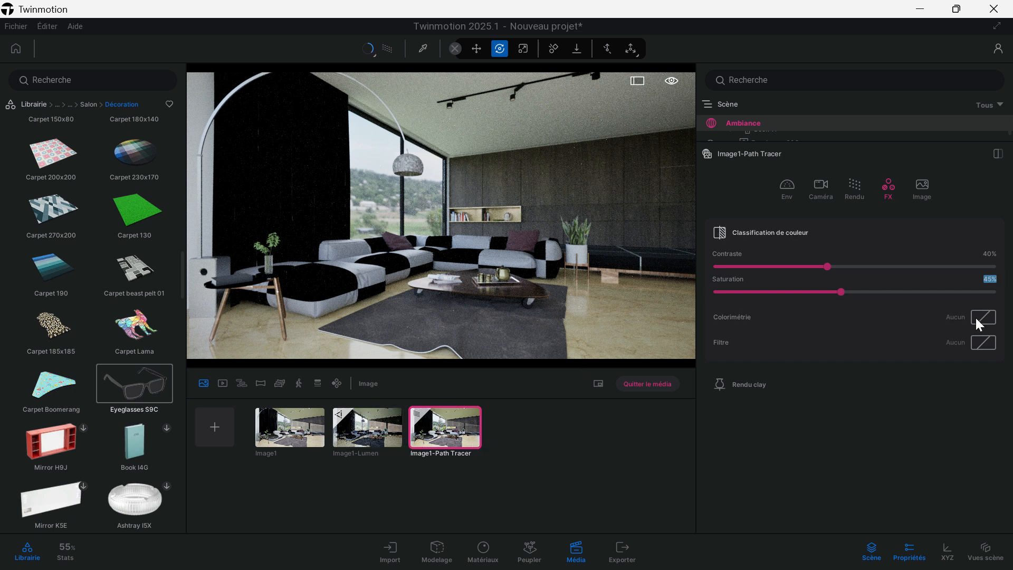
Apply the Blue Tint colorimetry preset to Image1-Path Tracer
click(727, 314)
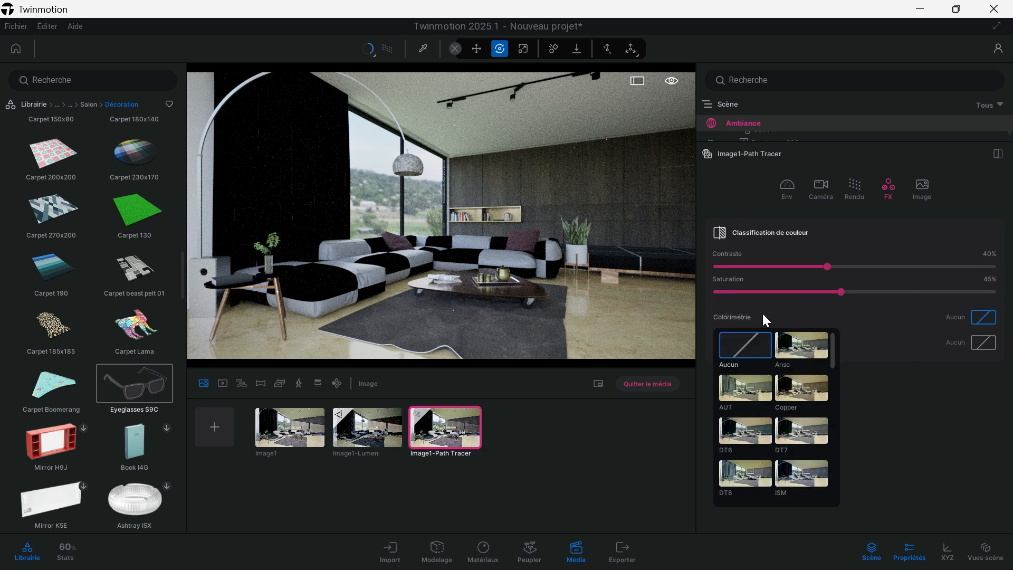
scroll(797, 357, down, 2)
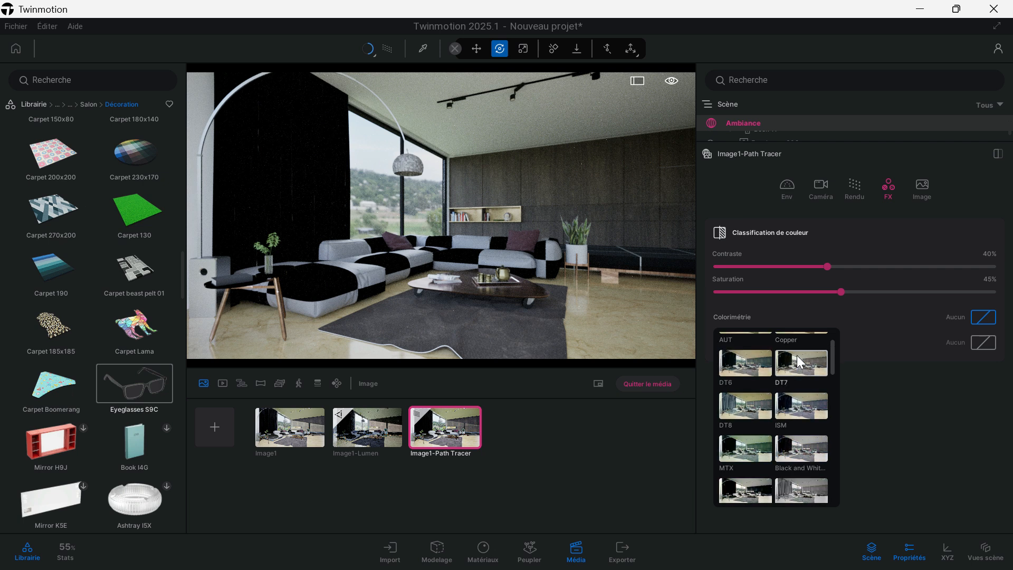
scroll(796, 354, down, 2)
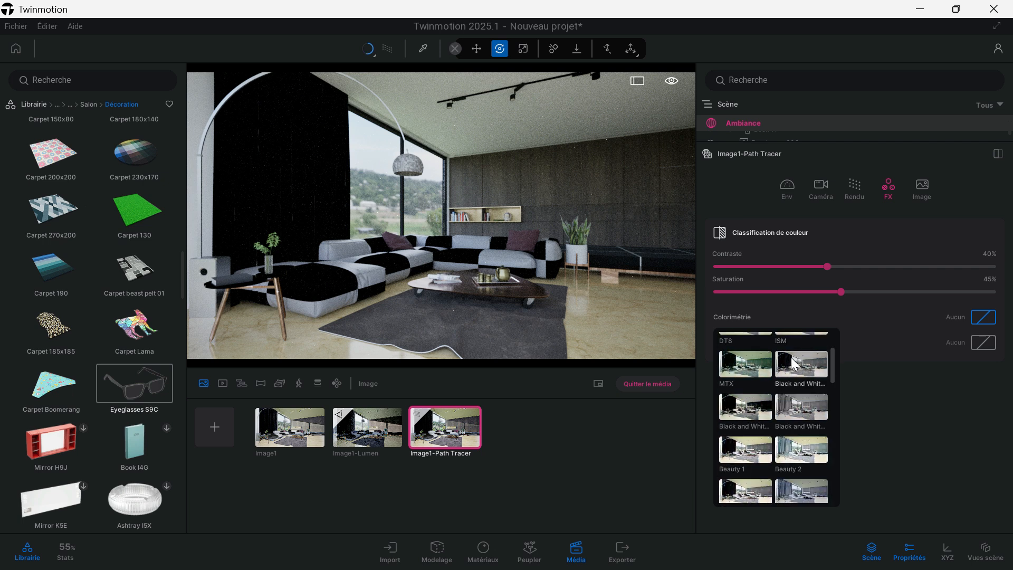
scroll(793, 369, down, 2)
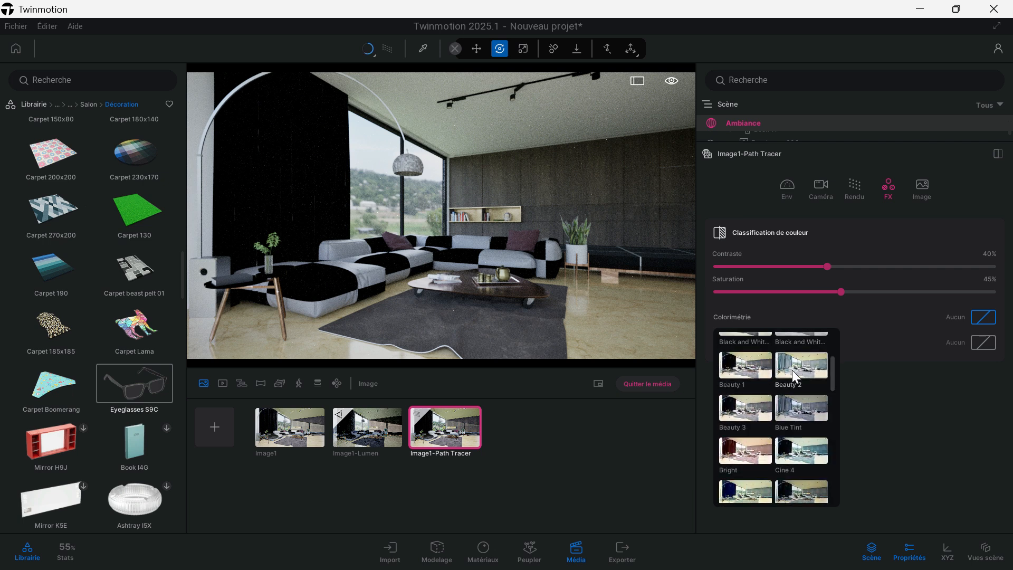
click(809, 417)
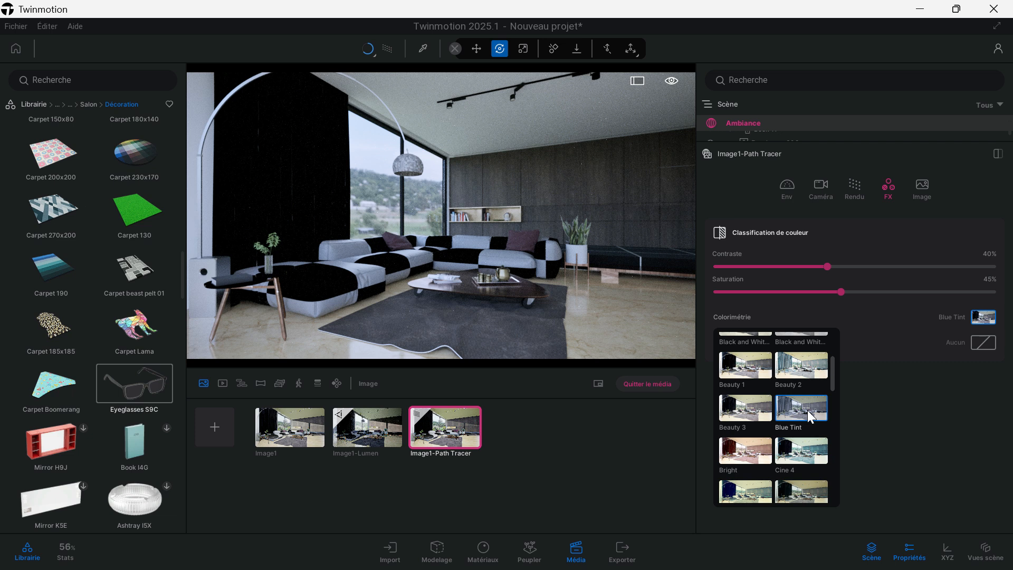
click(896, 400)
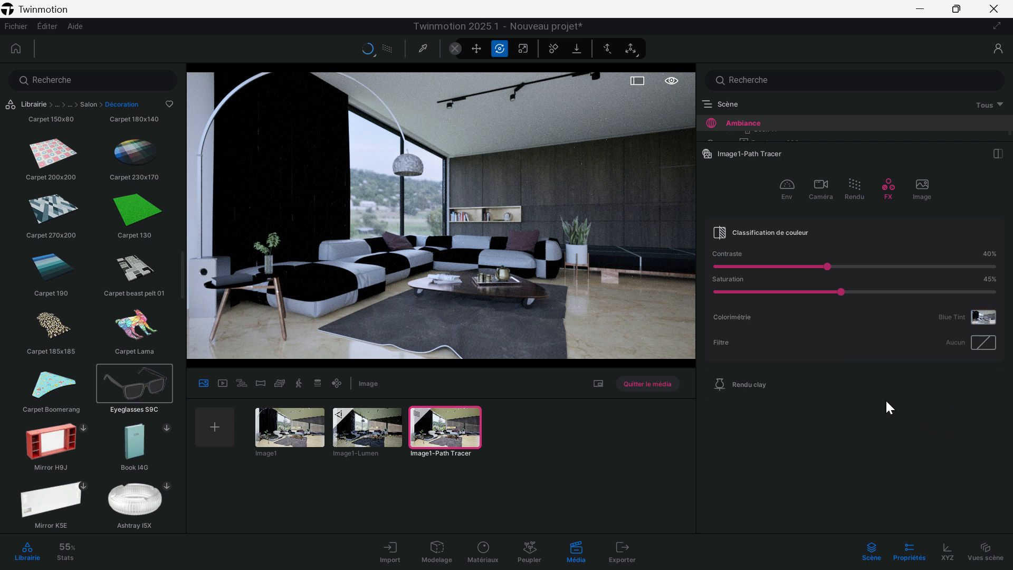
Apply the Blue Tint colorimetry preset to Image1-Lumen, inspect the sofa area up close and return to the saved view
click(367, 428)
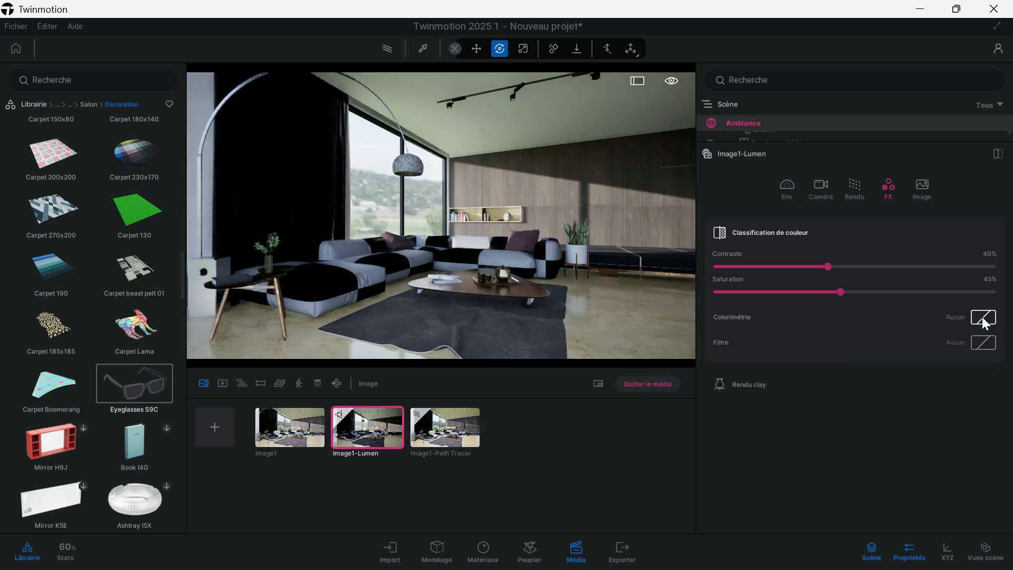
click(831, 319)
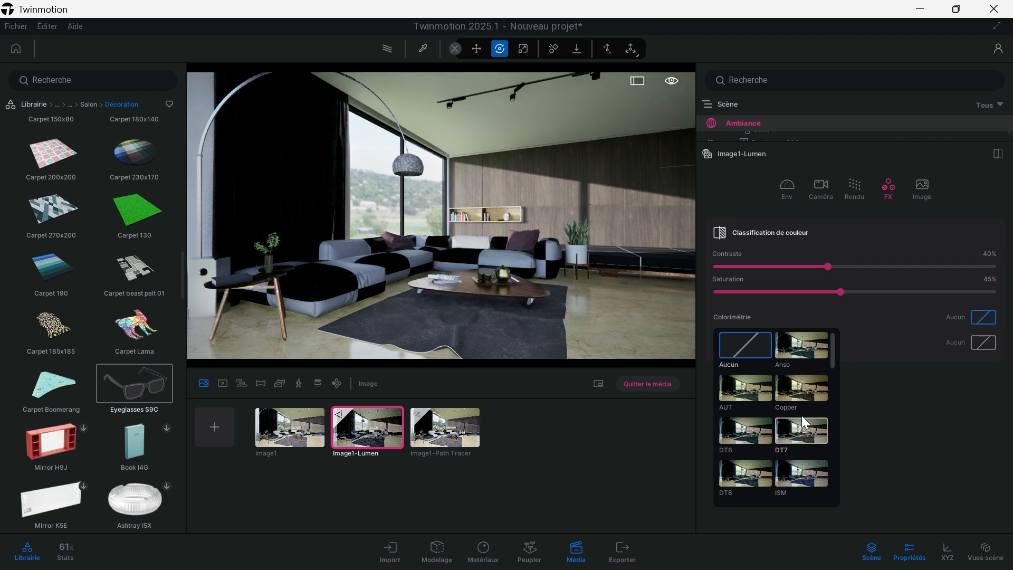
scroll(805, 407, down, 5)
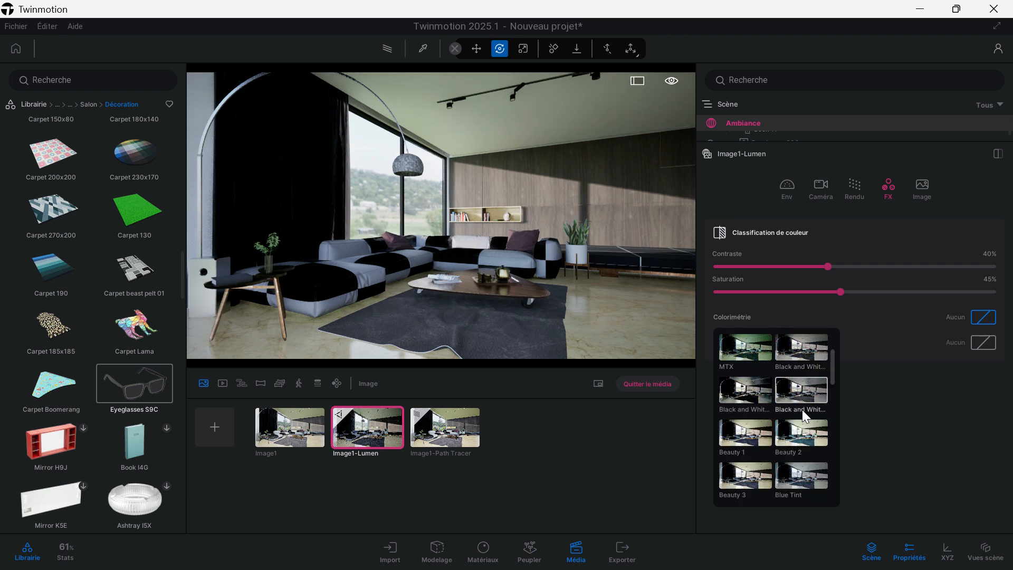
scroll(803, 410, down, 1)
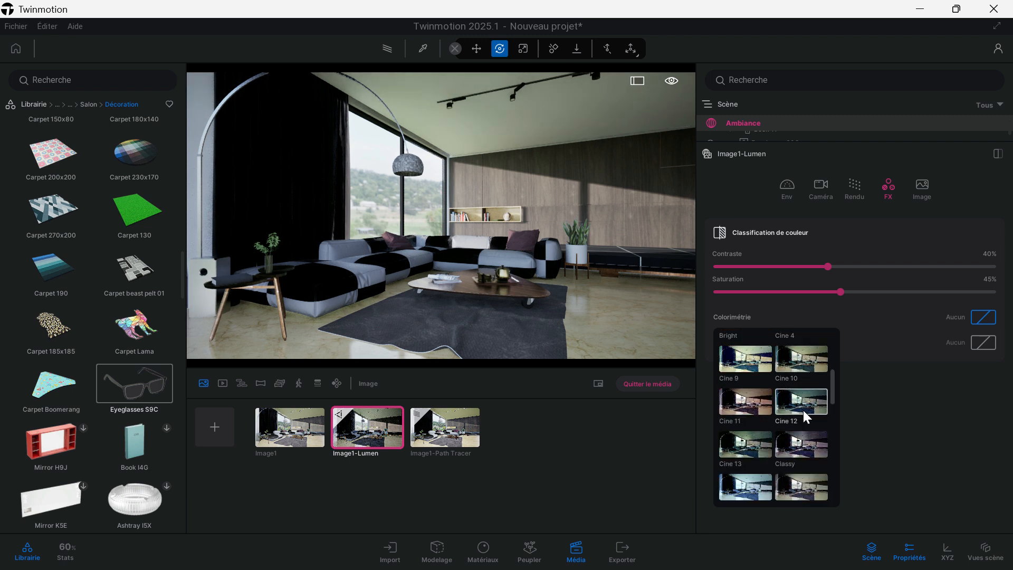
scroll(803, 410, up, 4)
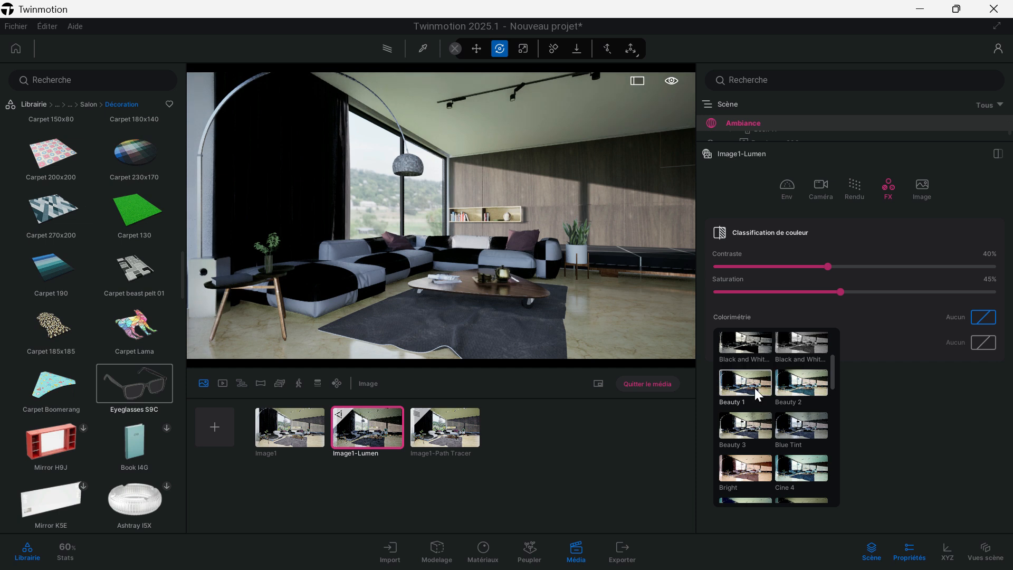
scroll(783, 384, up, 3)
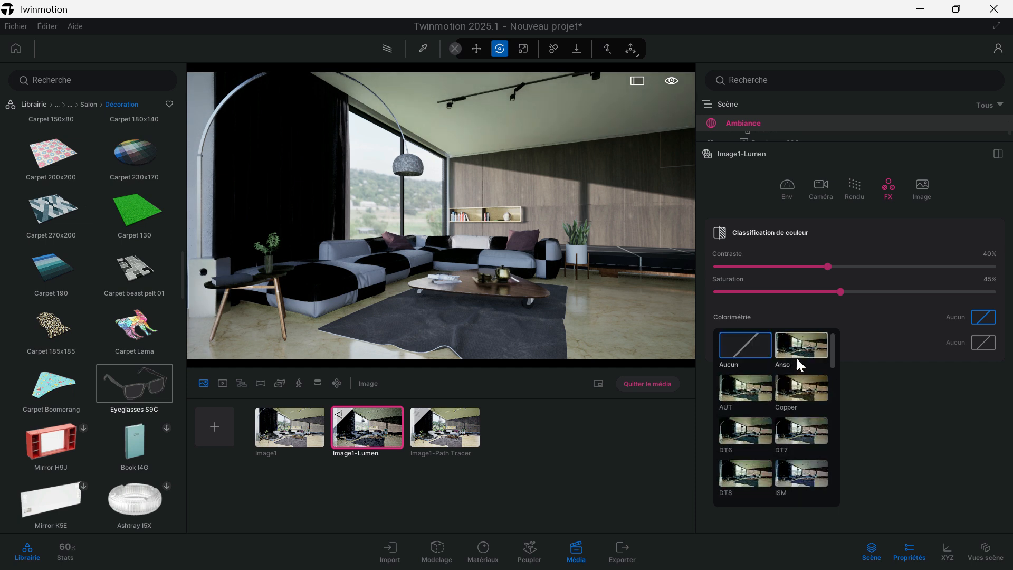
scroll(762, 400, down, 2)
scroll(772, 401, down, 4)
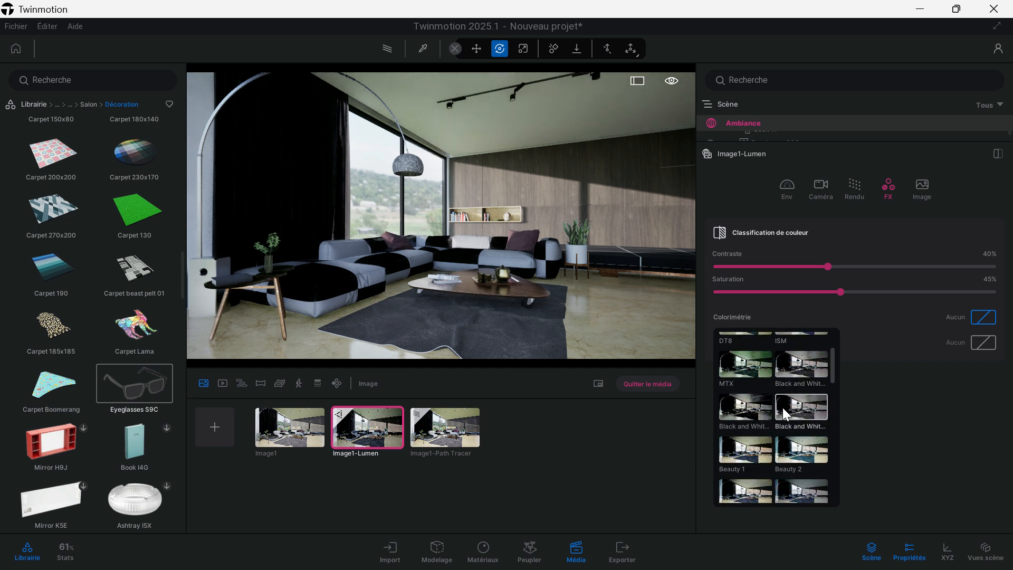
click(791, 423)
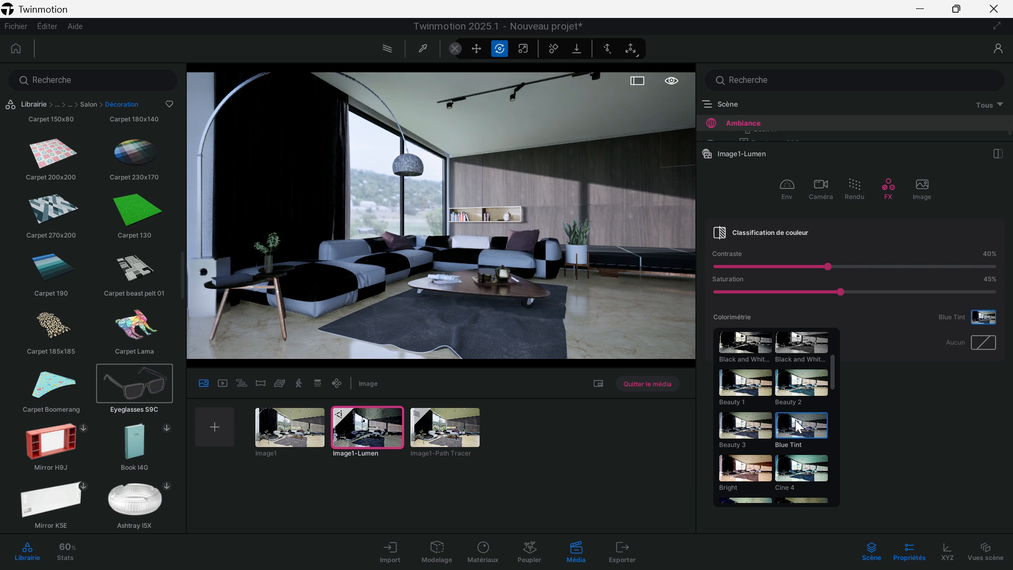
scroll(575, 236, up, 5)
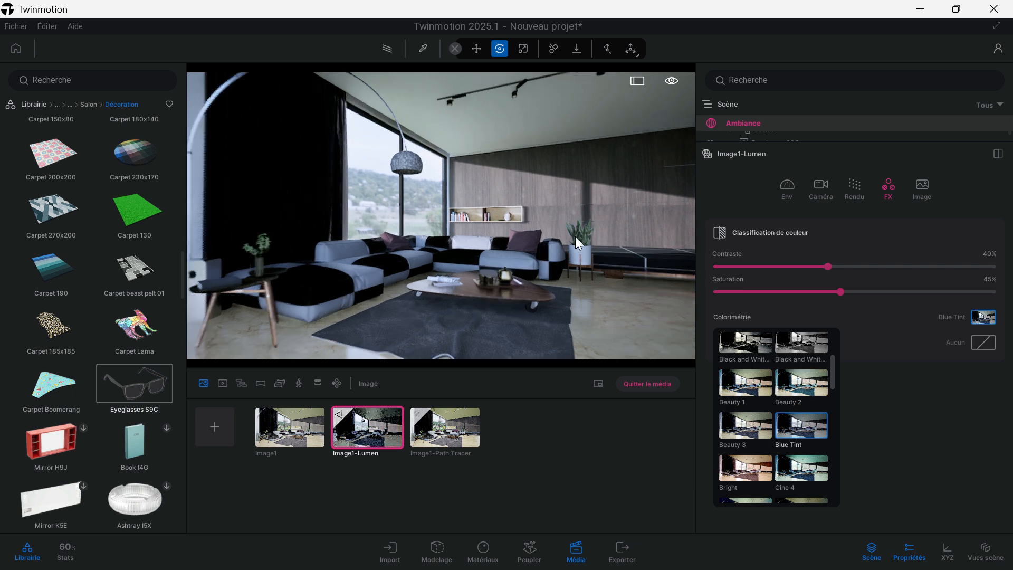
scroll(612, 242, up, 5)
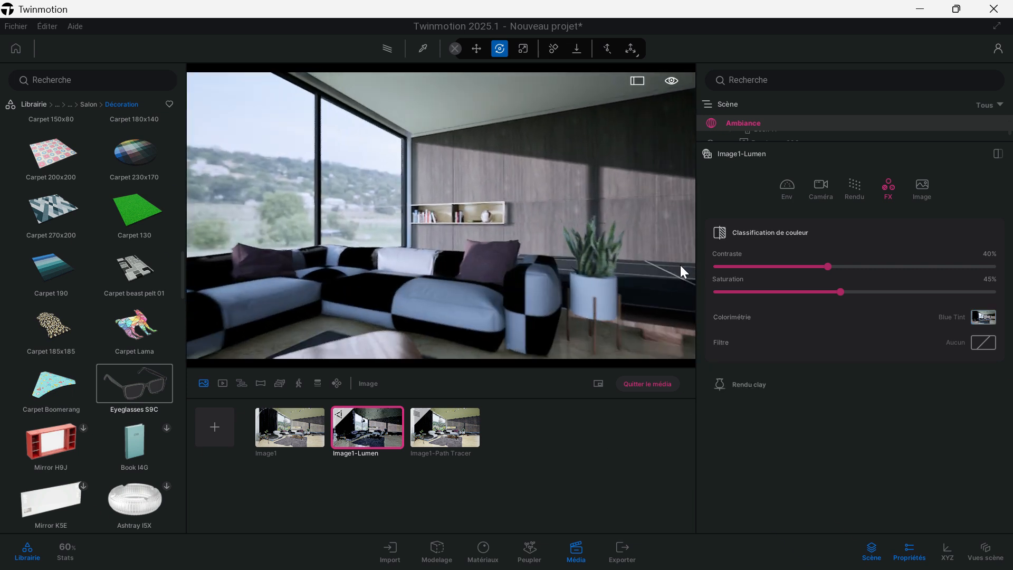
scroll(547, 267, up, 3)
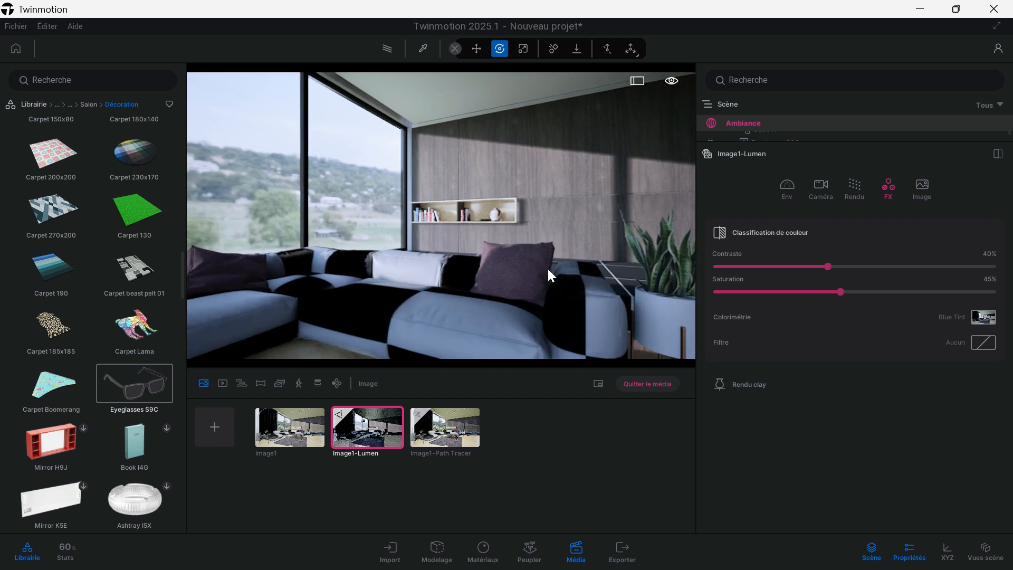
click(364, 438)
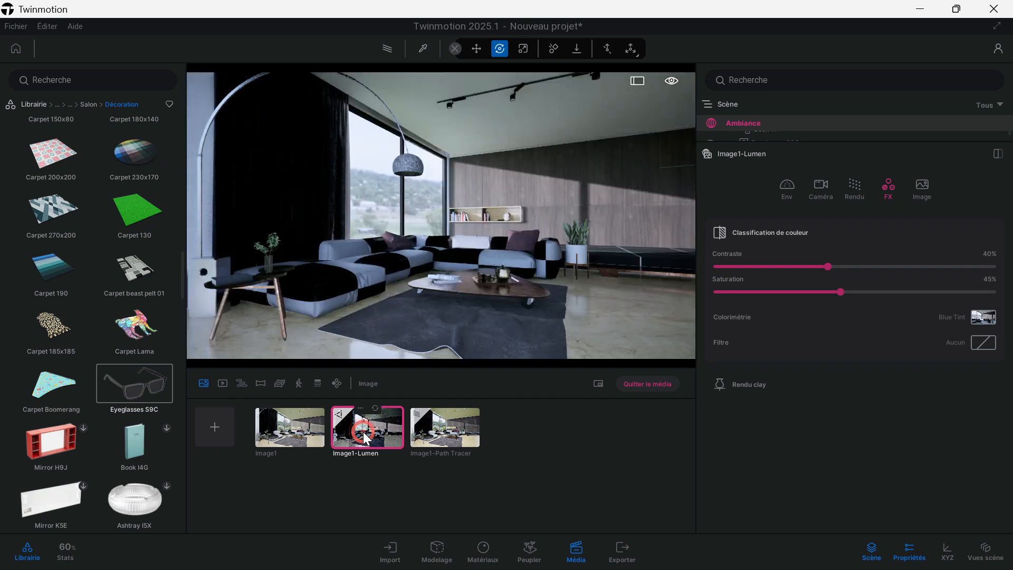
Give Image1 the Blue Tint colorimetry preset, check the sofa and coffee table up close and return to its saved view
click(298, 434)
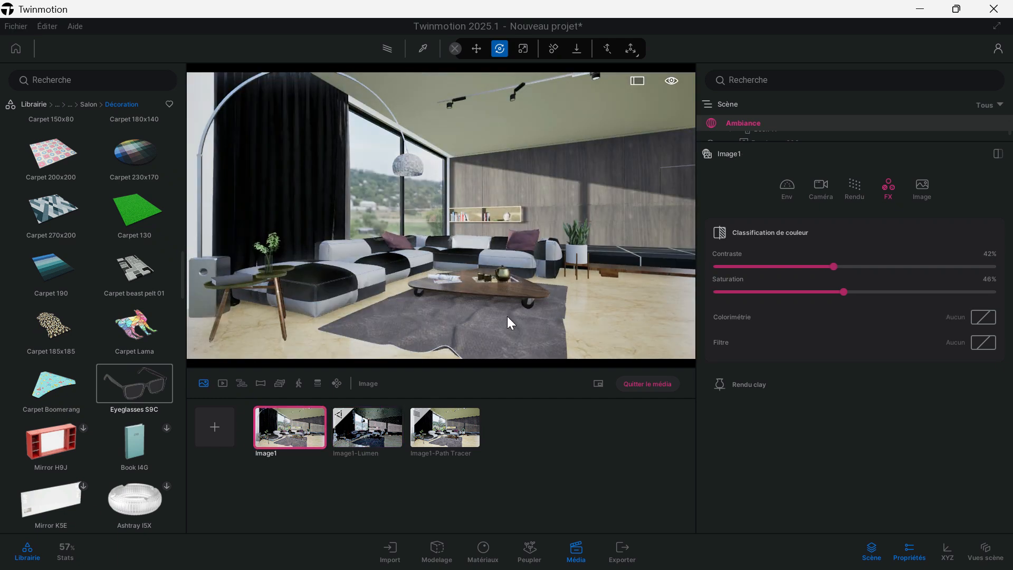
click(983, 316)
scroll(766, 369, down, 4)
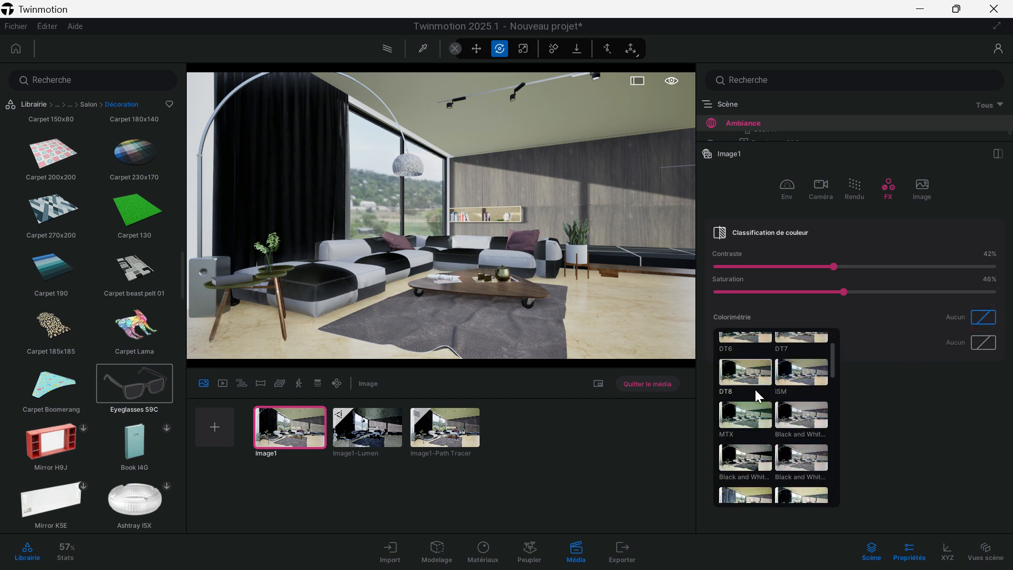
scroll(757, 400, down, 1)
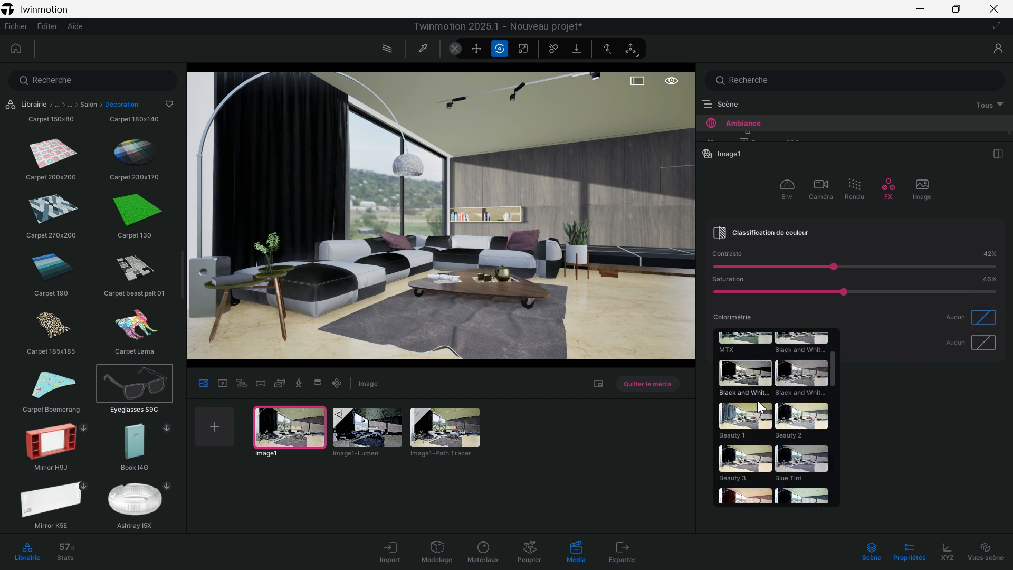
scroll(776, 417, down, 1)
click(793, 438)
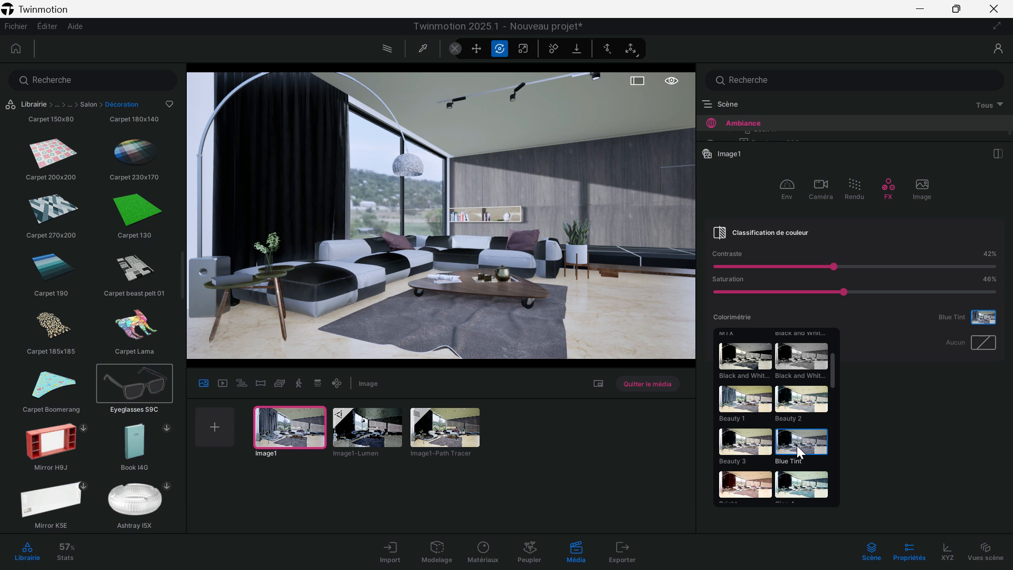
scroll(489, 301, up, 5)
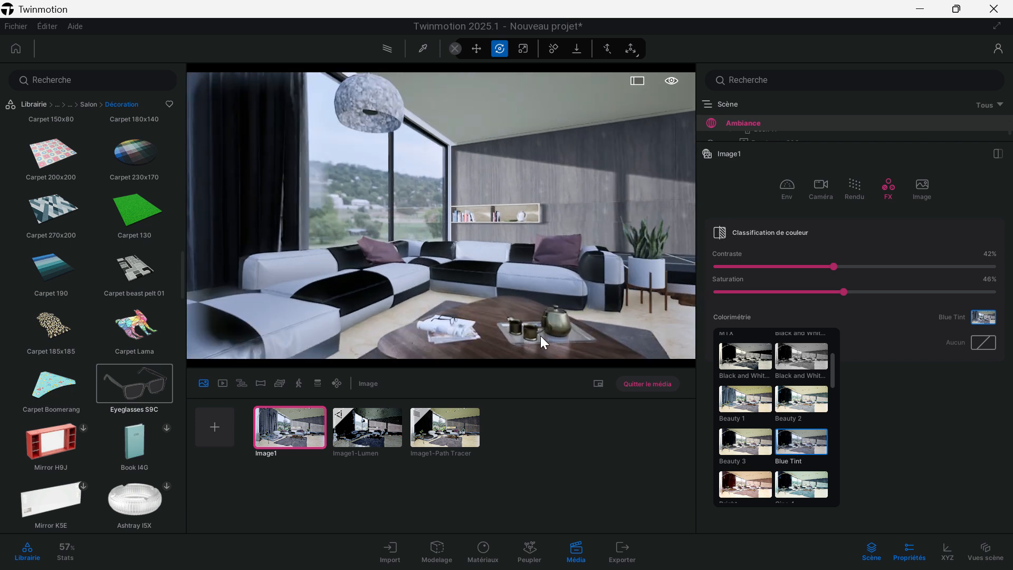
scroll(554, 334, up, 1)
middle_drag(553, 334, 457, 316)
click(309, 441)
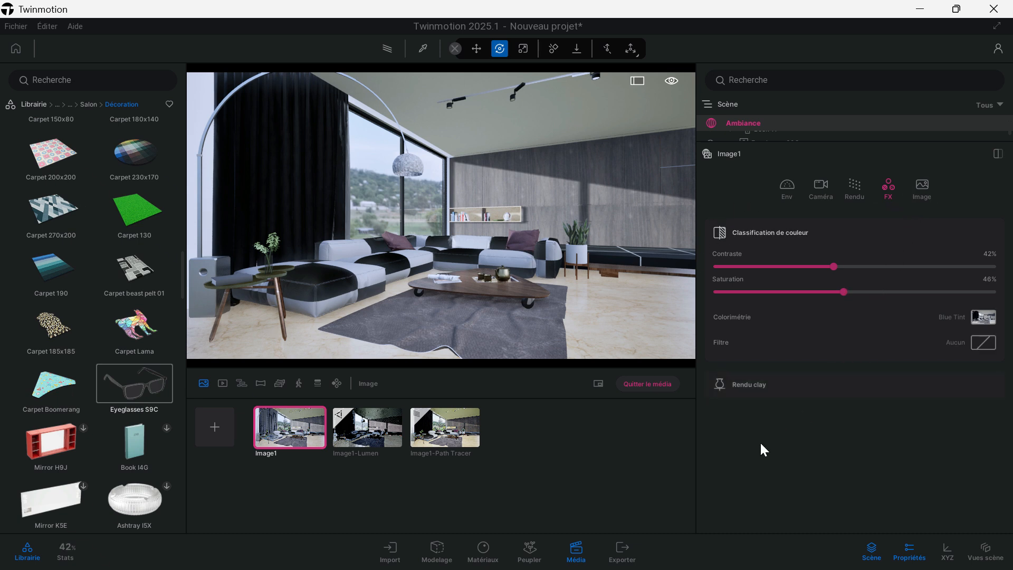
Export Image1 locally as a PNG image with adjustment off
click(631, 548)
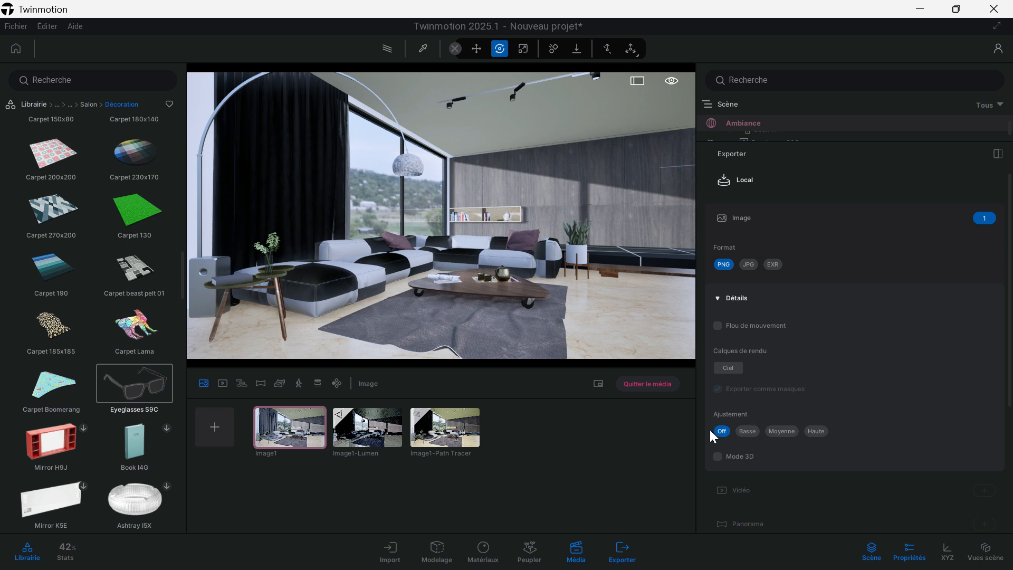
scroll(774, 467, down, 5)
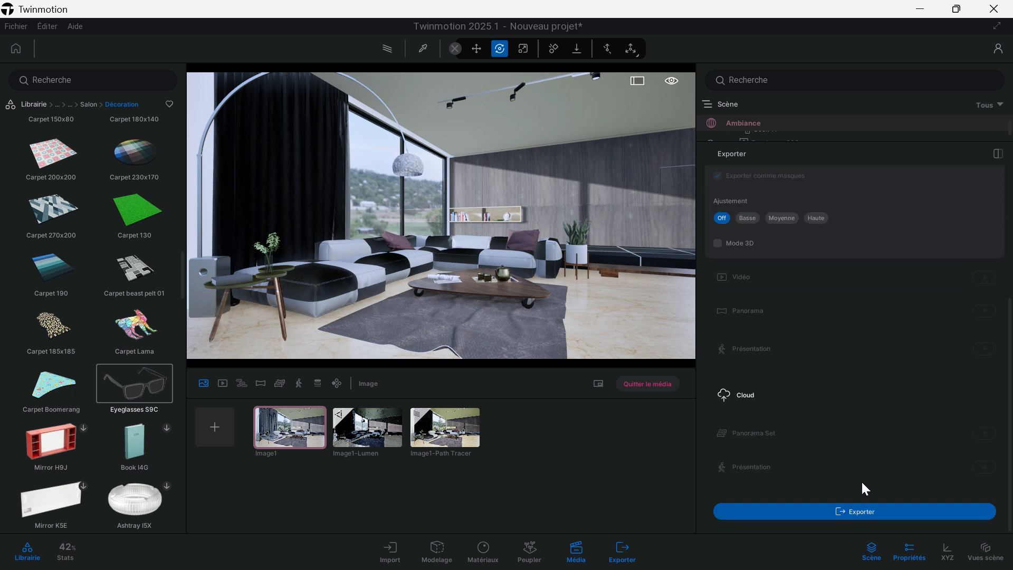
click(856, 512)
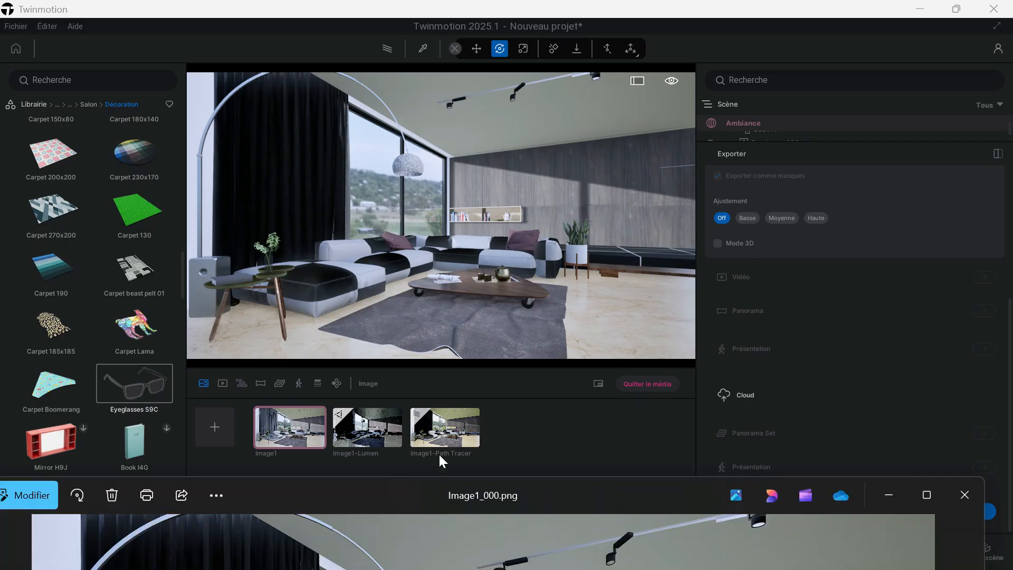
Examine the exported Image1_000.png in the photo viewer, from the sofa and coffee table details to the whole living room
scroll(611, 463, up, 3)
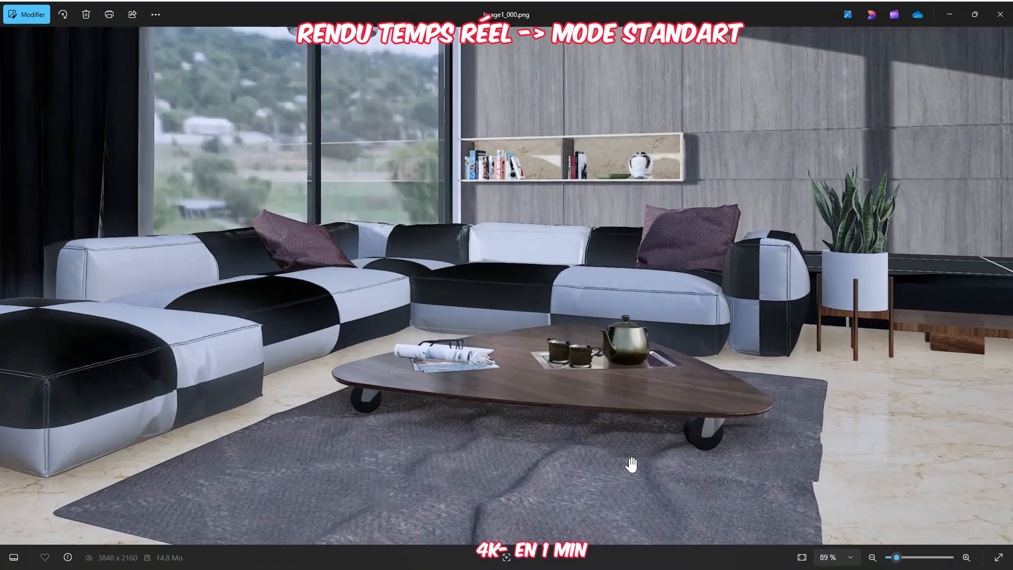
scroll(631, 464, up, 1)
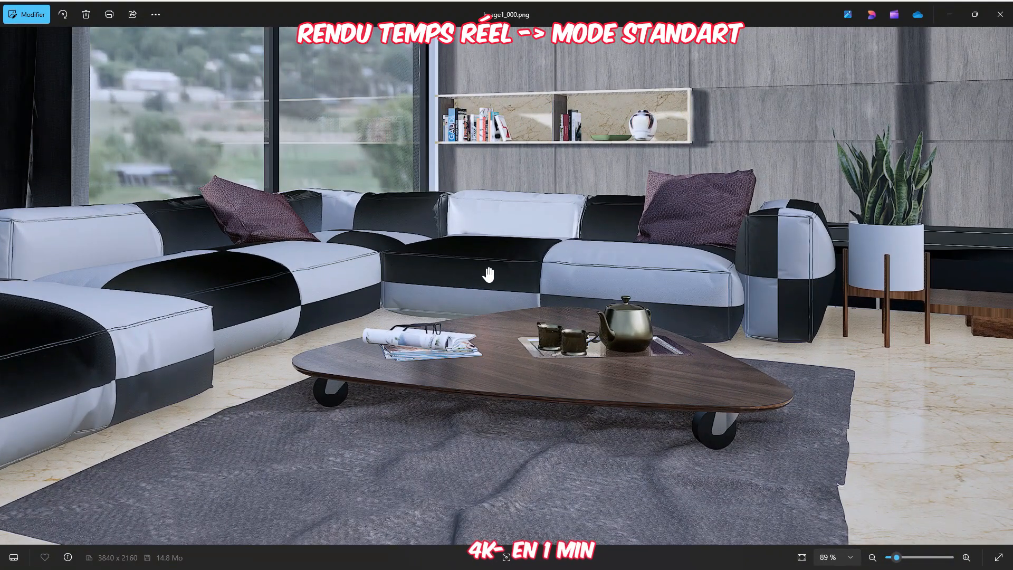
scroll(805, 453, down, 5)
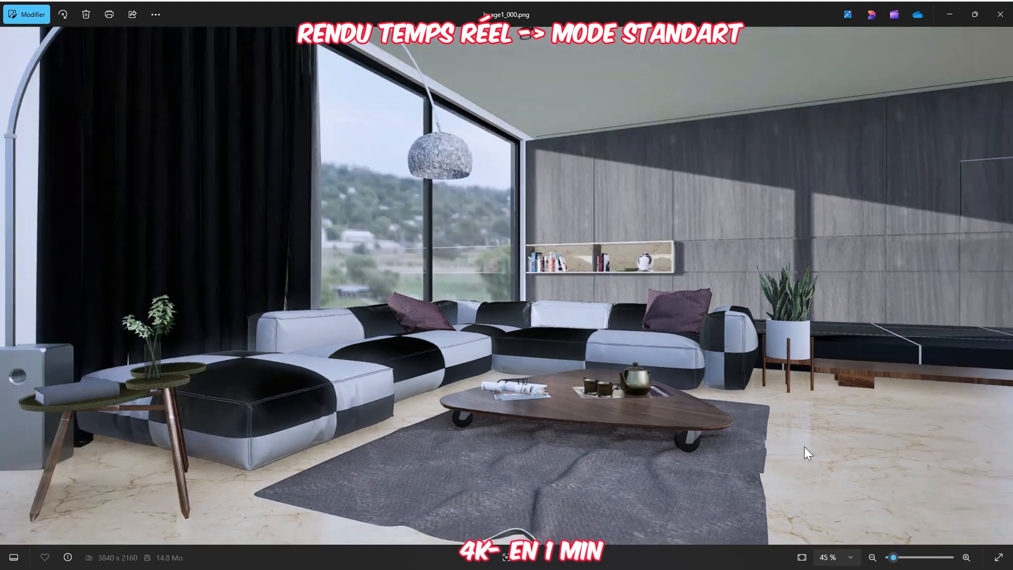
Inspect the potted plant, cushion and wall shelf in the exported Image1_000.png and return to the whole picture
scroll(791, 315, up, 8)
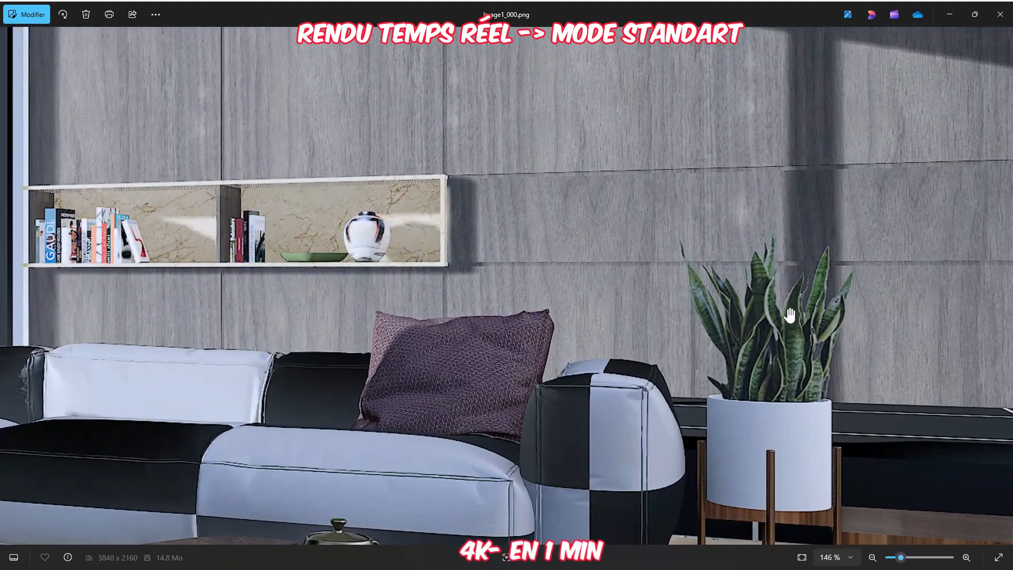
scroll(484, 384, down, 1)
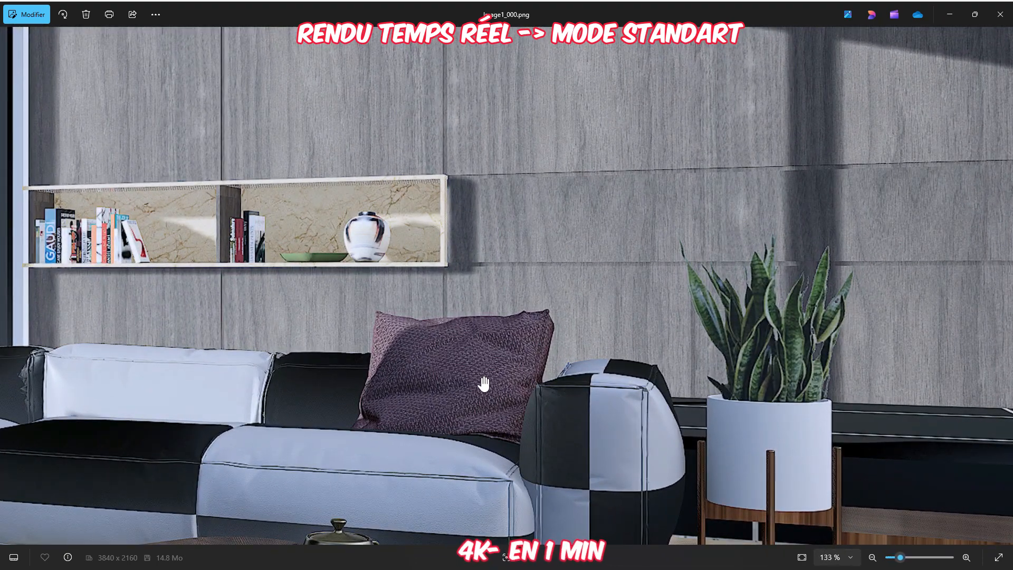
scroll(484, 384, down, 6)
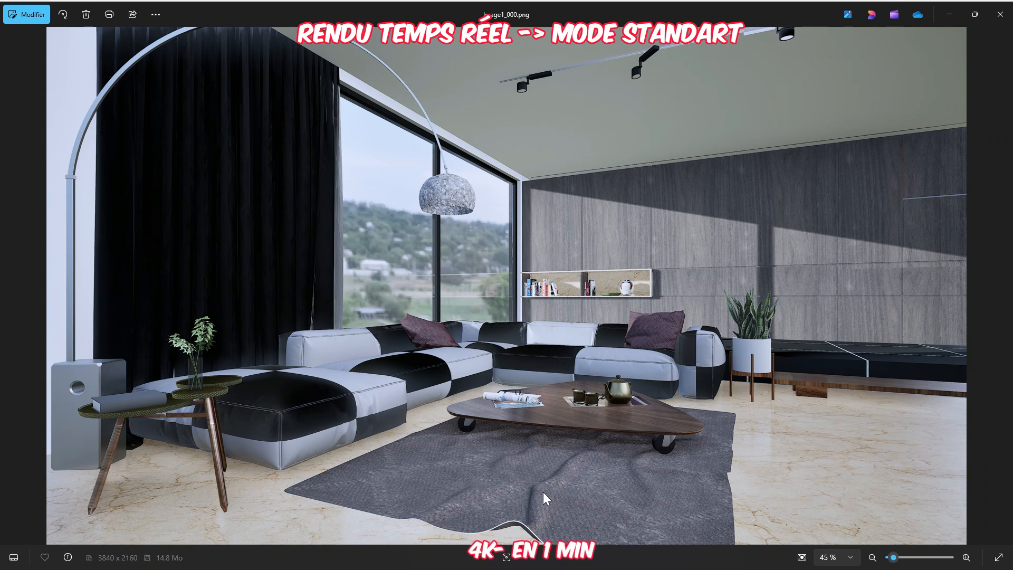
Switch to Twinmotion and set Image1's output resolution to 8K (7680x4320)
click(632, 451)
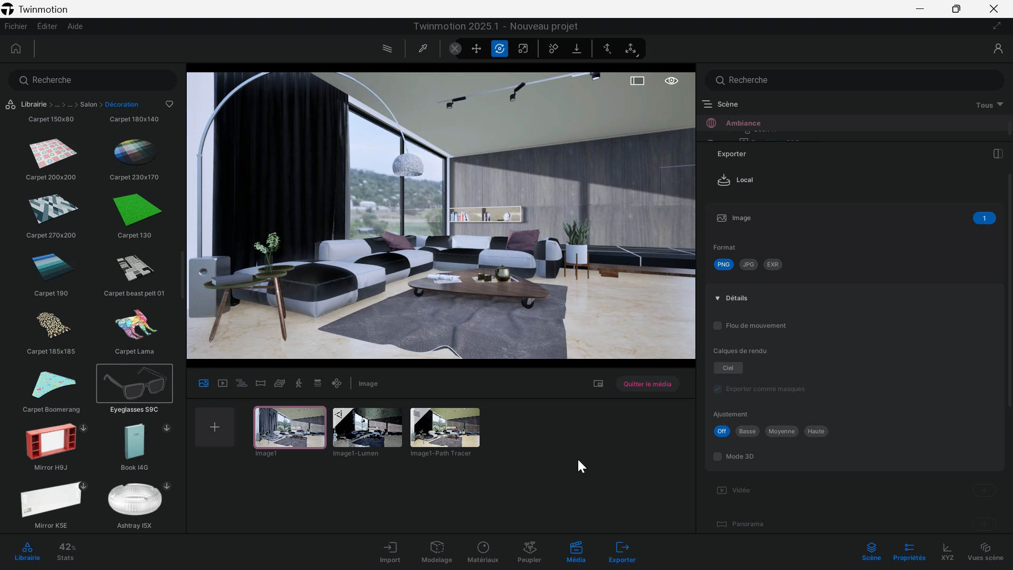
click(267, 434)
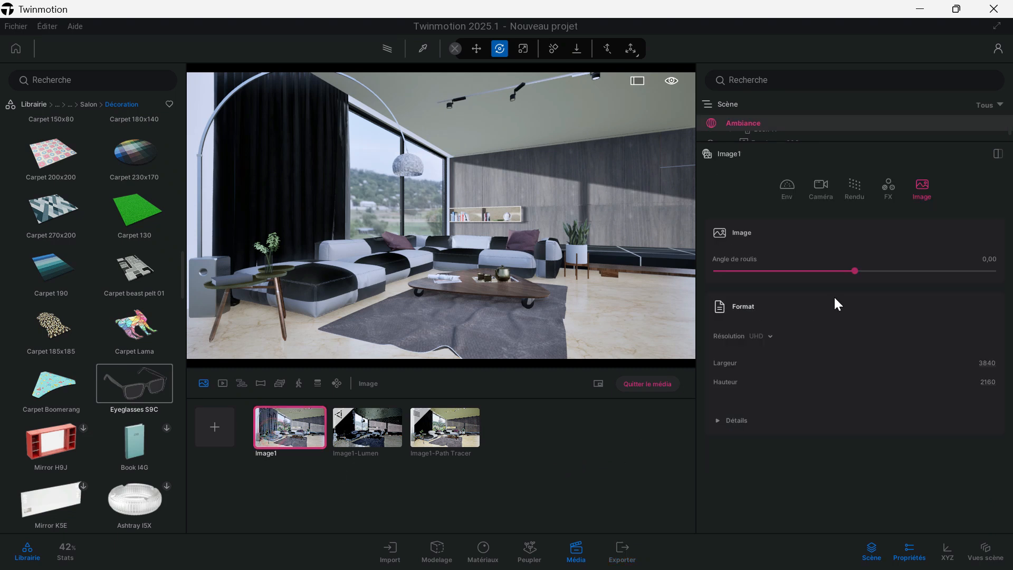
click(768, 335)
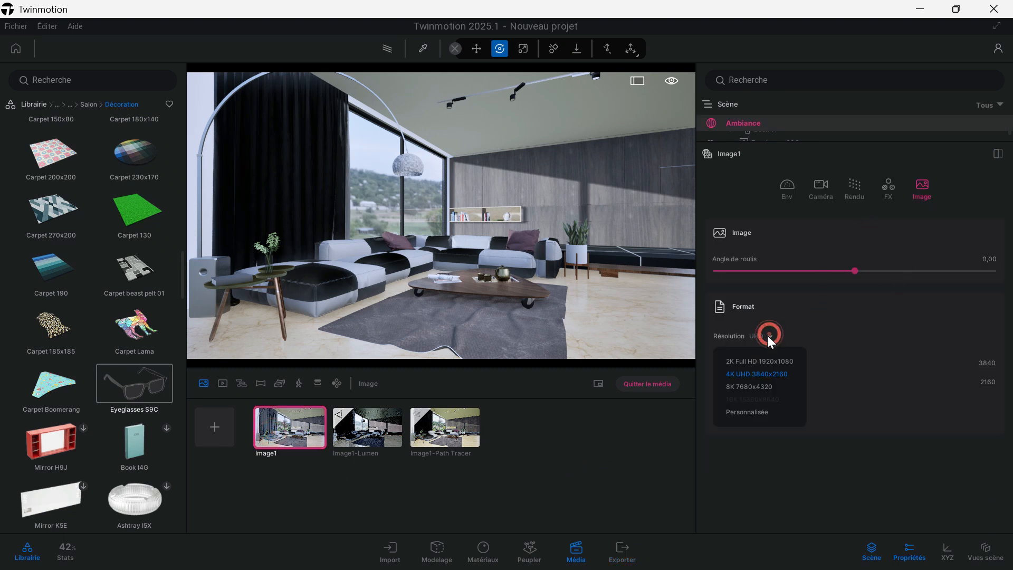
click(762, 388)
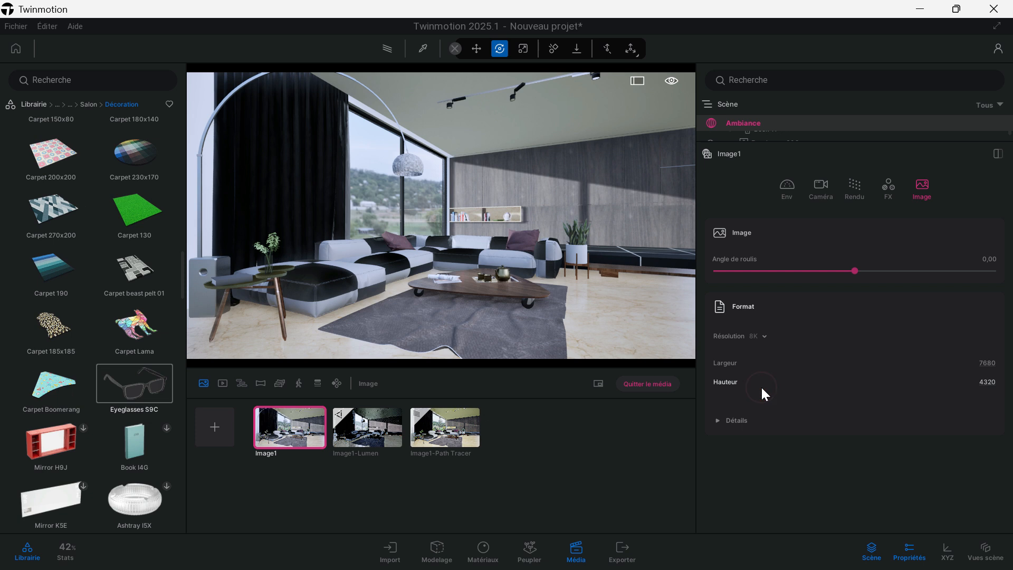
click(721, 423)
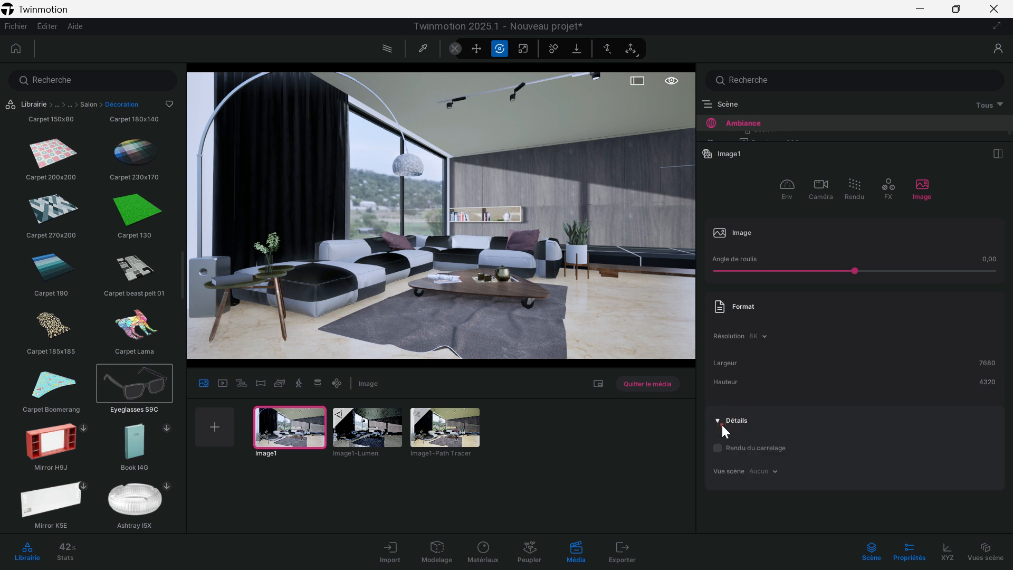
click(729, 420)
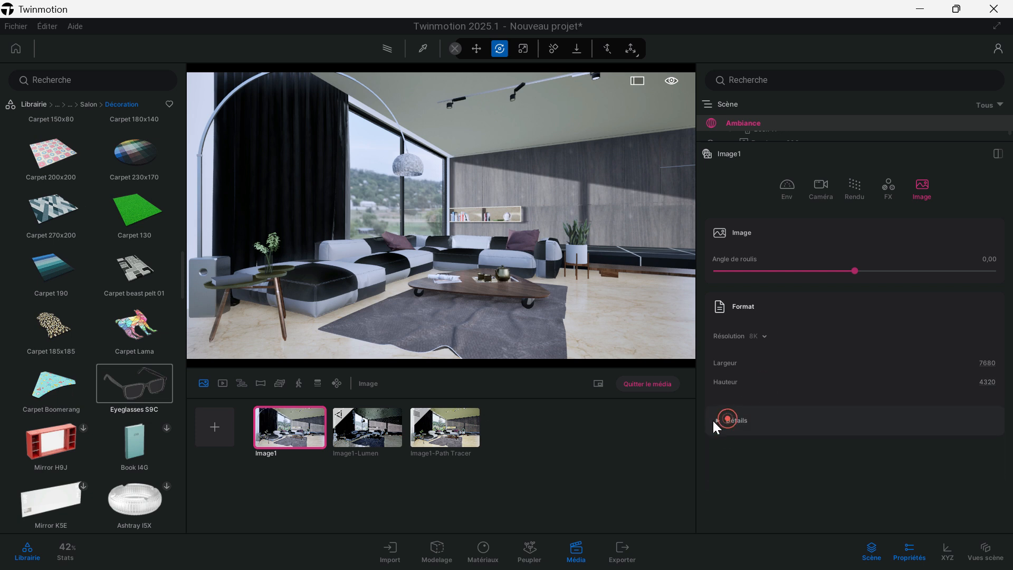
Export the 8K version of Image1 locally as a PNG with adjustment off
click(623, 549)
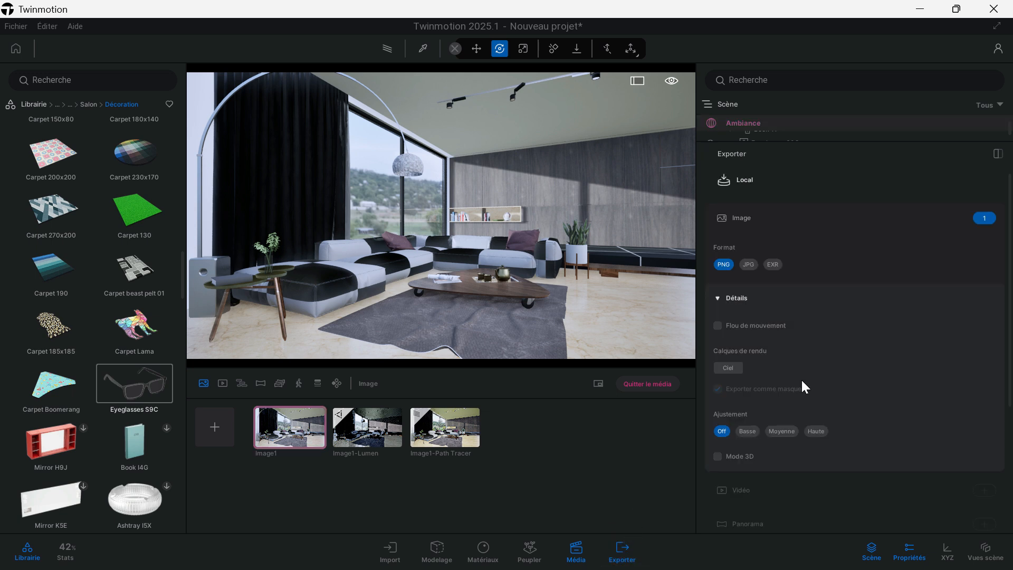
click(983, 220)
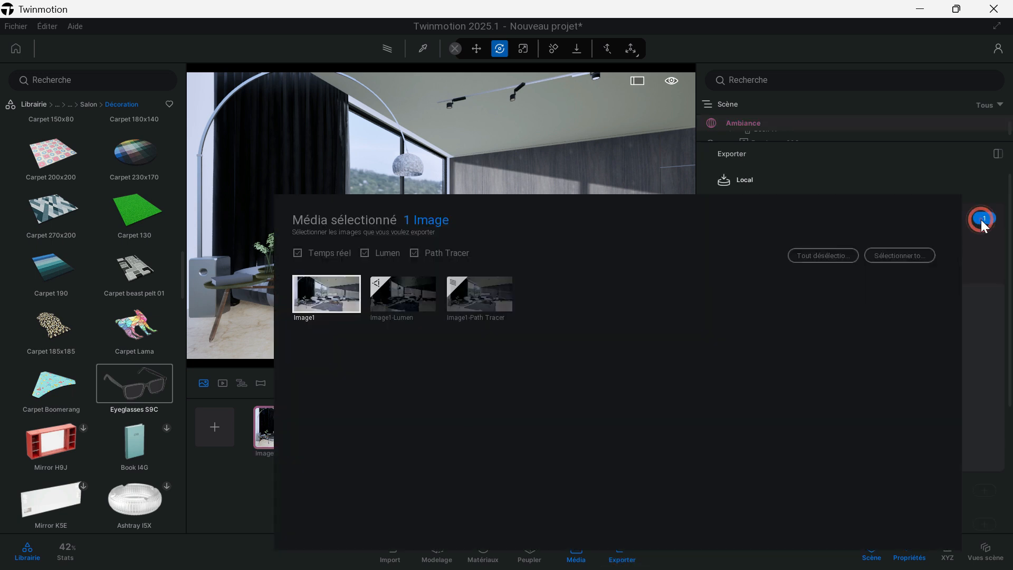
click(978, 280)
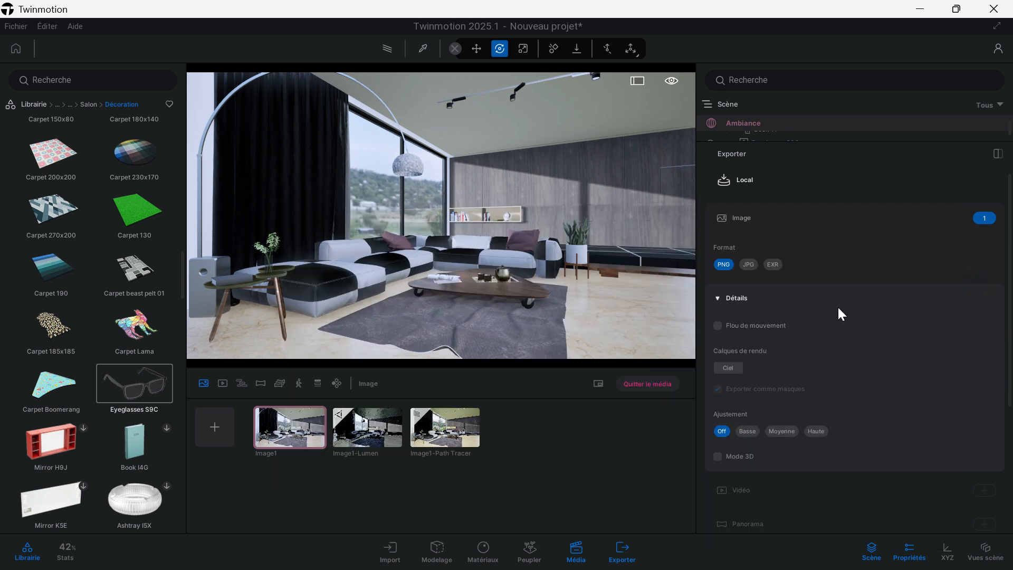
scroll(838, 305, down, 5)
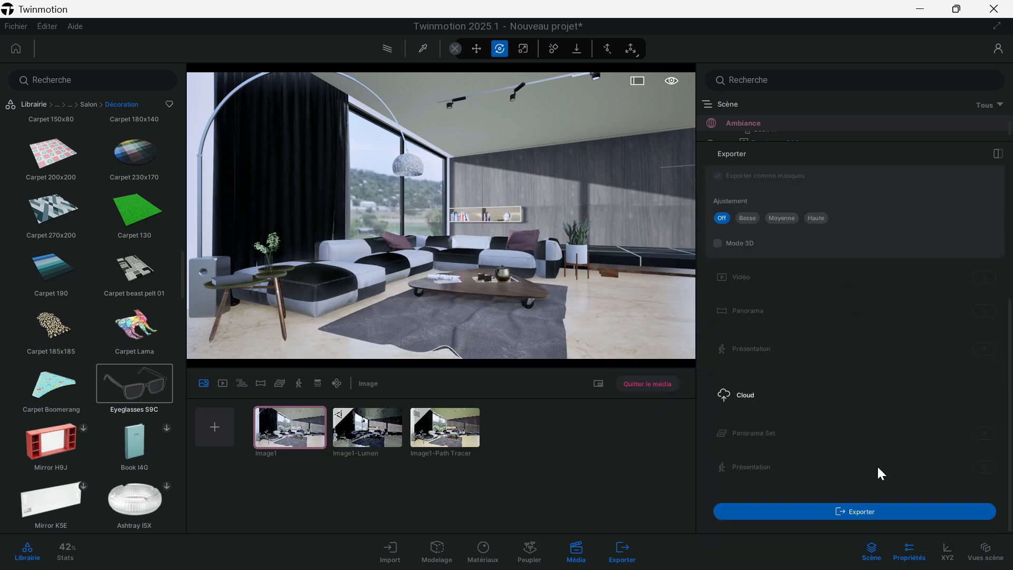
click(862, 512)
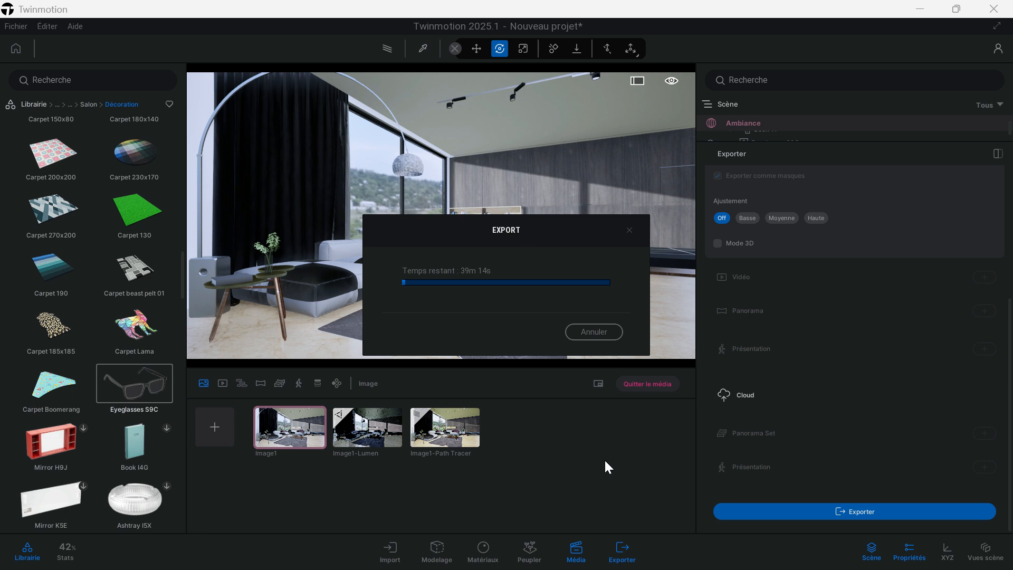
drag(449, 569, 386, 0)
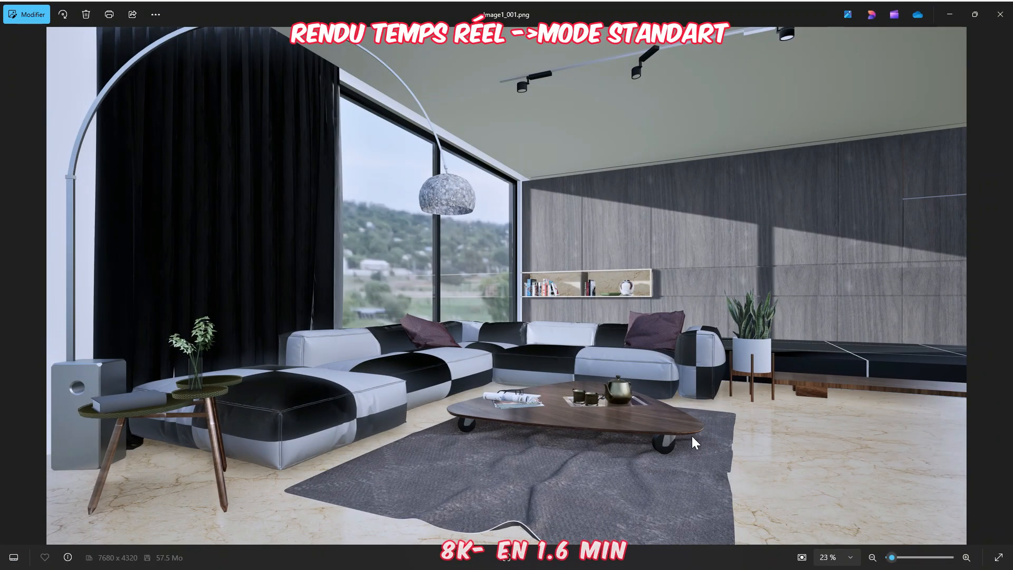
Examine the exported Image1_001.png up close, covering the coffee table, sofa, plant and bookshelf
scroll(625, 443, up, 3)
scroll(631, 453, up, 2)
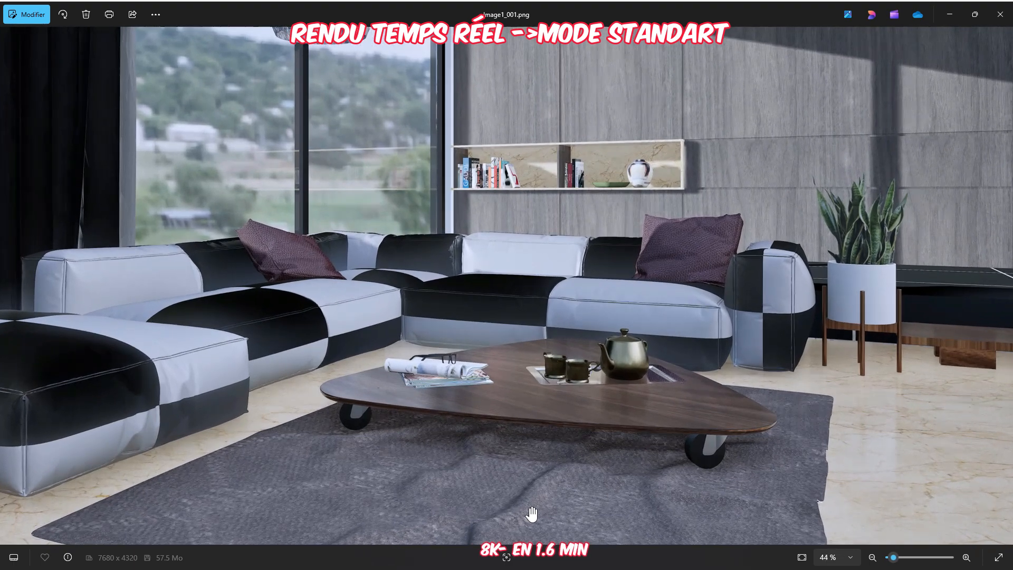
scroll(401, 338, up, 2)
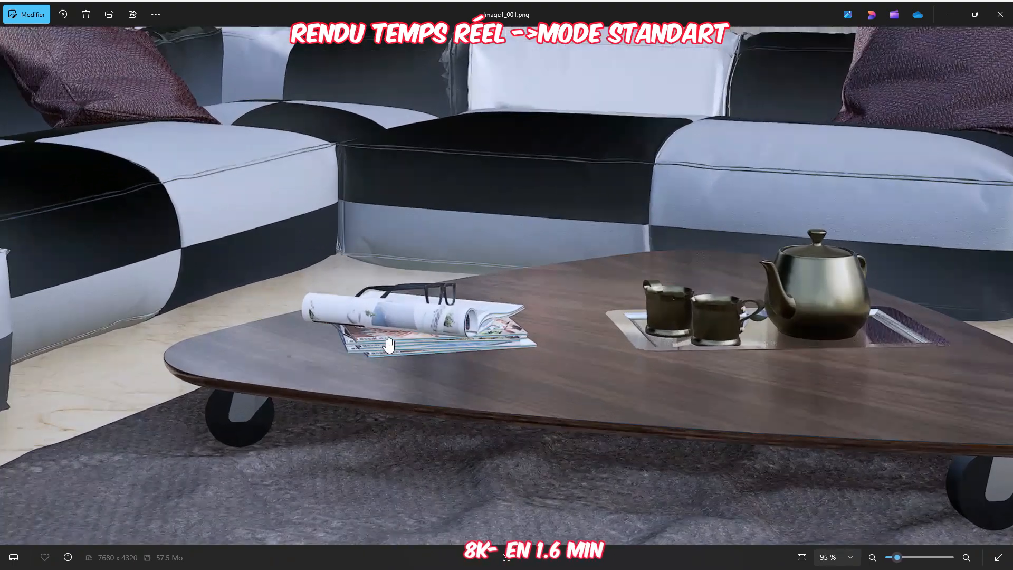
scroll(425, 353, down, 3)
scroll(630, 293, down, 2)
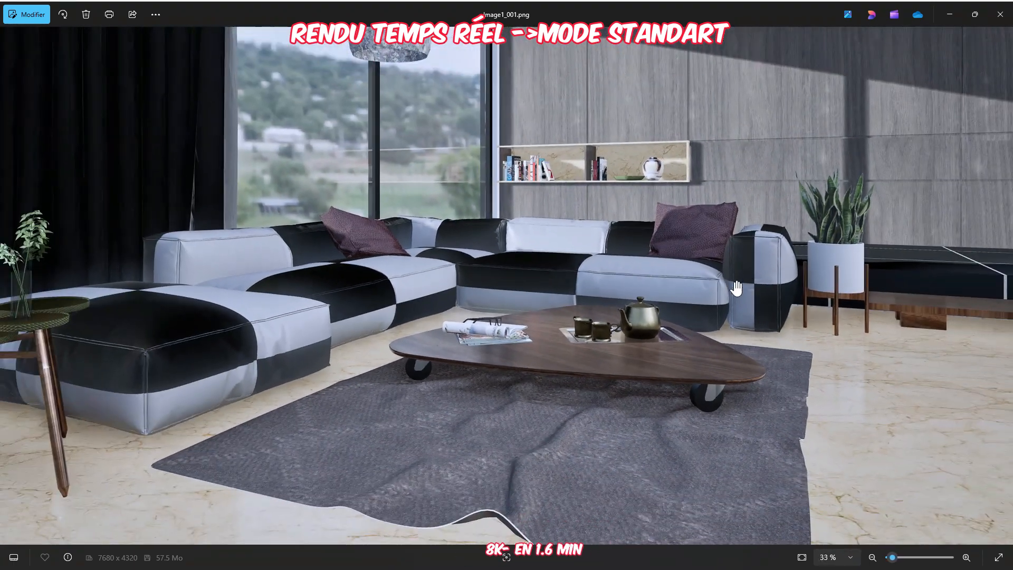
scroll(717, 275, up, 5)
scroll(717, 274, up, 3)
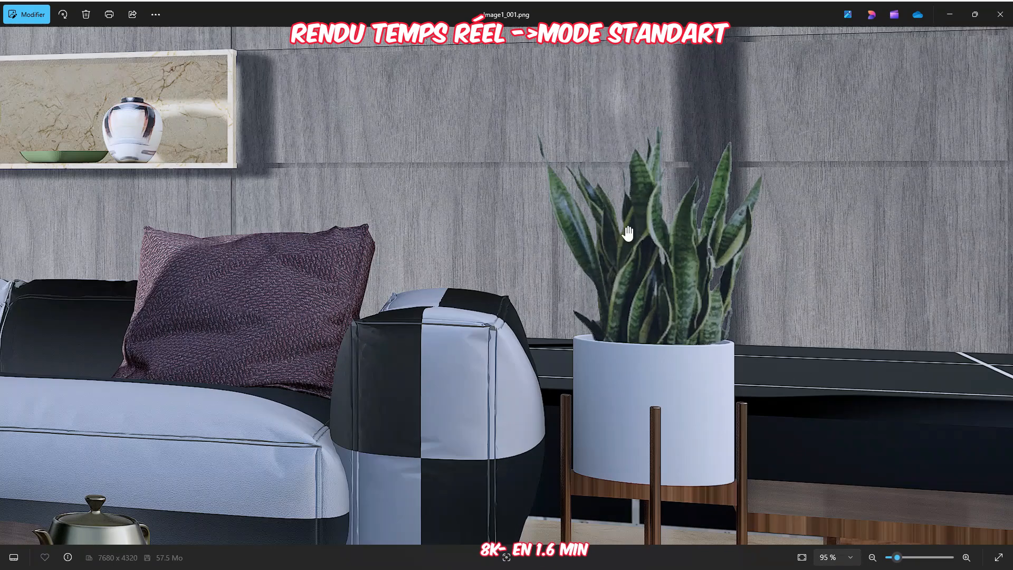
drag(636, 264, 954, 425)
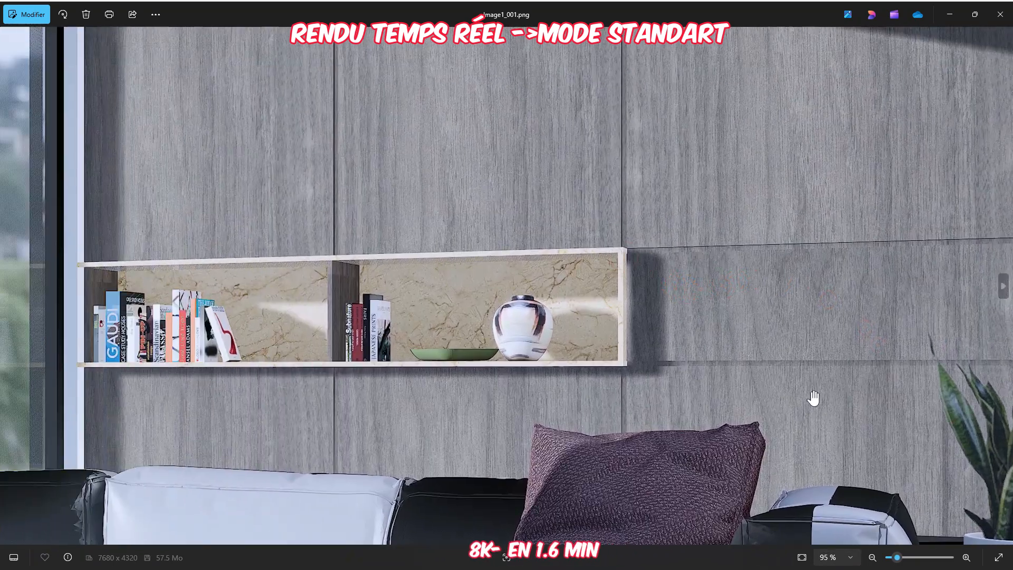
scroll(532, 324, up, 2)
drag(491, 349, 749, 370)
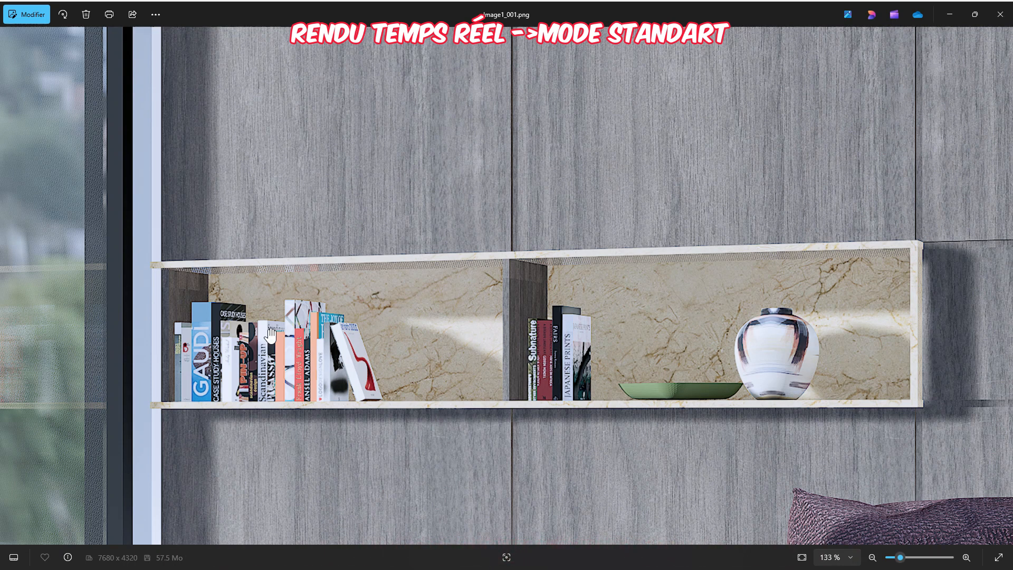
scroll(499, 356, down, 10)
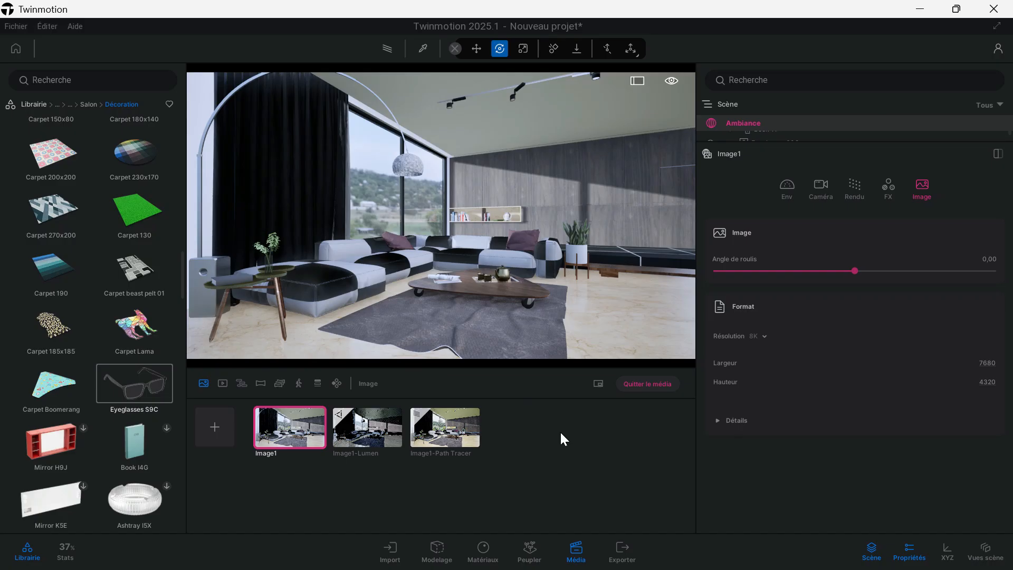
Load Image1-Lumen in Twinmotion and check its resolution options, keeping 4K UHD 3840x2160
click(552, 437)
click(360, 428)
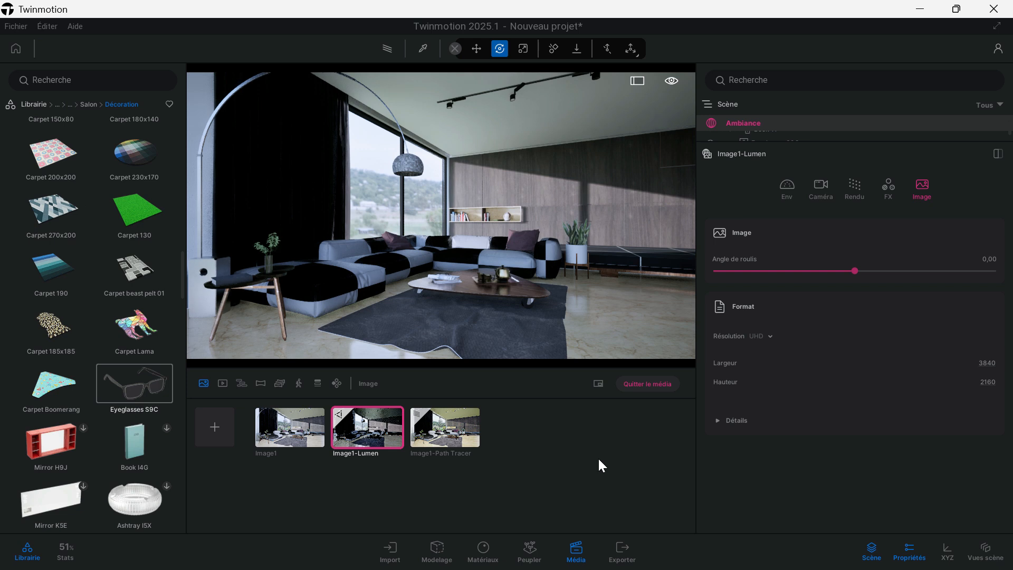
click(769, 335)
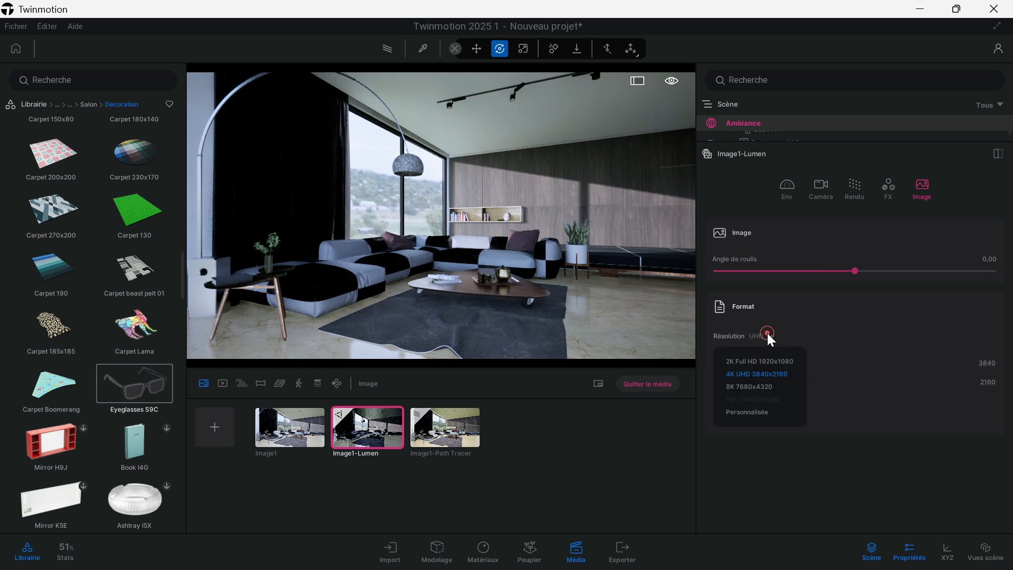
click(663, 442)
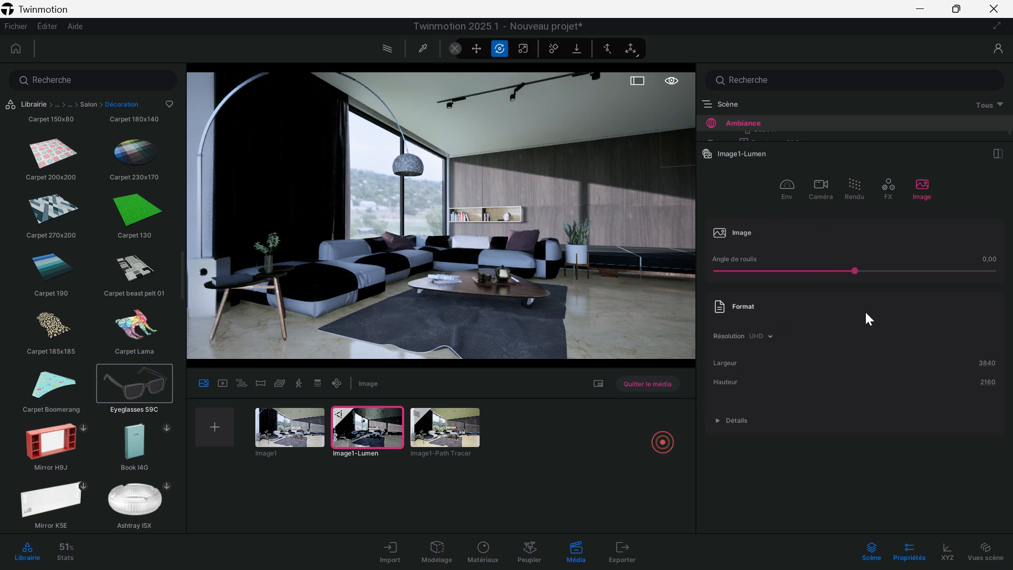
Export only Image1-Lumen locally as a PNG image with adjustment off
click(625, 554)
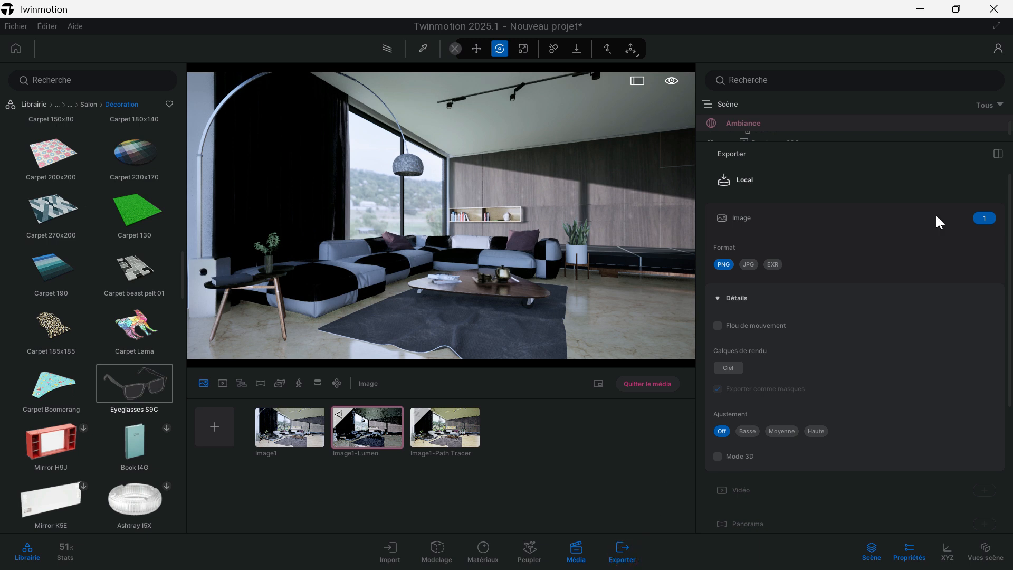
click(993, 220)
click(379, 309)
click(404, 299)
scroll(770, 258, down, 3)
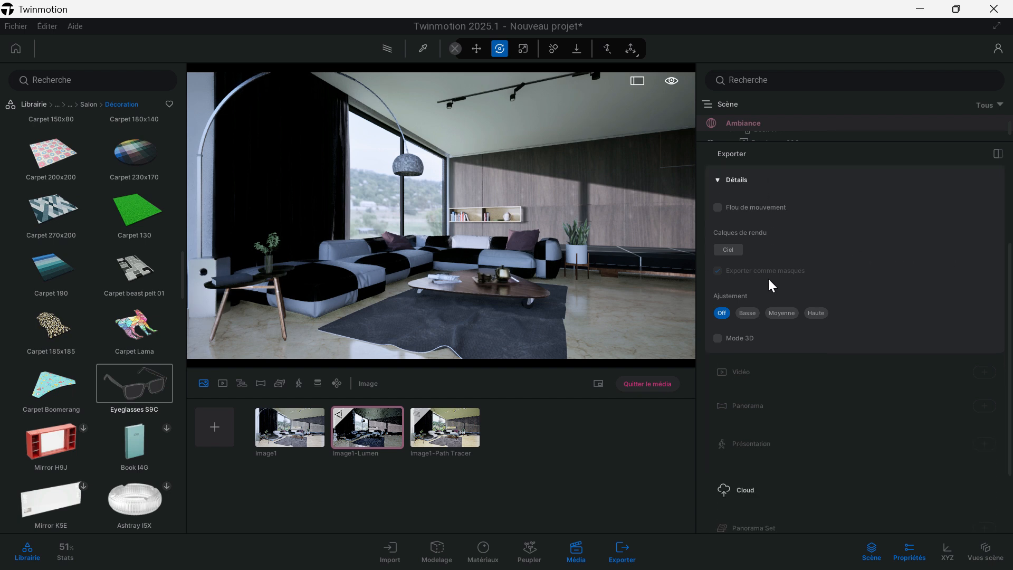
scroll(762, 297, up, 3)
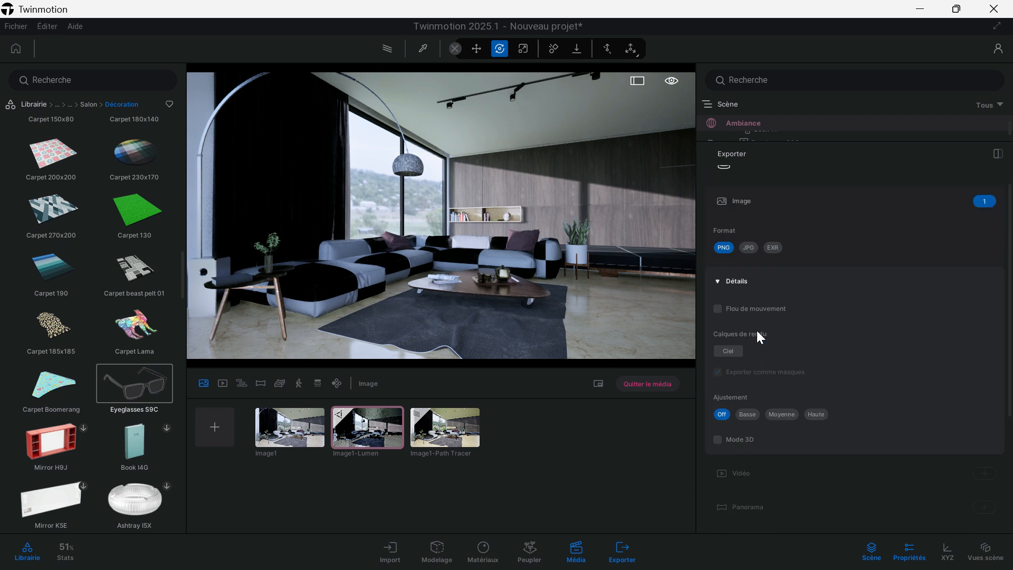
scroll(784, 239, down, 5)
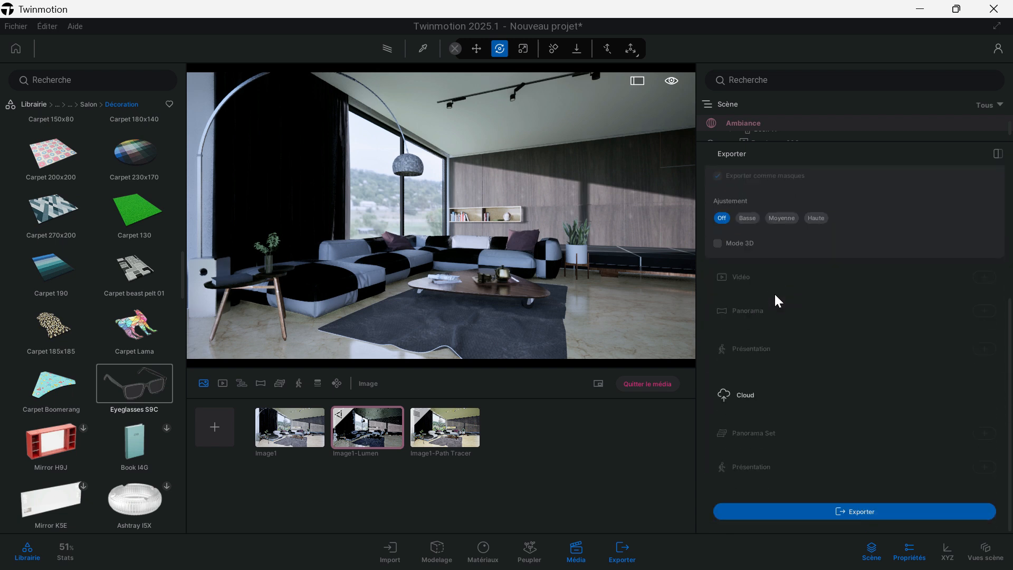
click(859, 510)
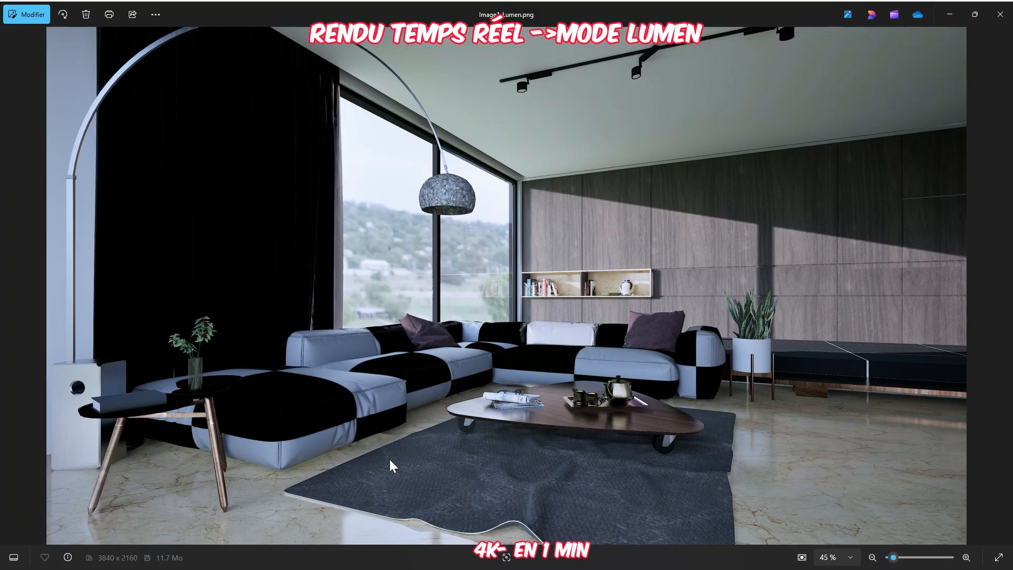
Examine the exported Image1-Lumen.png up close, covering the side table, sofa, coffee table, plant and bookshelf
scroll(169, 505, up, 5)
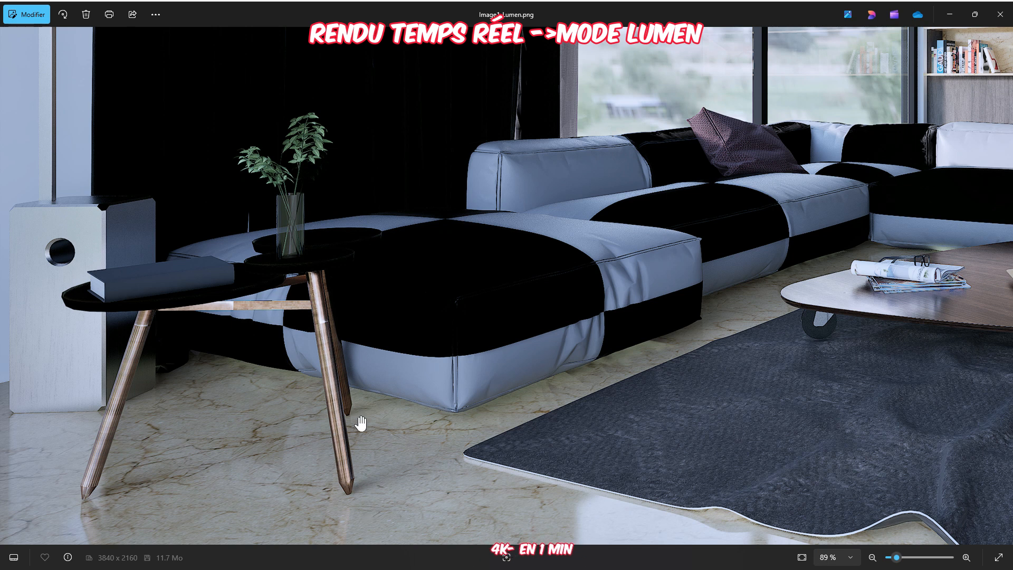
scroll(370, 485, down, 5)
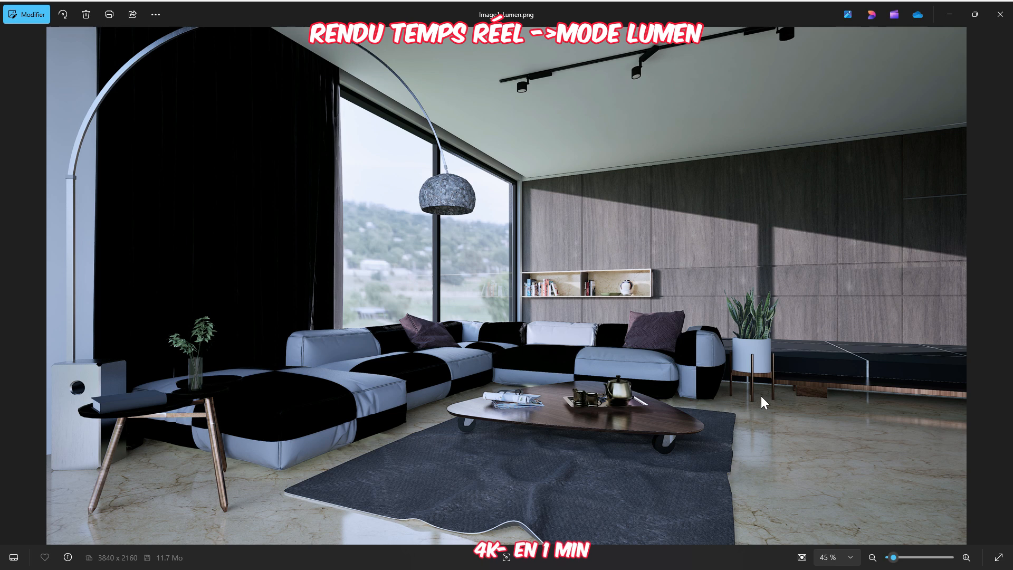
scroll(762, 398, up, 5)
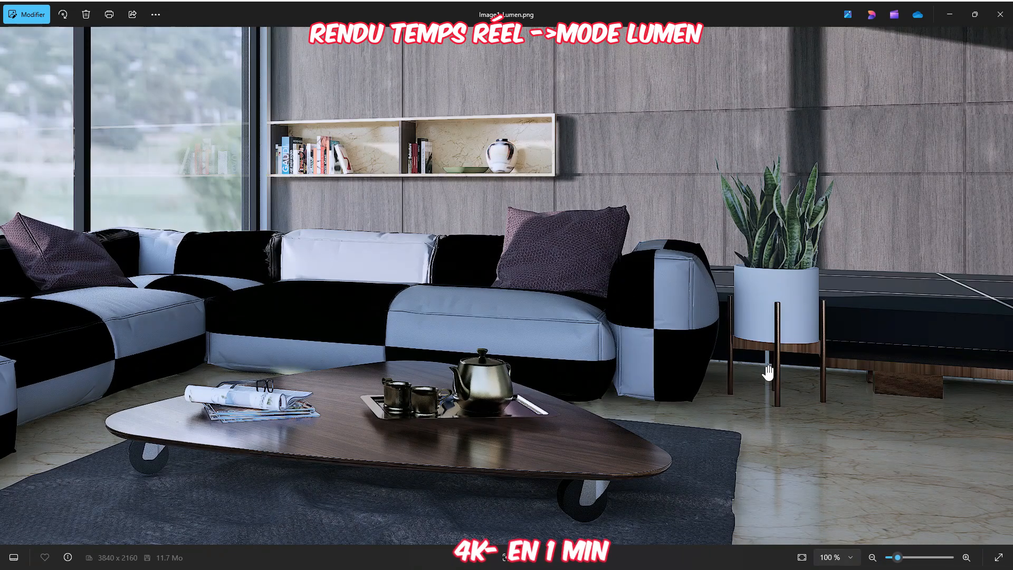
scroll(707, 423, down, 2)
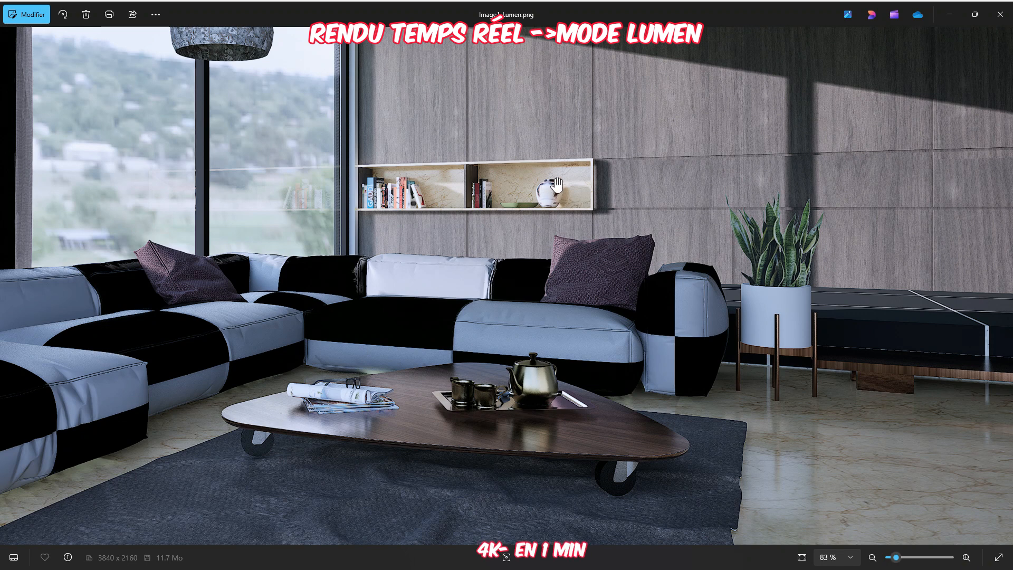
scroll(560, 182, up, 2)
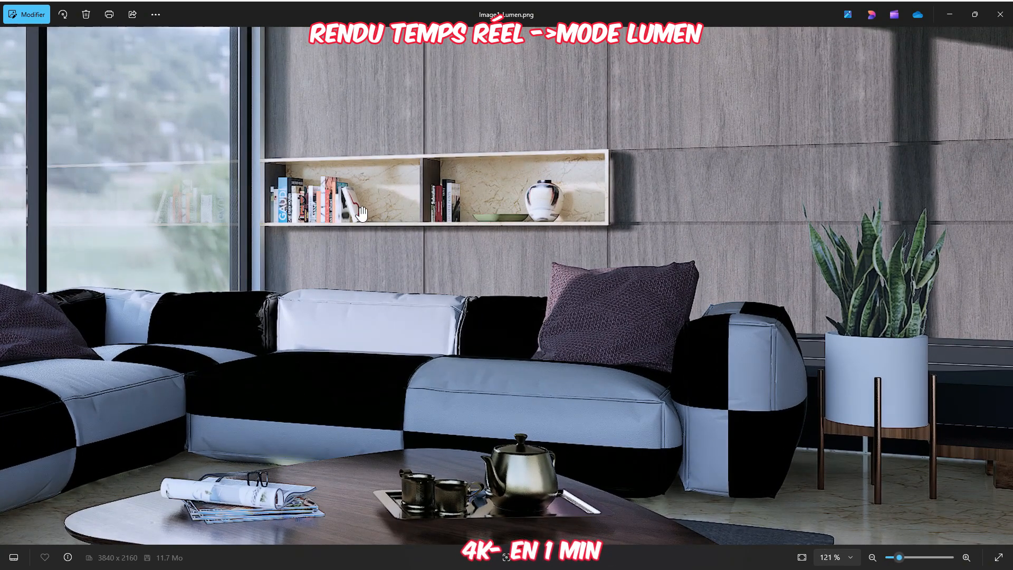
scroll(325, 488, down, 1)
scroll(325, 488, down, 2)
scroll(454, 518, up, 4)
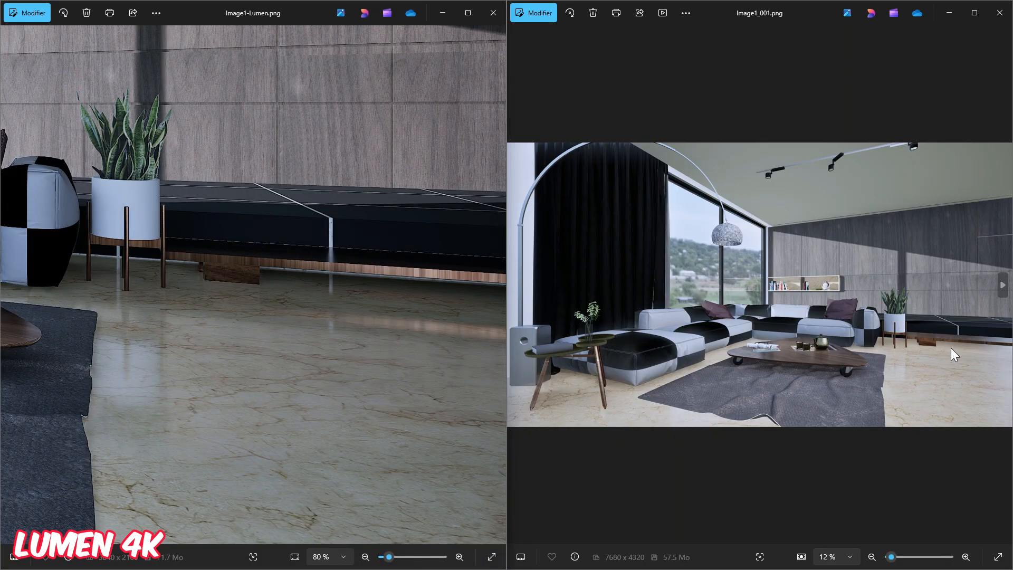
Compare the plant, wood wall and marble floor in Image1-Lumen.png and Image1_001.png side by side
scroll(950, 348, up, 3)
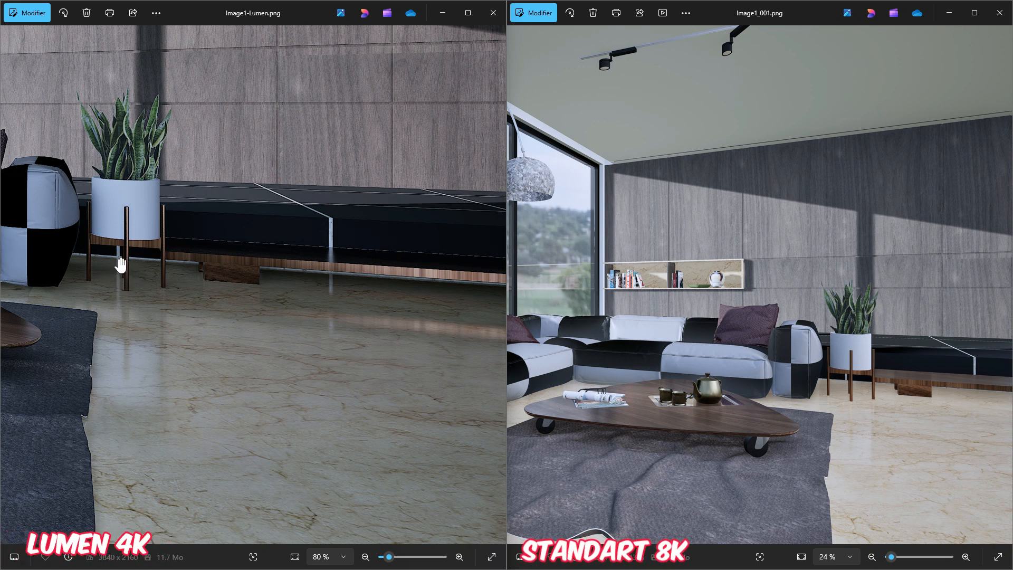
scroll(131, 274, down, 5)
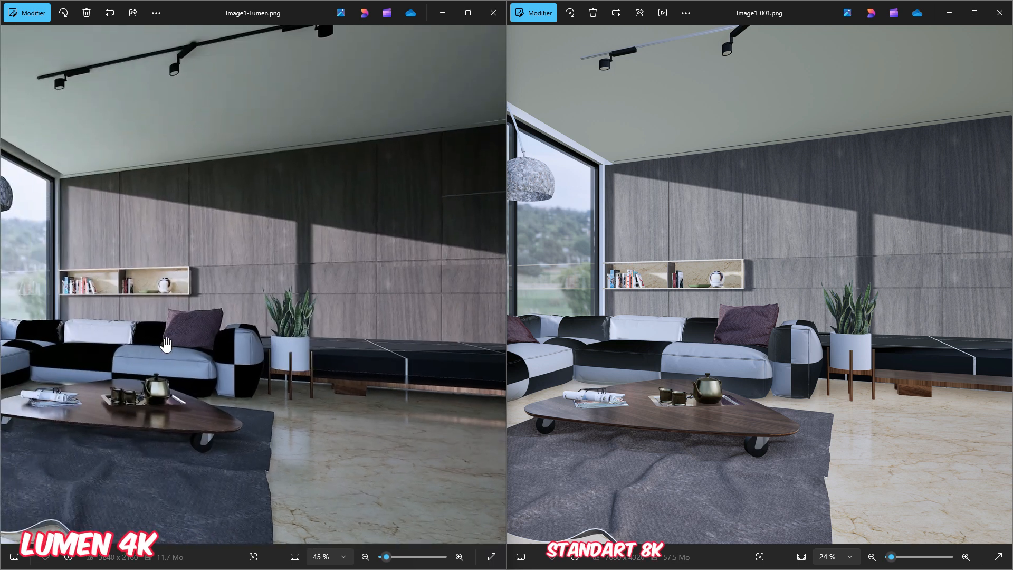
scroll(286, 375, down, 1)
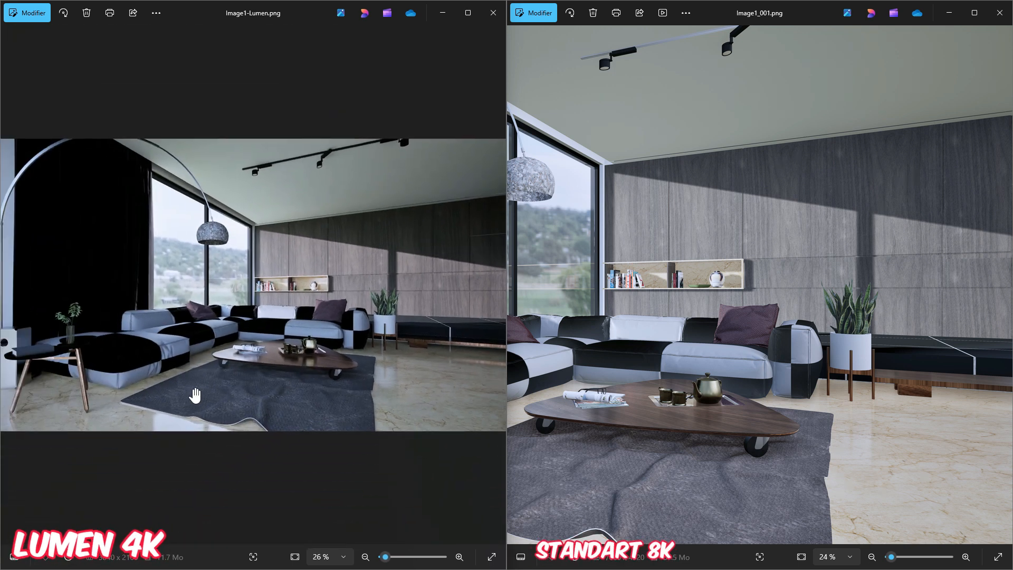
scroll(626, 448, down, 3)
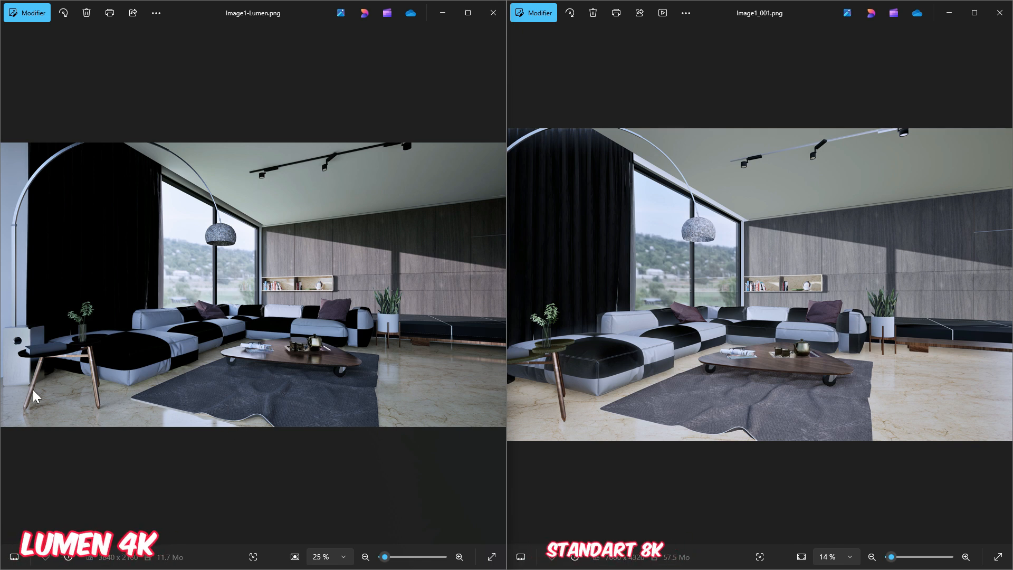
Compare the side table, black sofa cushions, curtain and rug between the Lumen 4K and Standard 8K renders
scroll(32, 393, up, 5)
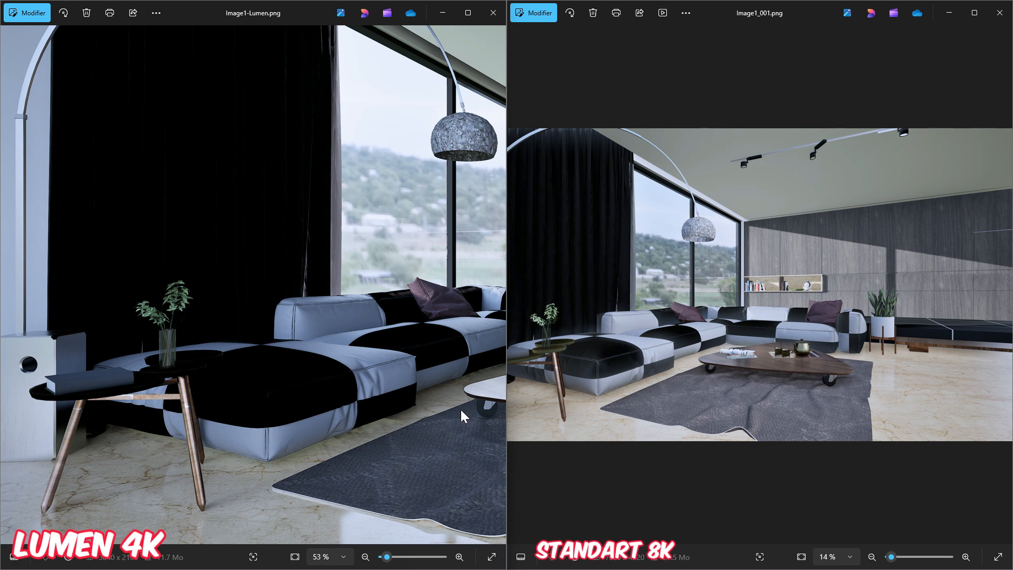
scroll(560, 404, up, 3)
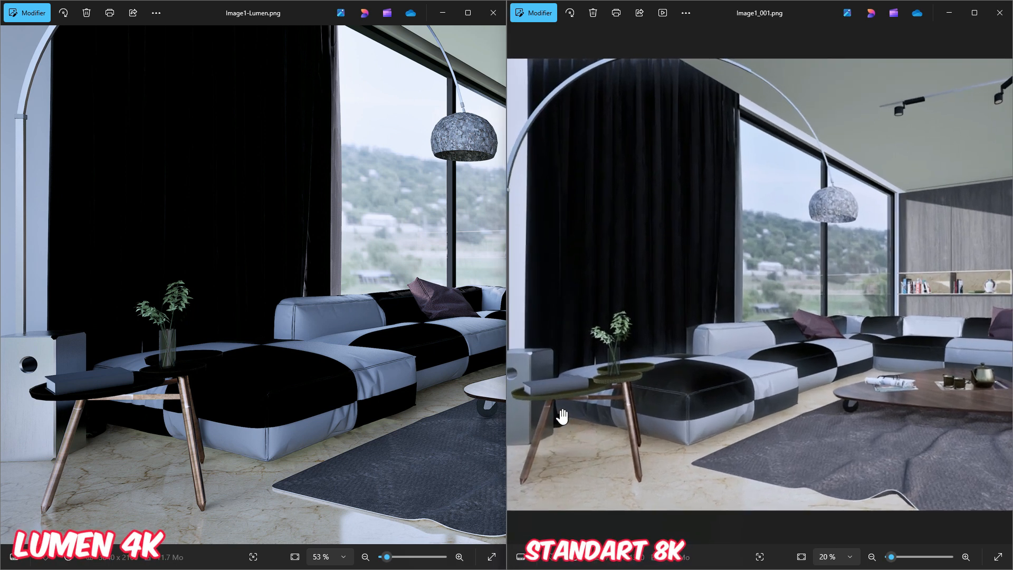
scroll(640, 453, down, 4)
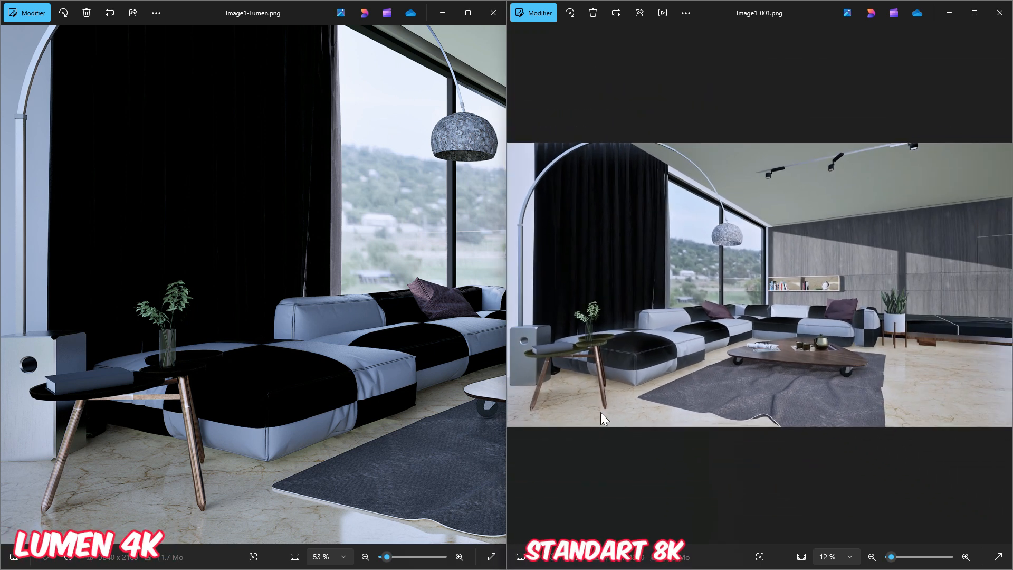
drag(343, 473, 248, 449)
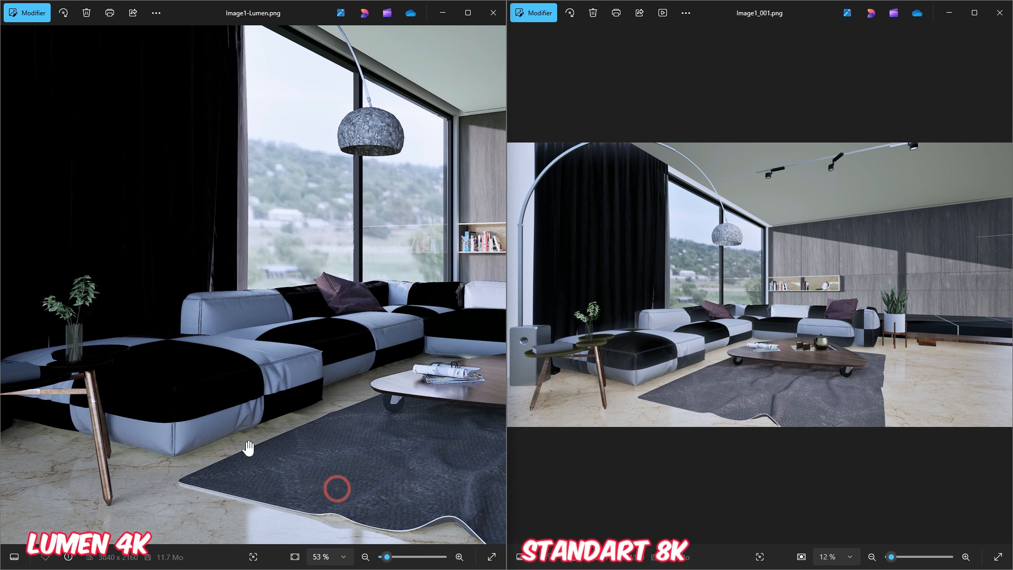
scroll(655, 415, up, 2)
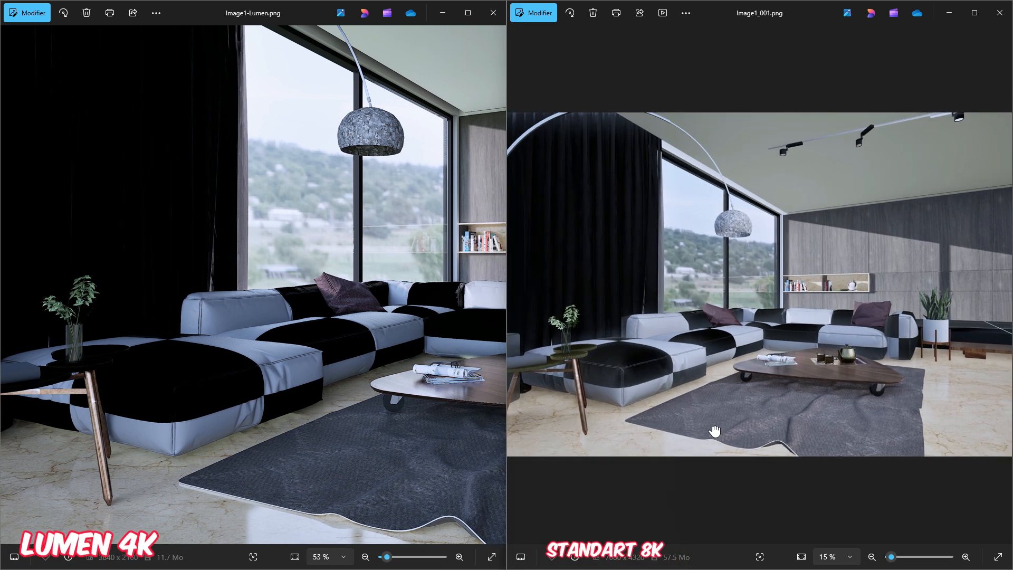
drag(718, 429, 676, 439)
scroll(794, 396, up, 5)
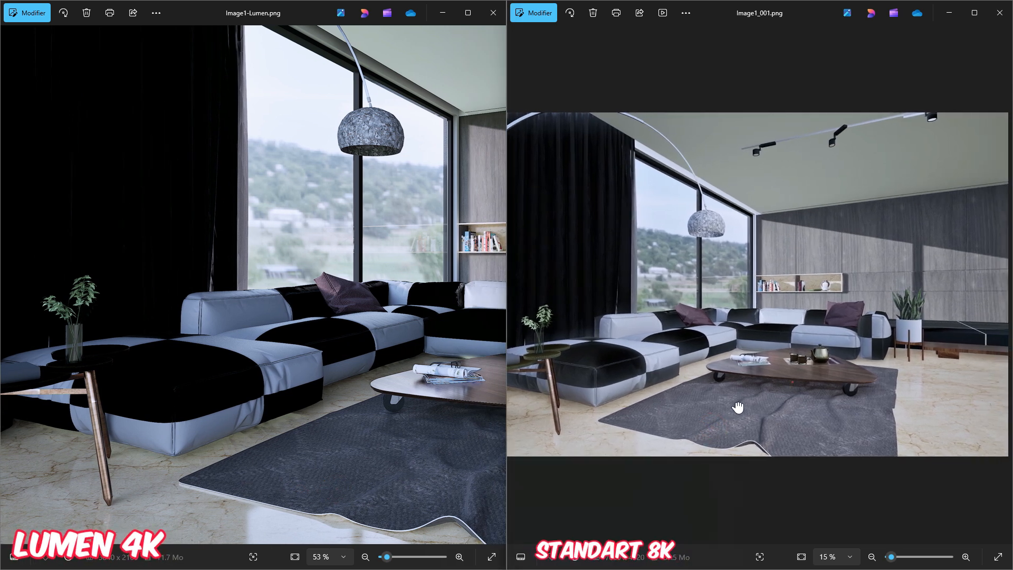
Compare the tea set on the coffee table up close in both renders, bringing Image1-Lumen.png back into its window
scroll(794, 414, up, 3)
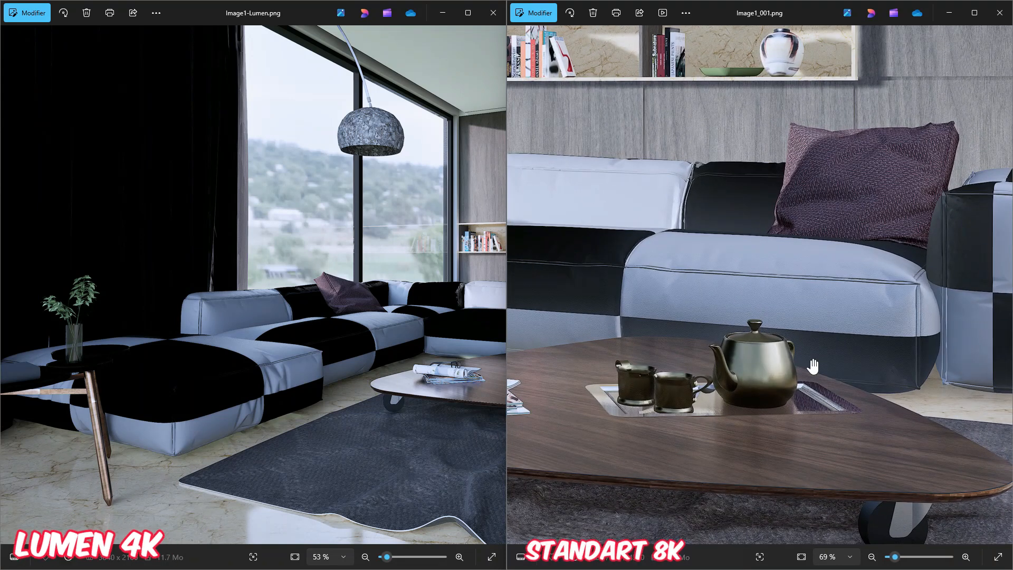
click(462, 394)
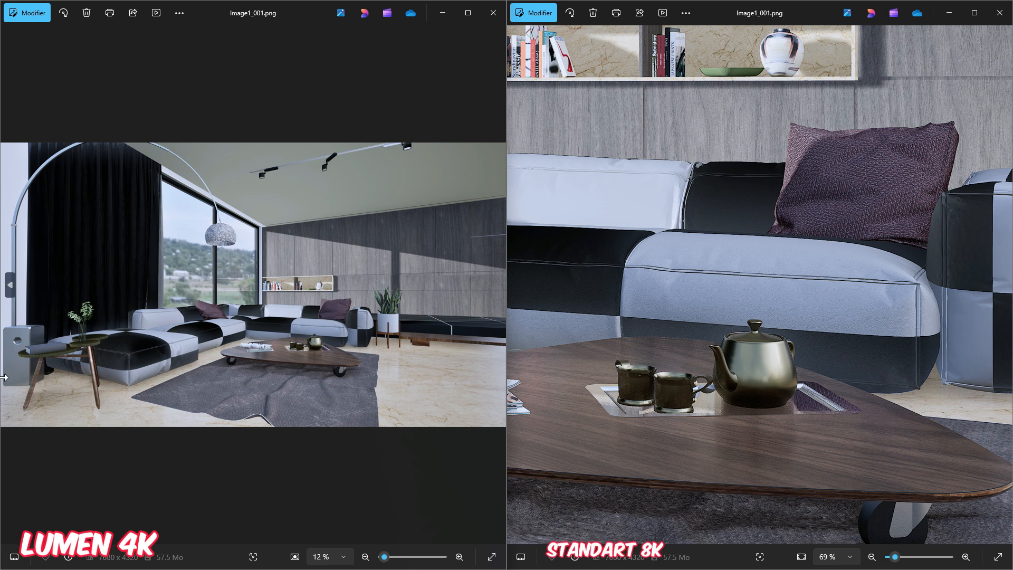
click(8, 292)
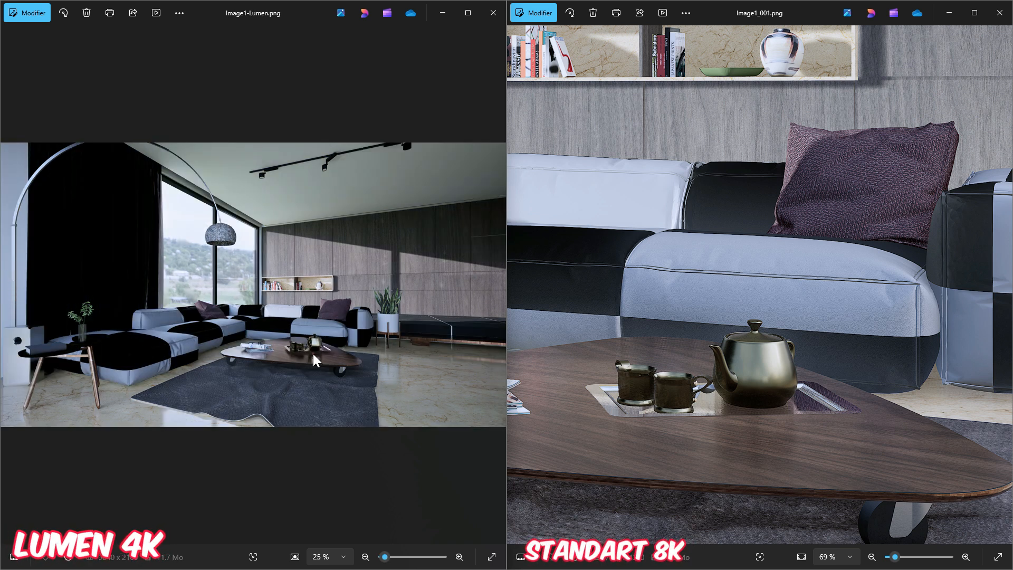
scroll(317, 343, up, 8)
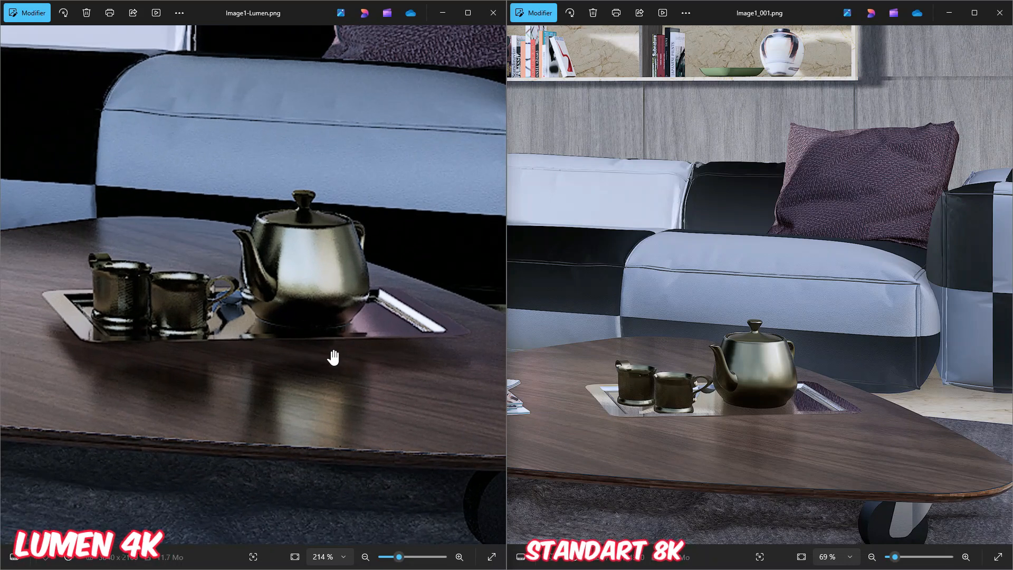
scroll(295, 359, down, 1)
drag(282, 359, 325, 352)
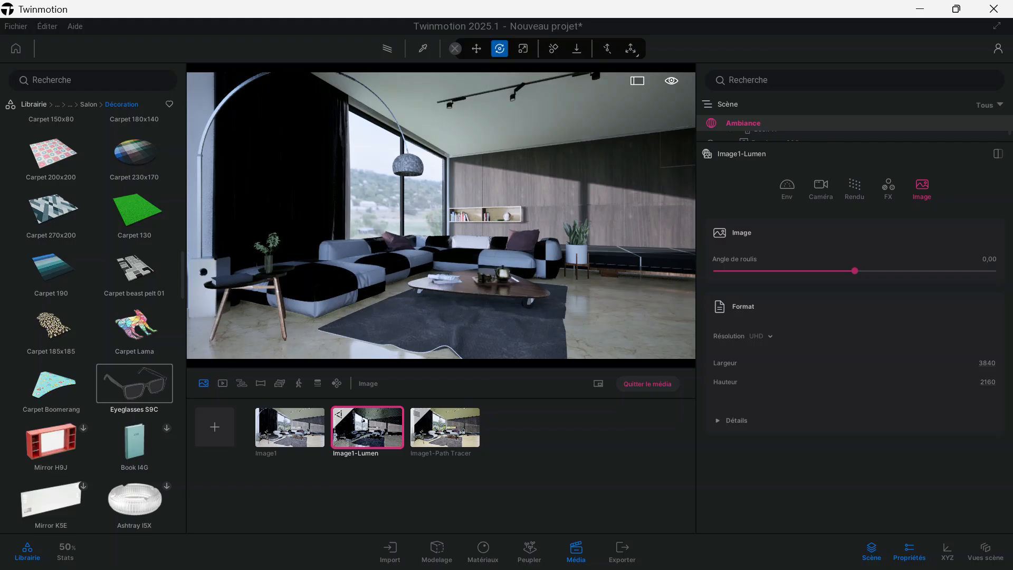
In Twinmotion, select the tray, teapot and cups together on the coffee table in the Image1-Lumen view
scroll(492, 288, up, 5)
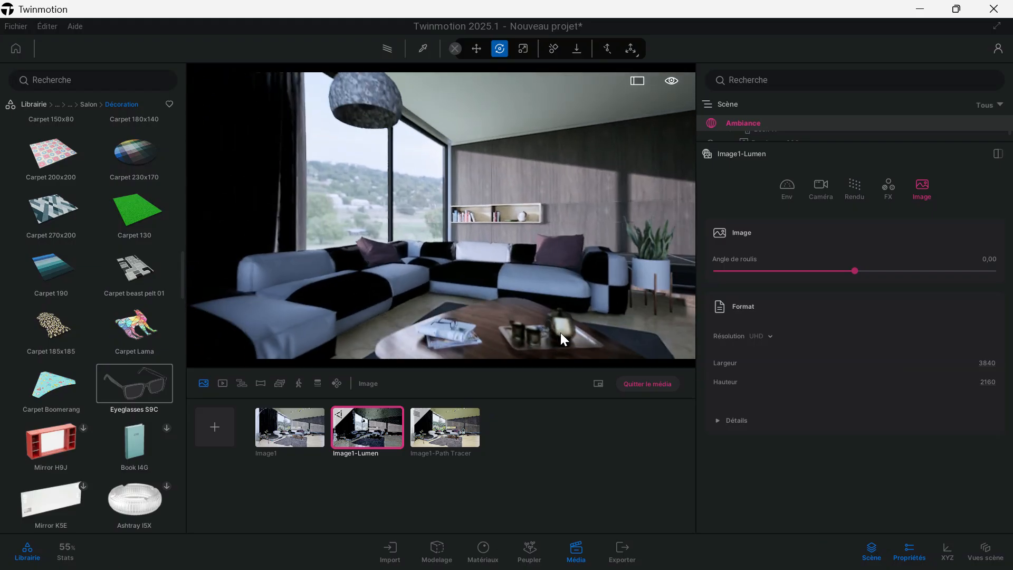
scroll(439, 259, up, 4)
scroll(483, 289, up, 3)
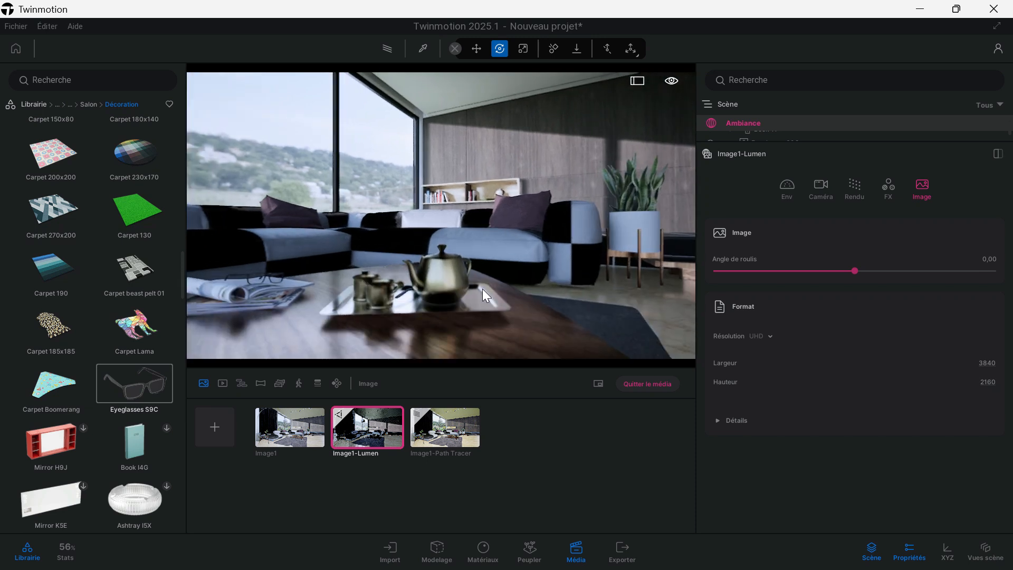
click(482, 314)
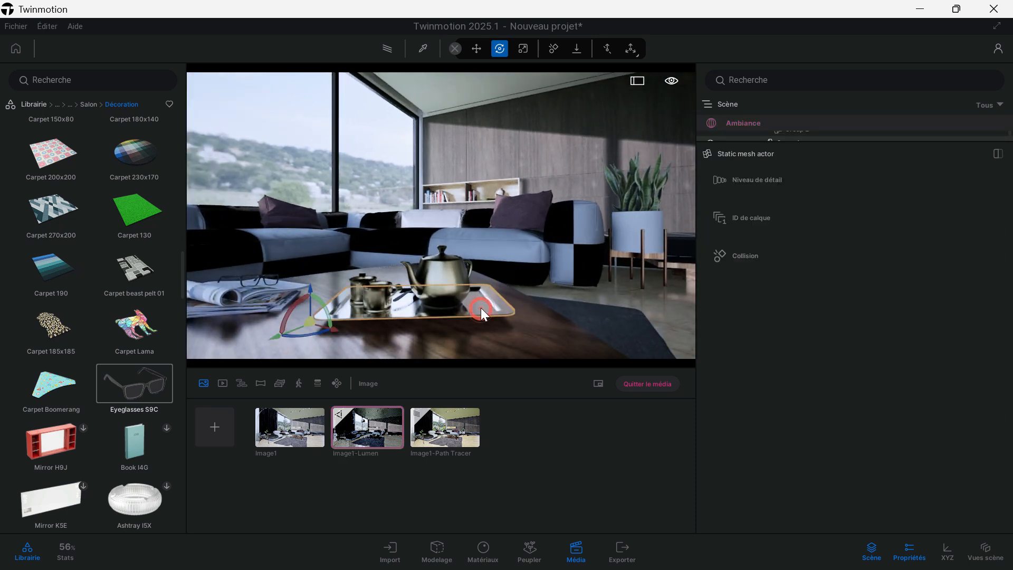
ctrl+click(438, 270)
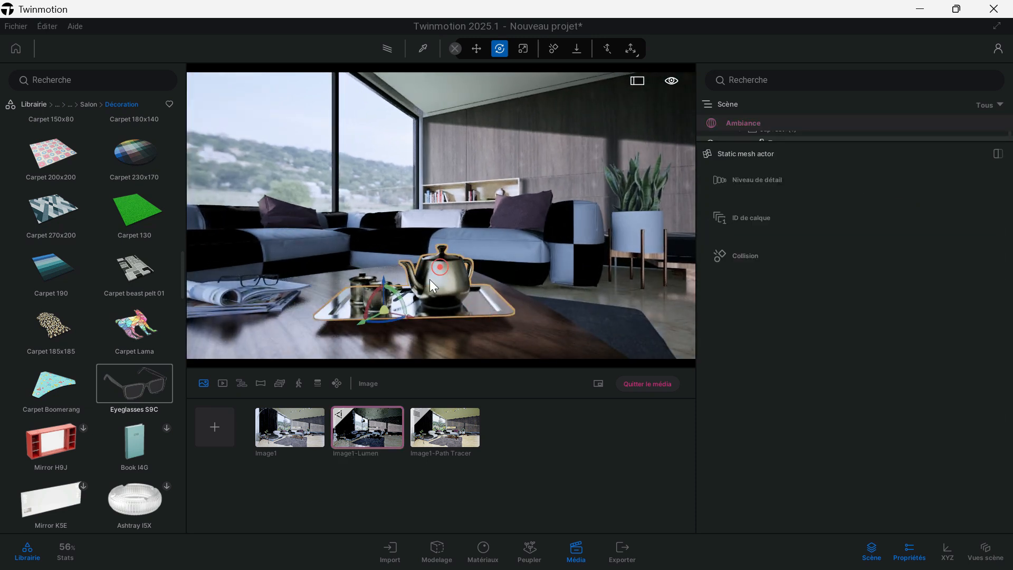
ctrl+click(352, 291)
middle_drag(438, 291, 428, 309)
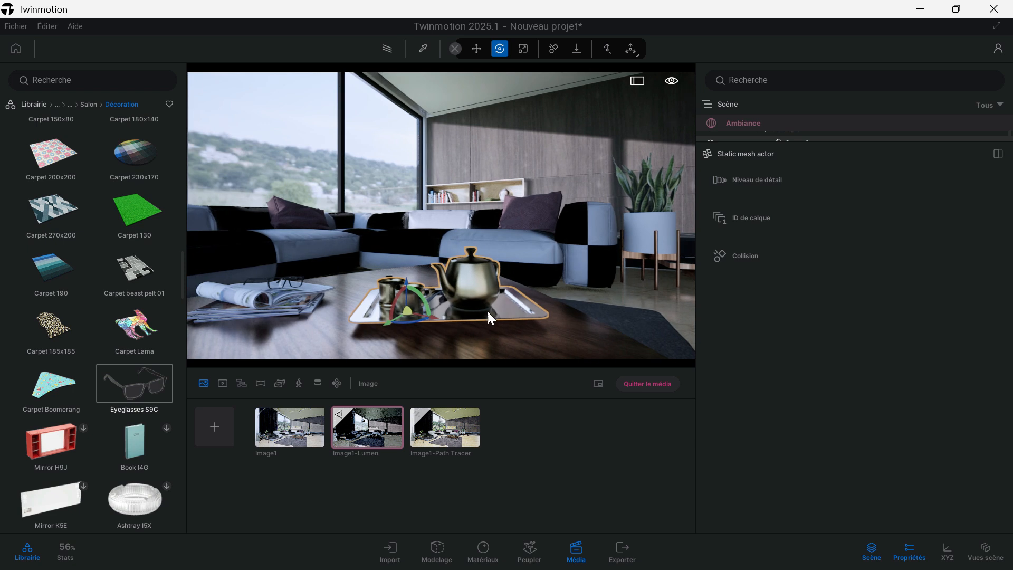
Nudge the selected tray, teapot and cups vertically relative to the coffee table
right_drag(487, 312, 487, 287)
right_drag(413, 318, 413, 302)
drag(406, 299, 411, 306)
scroll(413, 306, up, 3)
middle_drag(412, 306, 395, 290)
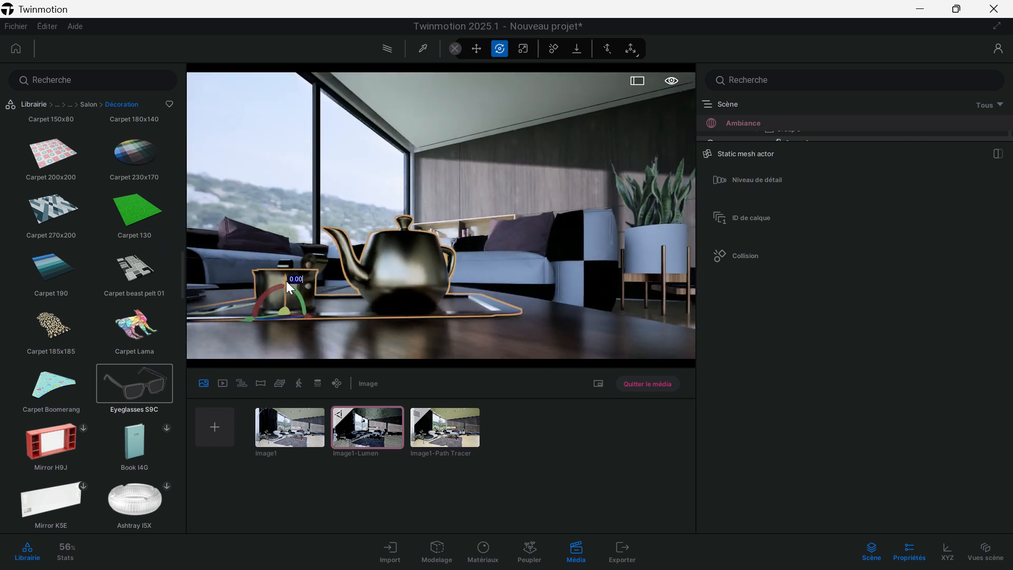
drag(284, 279, 285, 280)
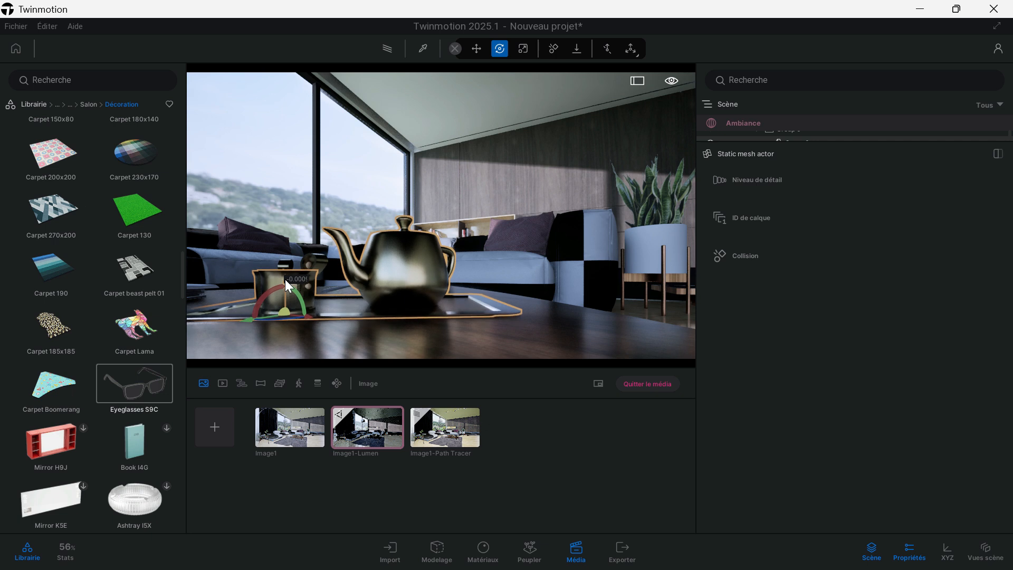
Fine-tune the tea set's height by tiny vertical offsets such as 0.0035, checking the tray's contact with the tabletop from table level
scroll(385, 298, down, 3)
scroll(386, 298, down, 2)
middle_drag(356, 281, 438, 280)
middle_drag(560, 221, 543, 221)
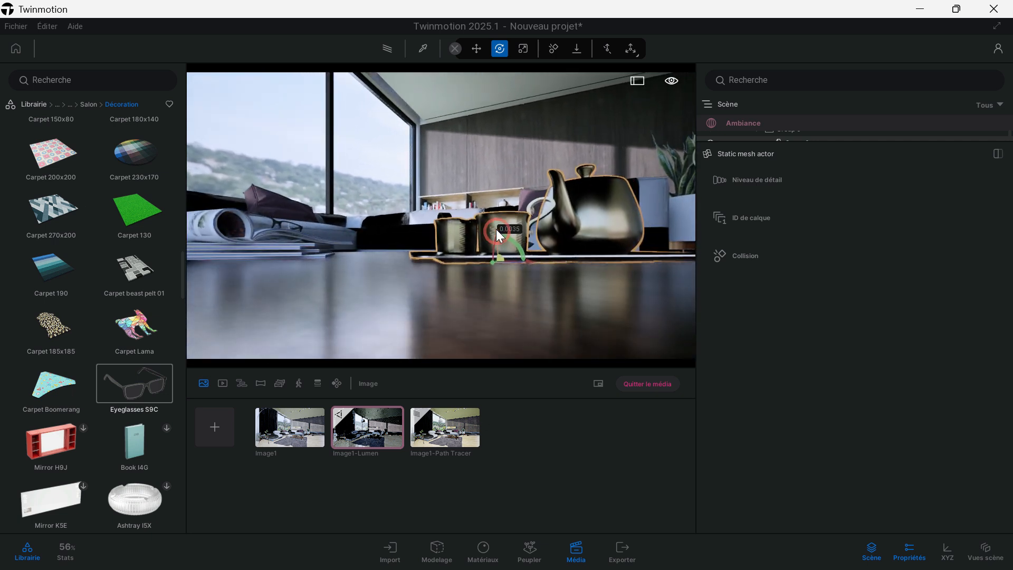
middle_drag(480, 245, 436, 268)
scroll(436, 268, up, 2)
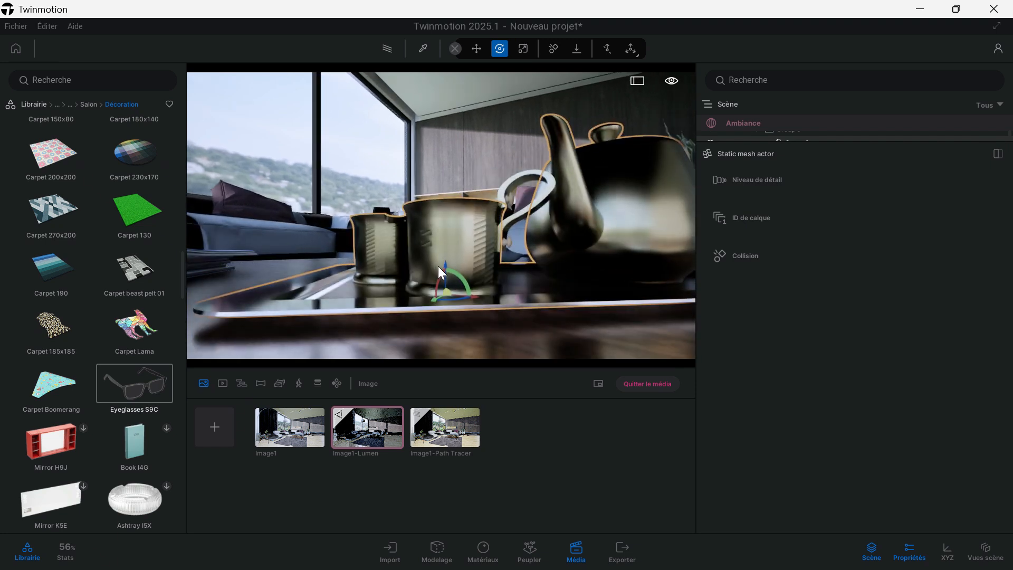
scroll(438, 266, down, 1)
mouse_move(443, 245)
mouse_down()
mouse_move(442, 236)
mouse_move(439, 244)
mouse_up()
middle_drag(420, 274, 394, 314)
middle_drag(490, 318, 279, 318)
scroll(505, 312, down, 1)
scroll(506, 312, up, 1)
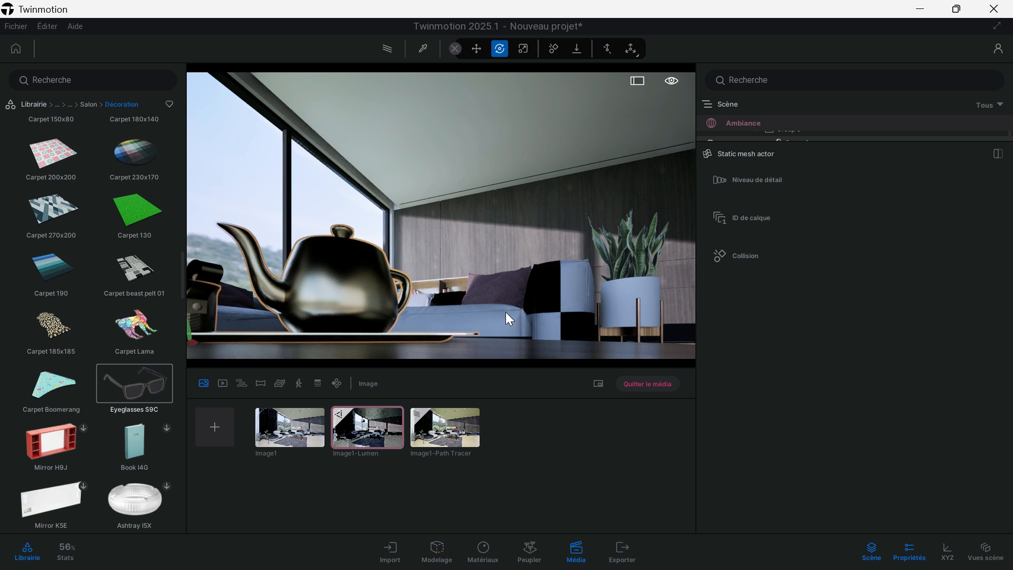
Switch back to the two exported renders and compare the full living room in Image1-Lumen.png and Image1_001.png
click(920, 9)
scroll(803, 407, down, 5)
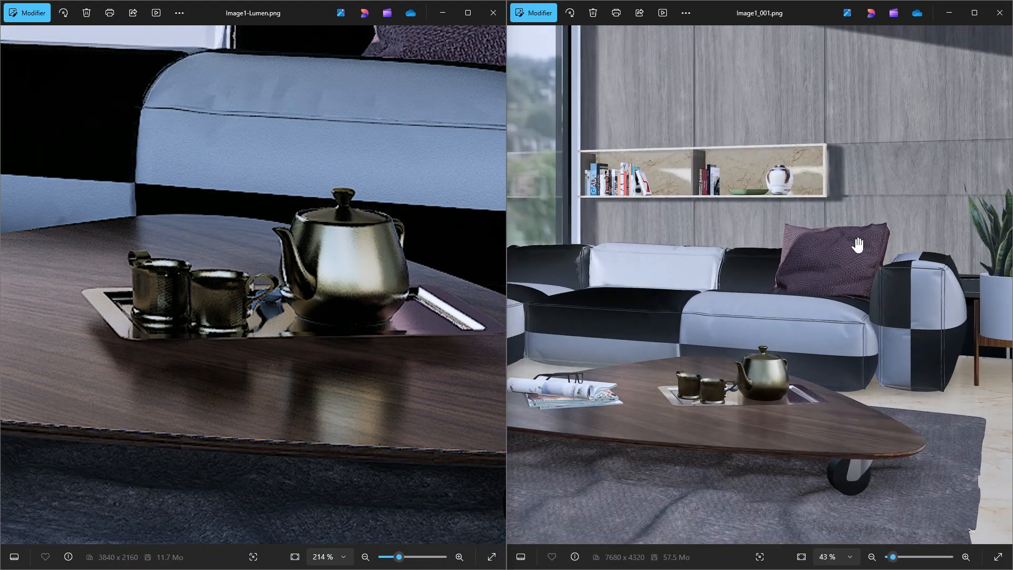
scroll(857, 245, down, 3)
scroll(329, 336, down, 6)
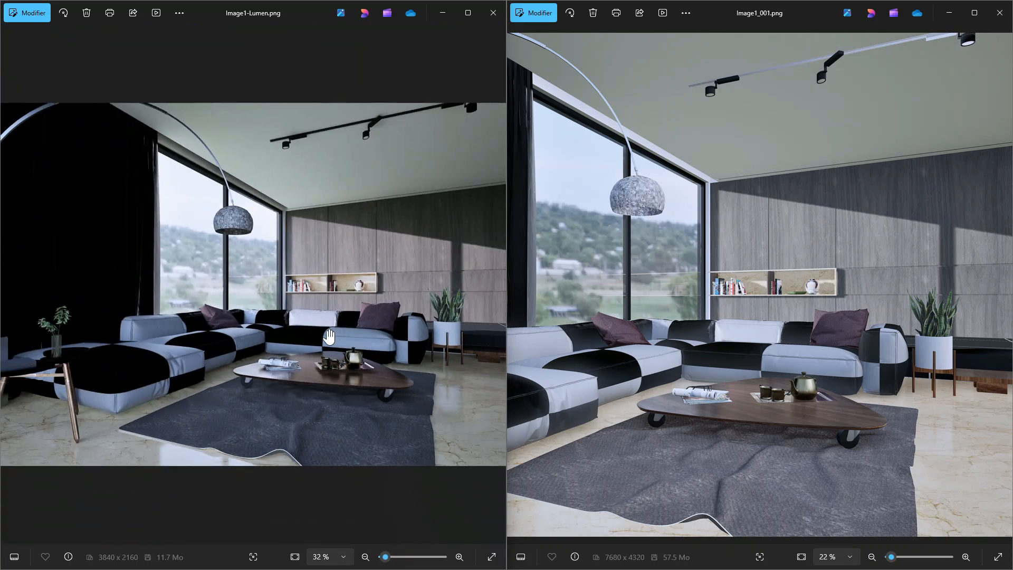
scroll(329, 336, down, 1)
scroll(365, 312, up, 2)
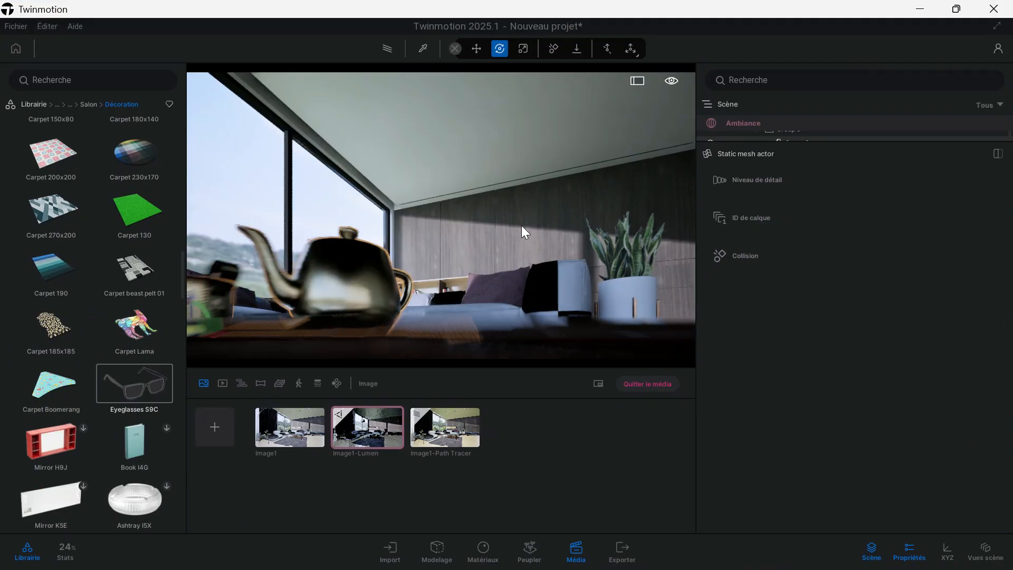
Set the Image1-Lumen output resolution to 8K and export the image
drag(522, 226, 525, 285)
mouse_move(509, 230)
middle_down()
mouse_move(508, 179)
mouse_move(508, 230)
middle_up()
scroll(508, 230, down, 3)
scroll(509, 231, down, 3)
middle_drag(504, 177, 489, 236)
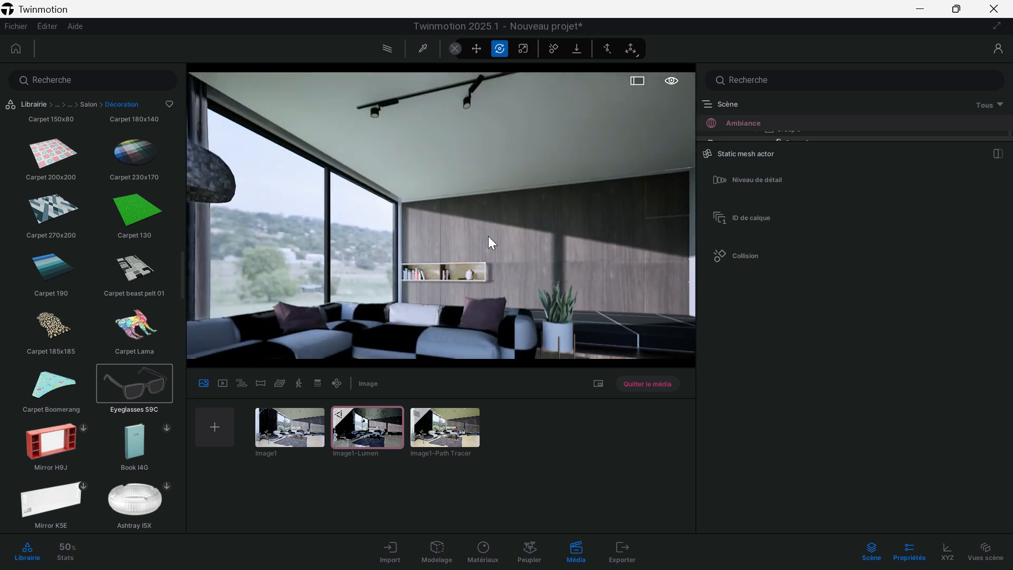
scroll(488, 232, down, 2)
scroll(488, 232, down, 2)
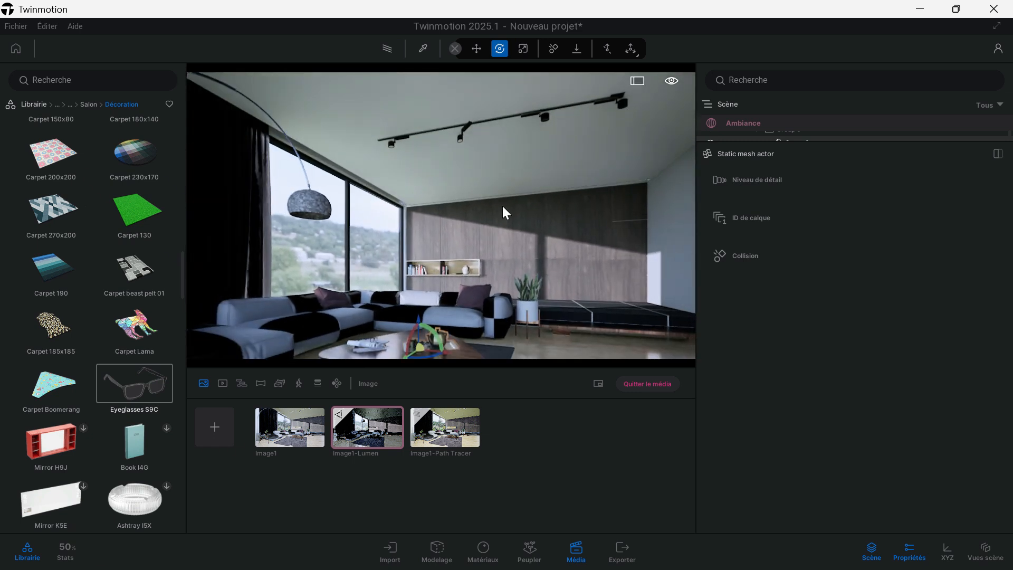
click(623, 552)
click(623, 551)
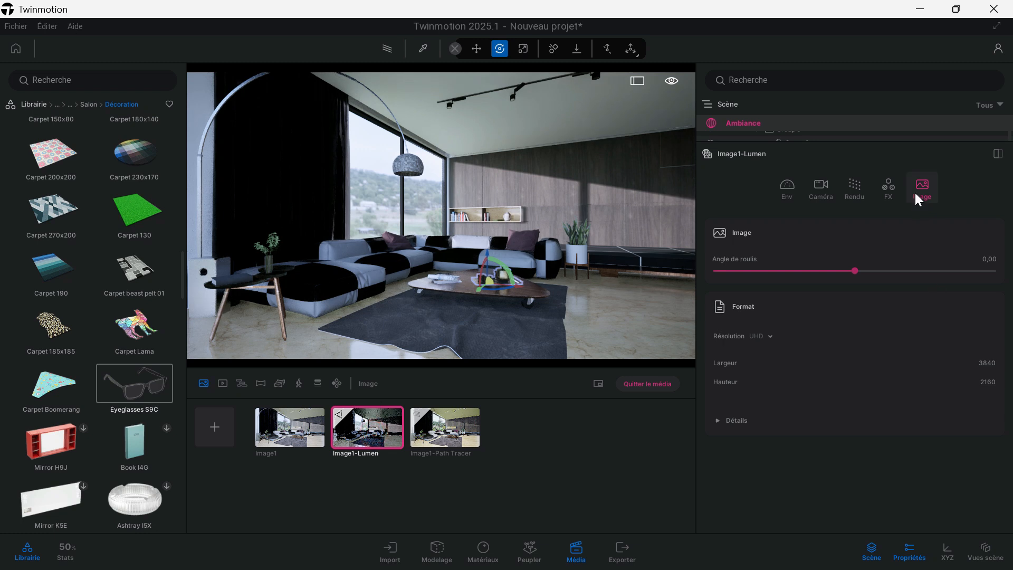
click(760, 337)
click(750, 385)
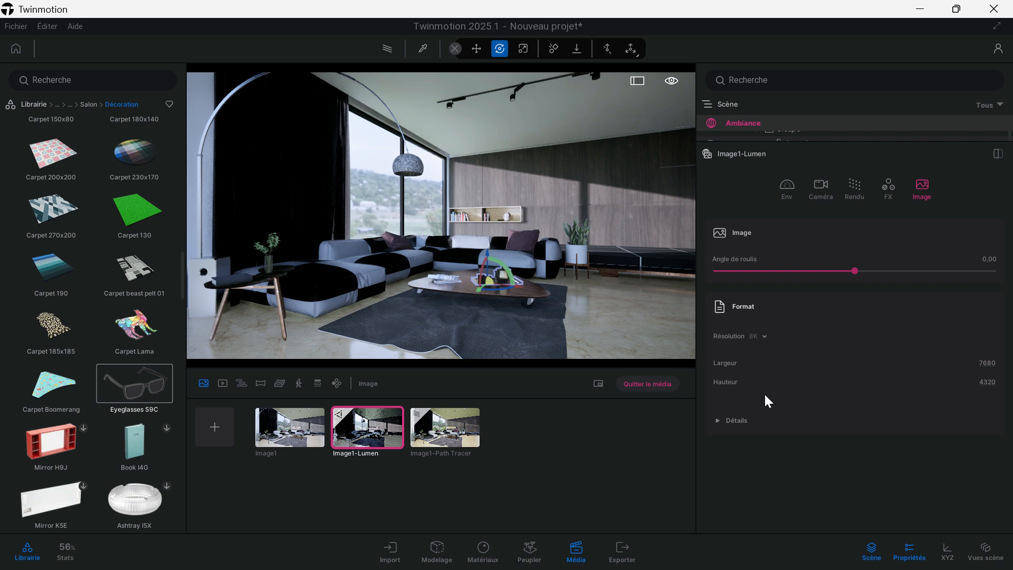
click(623, 552)
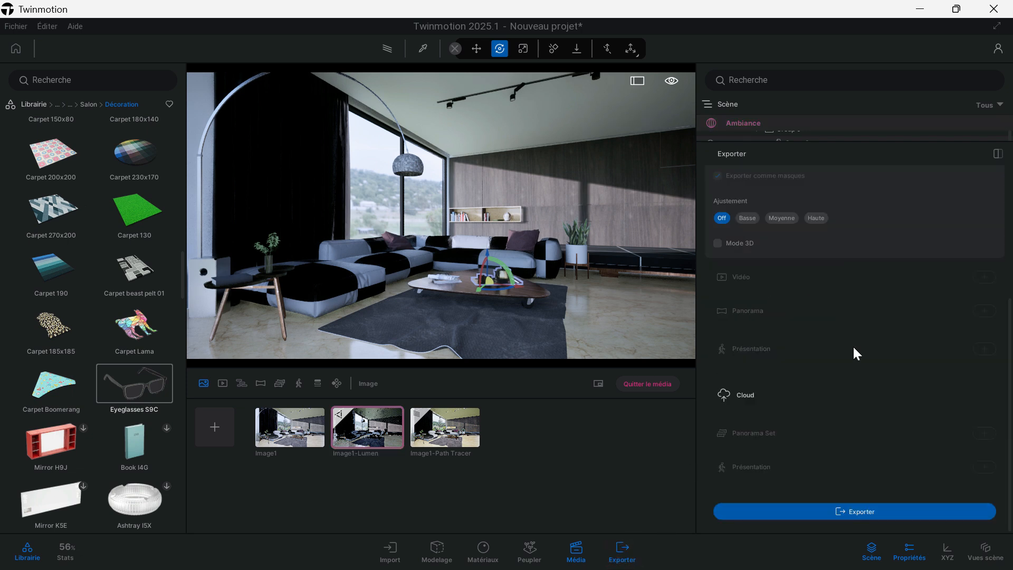
click(845, 510)
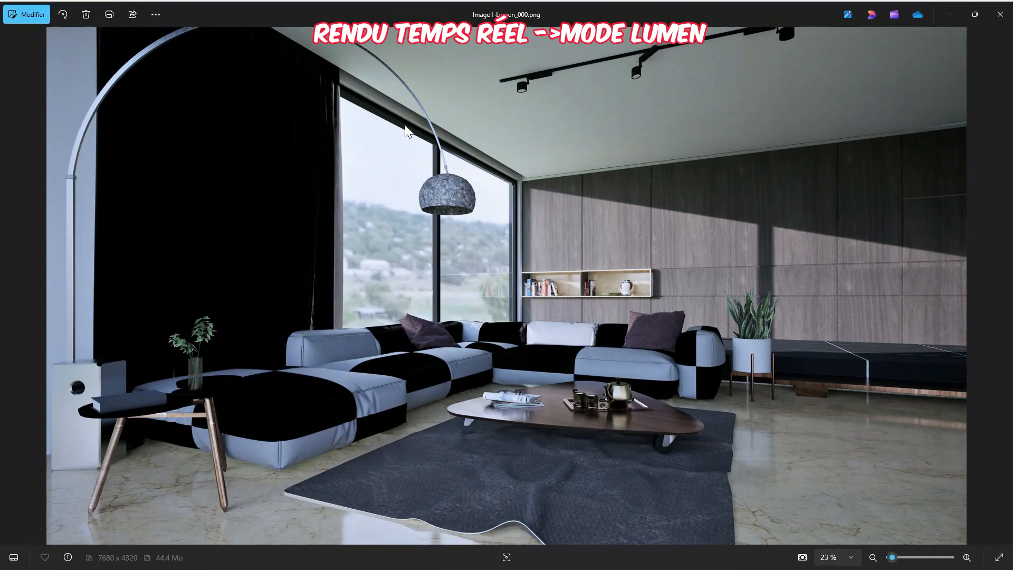
Examine the exported Image1-Lumen_000.png render up close, covering the side table, sofa, rug, coffee table and wall shelf
scroll(111, 464, up, 5)
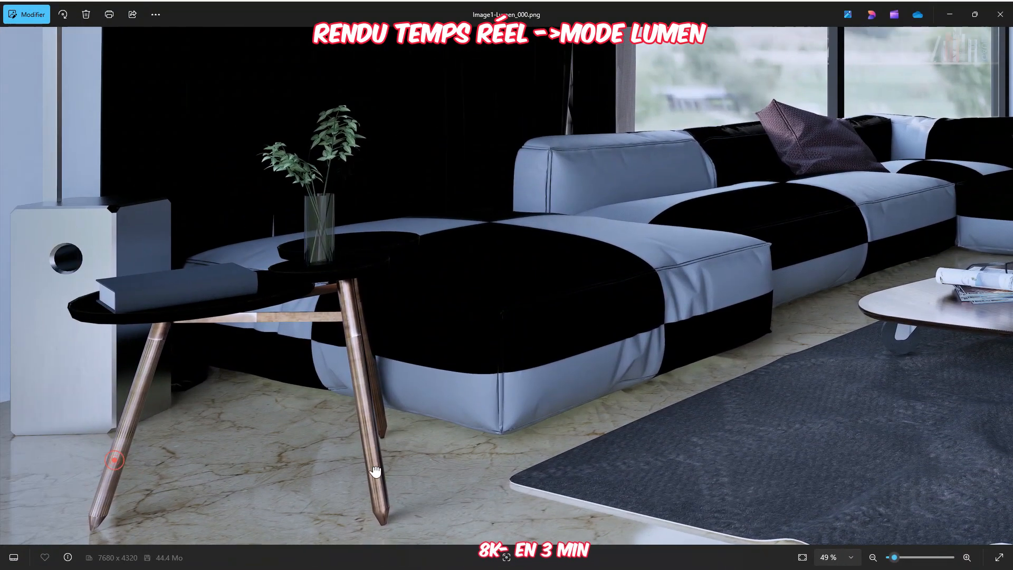
drag(682, 495, 398, 362)
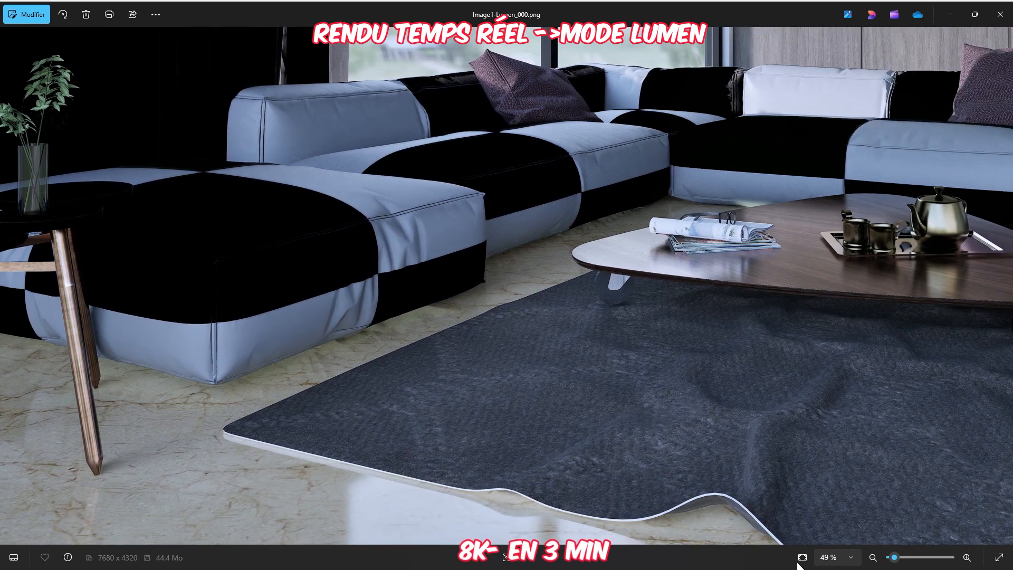
drag(827, 464, 468, 452)
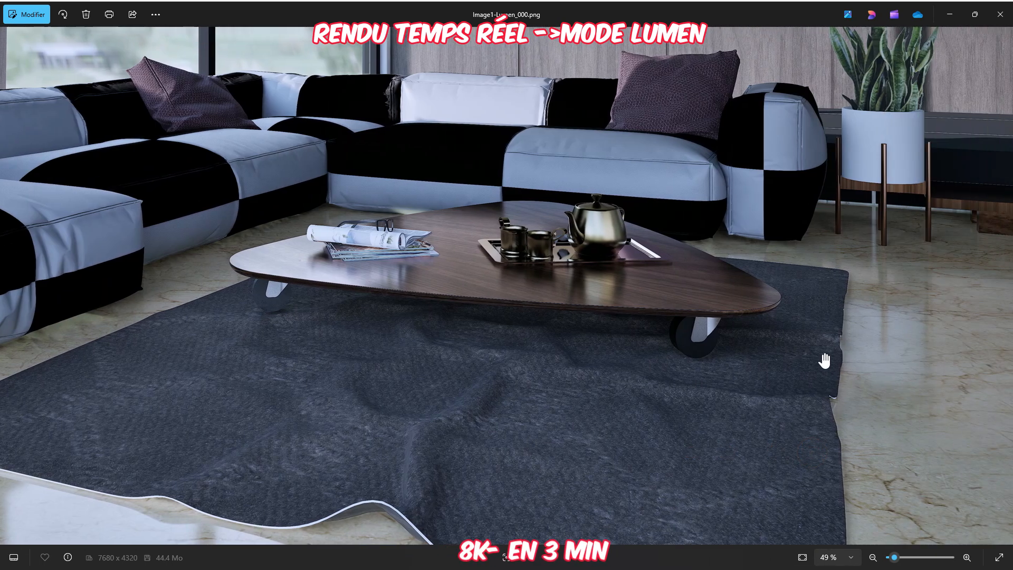
drag(772, 273, 878, 518)
scroll(705, 247, up, 5)
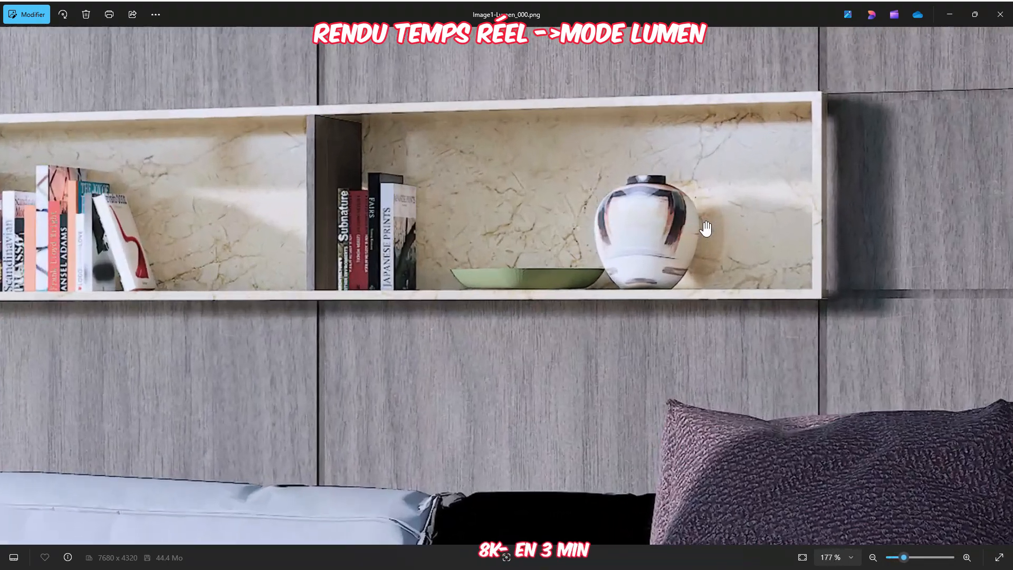
scroll(369, 256, down, 3)
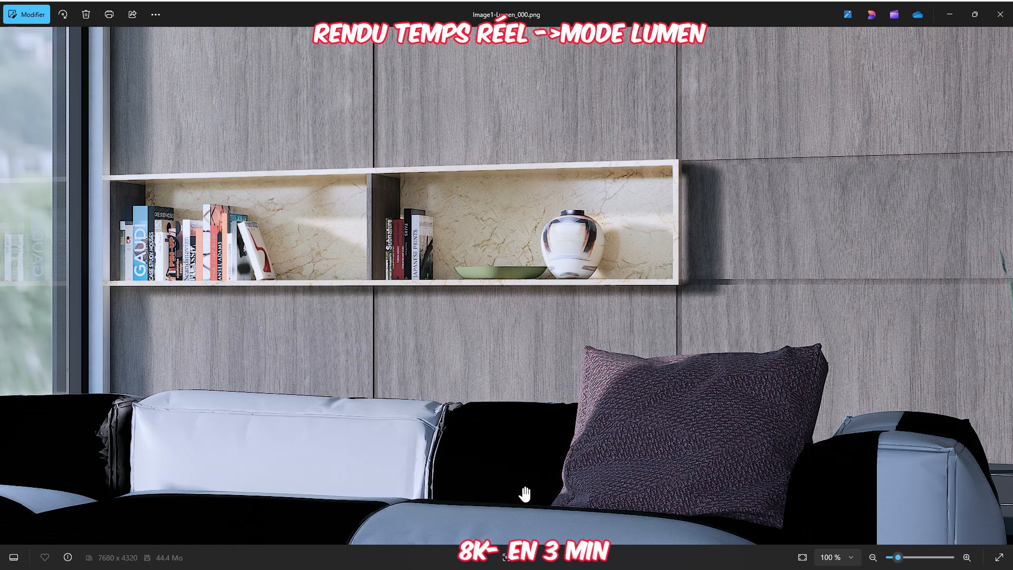
scroll(645, 450, down, 1)
scroll(641, 443, down, 4)
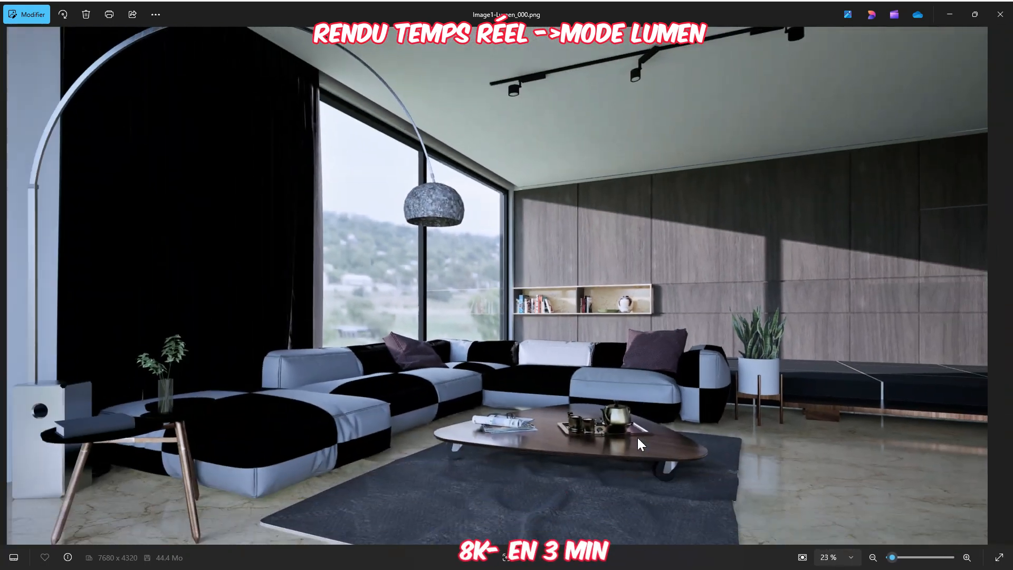
Inspect the tray, cups and teapot up close in the exported 8K Lumen render
scroll(616, 408, up, 2)
scroll(616, 408, up, 5)
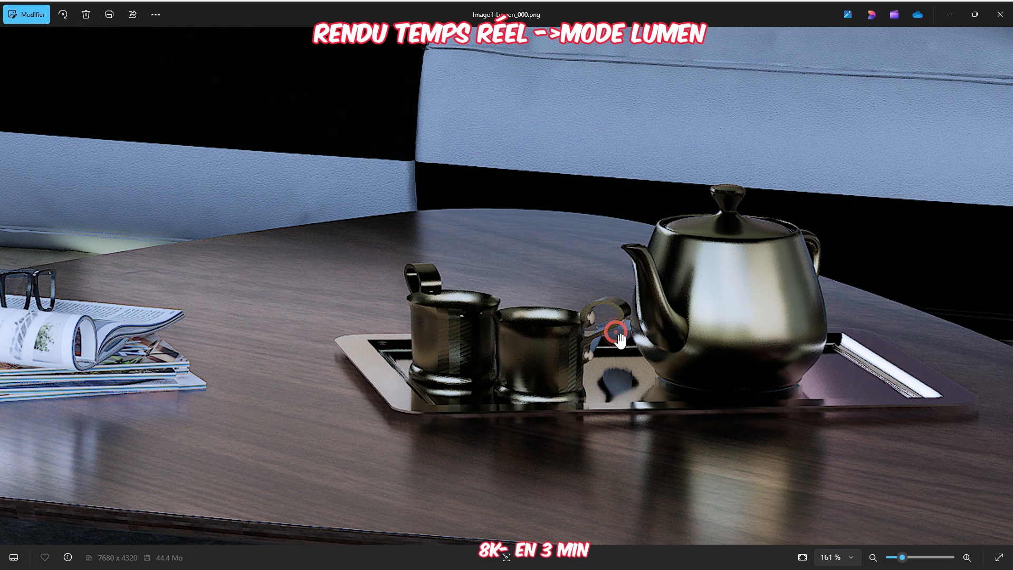
scroll(617, 381, down, 4)
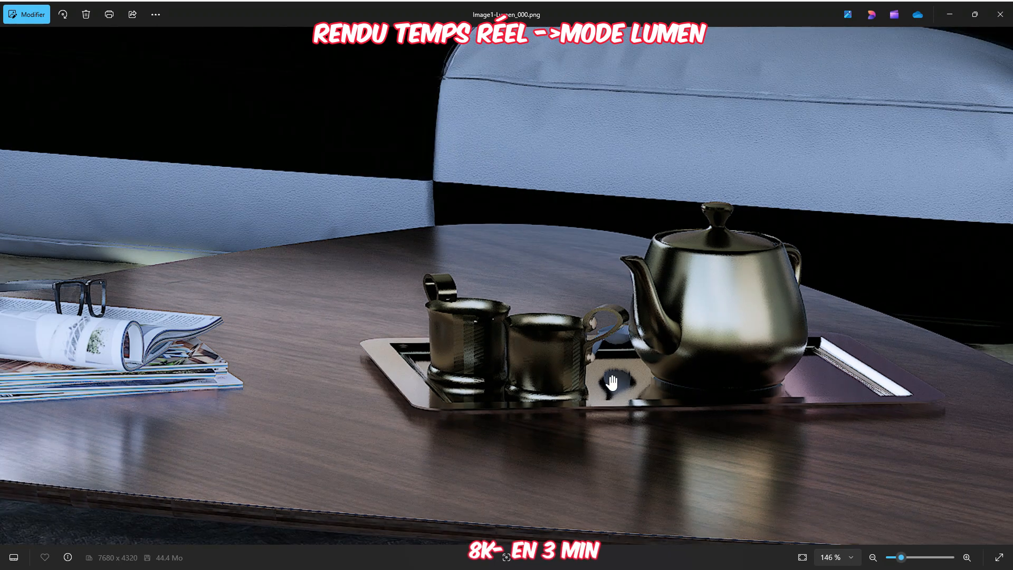
scroll(611, 384, down, 3)
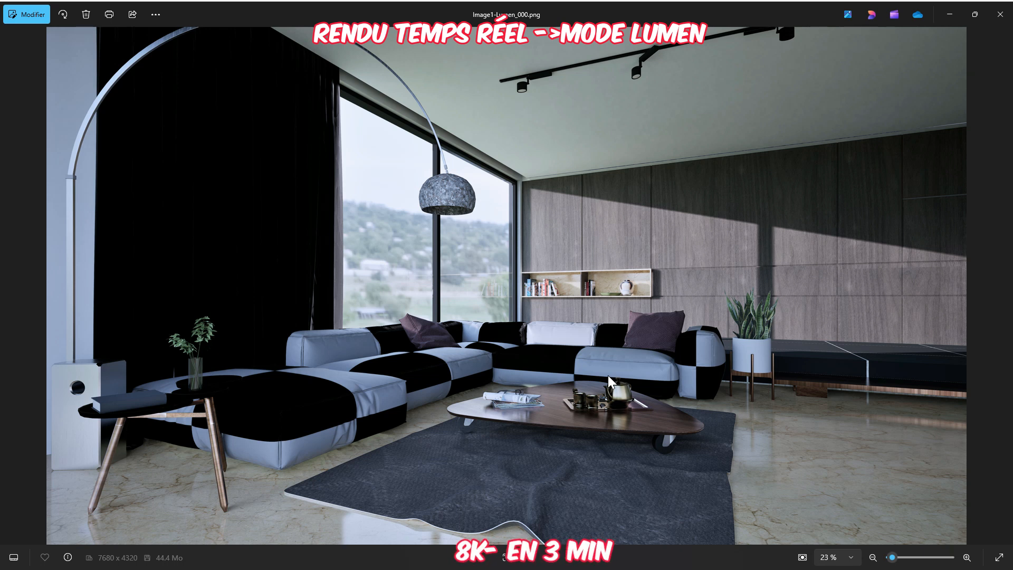
scroll(608, 375, up, 1)
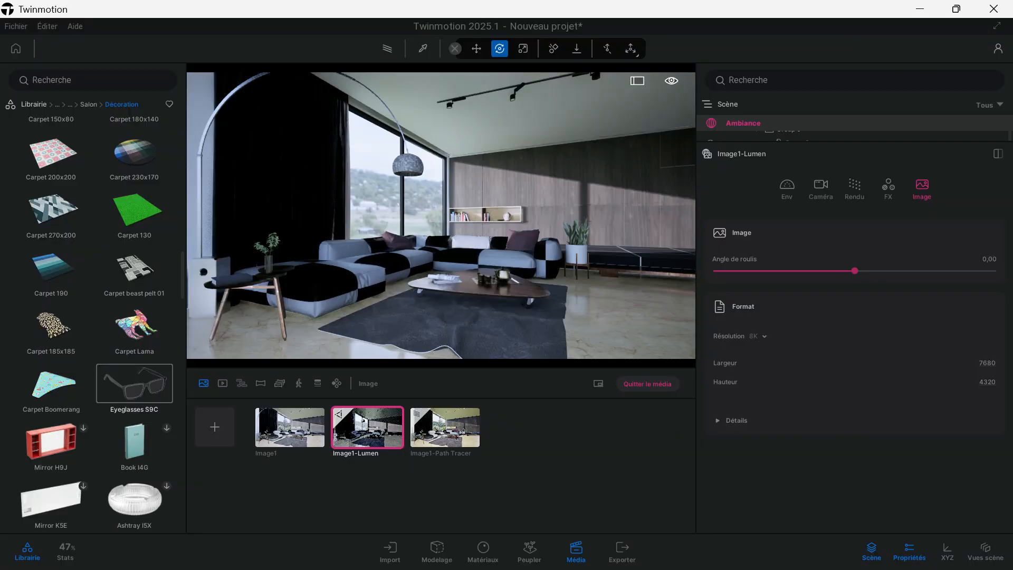
Back in Twinmotion, lower the spoon on the tray by about 0.0266 in the Image1-Lumen view
scroll(524, 306, up, 2)
scroll(524, 307, up, 5)
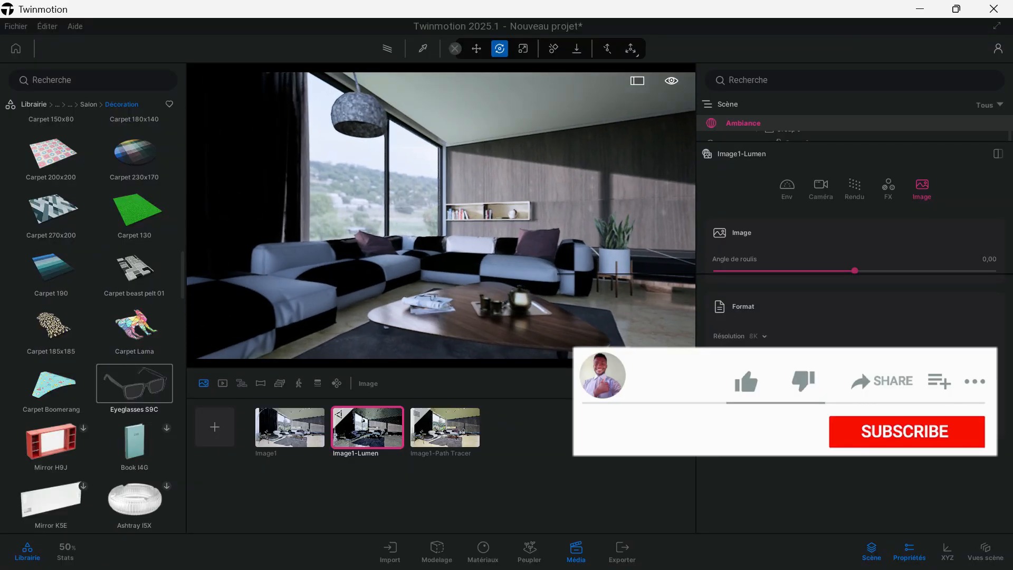
middle_drag(525, 306, 458, 295)
scroll(457, 281, up, 1)
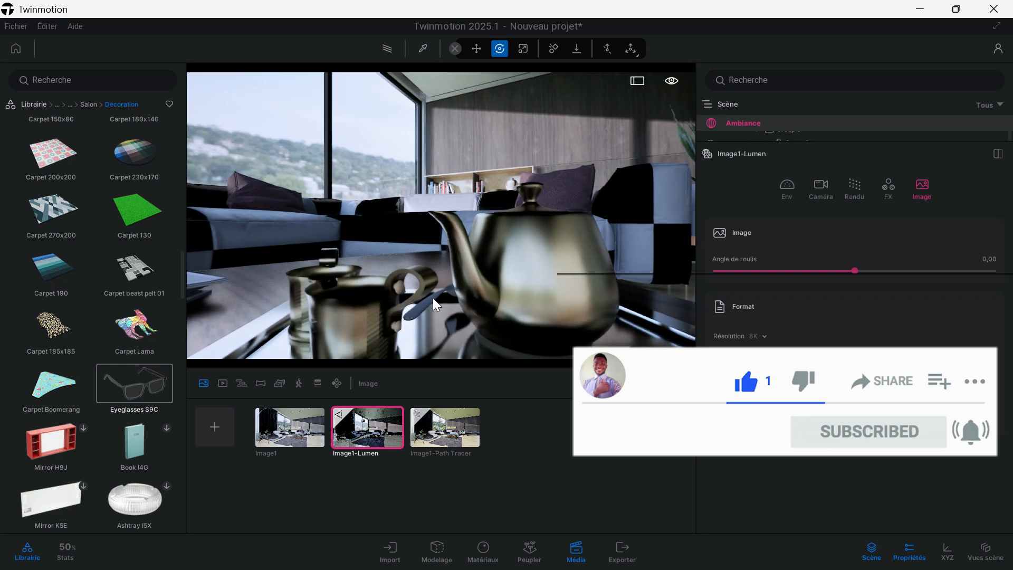
click(433, 297)
scroll(480, 274, up, 2)
middle_drag(479, 273, 421, 280)
drag(458, 230, 457, 246)
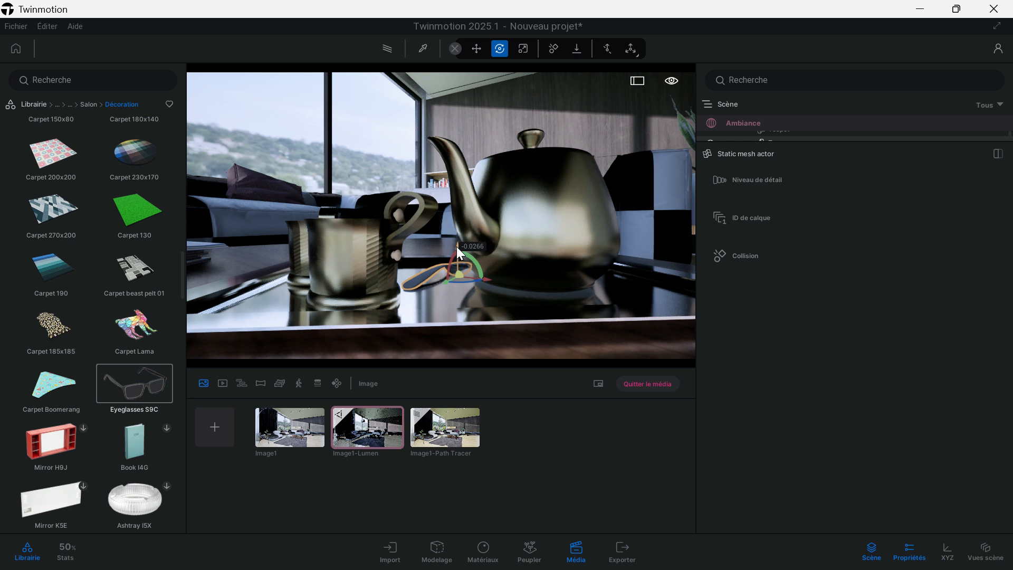
click(460, 300)
Sample the teapot's material to view its properties and check the tea set at close range
scroll(457, 274, up, 3)
scroll(458, 273, down, 4)
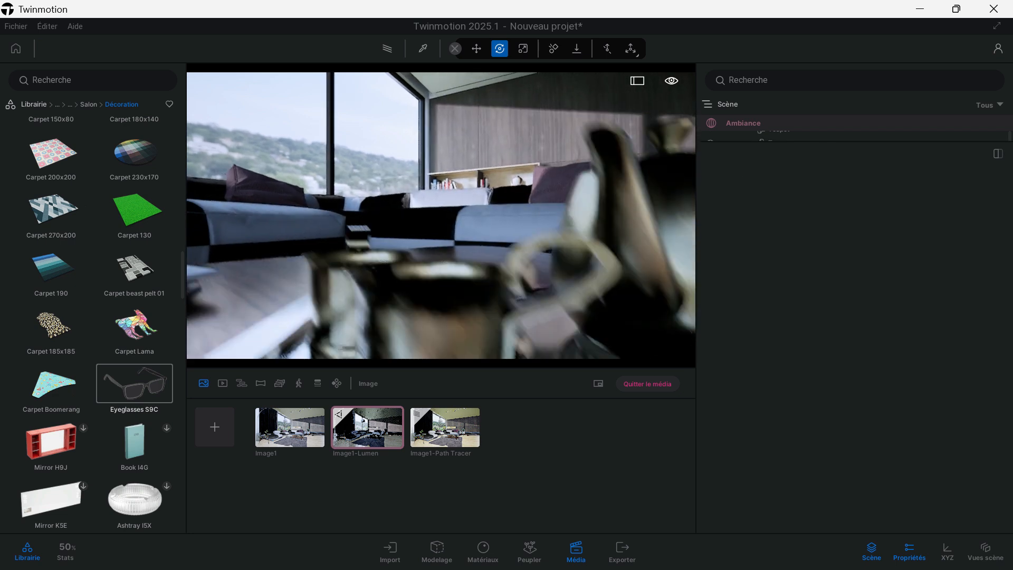
right_drag(503, 291, 501, 253)
click(506, 231)
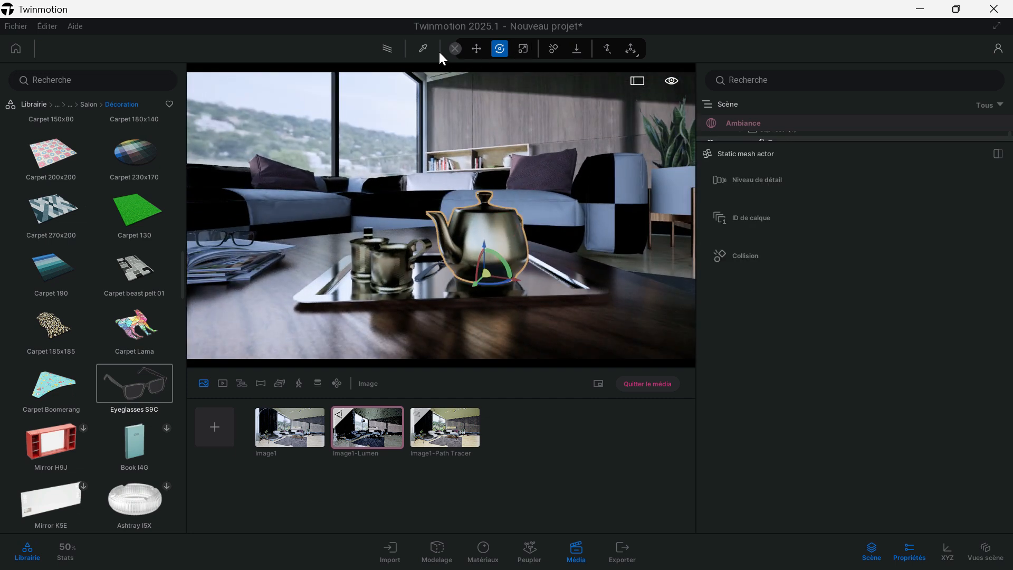
click(423, 49)
click(495, 237)
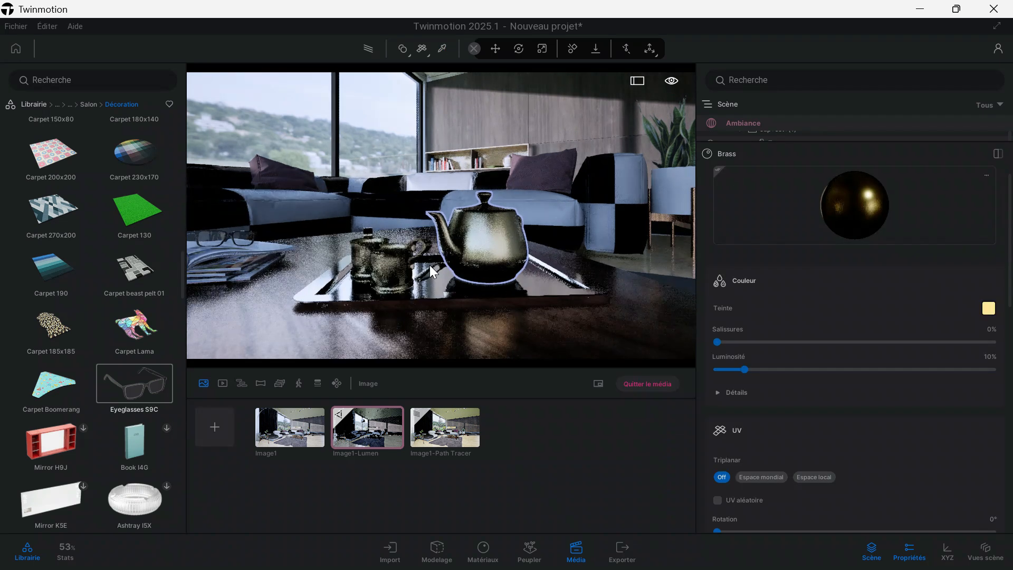
key(e)
scroll(443, 267, up, 5)
middle_drag(444, 270, 395, 213)
key(Escape)
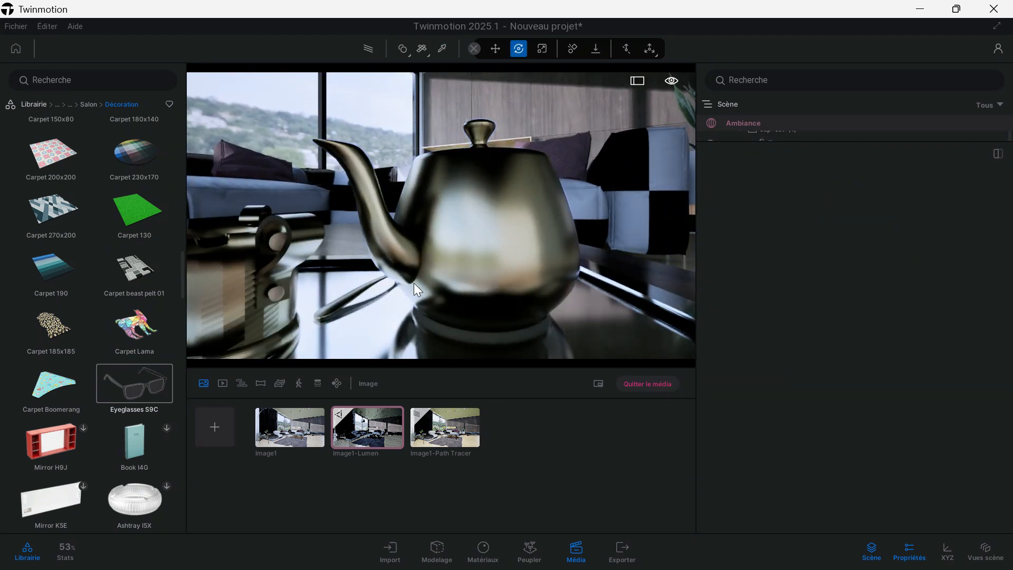
scroll(417, 290, down, 3)
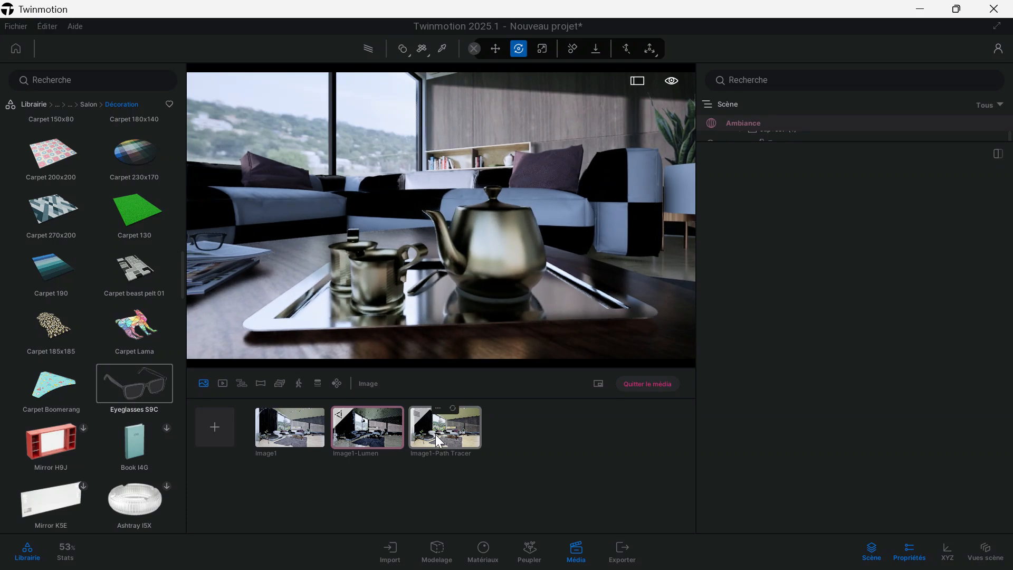
Compare the directional light environment settings of Image1-Path Tracer, Image1-Lumen and Image1
click(445, 428)
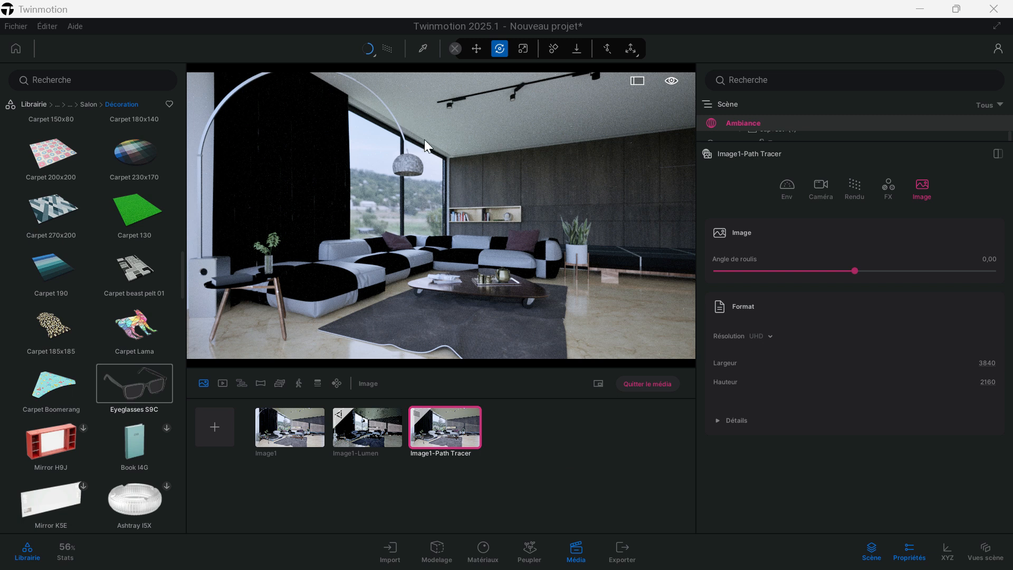
click(788, 189)
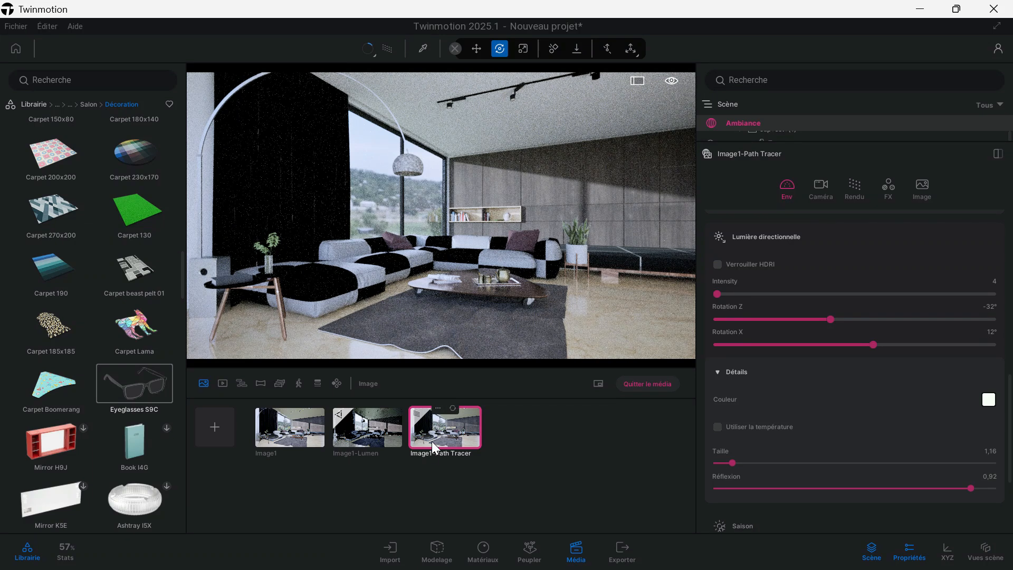
click(380, 440)
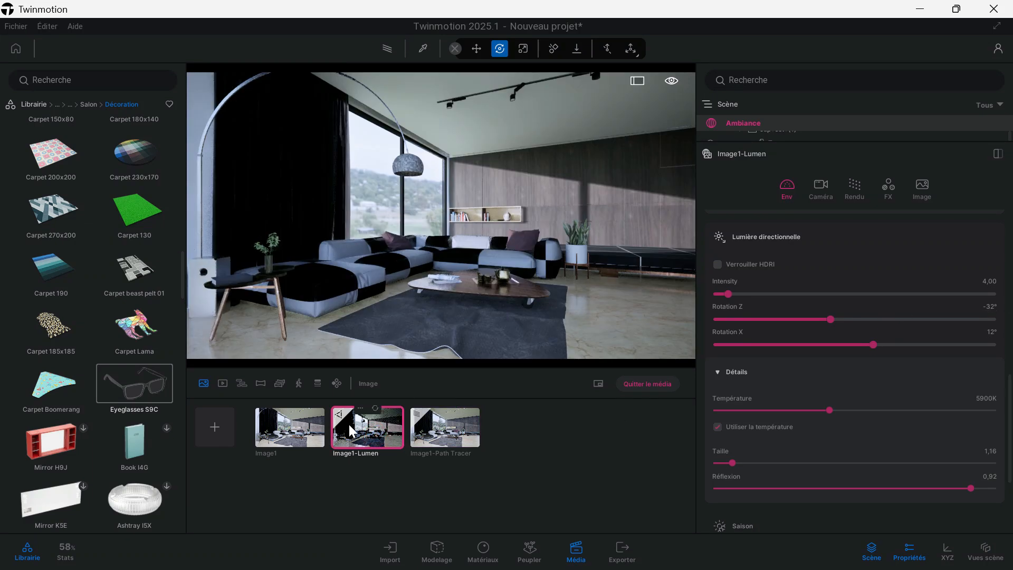
click(304, 430)
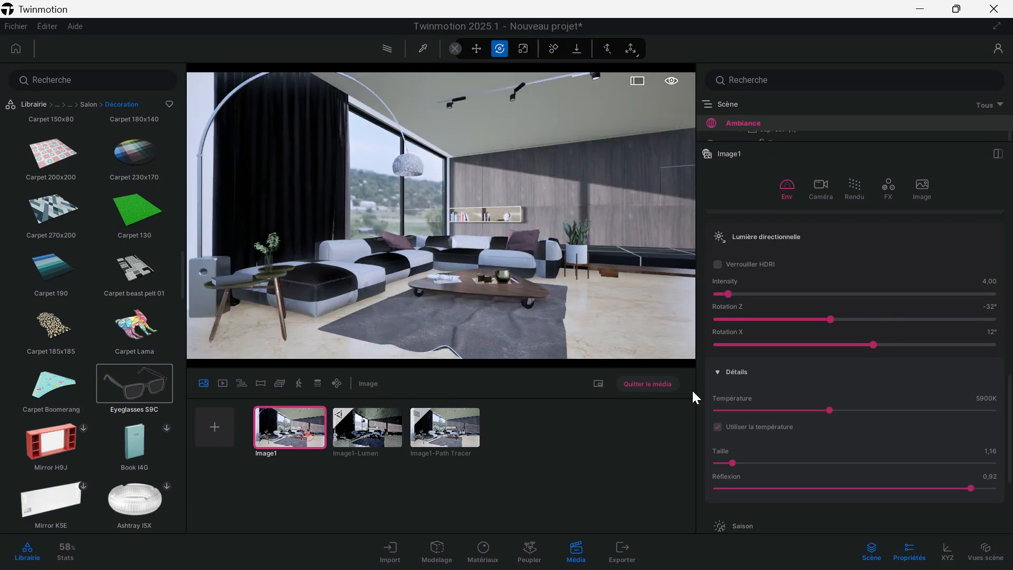
Review the render settings of Image1 and Image1-Path Tracer, and check the Path Tracer image's output format
click(856, 190)
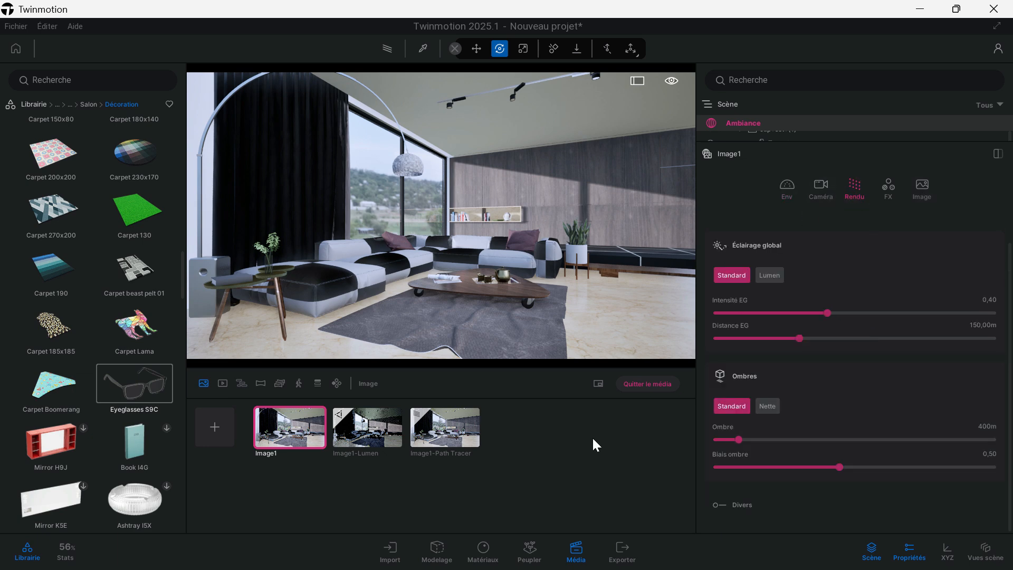
click(445, 427)
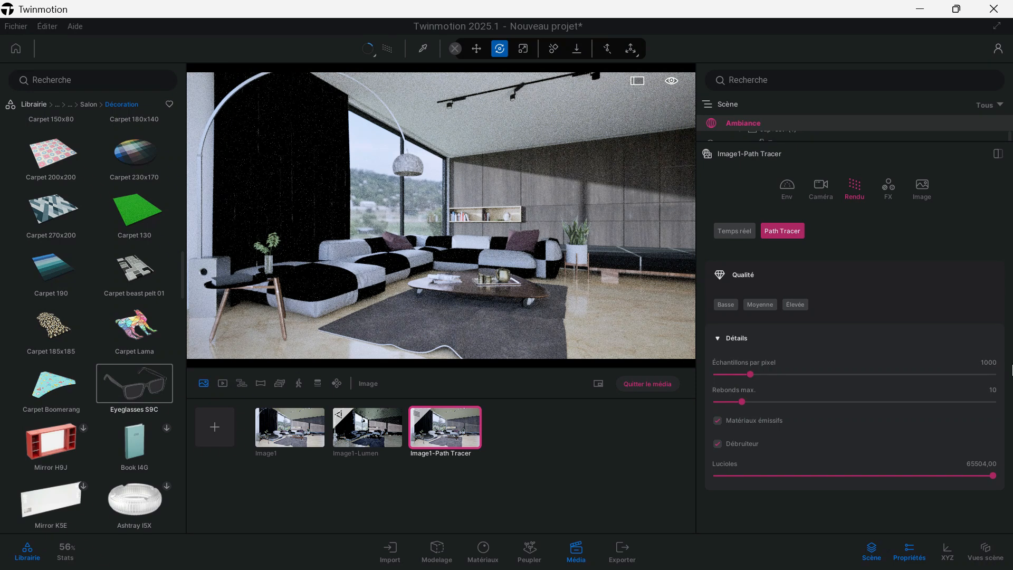
click(922, 188)
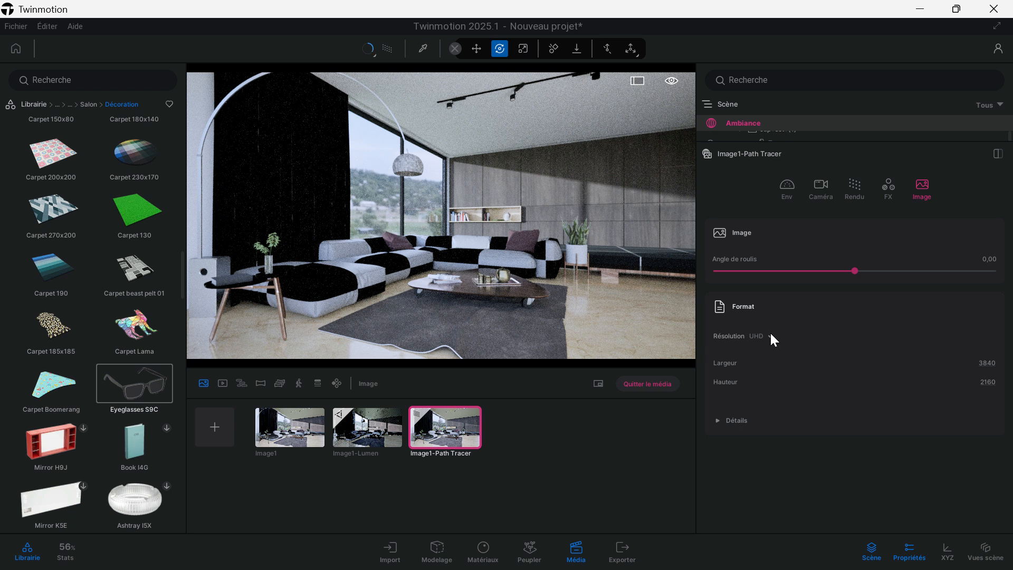
Export only the Image1-Path Tracer media locally as a PNG, deselecting Image1-Lumen
click(622, 551)
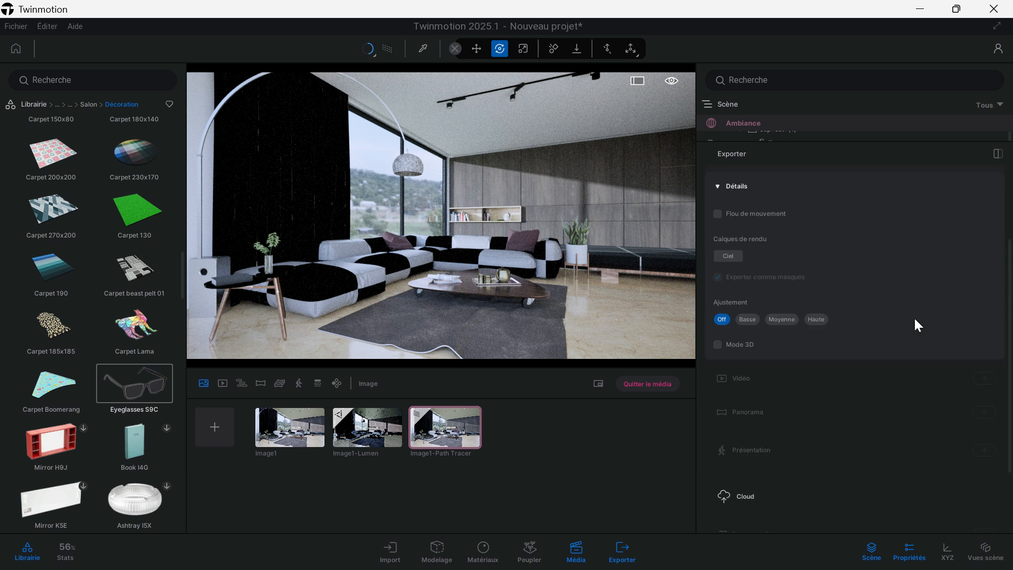
click(984, 218)
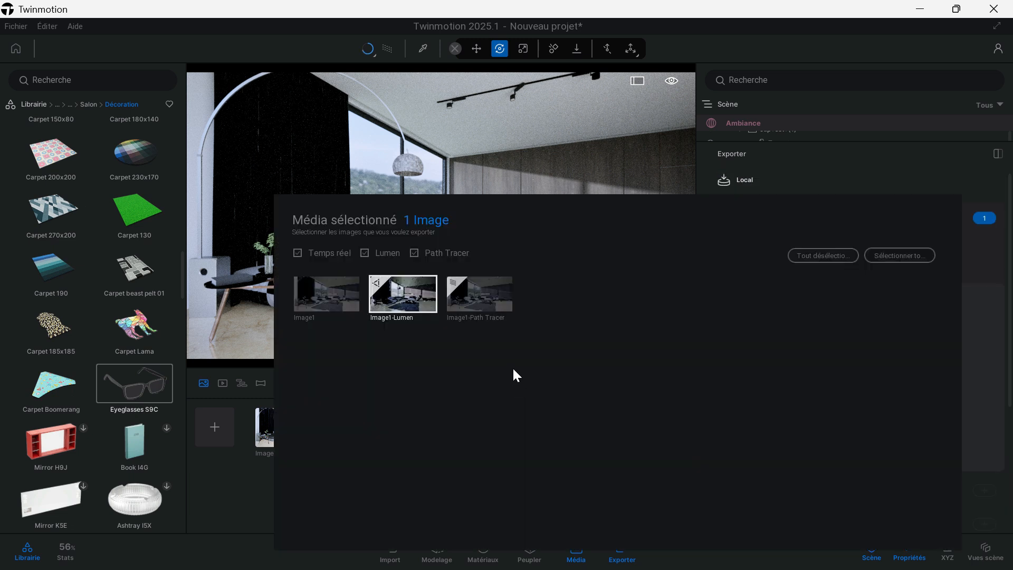
click(413, 288)
click(509, 304)
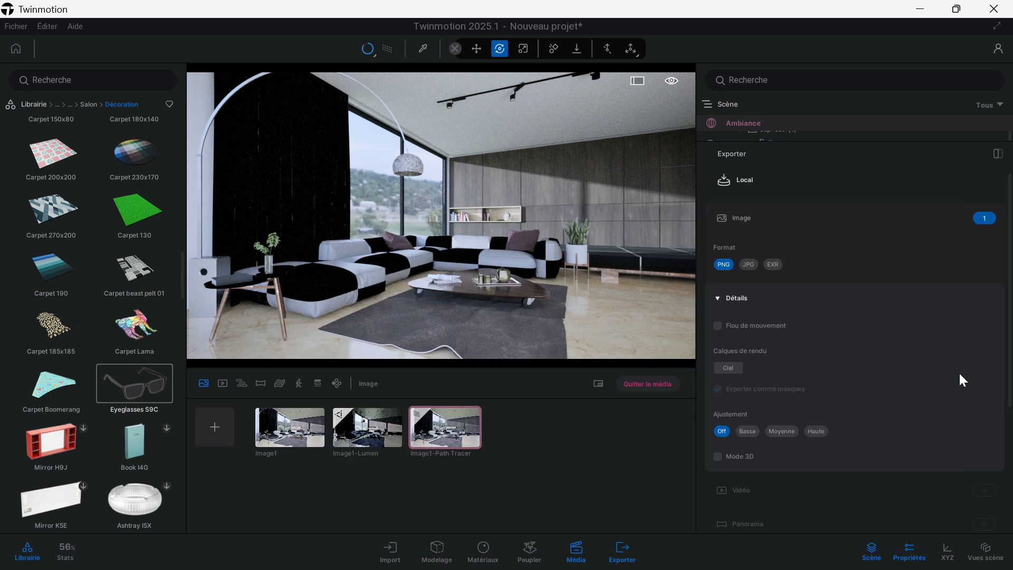
scroll(958, 406, down, 5)
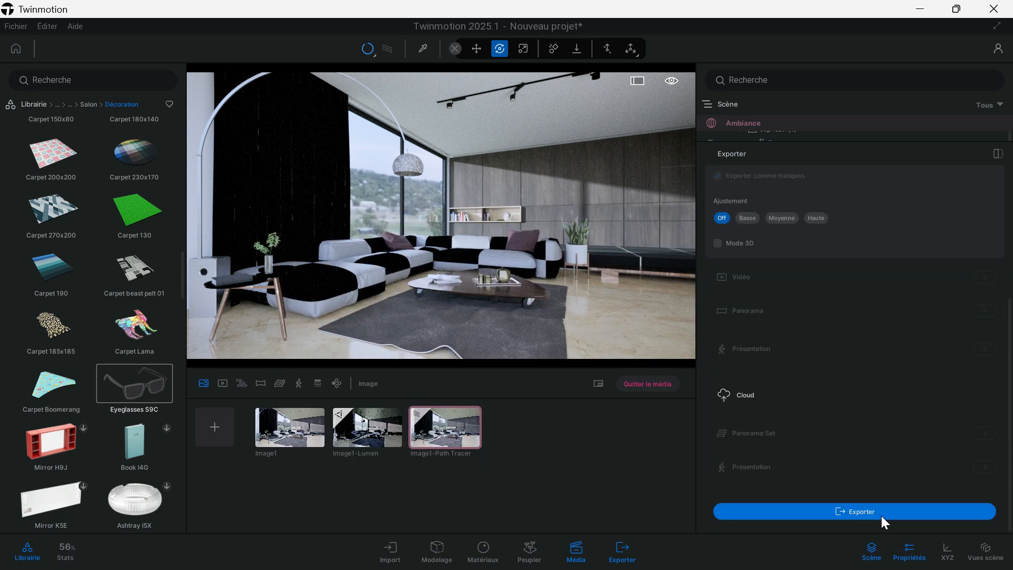
click(880, 515)
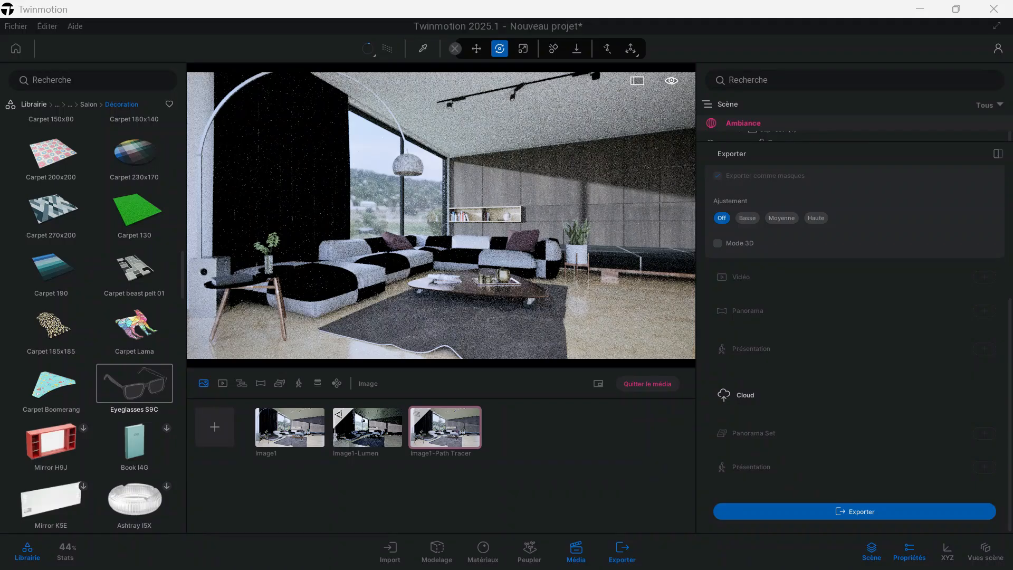
click(657, 427)
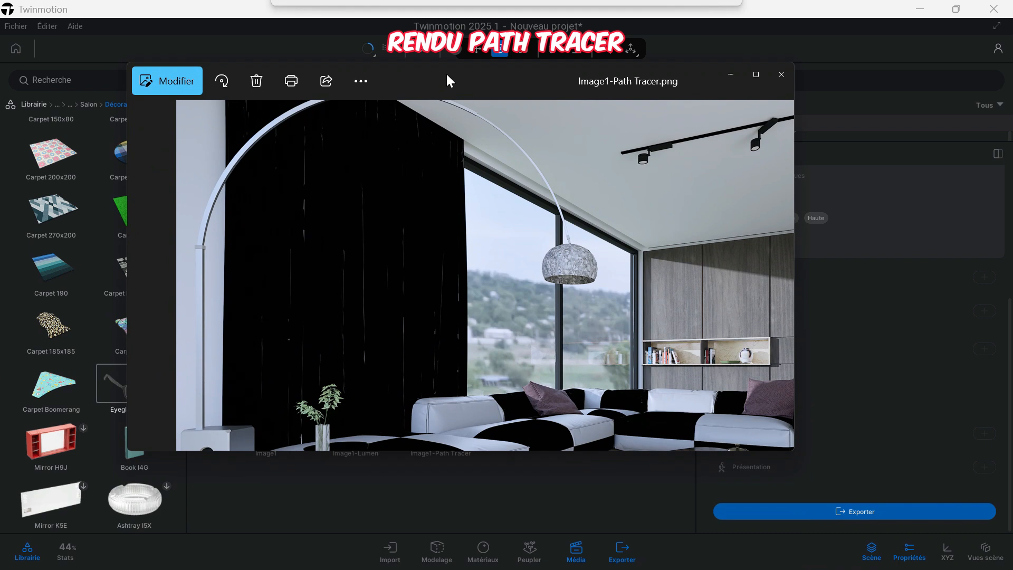
In the image viewer, examine Image1-Path Tracer.png at full window size, inspecting the tea set, cushions, wall shelf and overall room
drag(446, 71, 463, 1)
scroll(619, 410, up, 5)
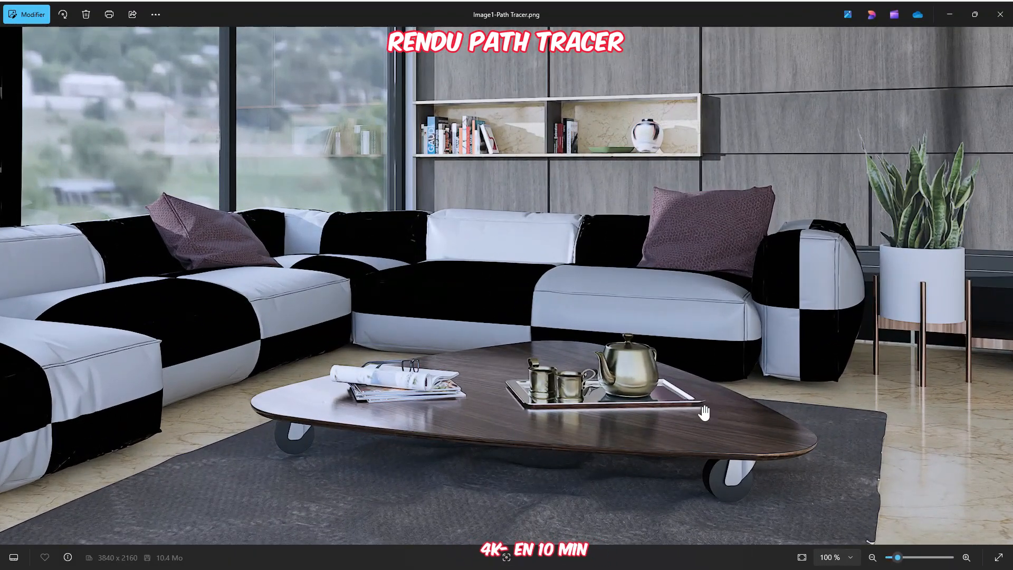
scroll(710, 405, up, 1)
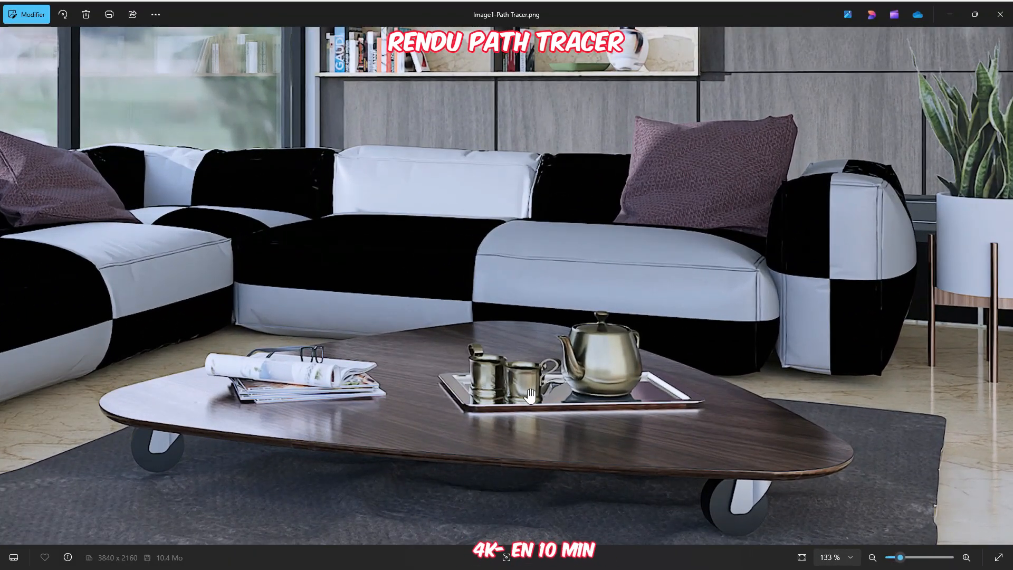
scroll(607, 399, down, 1)
drag(607, 398, 583, 525)
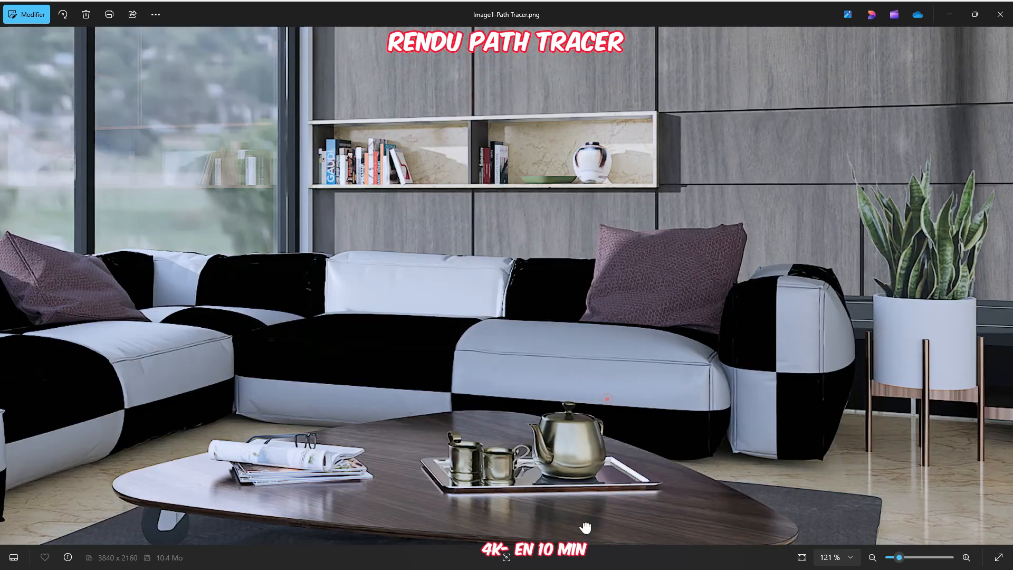
scroll(617, 232, up, 1)
scroll(617, 232, up, 5)
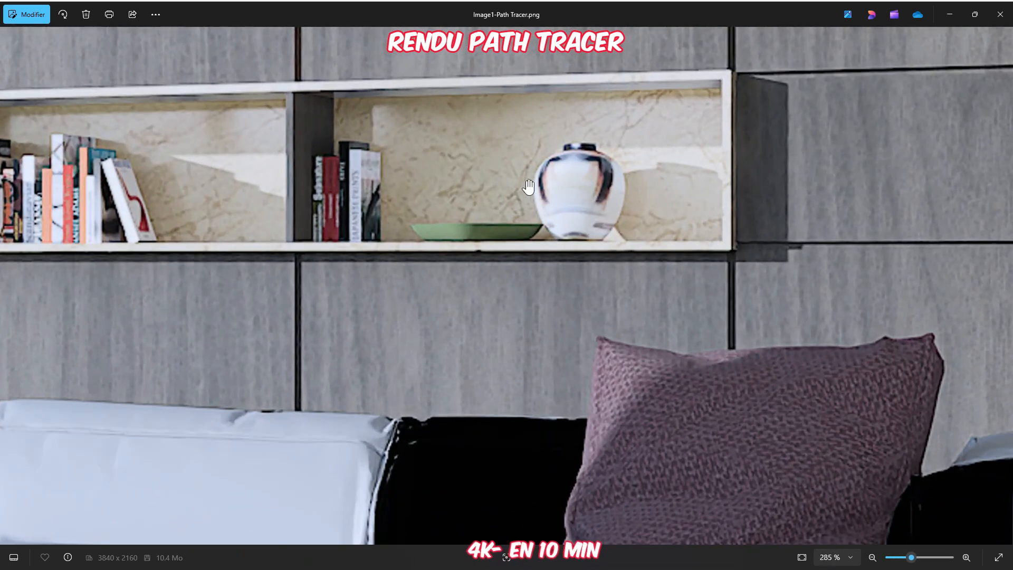
scroll(548, 192, down, 10)
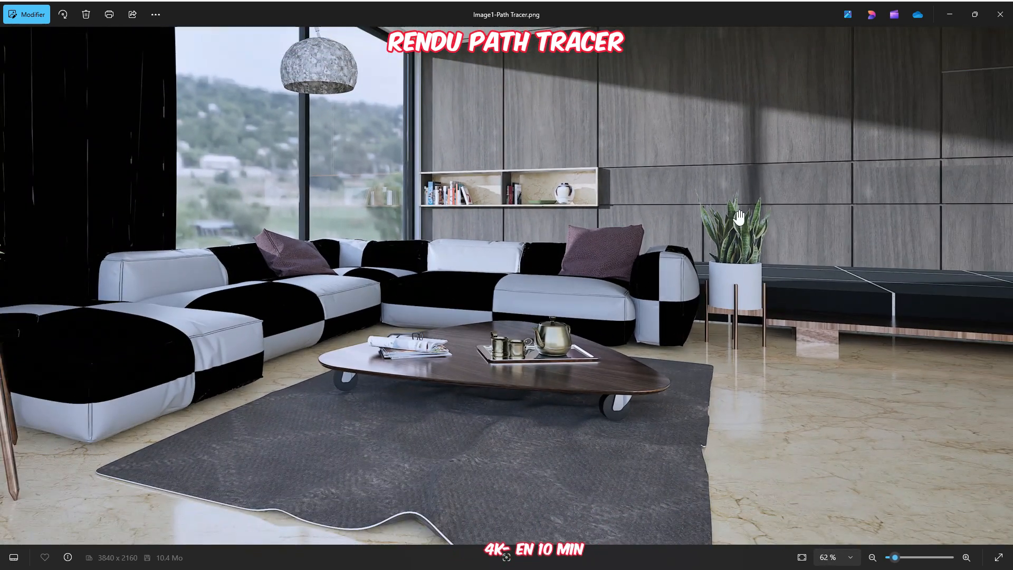
scroll(619, 310, down, 2)
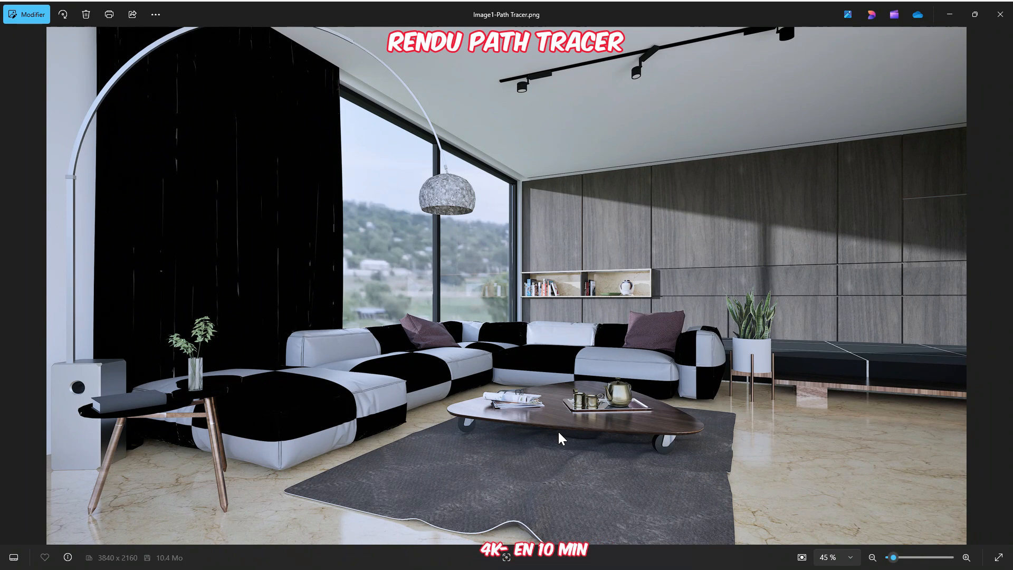
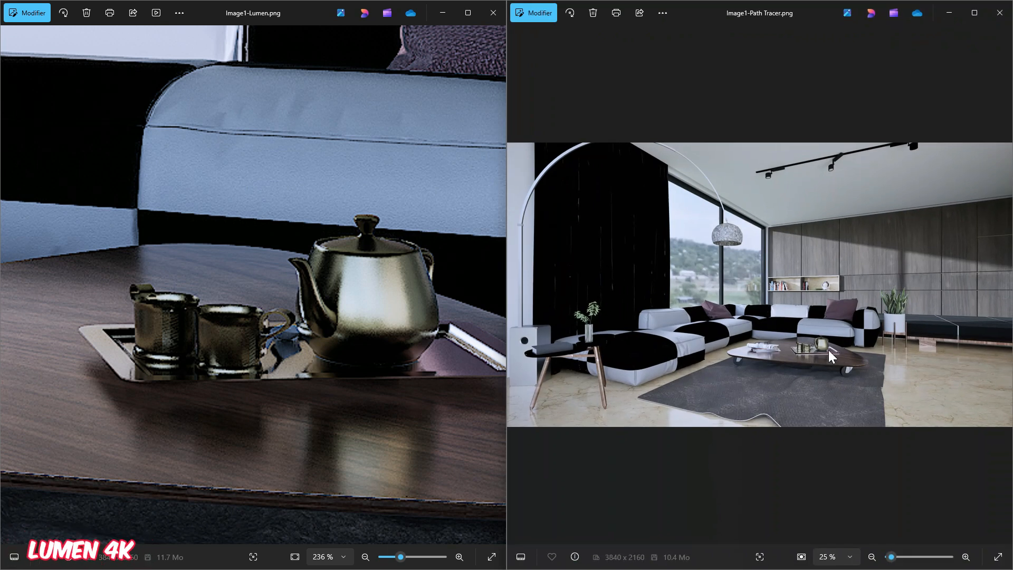
Compare the tea set and coffee table at close range in Image1-Lumen.png and Image1-Path Tracer.png side by side
scroll(829, 350, up, 6)
scroll(817, 366, up, 3)
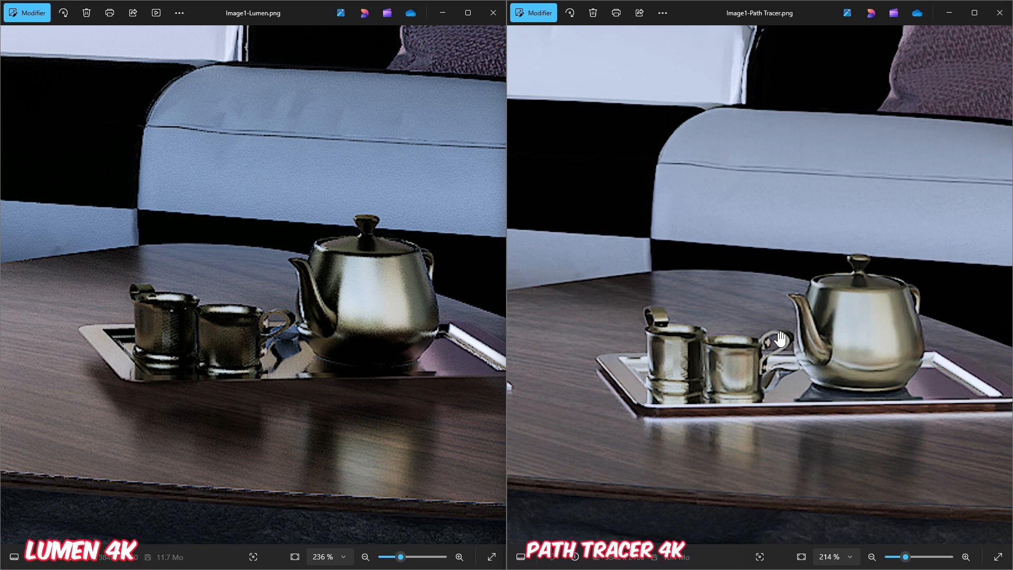
scroll(374, 367, down, 1)
drag(369, 363, 376, 407)
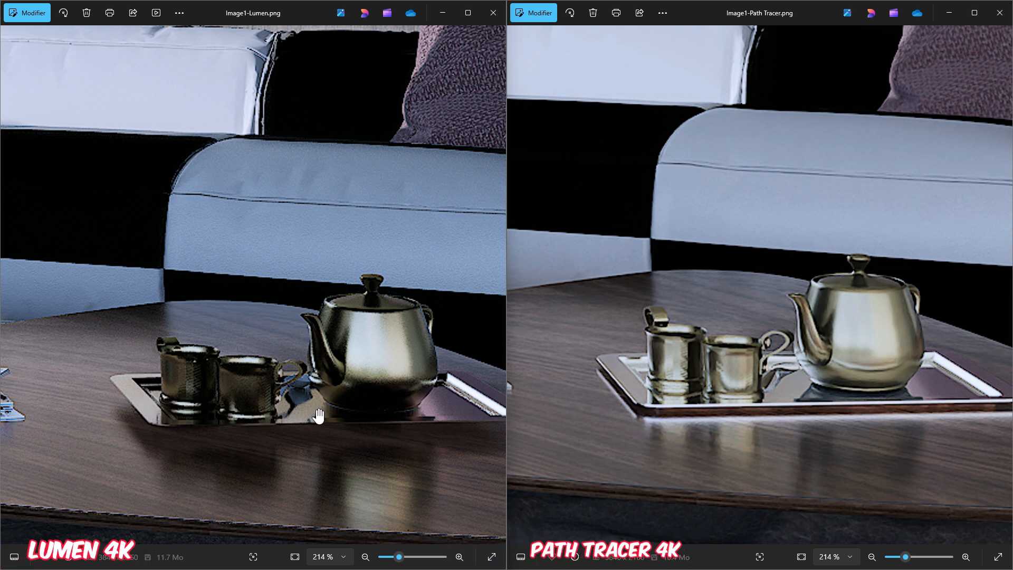
scroll(819, 416, down, 8)
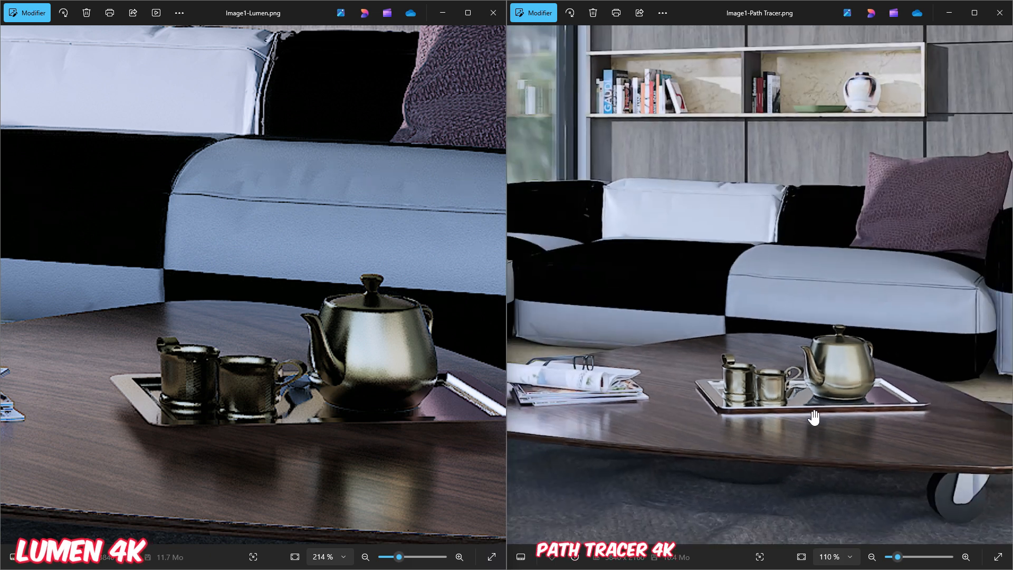
scroll(260, 473, down, 8)
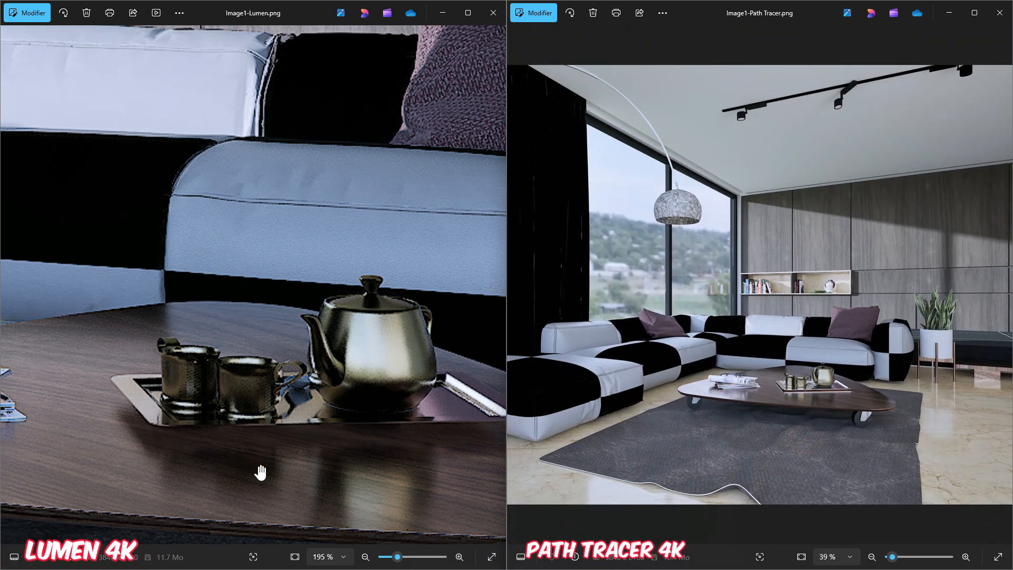
scroll(273, 463, up, 6)
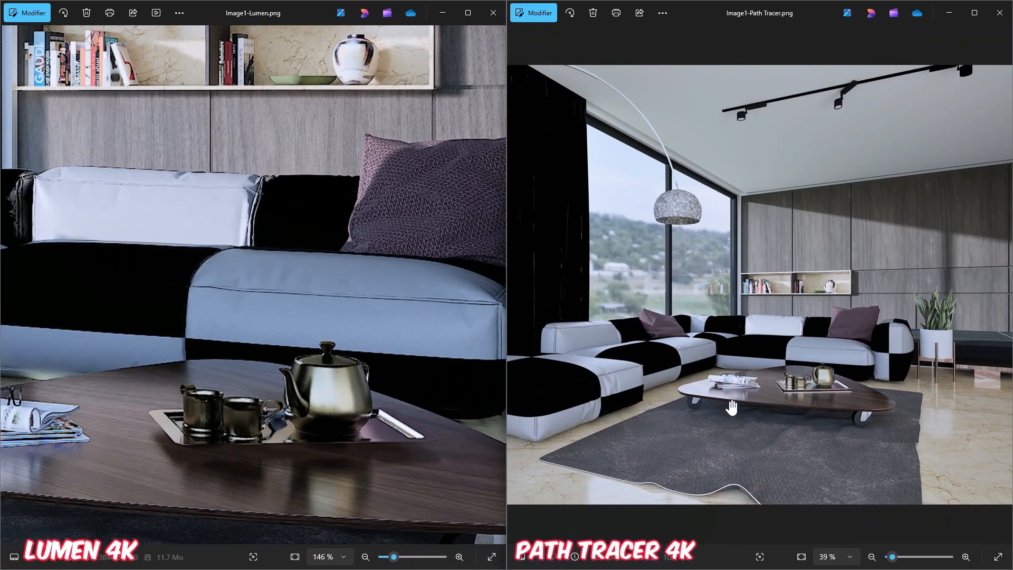
scroll(765, 417, up, 4)
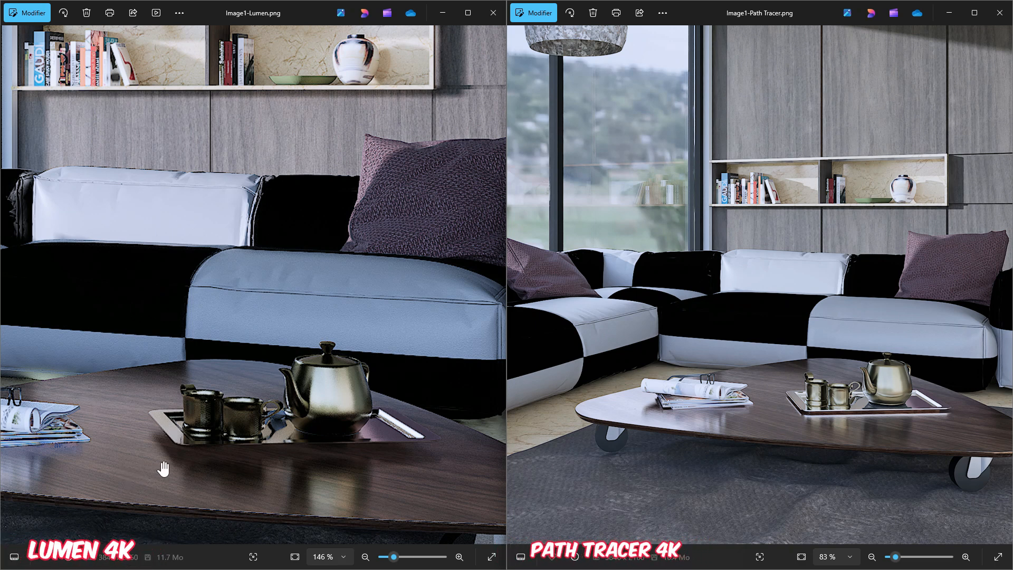
Compare the overall living-room view in the Lumen and Path Tracer images, including the rug, curtain and floor lamp
scroll(164, 468, down, 6)
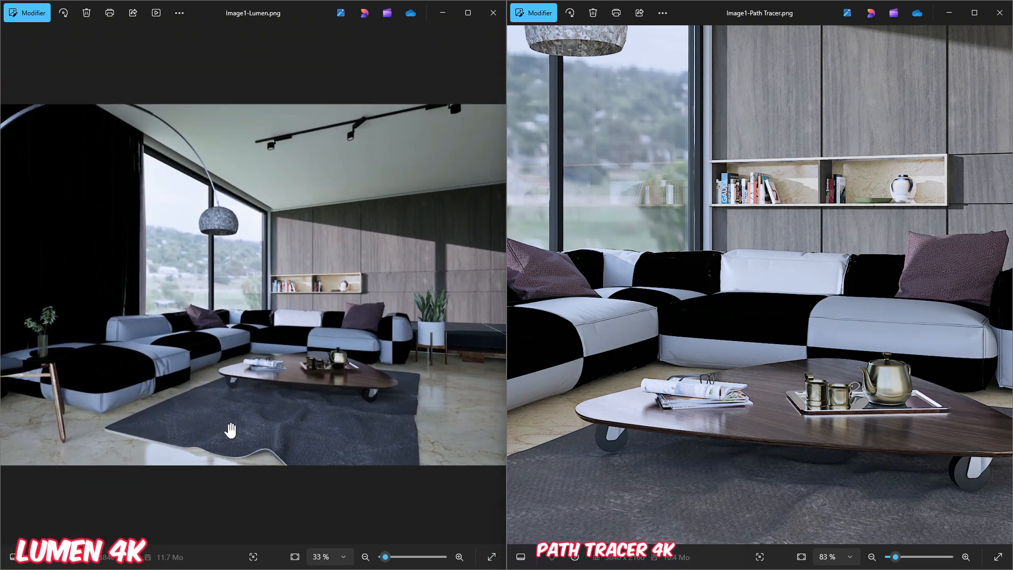
scroll(683, 446, down, 4)
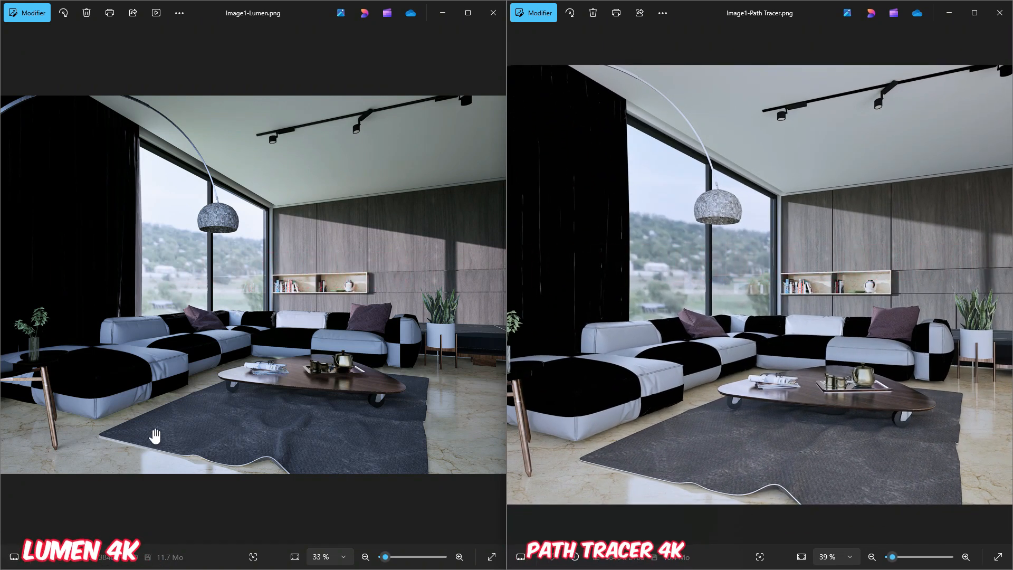
drag(164, 426, 345, 420)
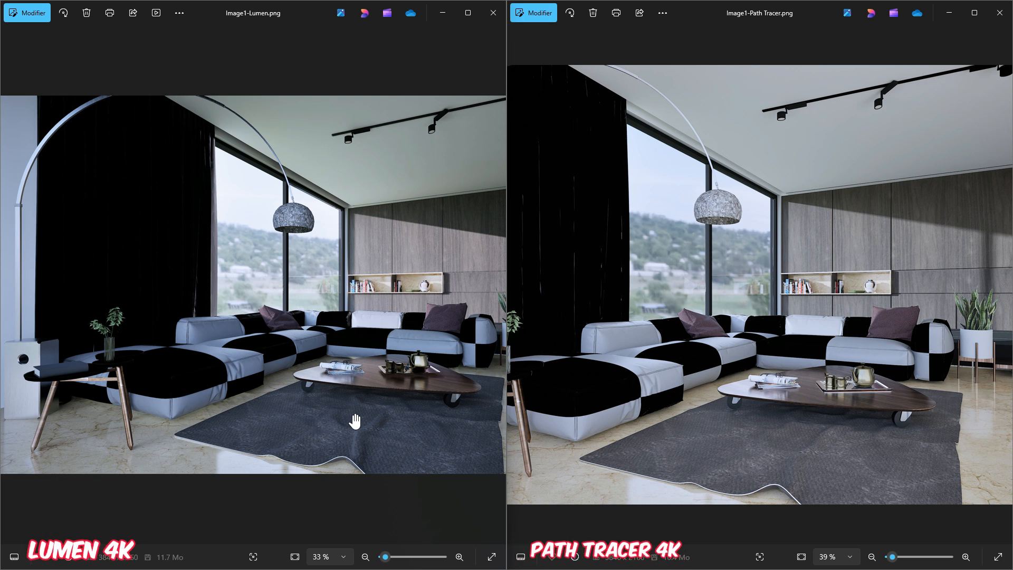
drag(596, 453, 635, 417)
Compare the wall shelf, its shadows and the sofa cushion's texture at close range in the Lumen and Path Tracer images
scroll(793, 298, up, 3)
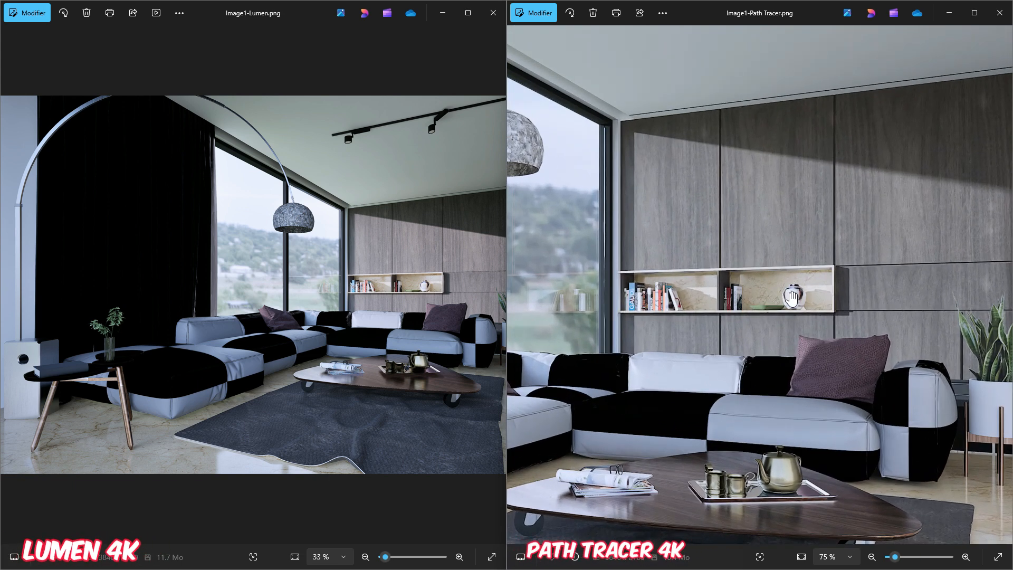
scroll(793, 299, up, 2)
scroll(434, 285, up, 5)
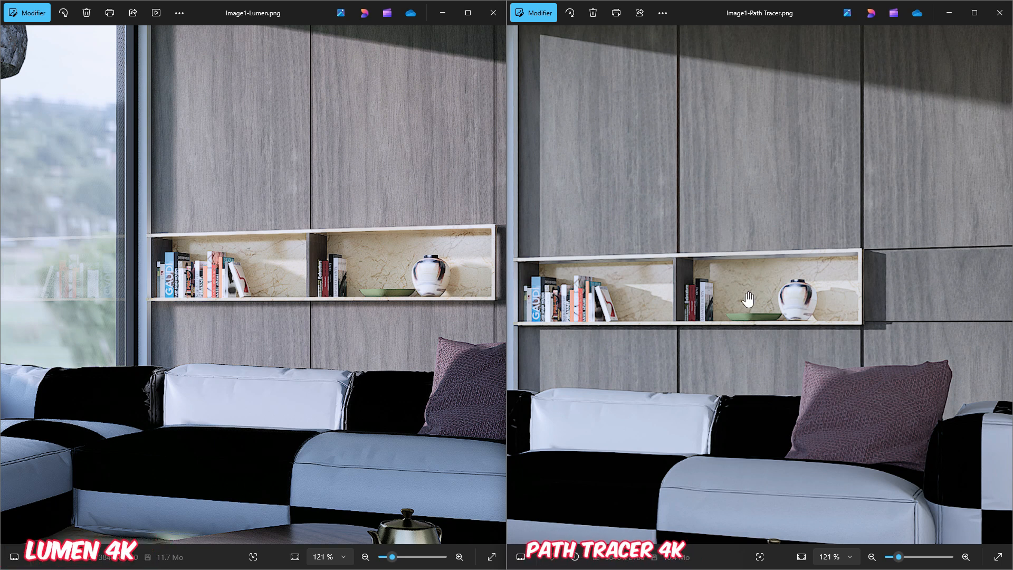
scroll(781, 385, down, 1)
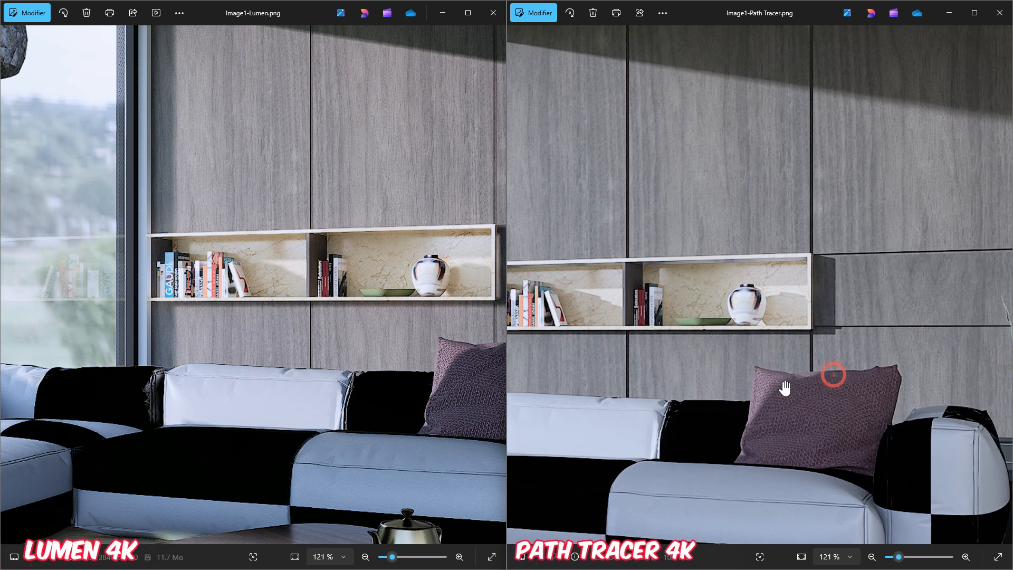
scroll(791, 407, up, 4)
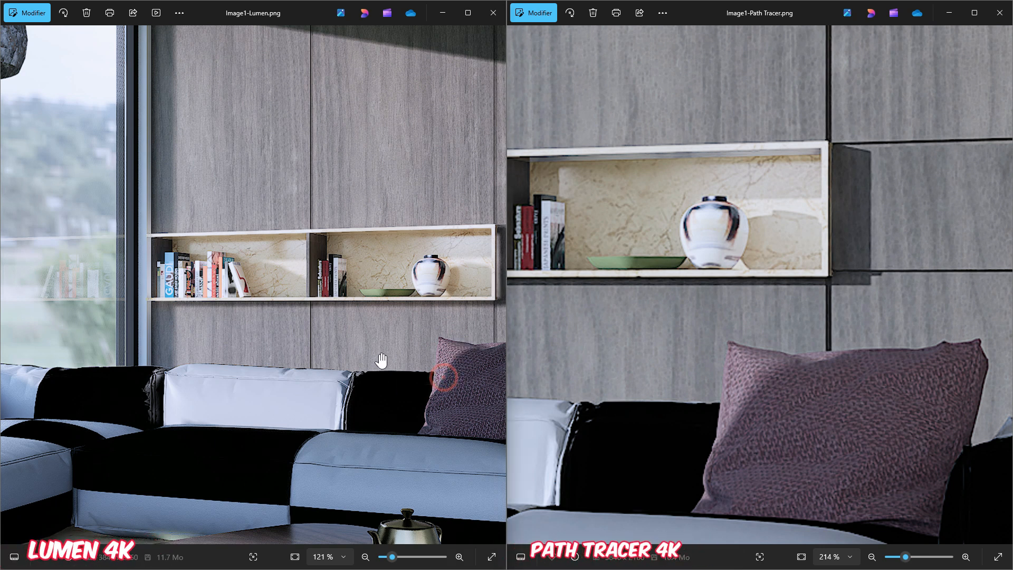
scroll(407, 389, up, 4)
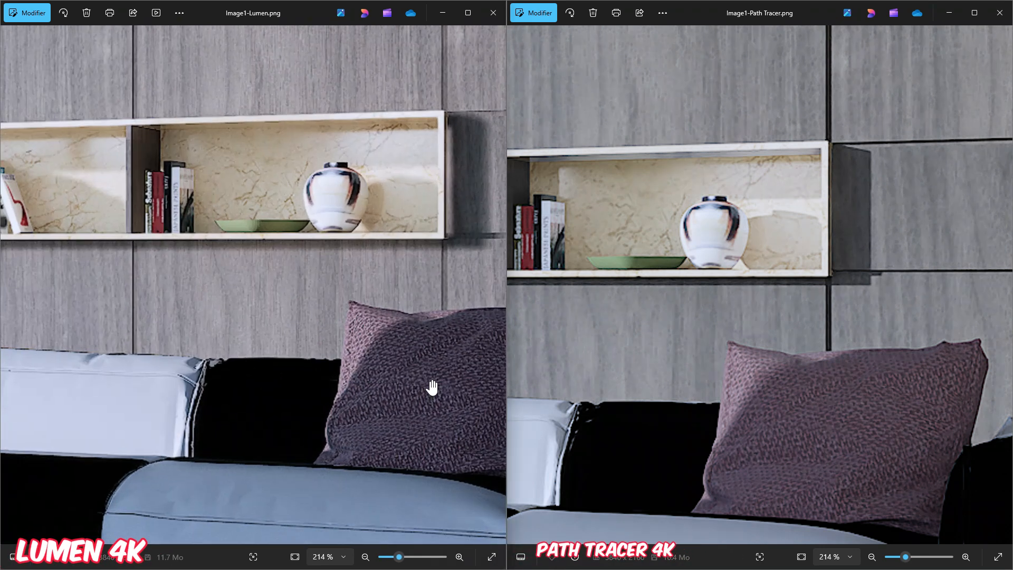
scroll(344, 359, up, 3)
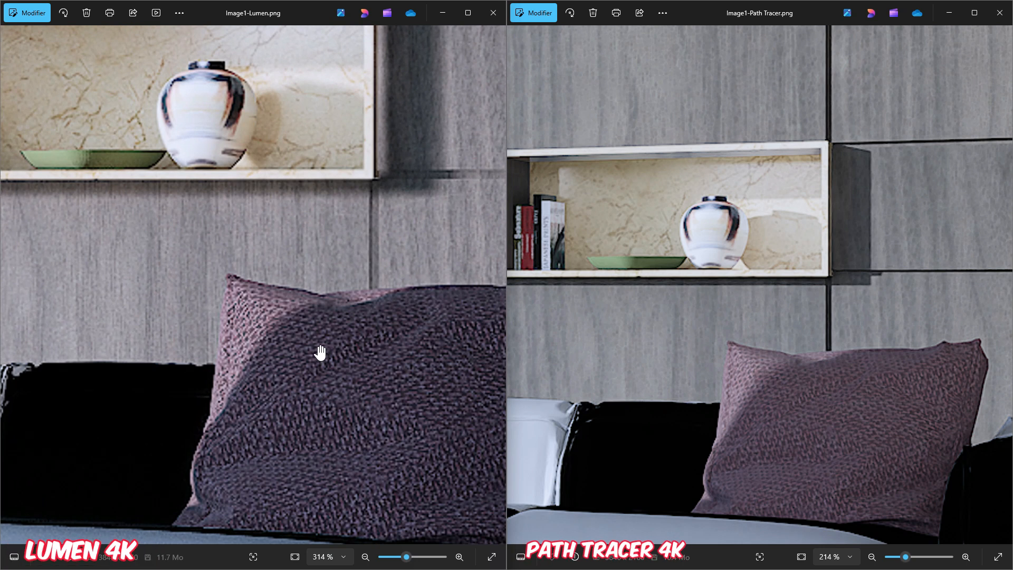
scroll(300, 352, down, 2)
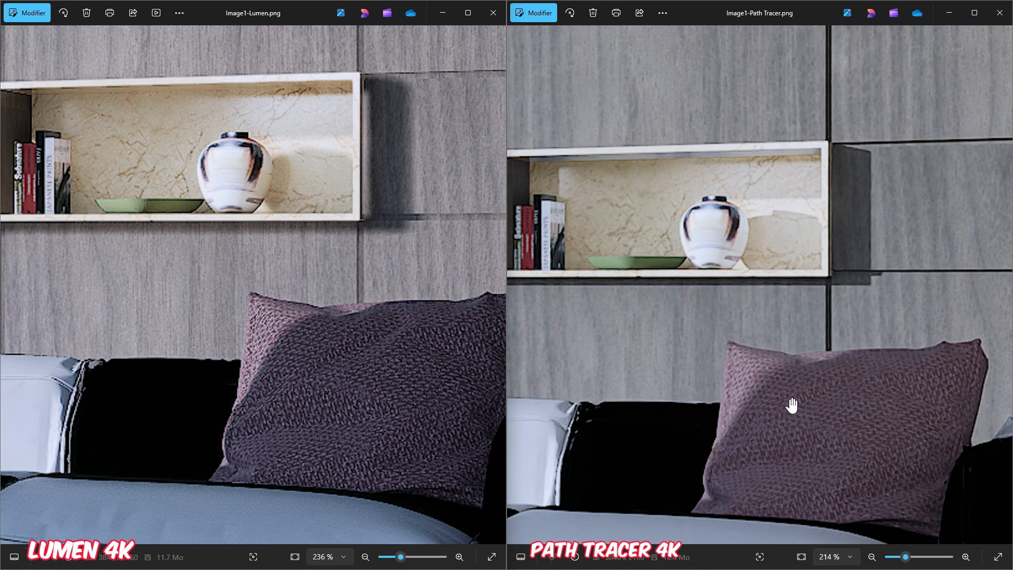
scroll(792, 405, down, 8)
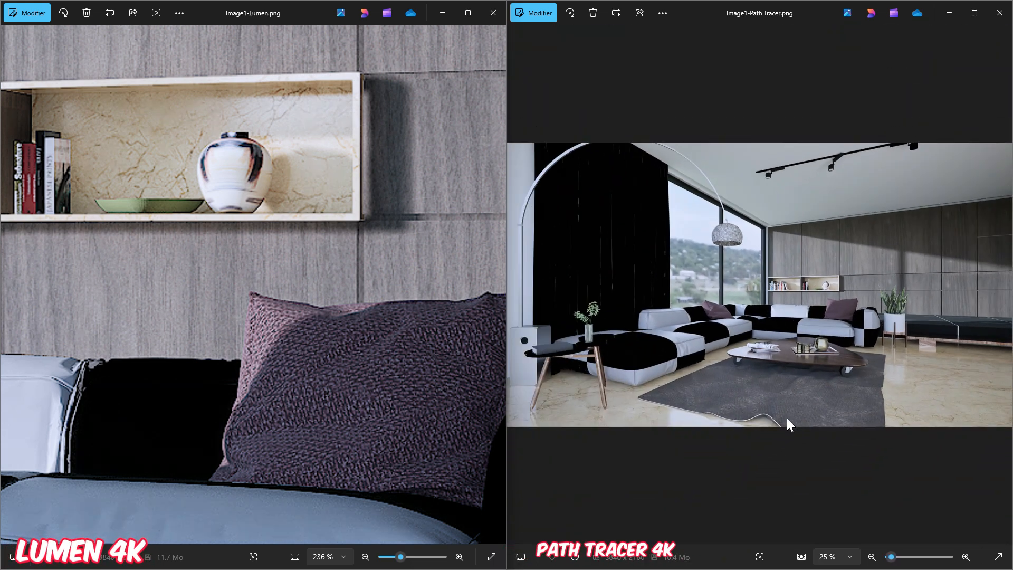
scroll(360, 399, down, 9)
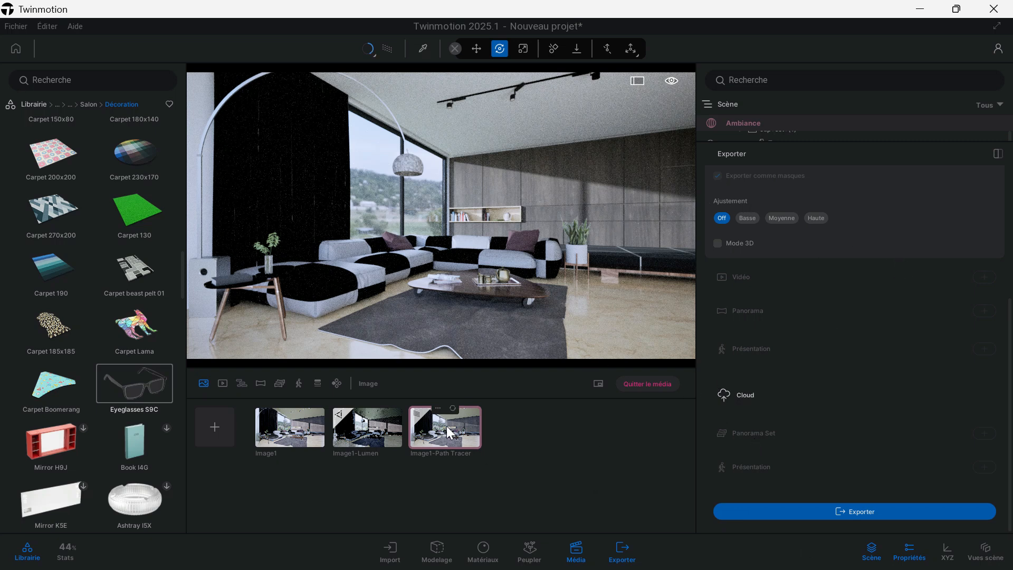
Back in Twinmotion, set the output resolution of Image1-Path Tracer to 8K 7680x4320
click(464, 436)
click(766, 337)
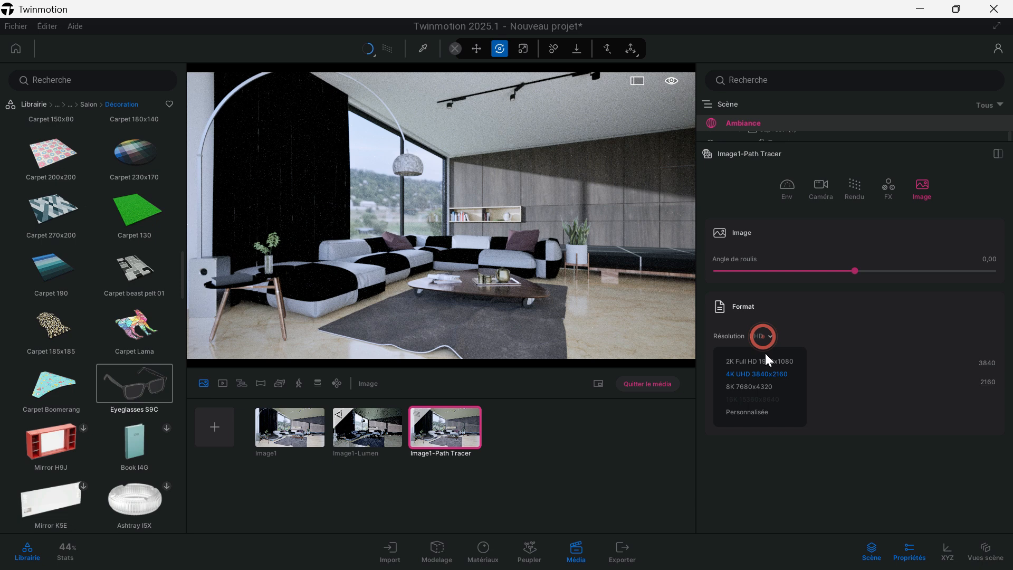
click(768, 388)
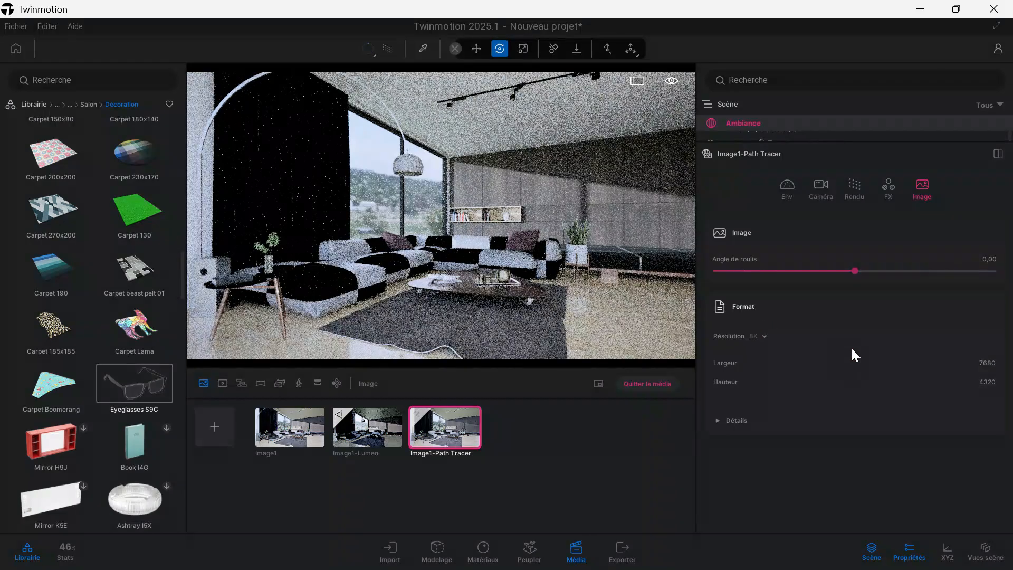
Export the Image1-Path Tracer media locally as a PNG image
click(622, 547)
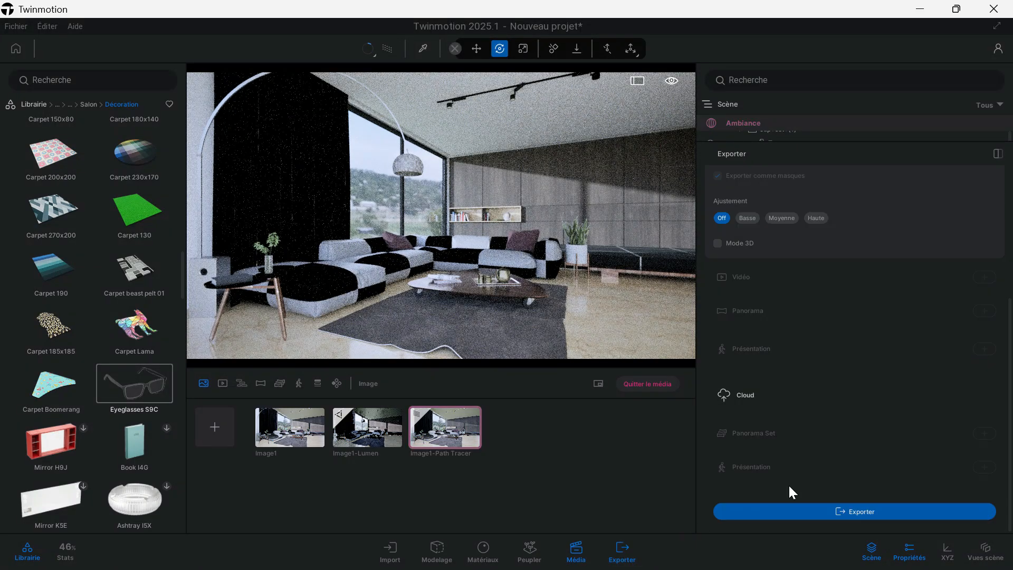
scroll(962, 272, up, 5)
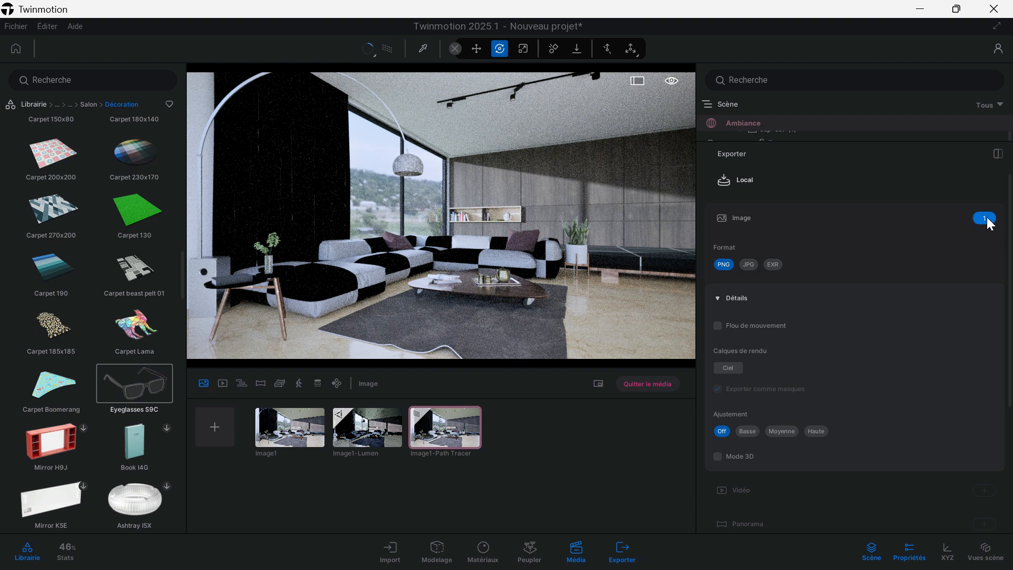
click(985, 218)
click(962, 301)
scroll(919, 382, down, 3)
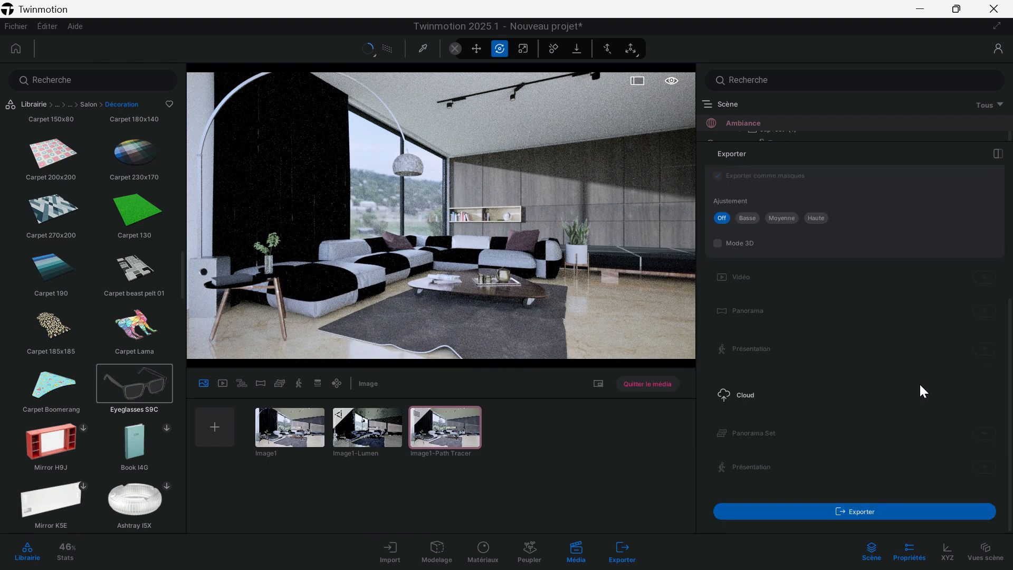
click(905, 513)
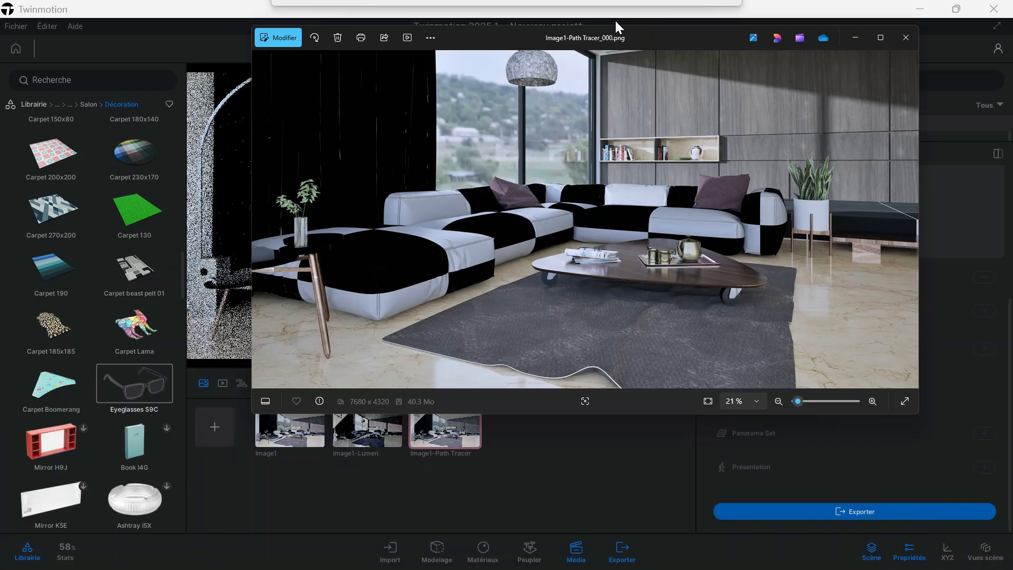
Maximize the exported Image1-Path Tracer_000.png and examine the side table, sofa corner and floor lamp's shade at close range
double_click(616, 20)
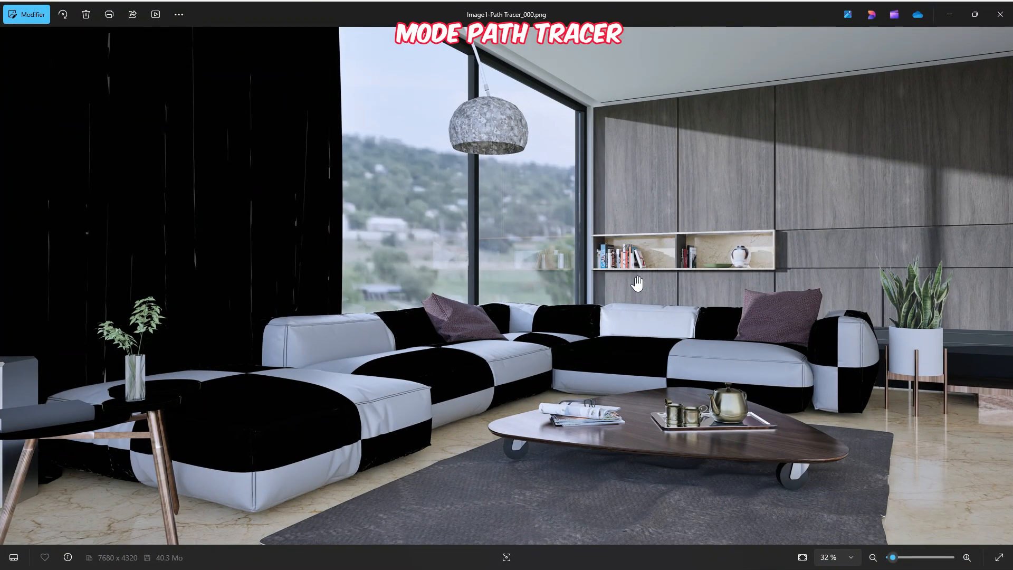
scroll(390, 458, down, 2)
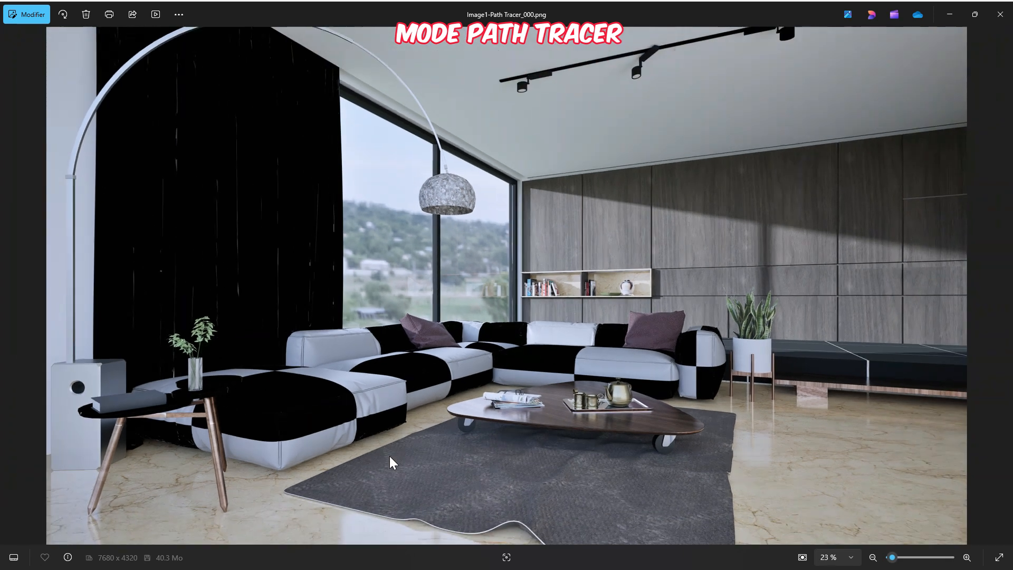
scroll(221, 505, up, 5)
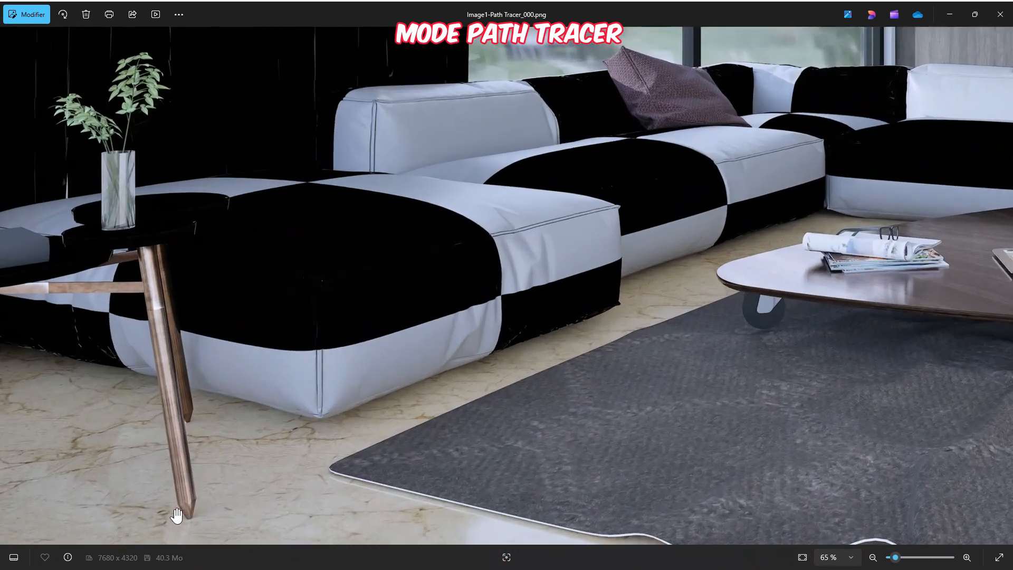
drag(63, 344, 102, 363)
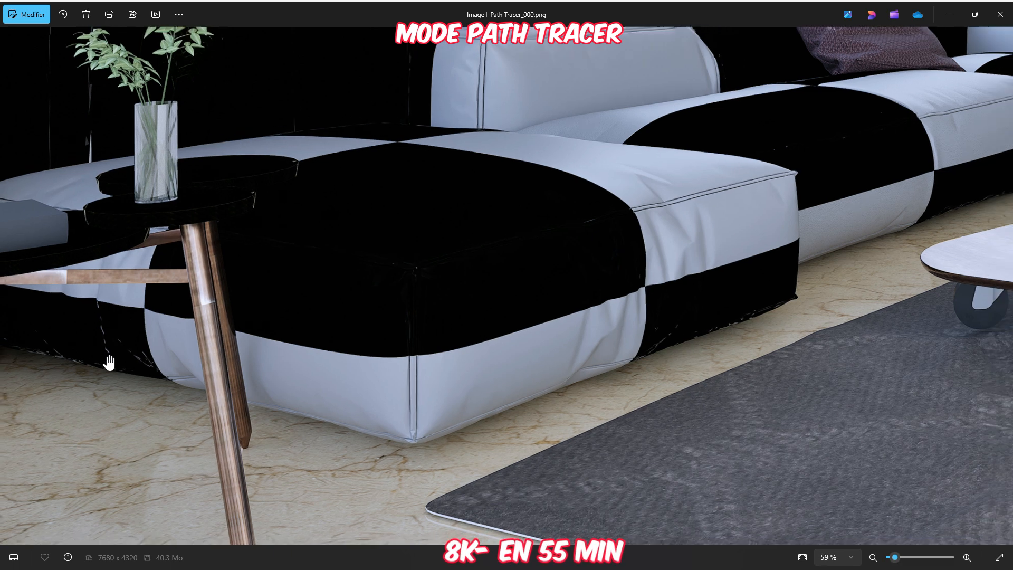
scroll(321, 380, down, 2)
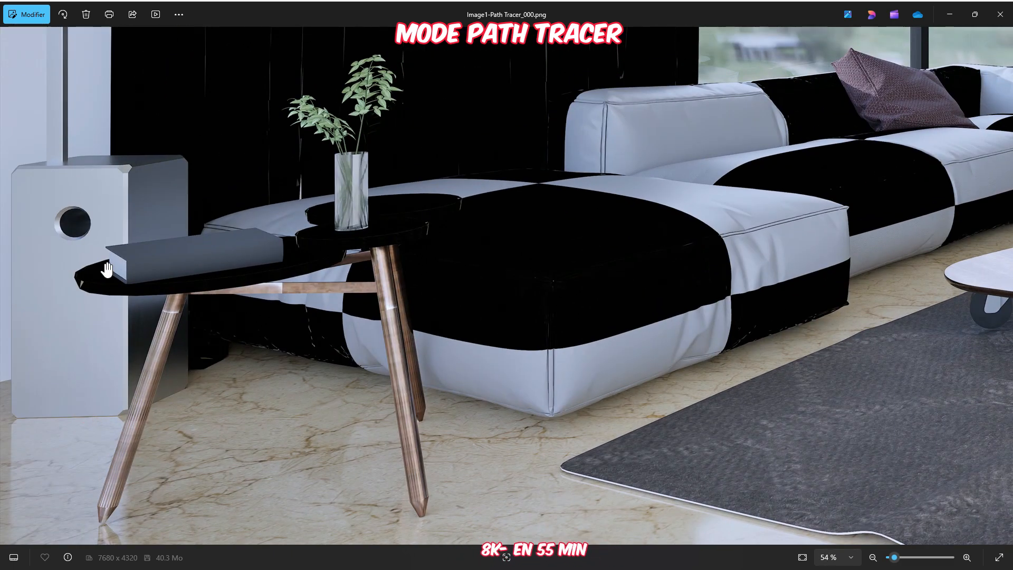
scroll(284, 389, down, 3)
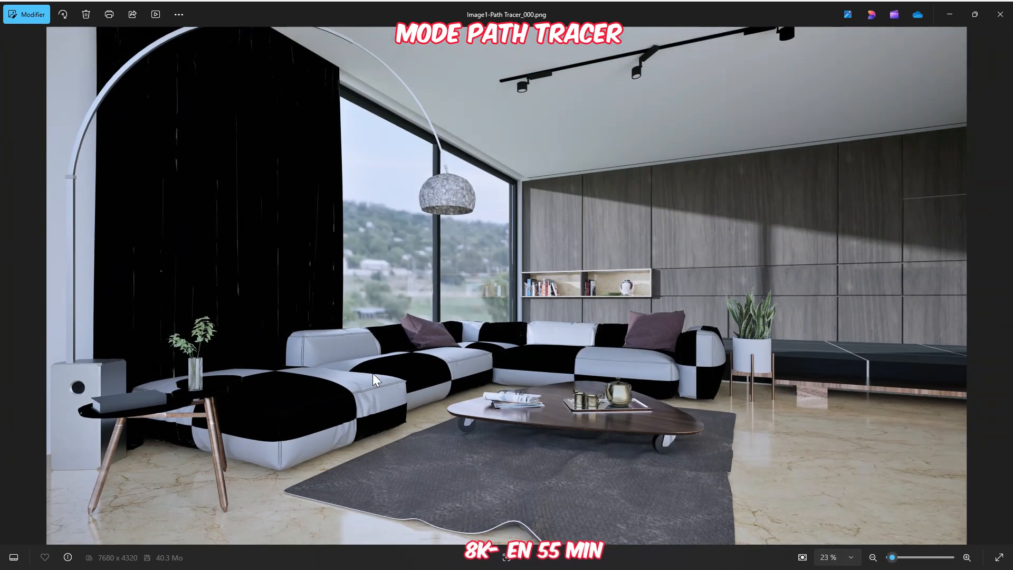
scroll(453, 184, up, 2)
scroll(453, 184, up, 5)
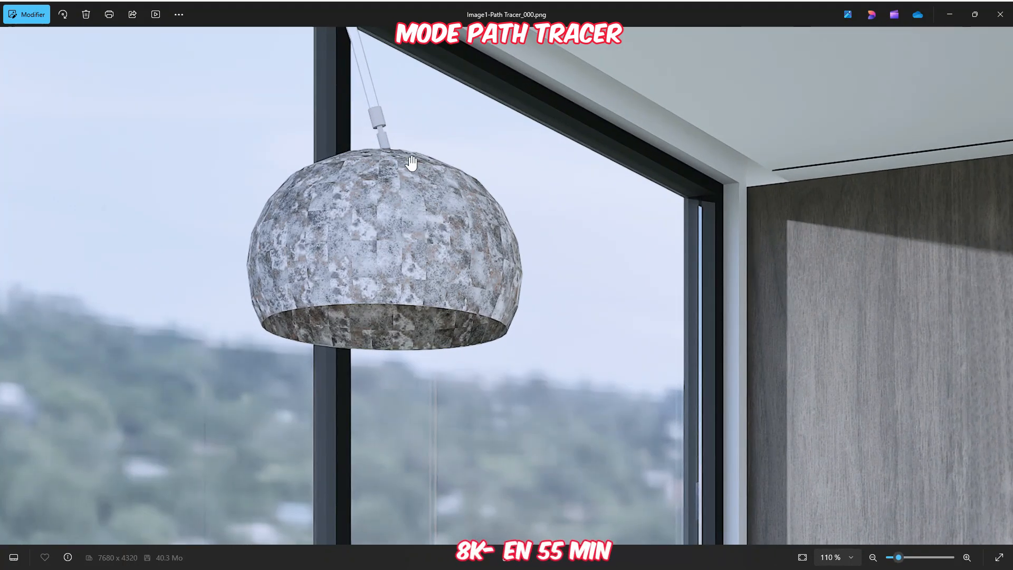
scroll(417, 230, down, 4)
scroll(417, 229, down, 2)
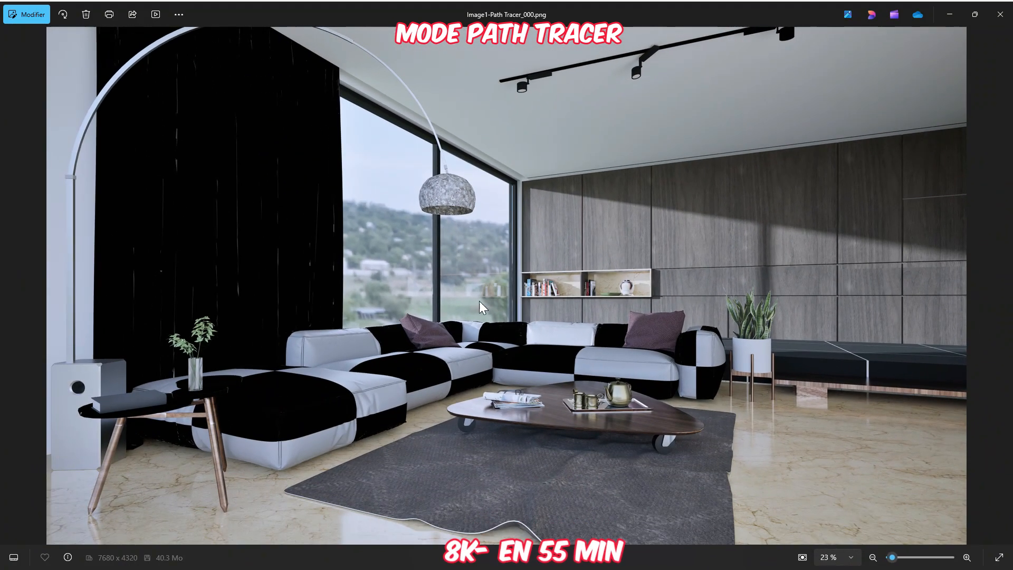
Examine the rug's texture, the magazines with eyeglasses and the tea set on the coffee table in the 8K image
scroll(524, 491, up, 8)
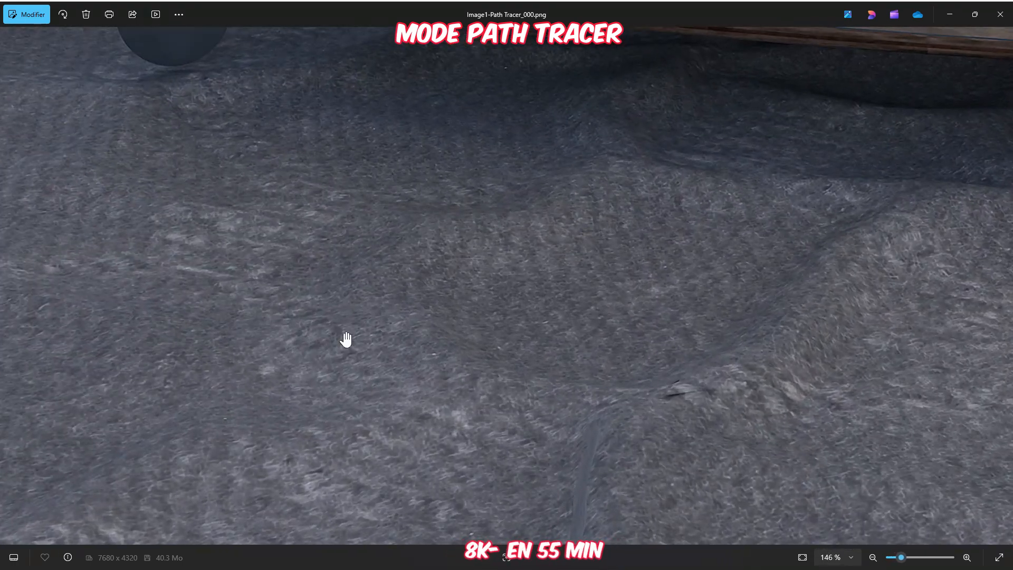
scroll(561, 278, down, 3)
scroll(575, 338, down, 3)
scroll(607, 429, up, 7)
scroll(565, 354, up, 1)
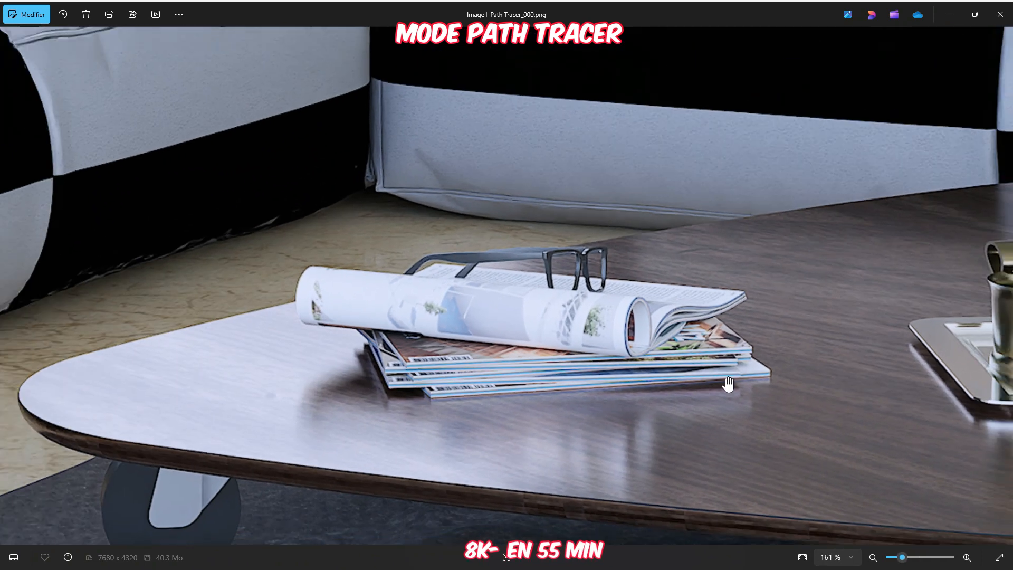
drag(728, 384, 260, 335)
drag(498, 344, 475, 351)
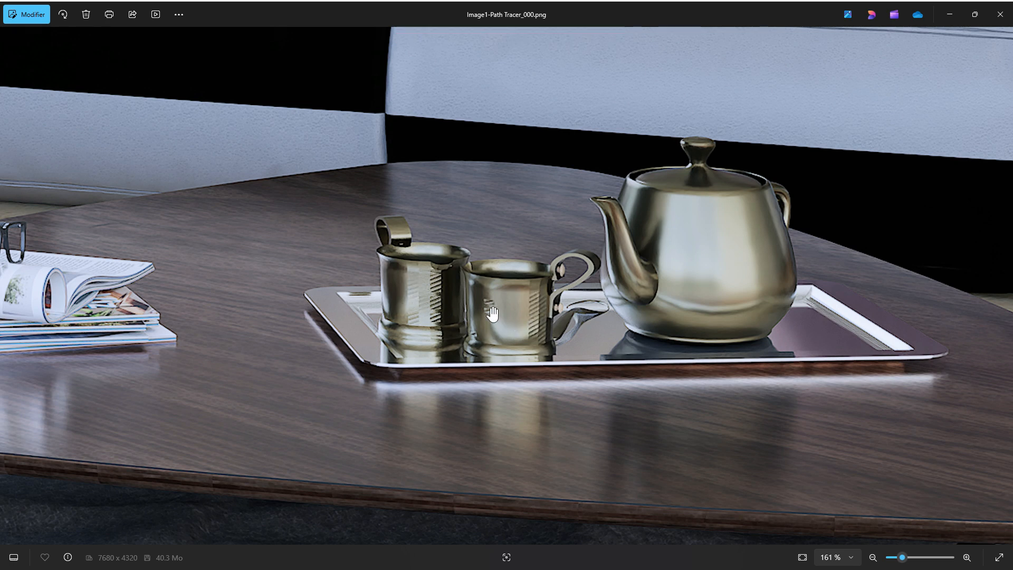
scroll(681, 391, down, 5)
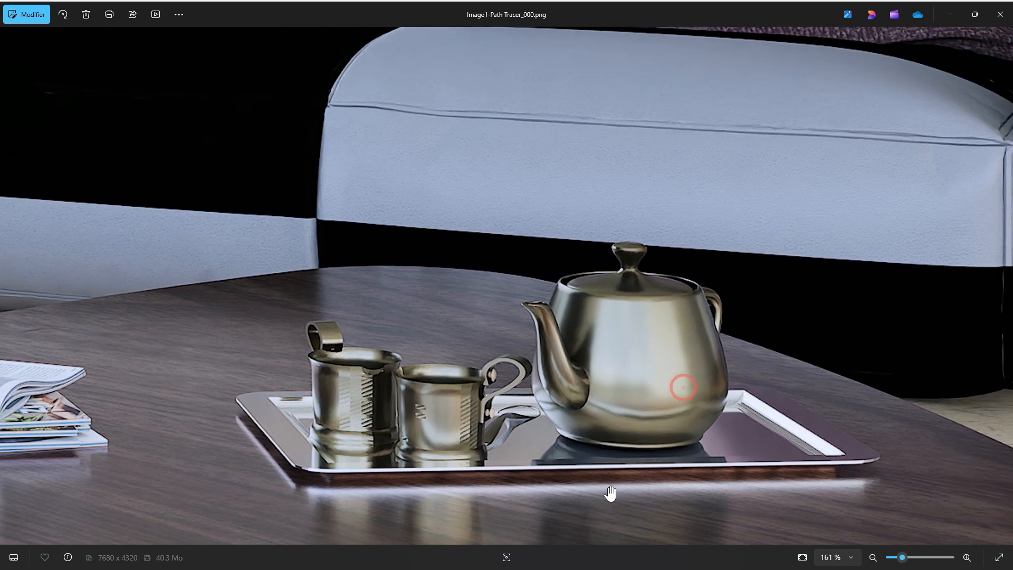
Examine the sofa's leather, the cushion and the wall shelf's books and vase in the 8K image, then return to the whole view
scroll(540, 309, up, 8)
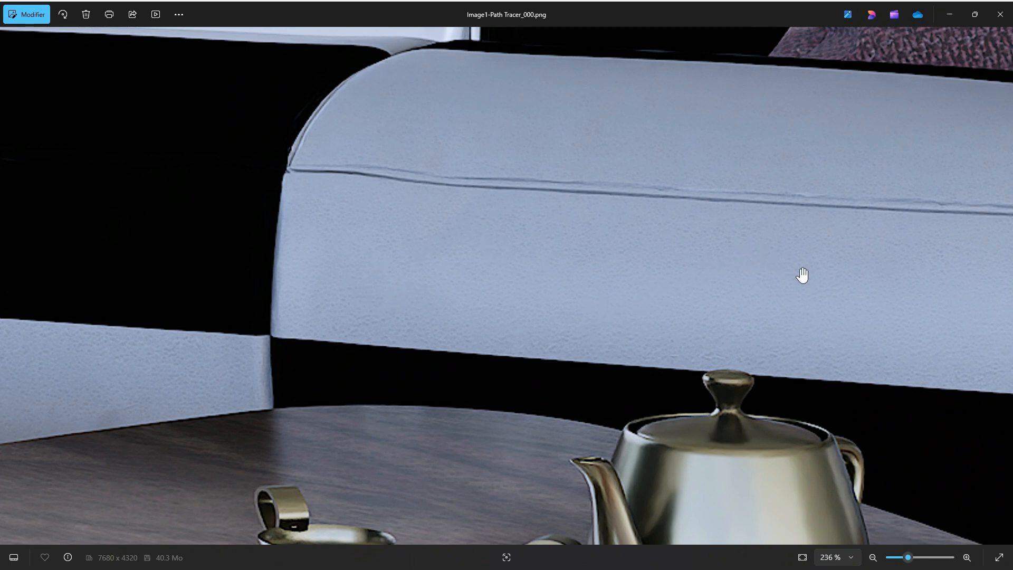
scroll(842, 249, down, 4)
scroll(715, 362, up, 3)
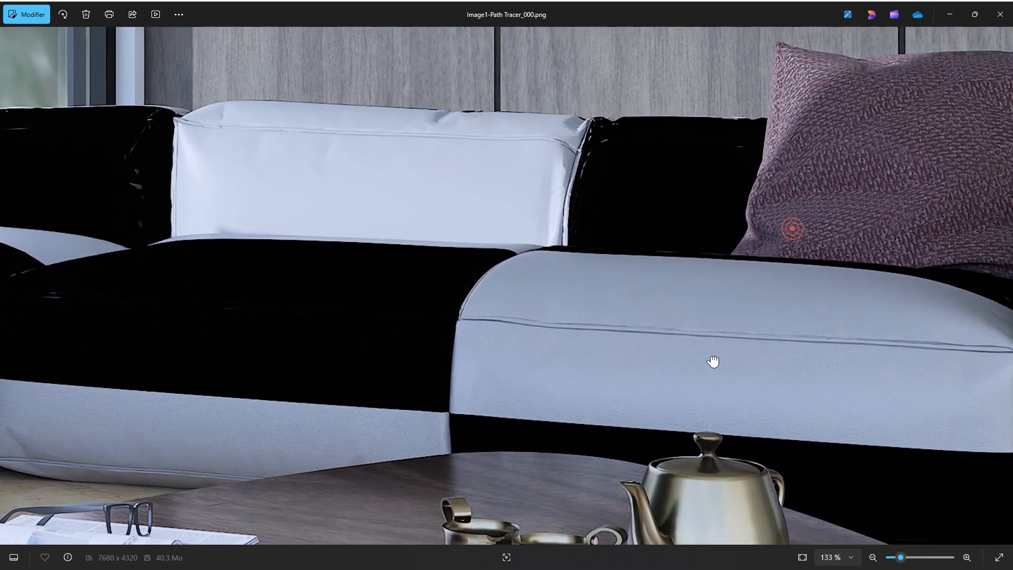
scroll(696, 463, down, 4)
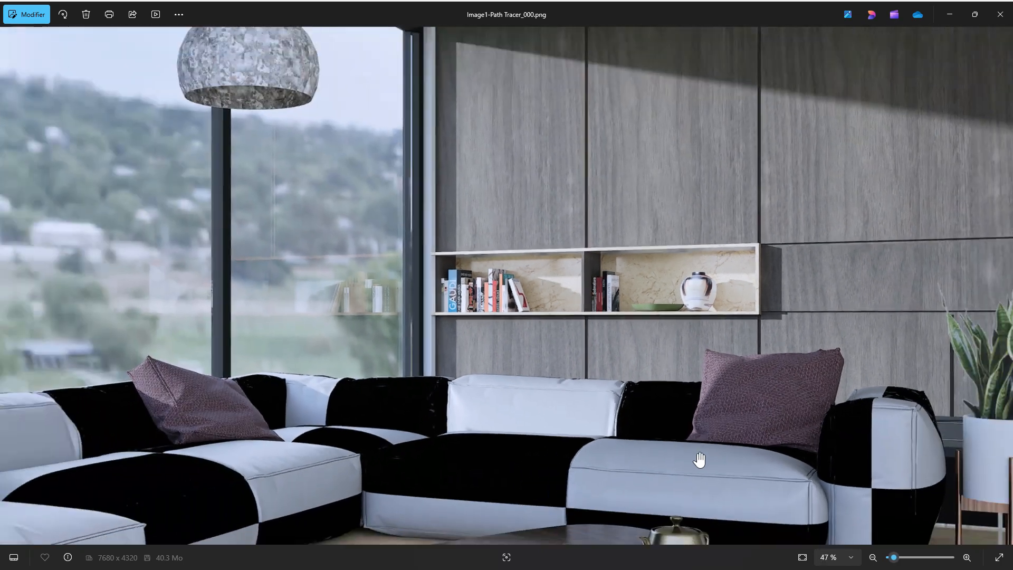
scroll(689, 295, up, 3)
scroll(689, 295, up, 3)
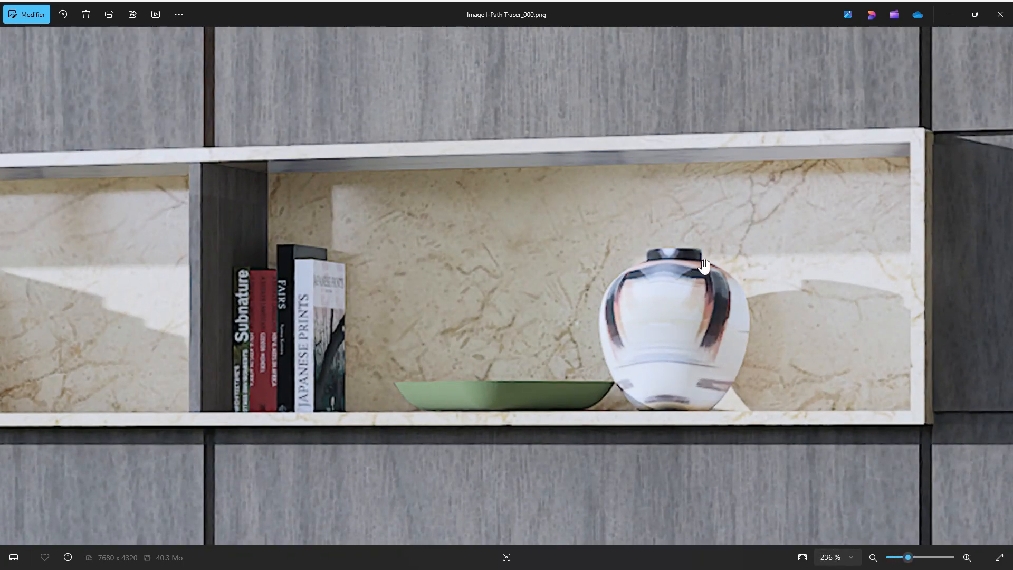
drag(457, 315, 739, 320)
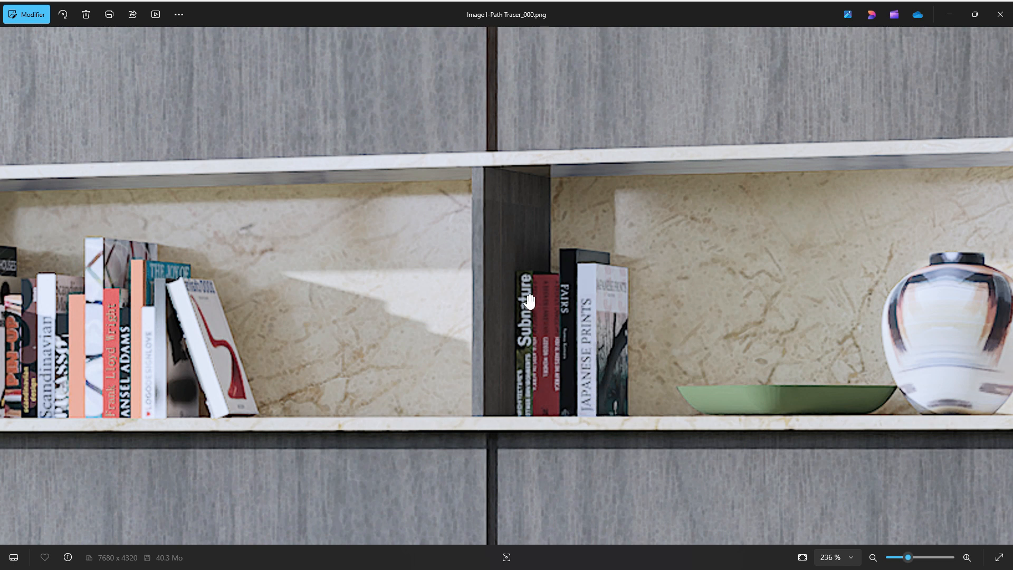
drag(211, 310, 443, 343)
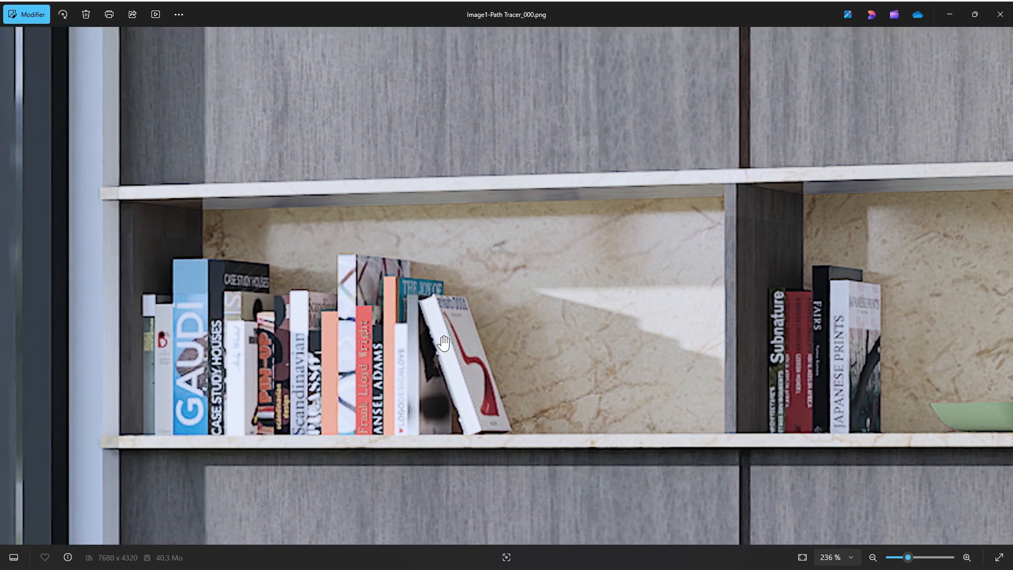
scroll(521, 339, down, 8)
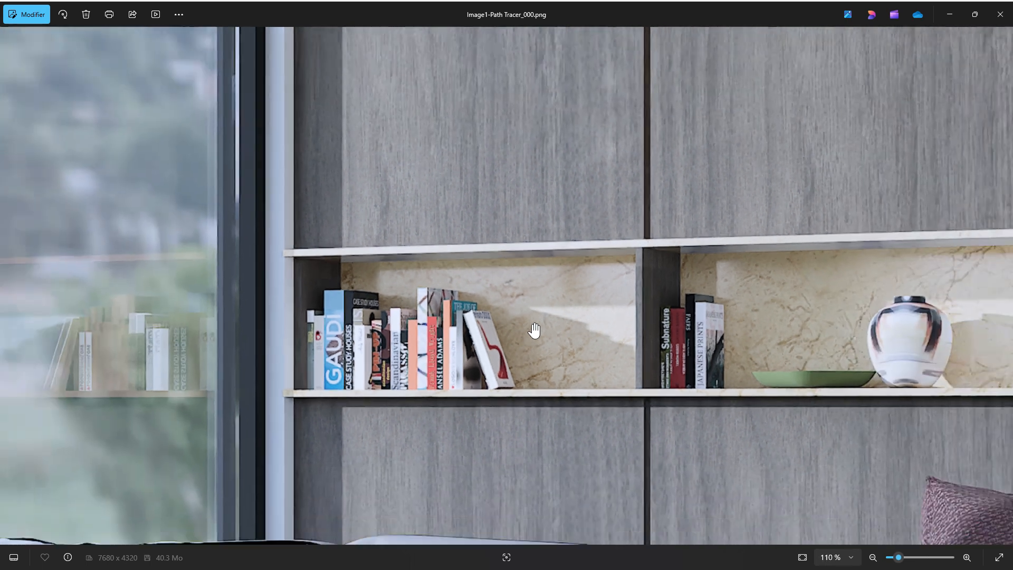
scroll(581, 319, down, 4)
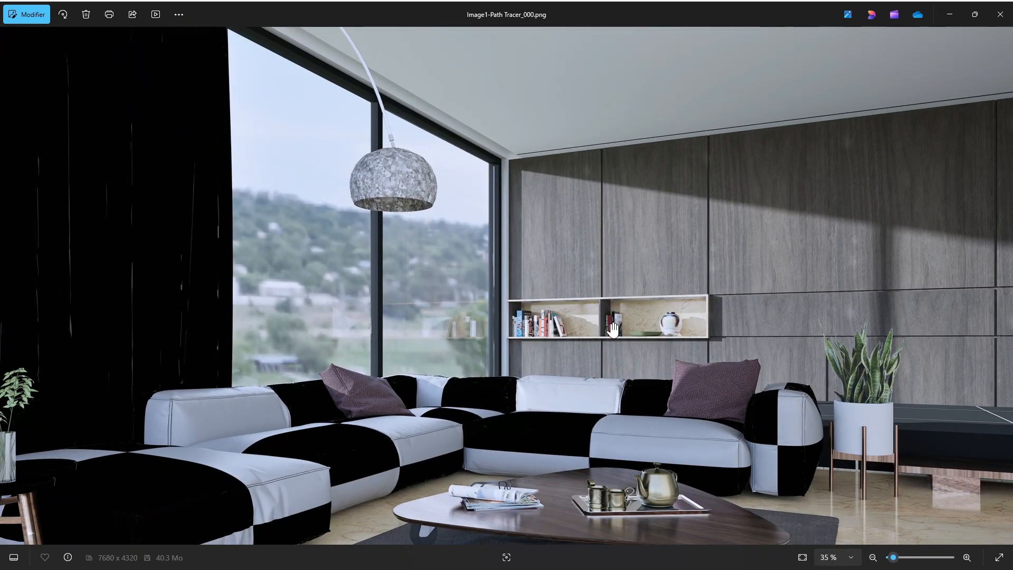
scroll(613, 330, down, 3)
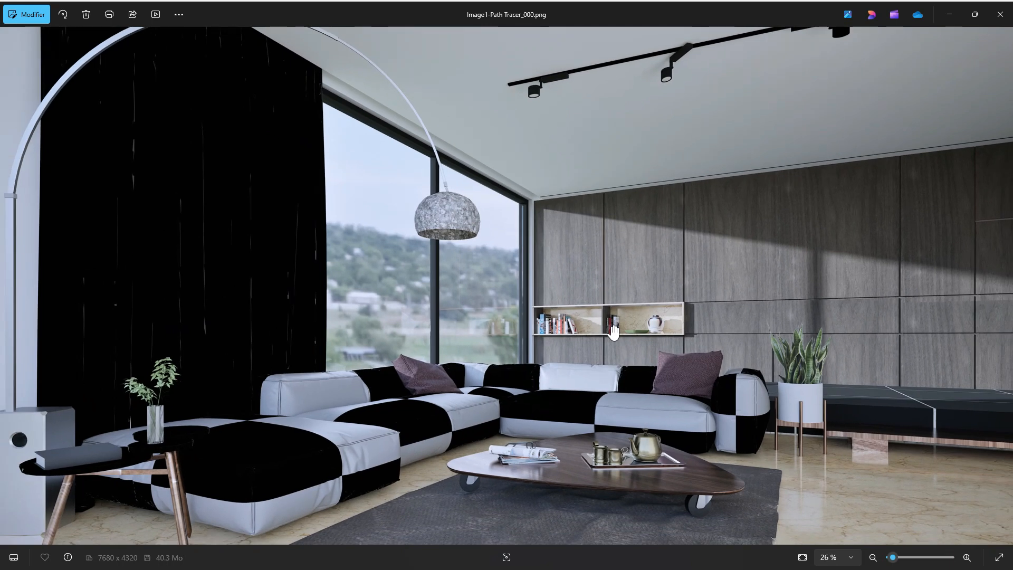
scroll(613, 332, down, 1)
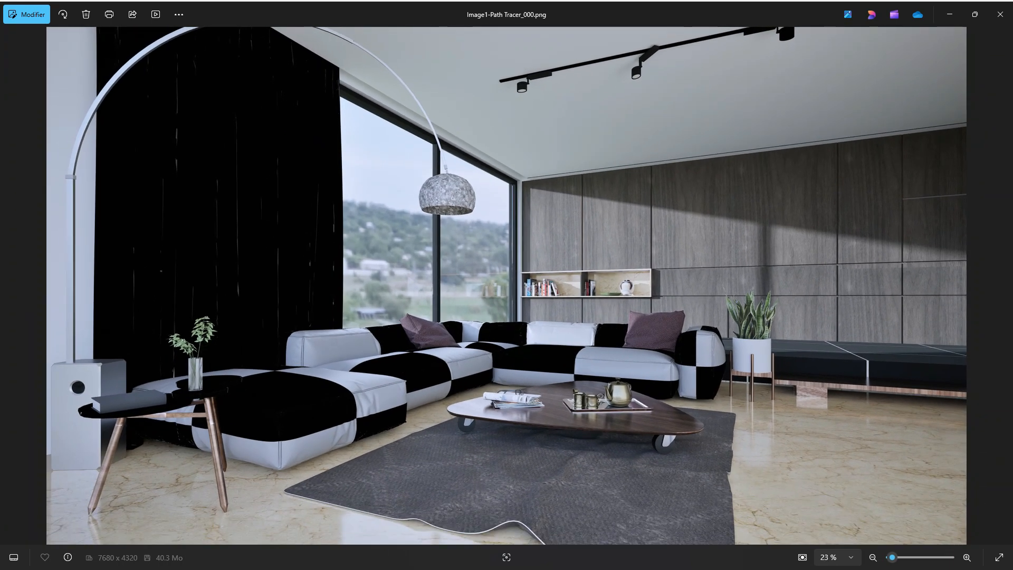
Place Image1-Path Tracer_000.png beside Image1-Path Tracer.png and compare the tea set at close range in 8K and 4K
key(super+Left)
drag(461, 8, 3, 161)
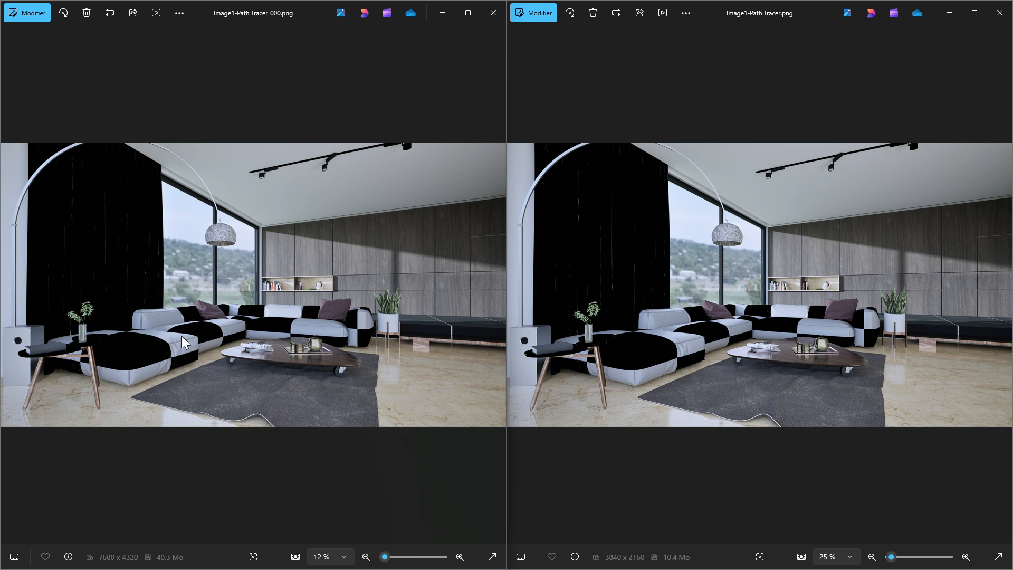
scroll(220, 343, up, 1)
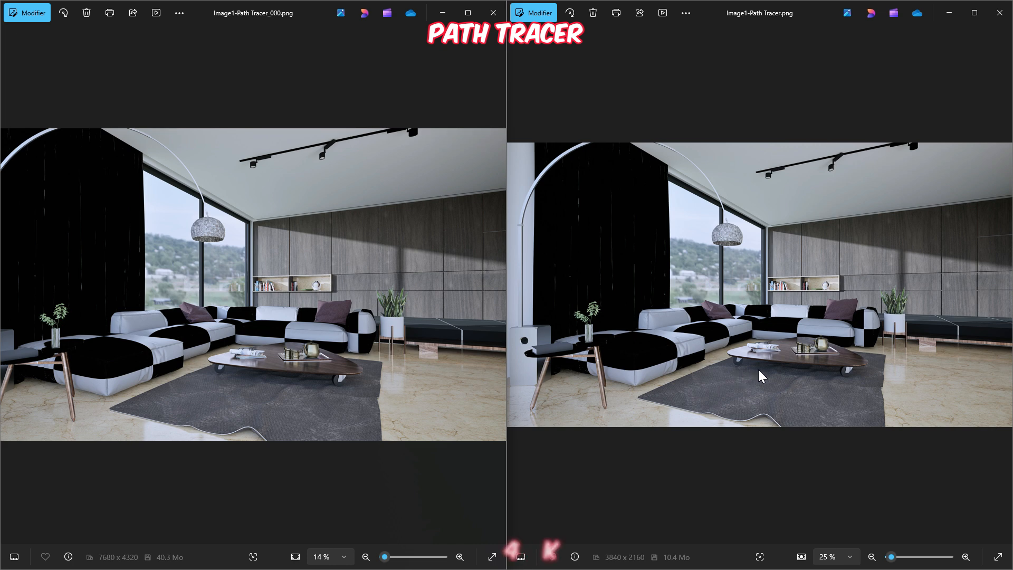
scroll(274, 338, up, 6)
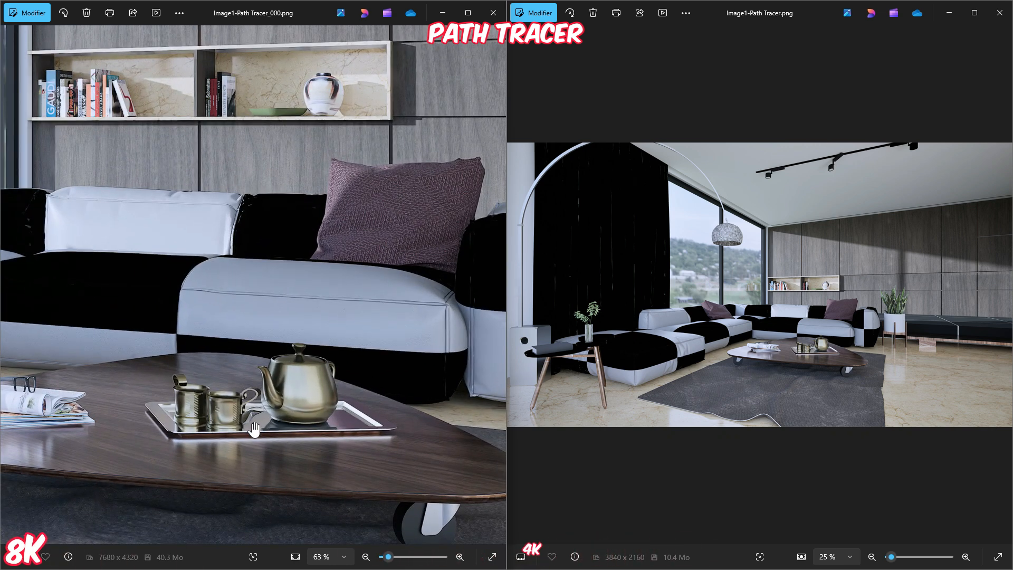
scroll(821, 342, up, 8)
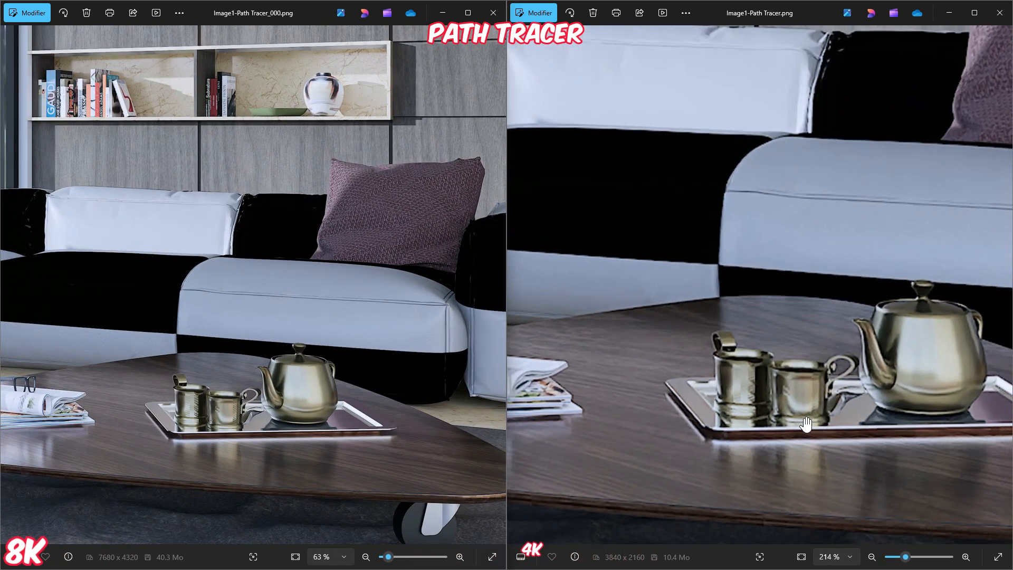
scroll(768, 422, up, 3)
scroll(249, 429, up, 3)
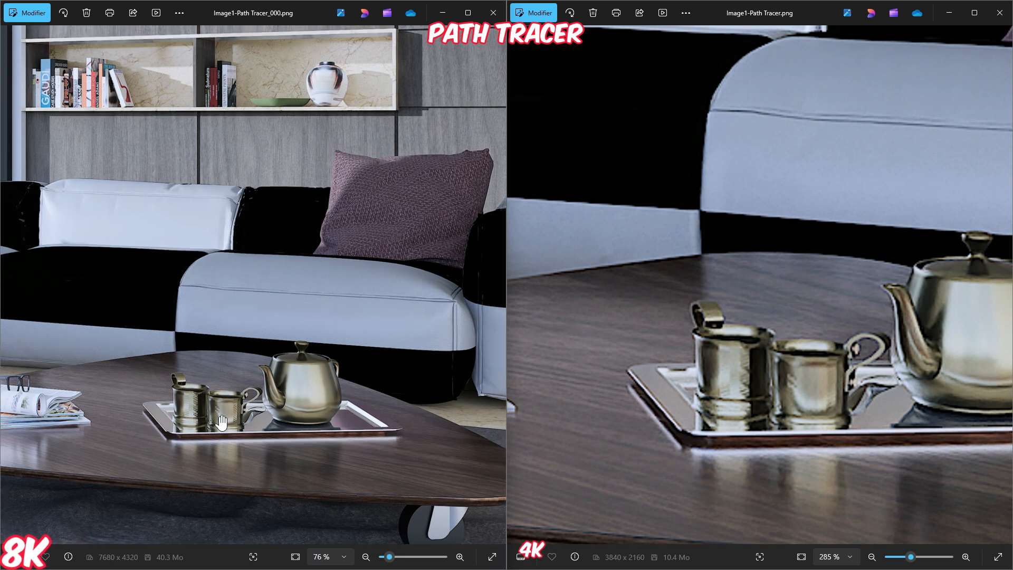
scroll(249, 429, up, 2)
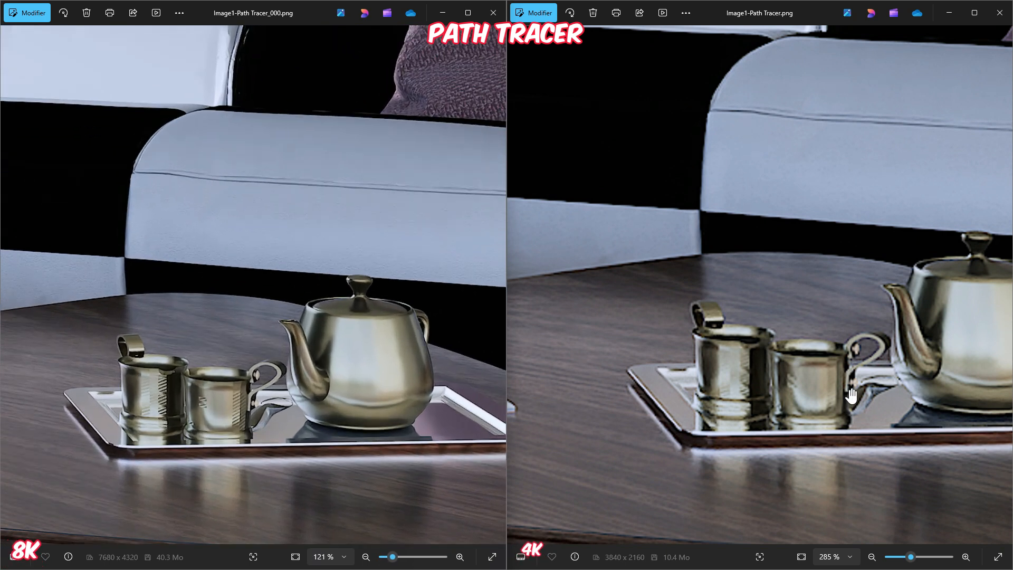
drag(852, 395, 711, 415)
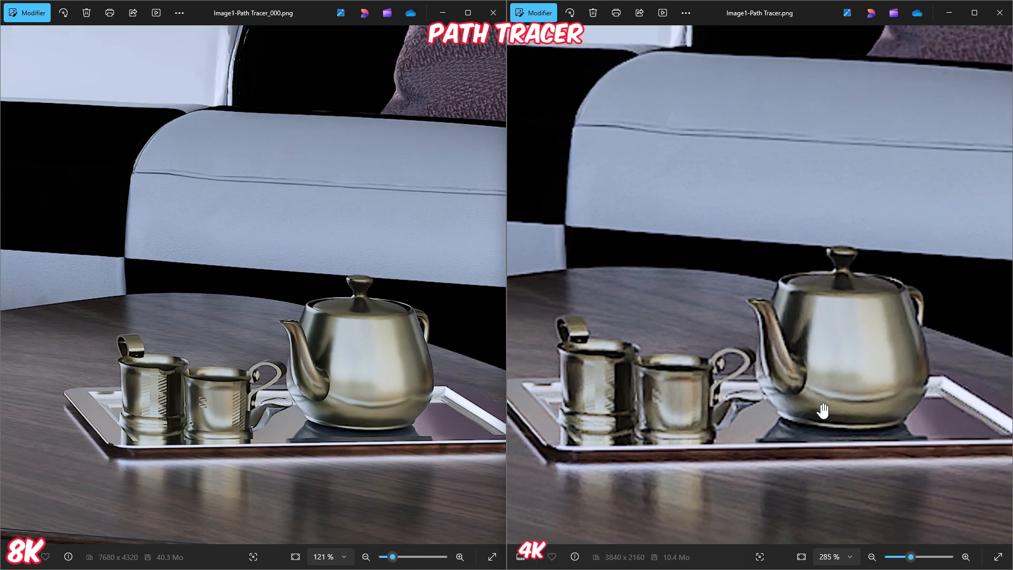
drag(795, 415, 810, 418)
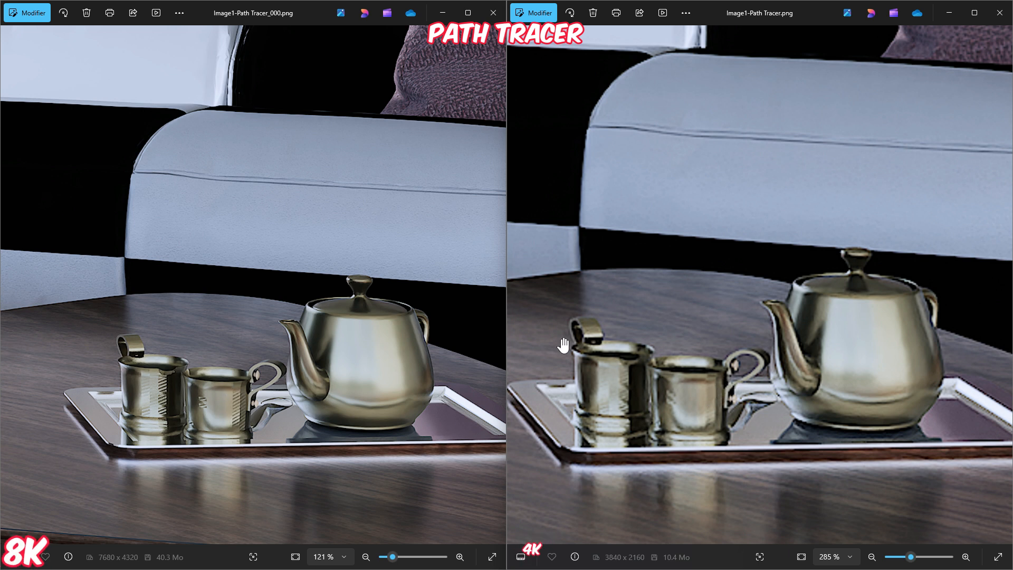
scroll(357, 362, down, 5)
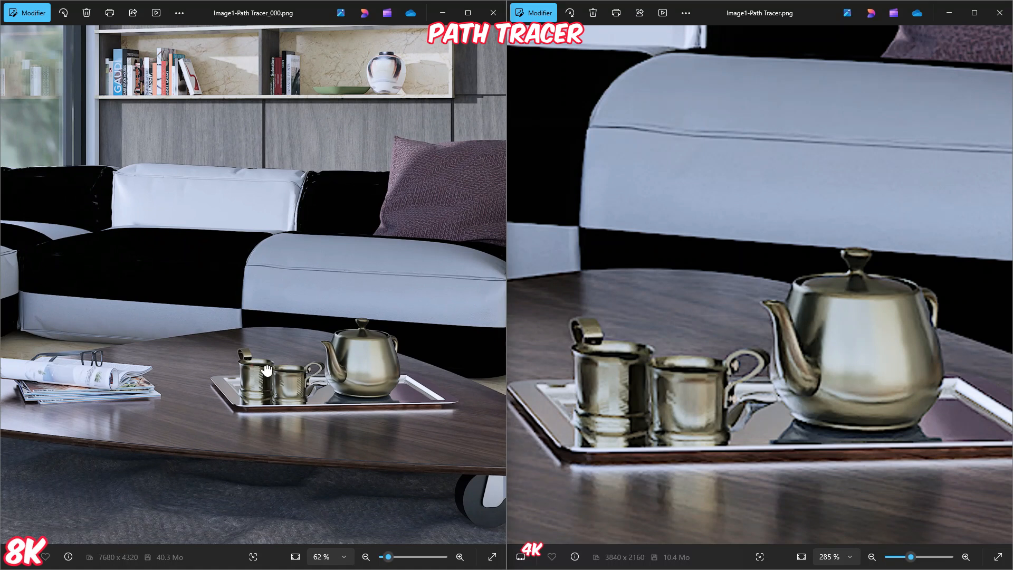
Compare the magazines with eyeglasses on the coffee table at close range in the 8K and 4K Path Tracer images
drag(252, 365, 442, 374)
scroll(304, 374, up, 2)
drag(636, 392, 888, 397)
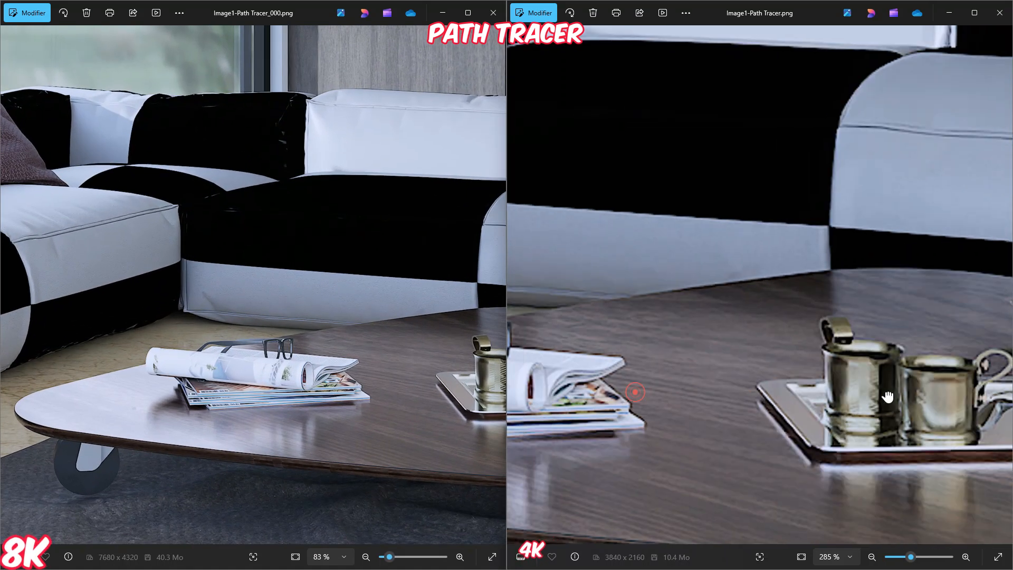
scroll(888, 397, down, 3)
click(692, 385)
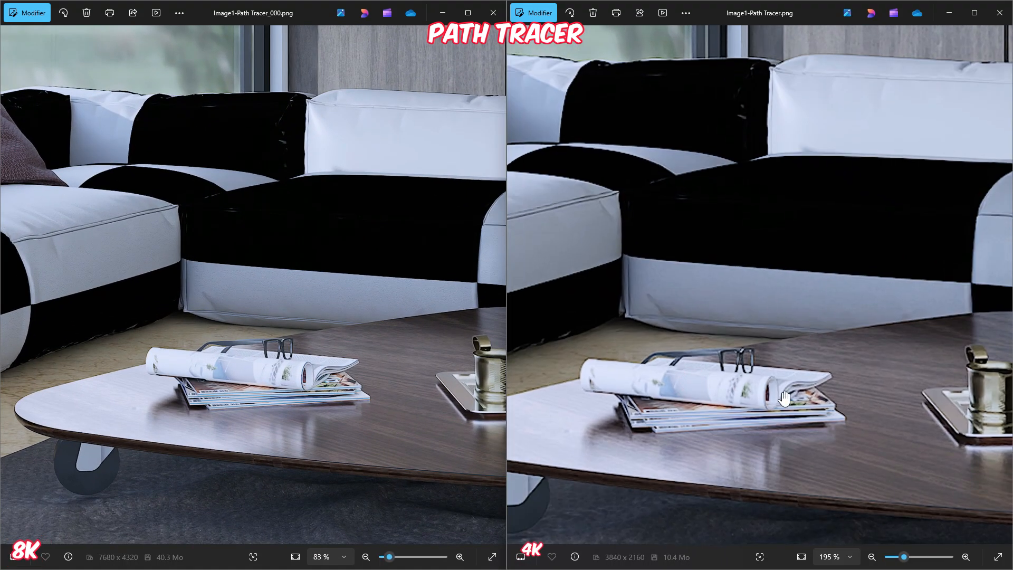
scroll(317, 362, up, 3)
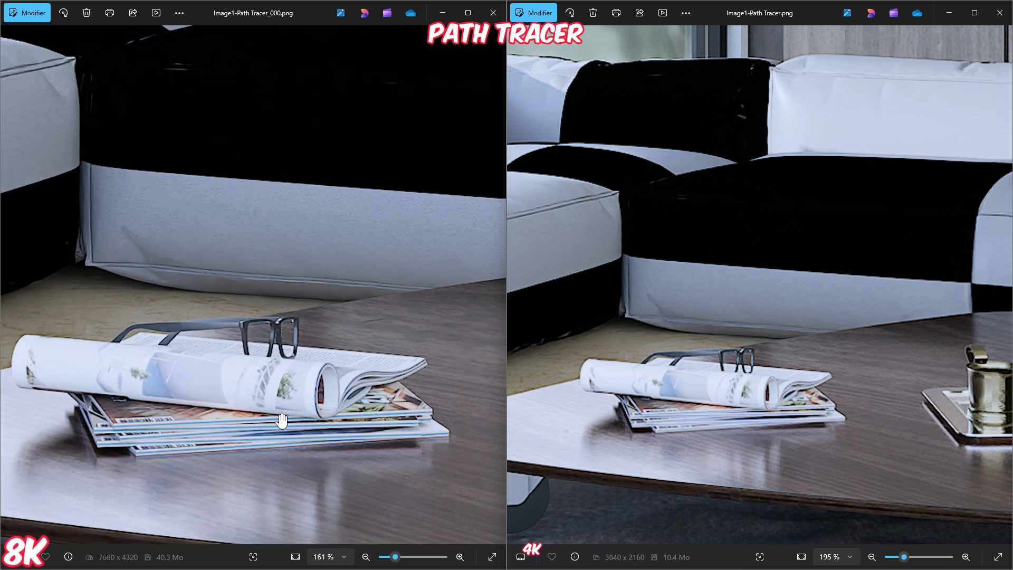
scroll(783, 387, down, 2)
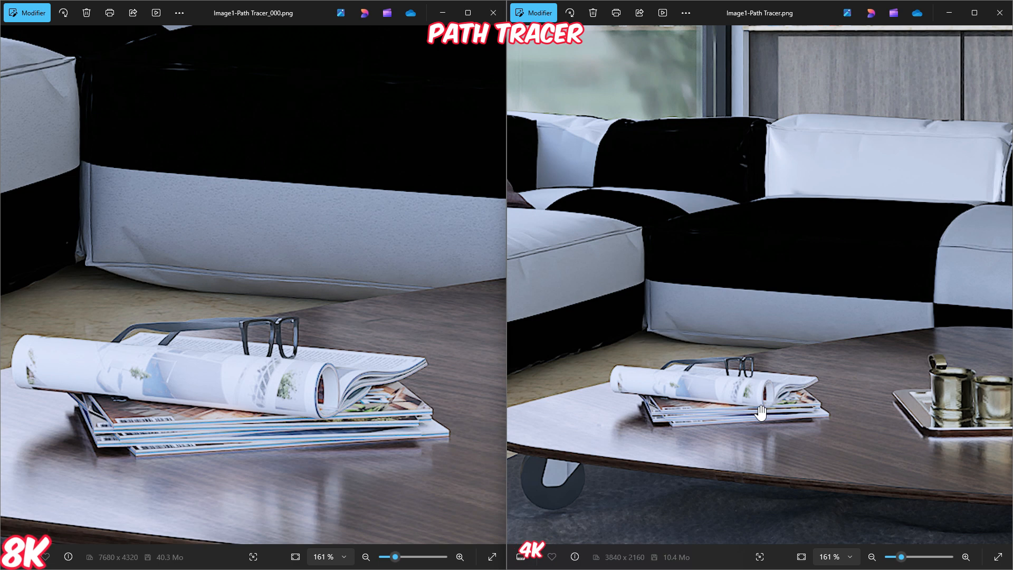
Compare the wall shelf's books at close range in the 8K and 4K Path Tracer images
scroll(348, 335, down, 6)
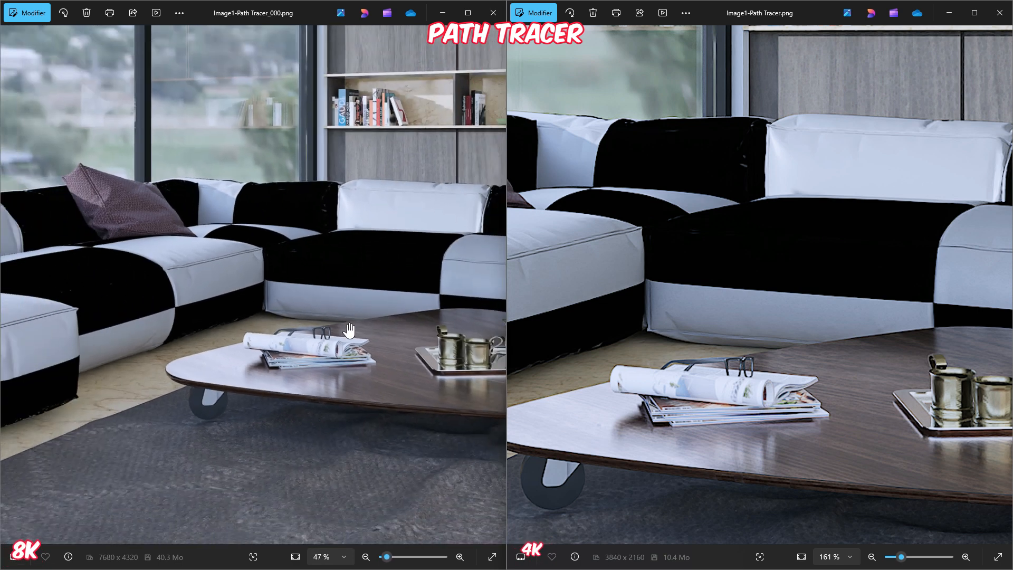
drag(391, 278, 304, 475)
scroll(367, 393, up, 4)
drag(396, 366, 338, 391)
drag(827, 224, 733, 524)
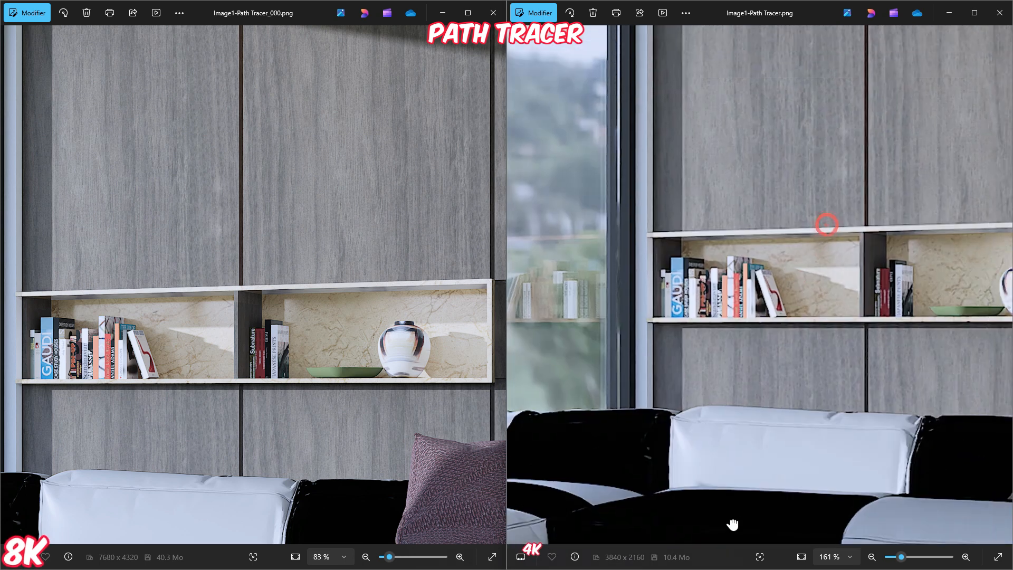
scroll(863, 322, up, 5)
drag(863, 314, 890, 390)
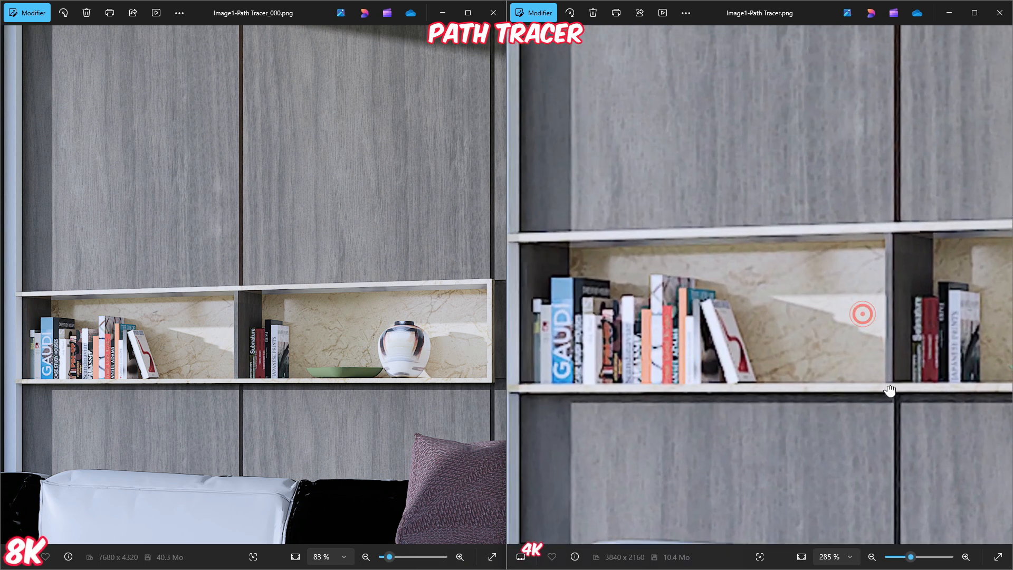
scroll(948, 354, up, 4)
drag(958, 340, 892, 333)
scroll(892, 333, up, 4)
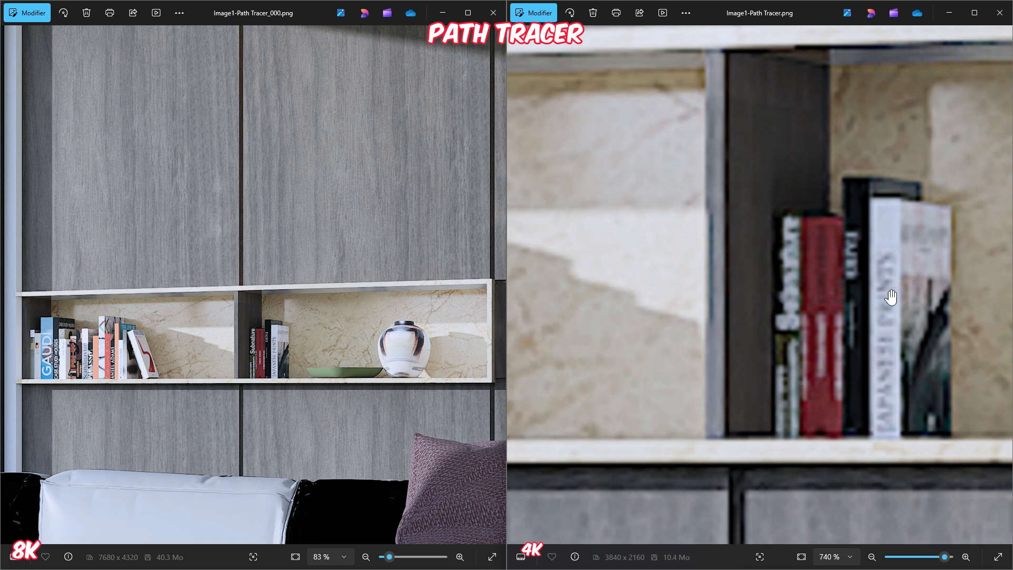
scroll(897, 314, up, 1)
scroll(285, 329, up, 8)
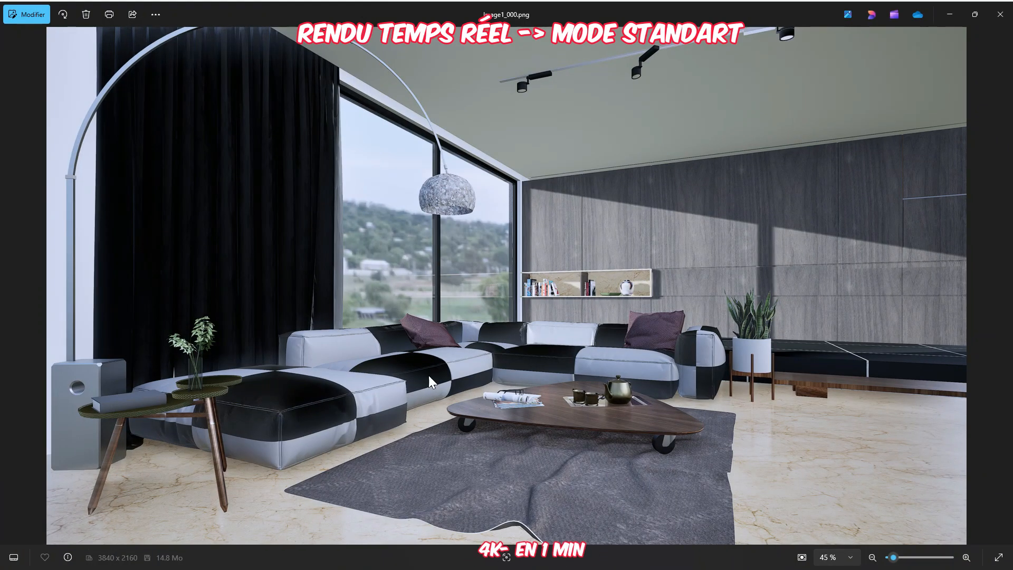
Review the Standard renders in 4K and 8K, followed by the Lumen and Path Tracer renders in 4K
scroll(429, 375, up, 5)
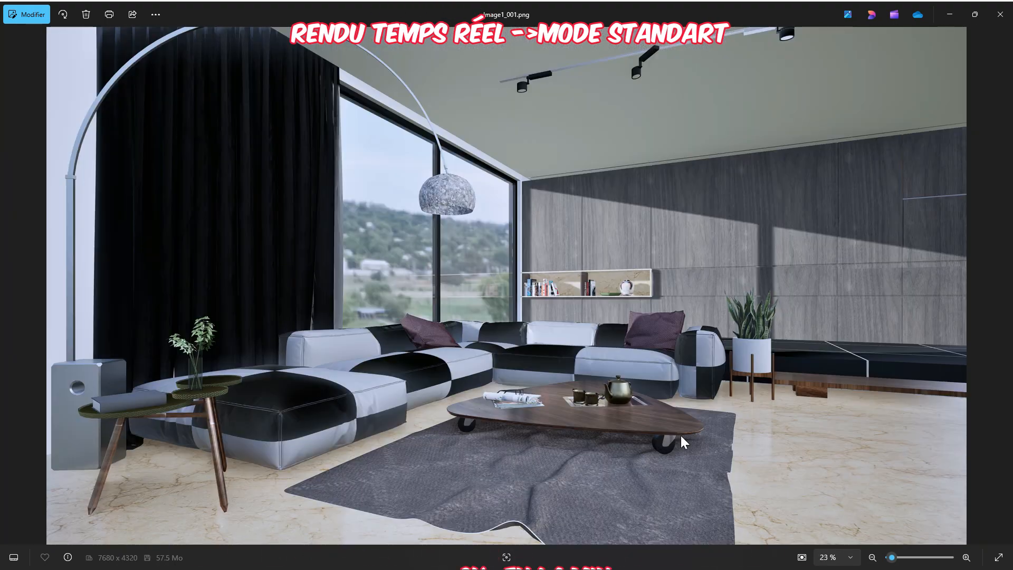
scroll(700, 410, up, 4)
scroll(633, 445, up, 2)
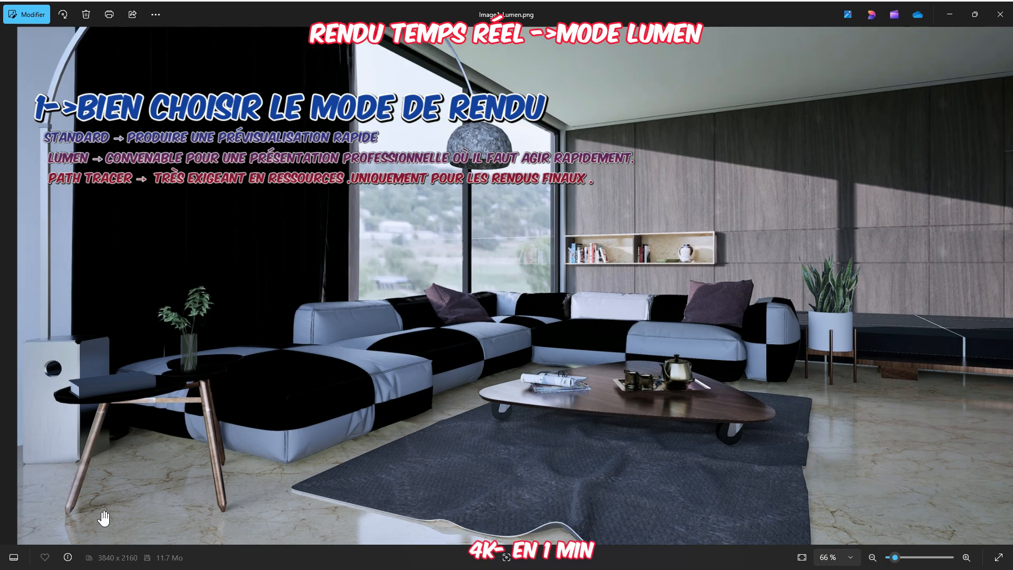
scroll(476, 450, up, 3)
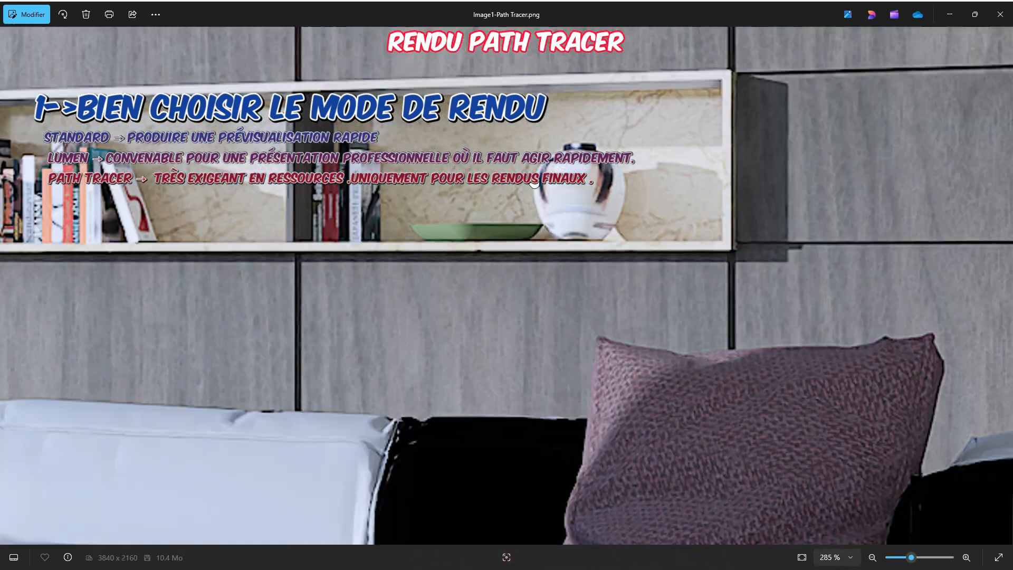
scroll(539, 193, down, 6)
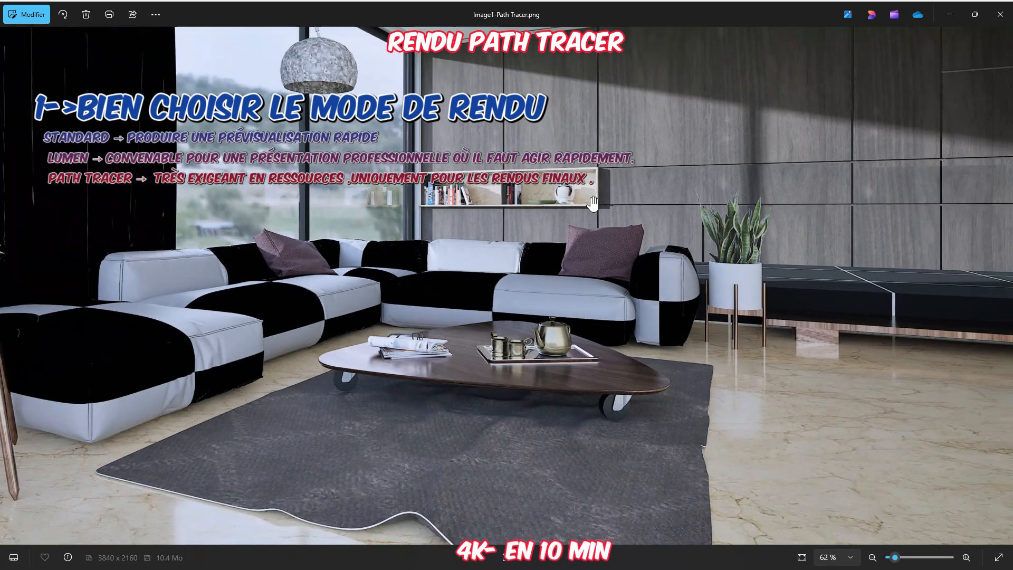
scroll(595, 356, down, 2)
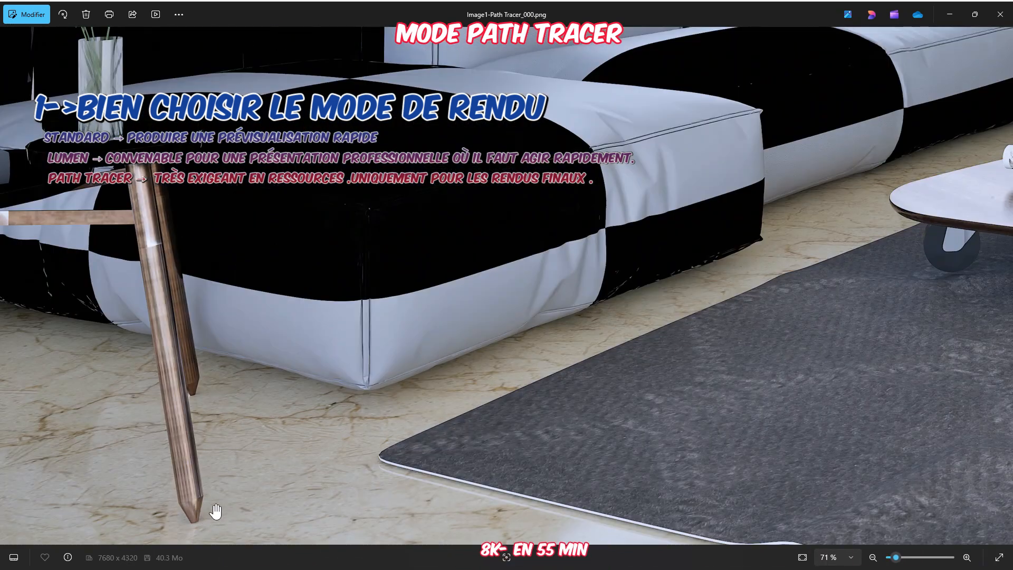
Examine the side table and the floor lamp's shade in Image1-Path Tracer_000.png, and return to the whole view
mouse_move(60, 336)
mouse_down()
mouse_move(119, 400)
mouse_move(324, 393)
mouse_move(327, 409)
mouse_up()
scroll(107, 359, down, 2)
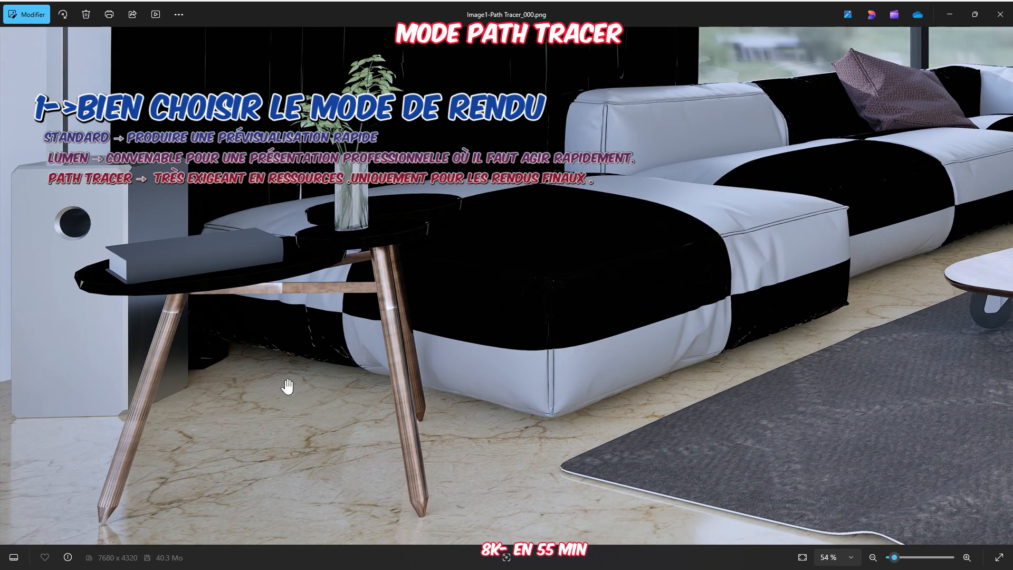
scroll(288, 386, down, 5)
scroll(422, 233, up, 4)
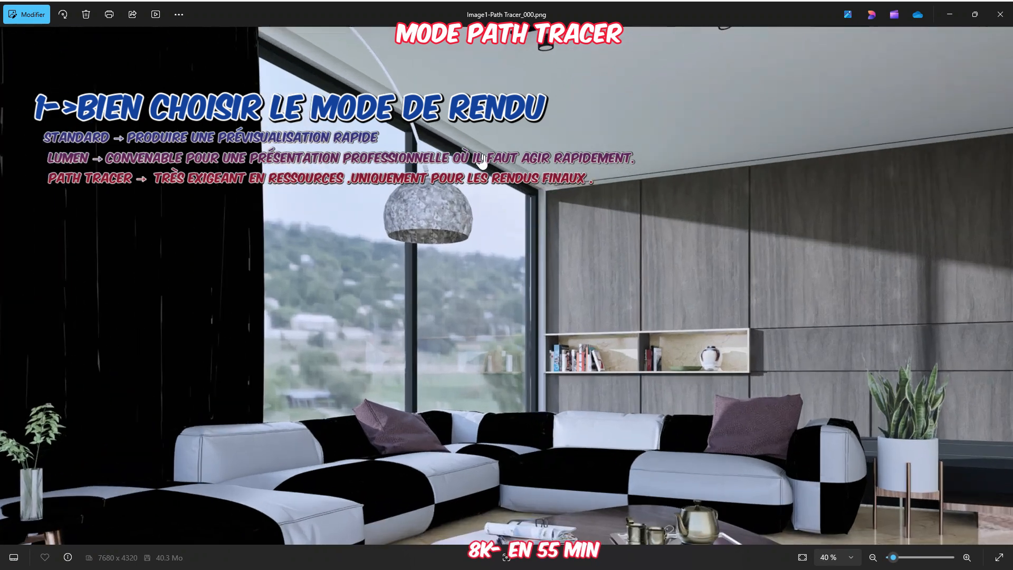
scroll(481, 160, up, 5)
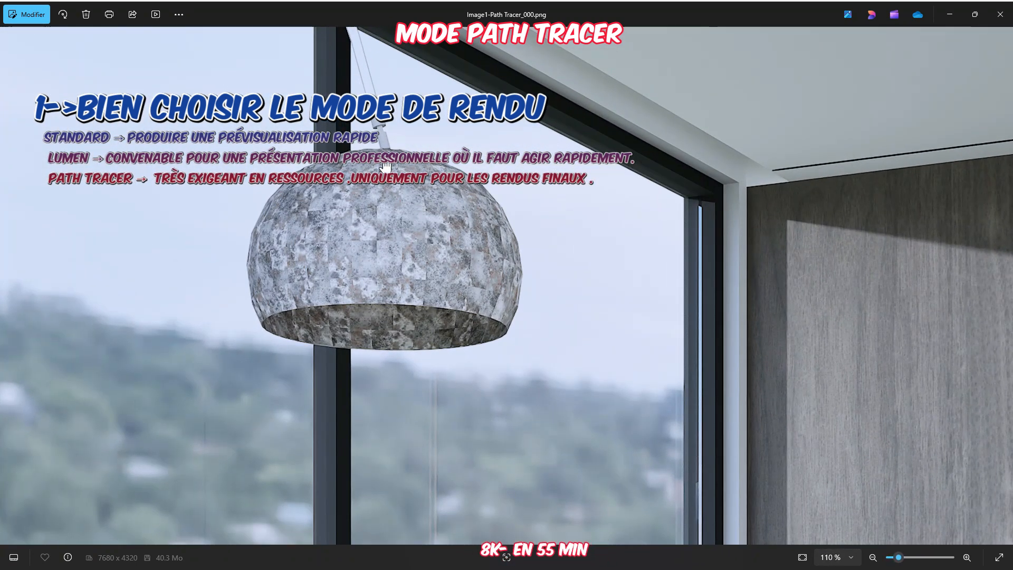
scroll(390, 141, down, 6)
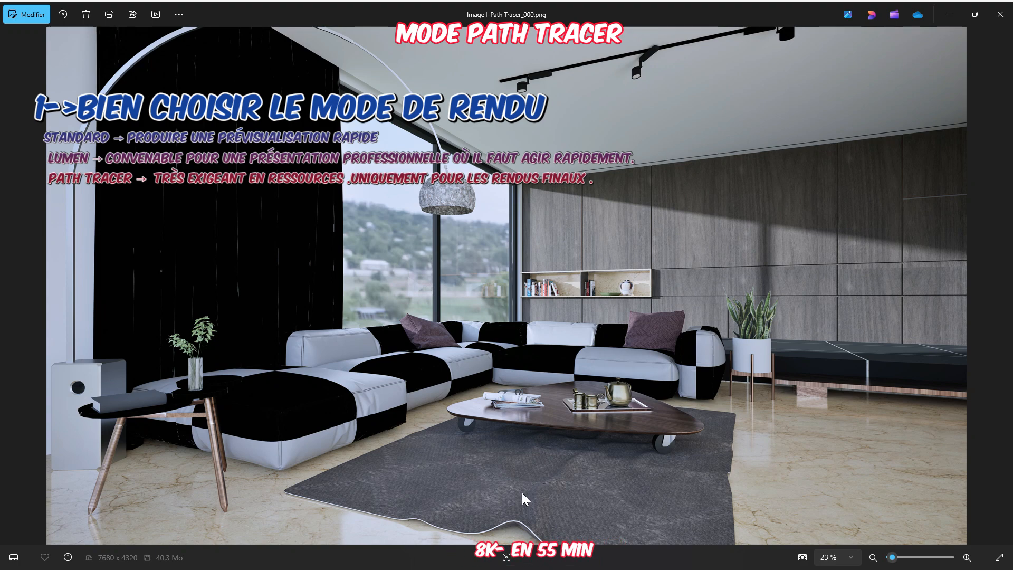
Examine the rug's texture, the magazines and the tea set in the 8K Path Tracer image
scroll(515, 513, up, 7)
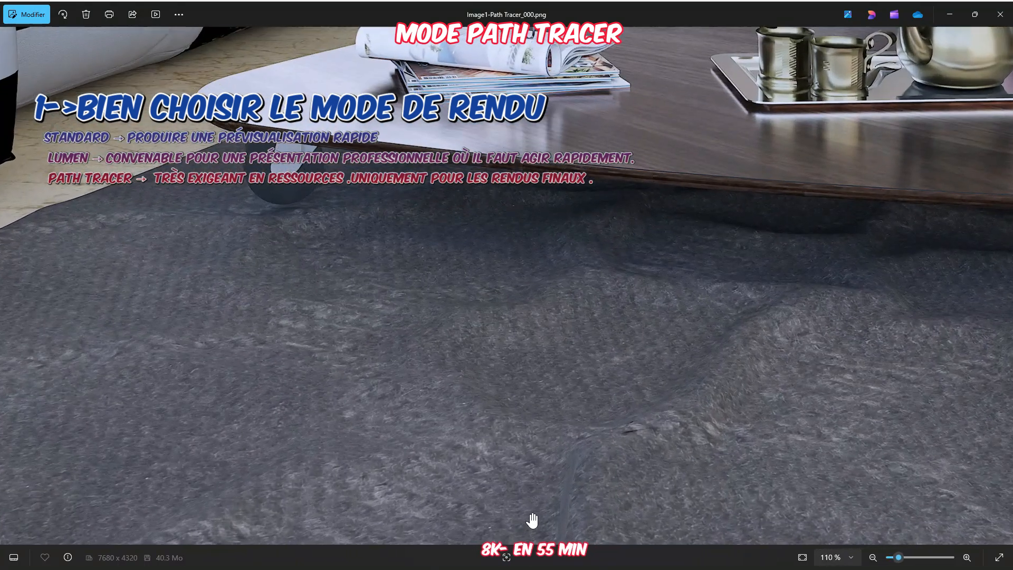
scroll(563, 279, down, 4)
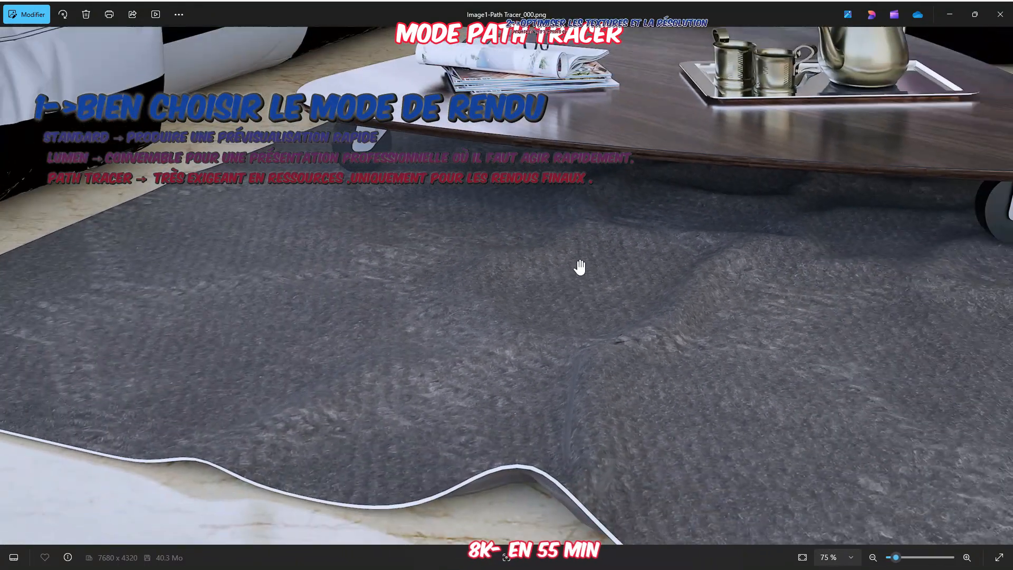
scroll(591, 327, up, 4)
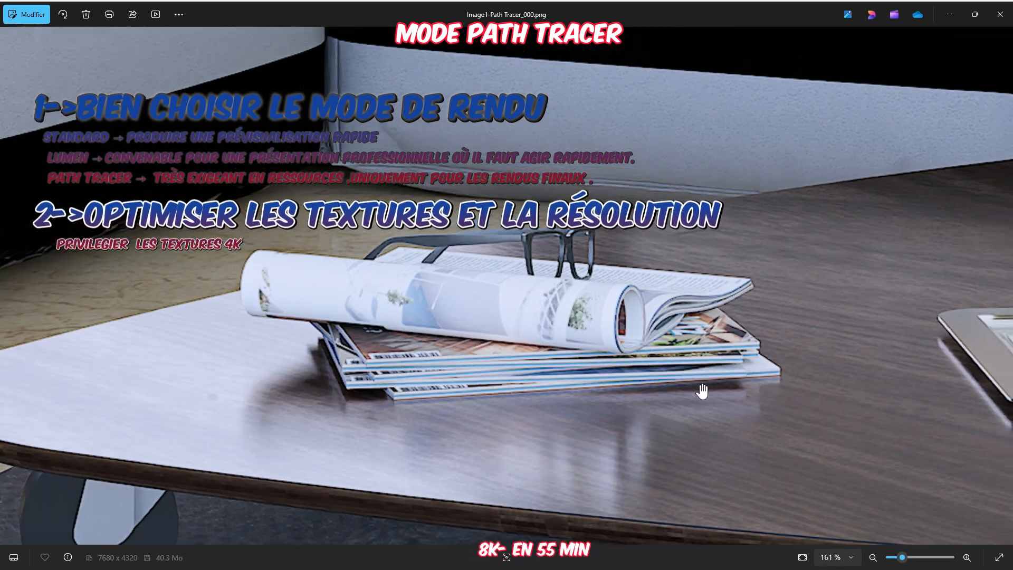
scroll(709, 366, up, 1)
drag(710, 367, 261, 335)
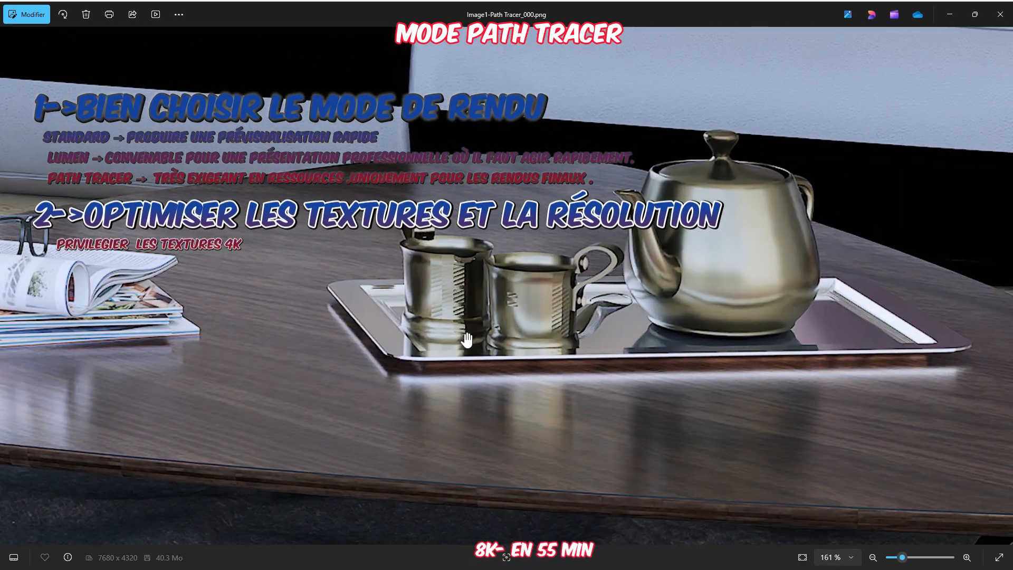
drag(617, 394, 594, 397)
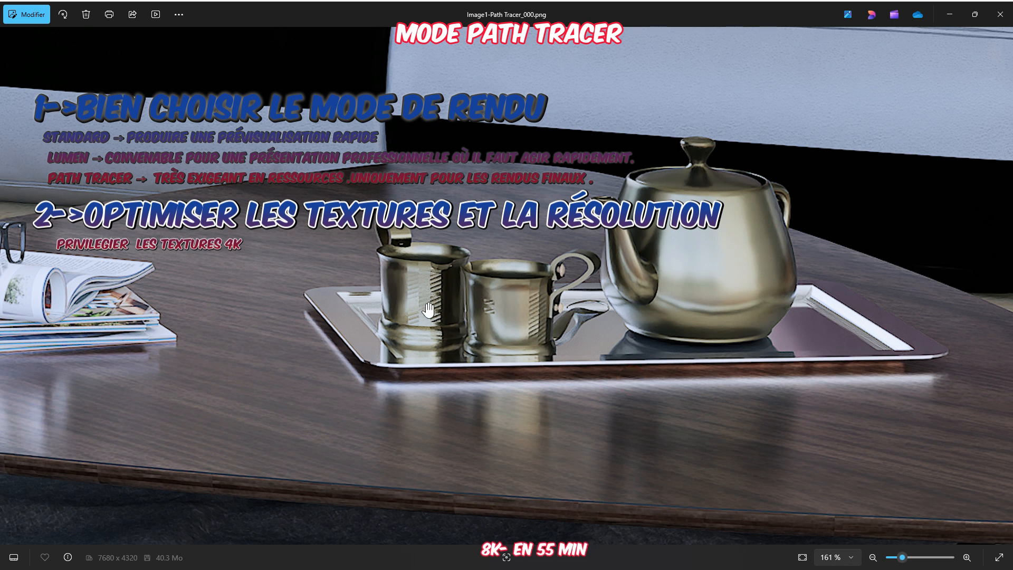